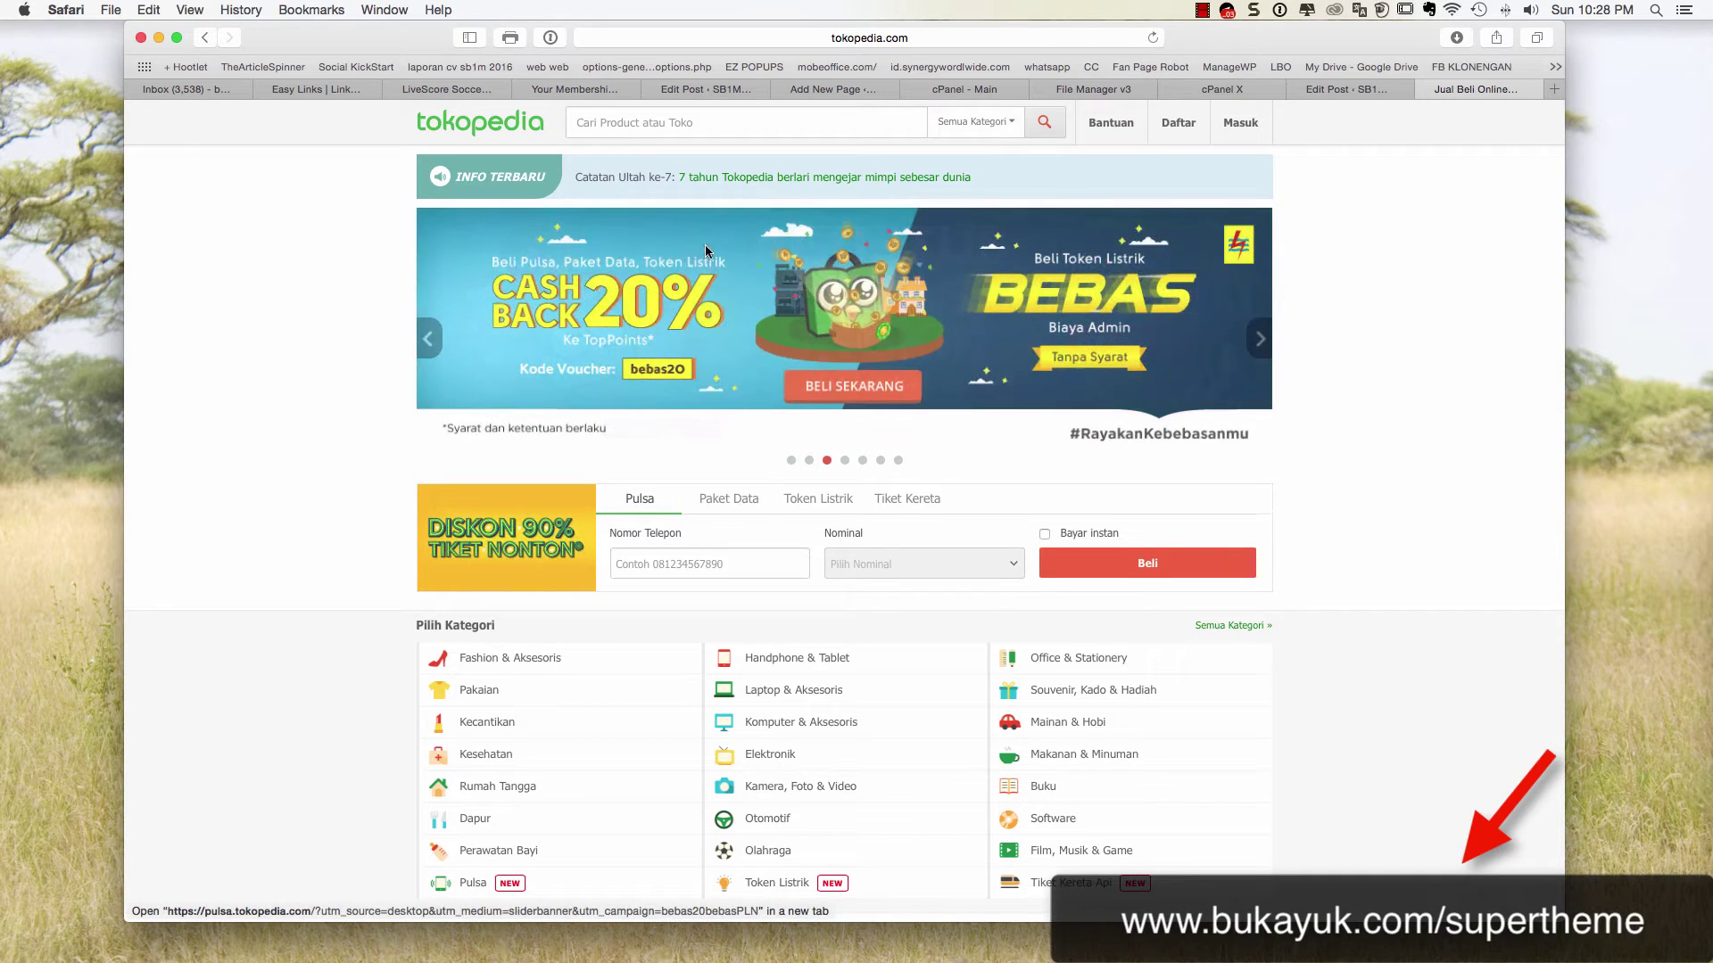
Scroll down the Tokopedia home page and back up to the promo banners
scroll(705, 251, down, 3)
scroll(713, 250, up, 2)
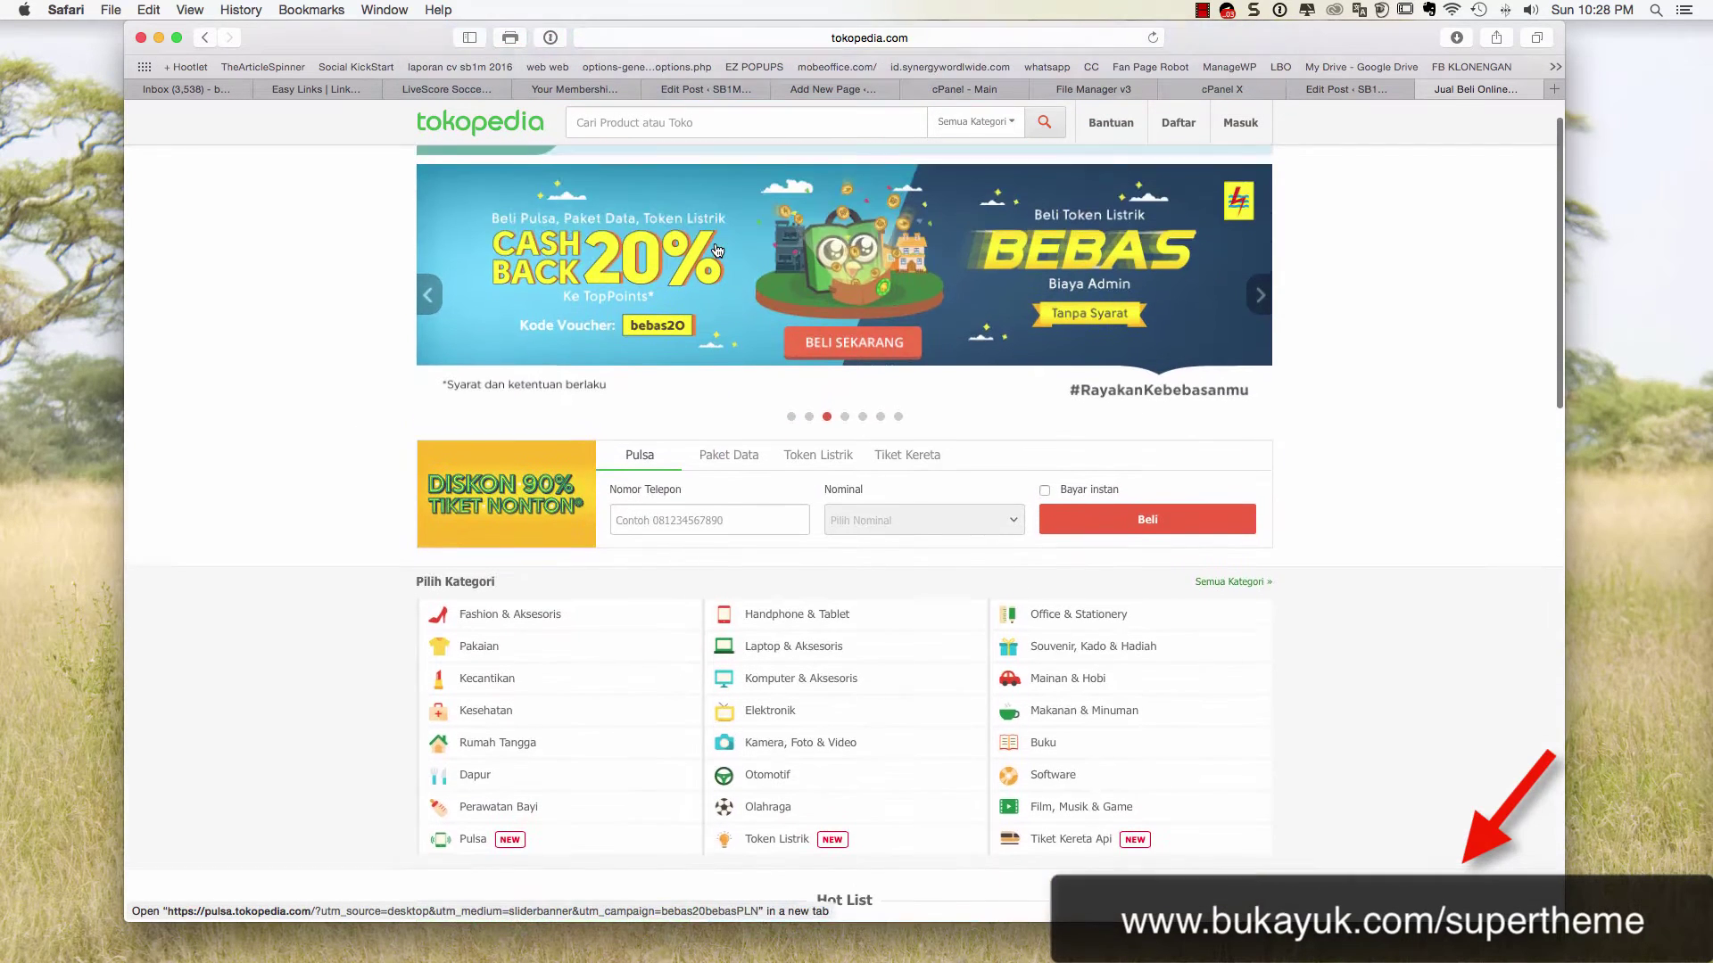
scroll(717, 251, up, 1)
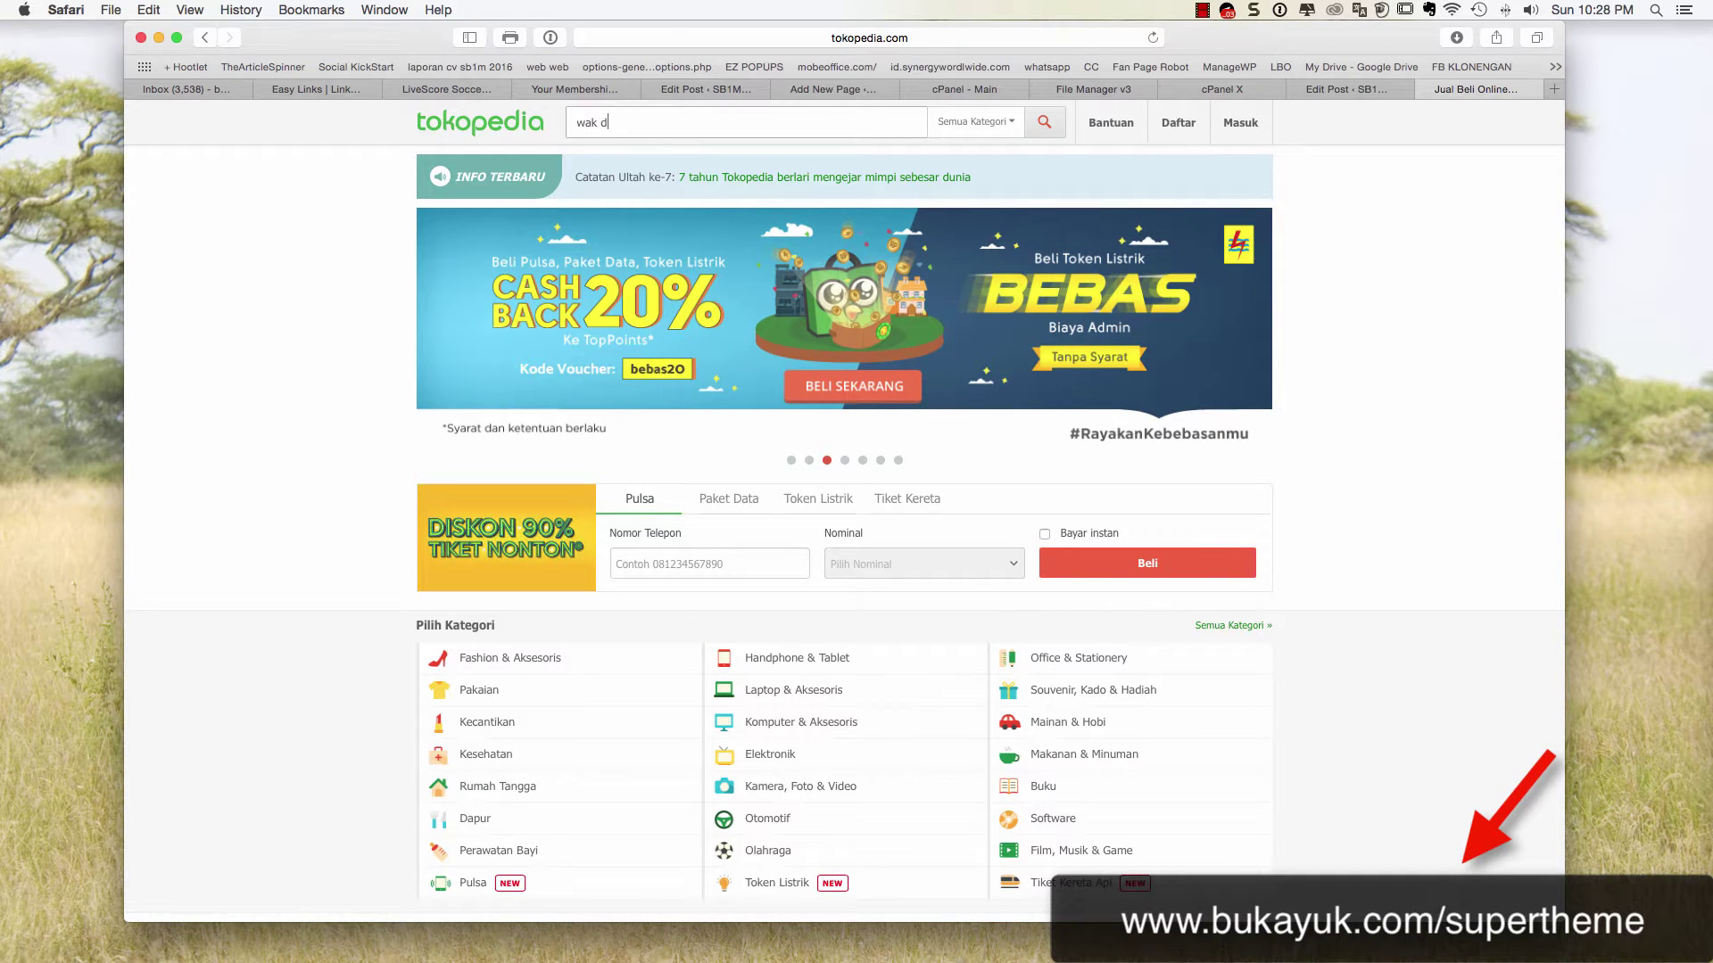
Submit the wak doyok search and scroll through the results
key(Return)
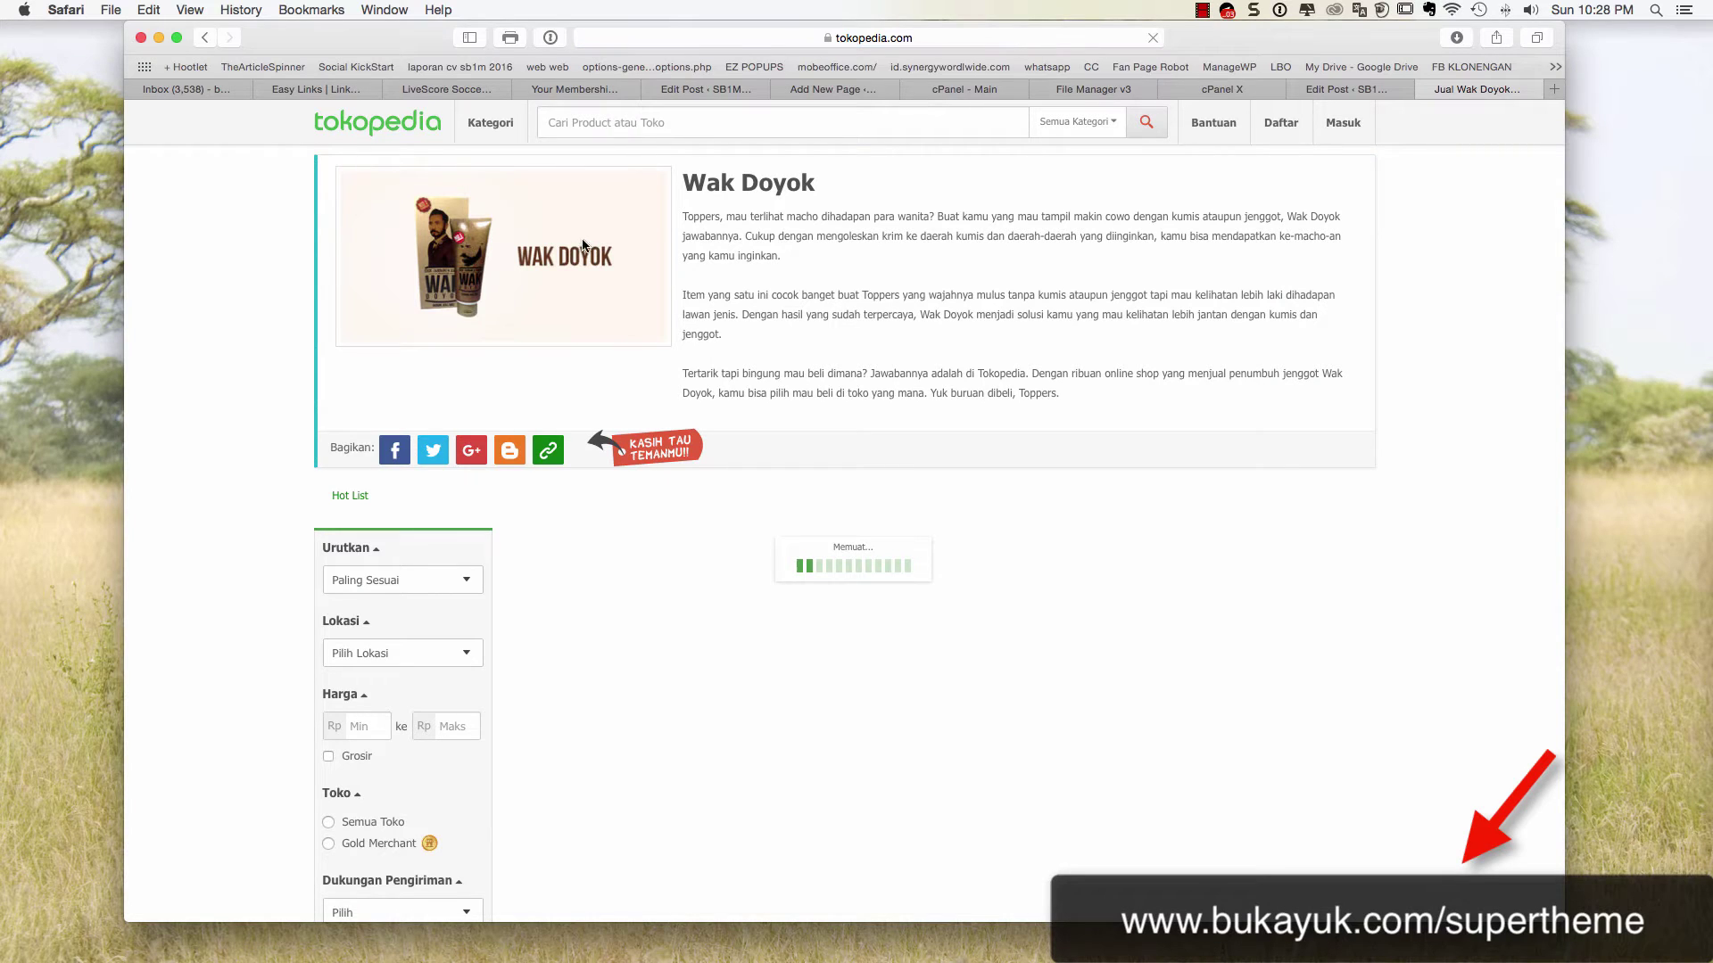
scroll(588, 236, down, 2)
scroll(592, 233, up, 2)
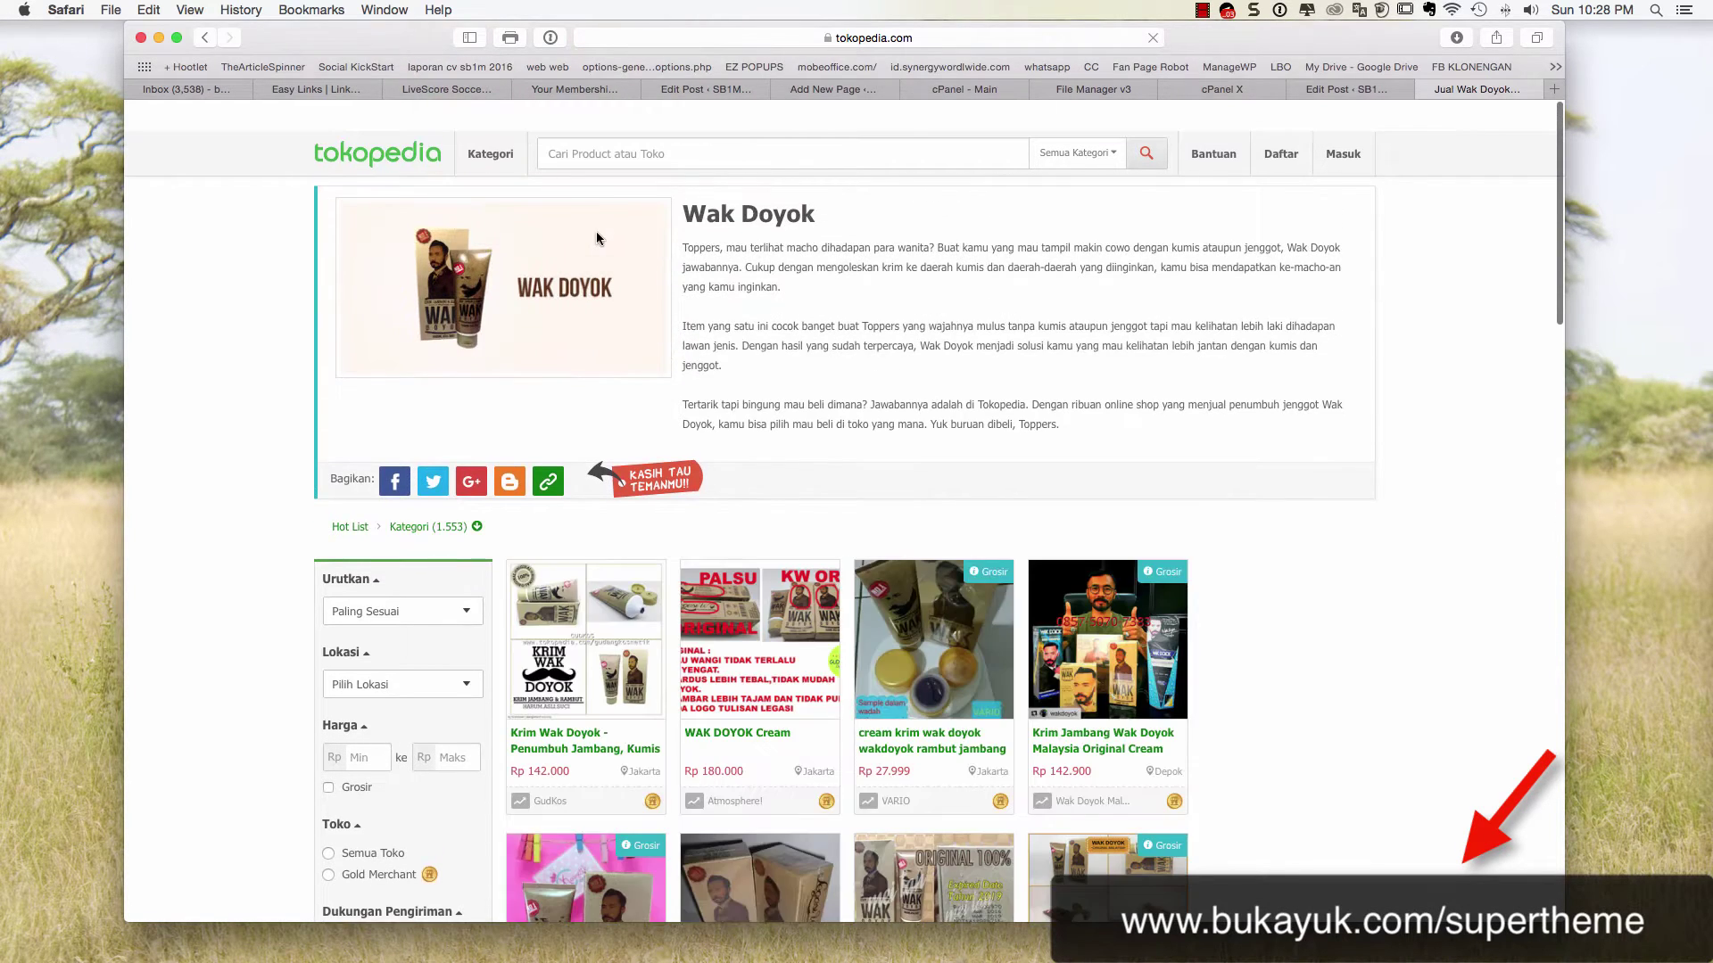
scroll(660, 385, down, 10)
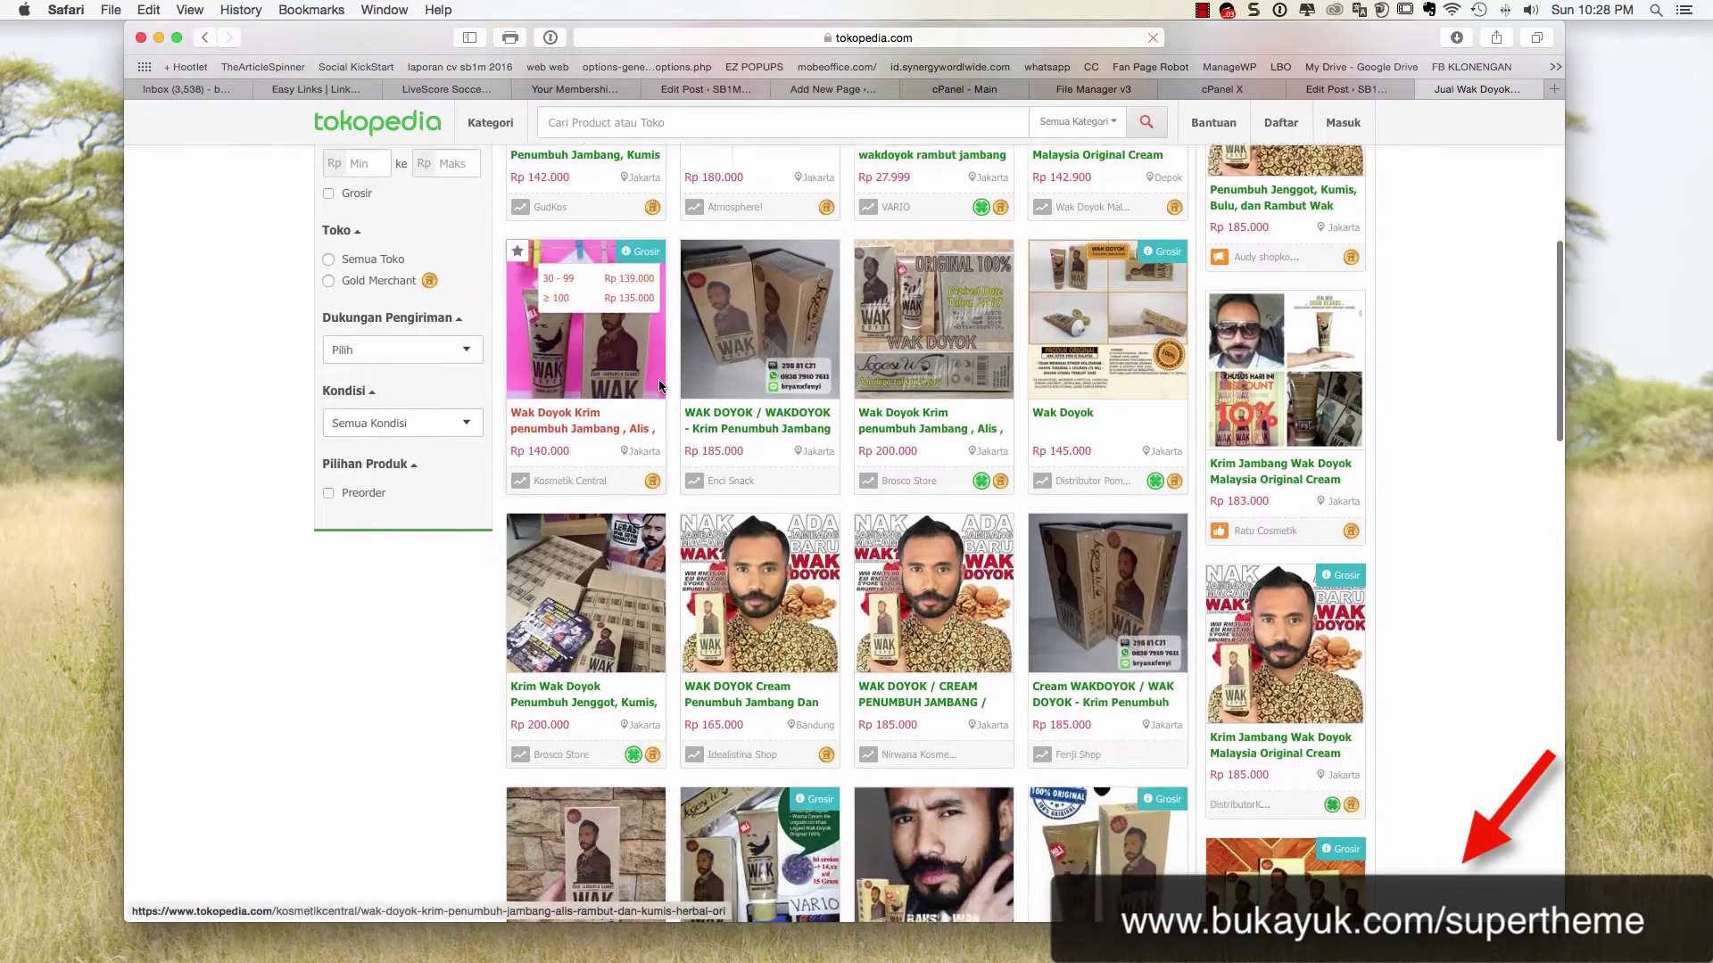
Open the WAK DOYOK / CREAM product and view its enlarged main photo
click(929, 614)
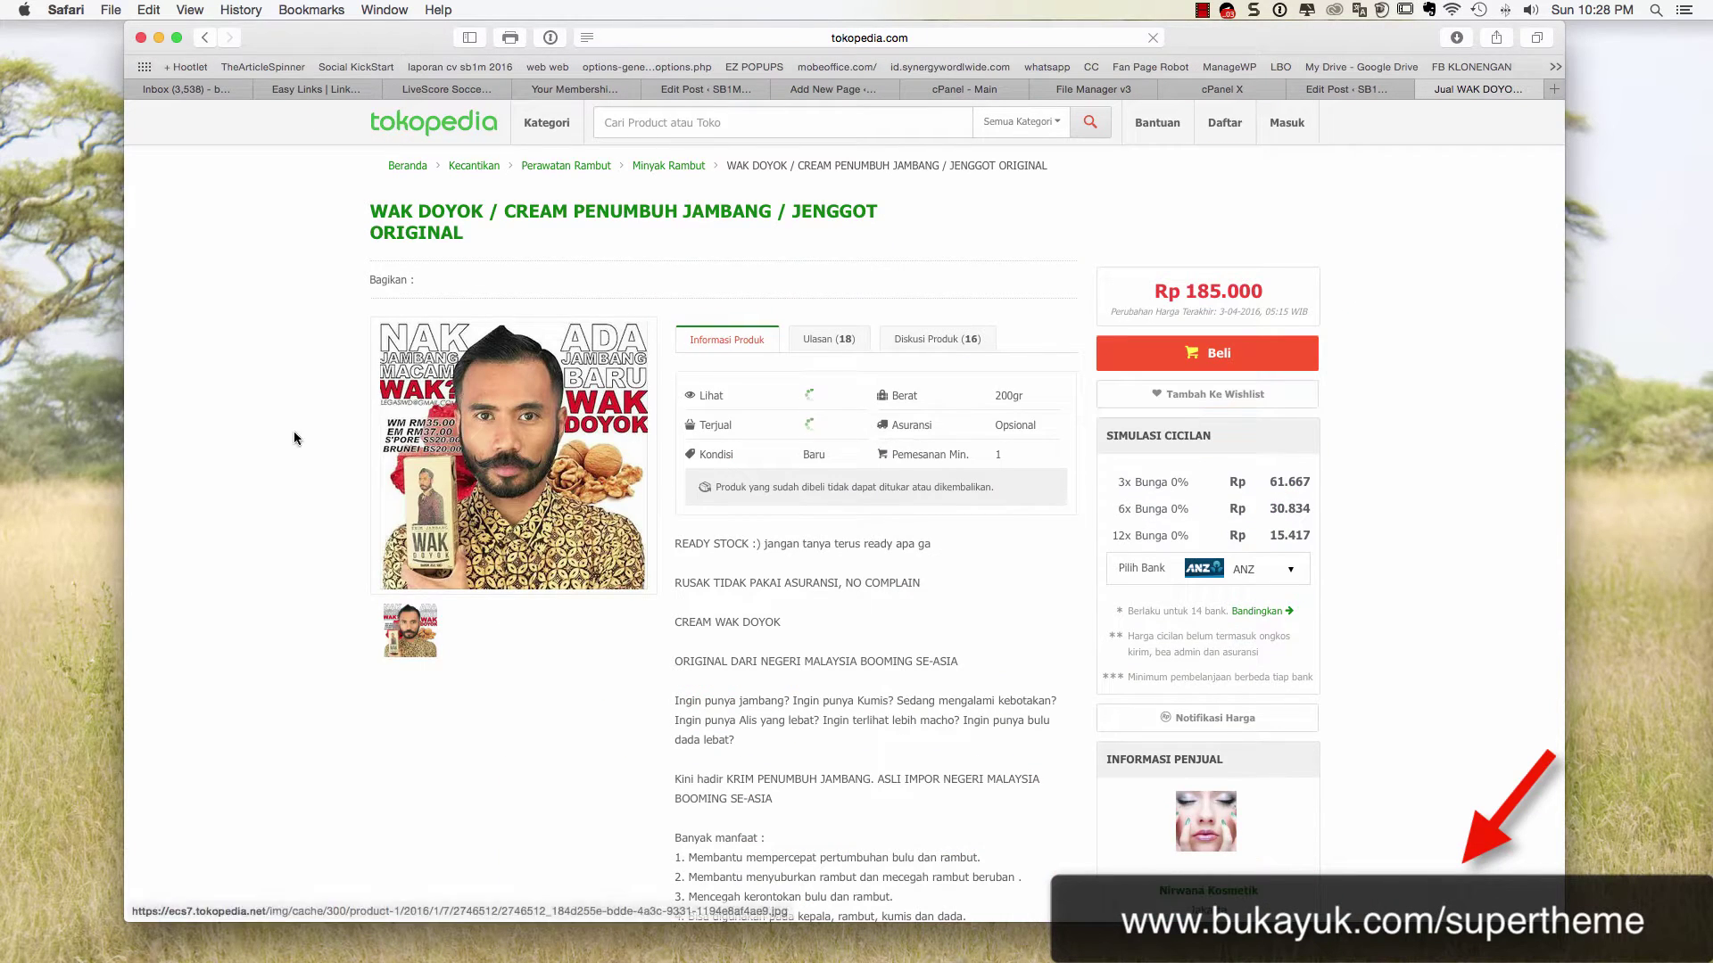
click(576, 447)
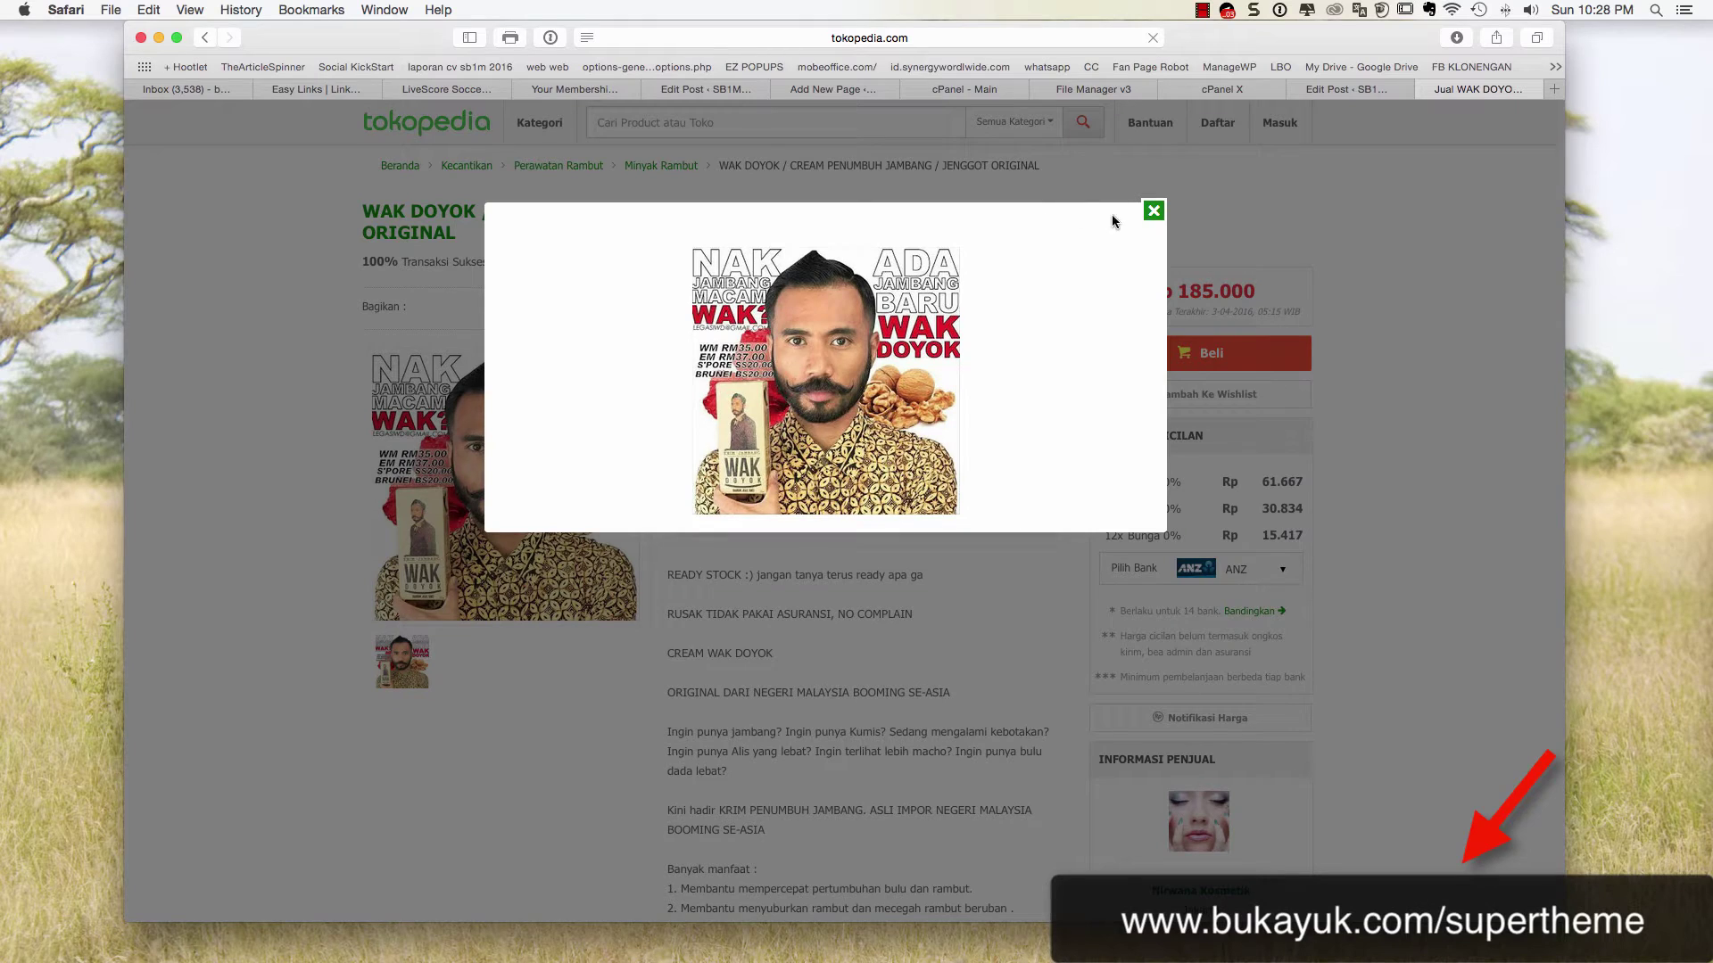
click(1154, 211)
click(514, 475)
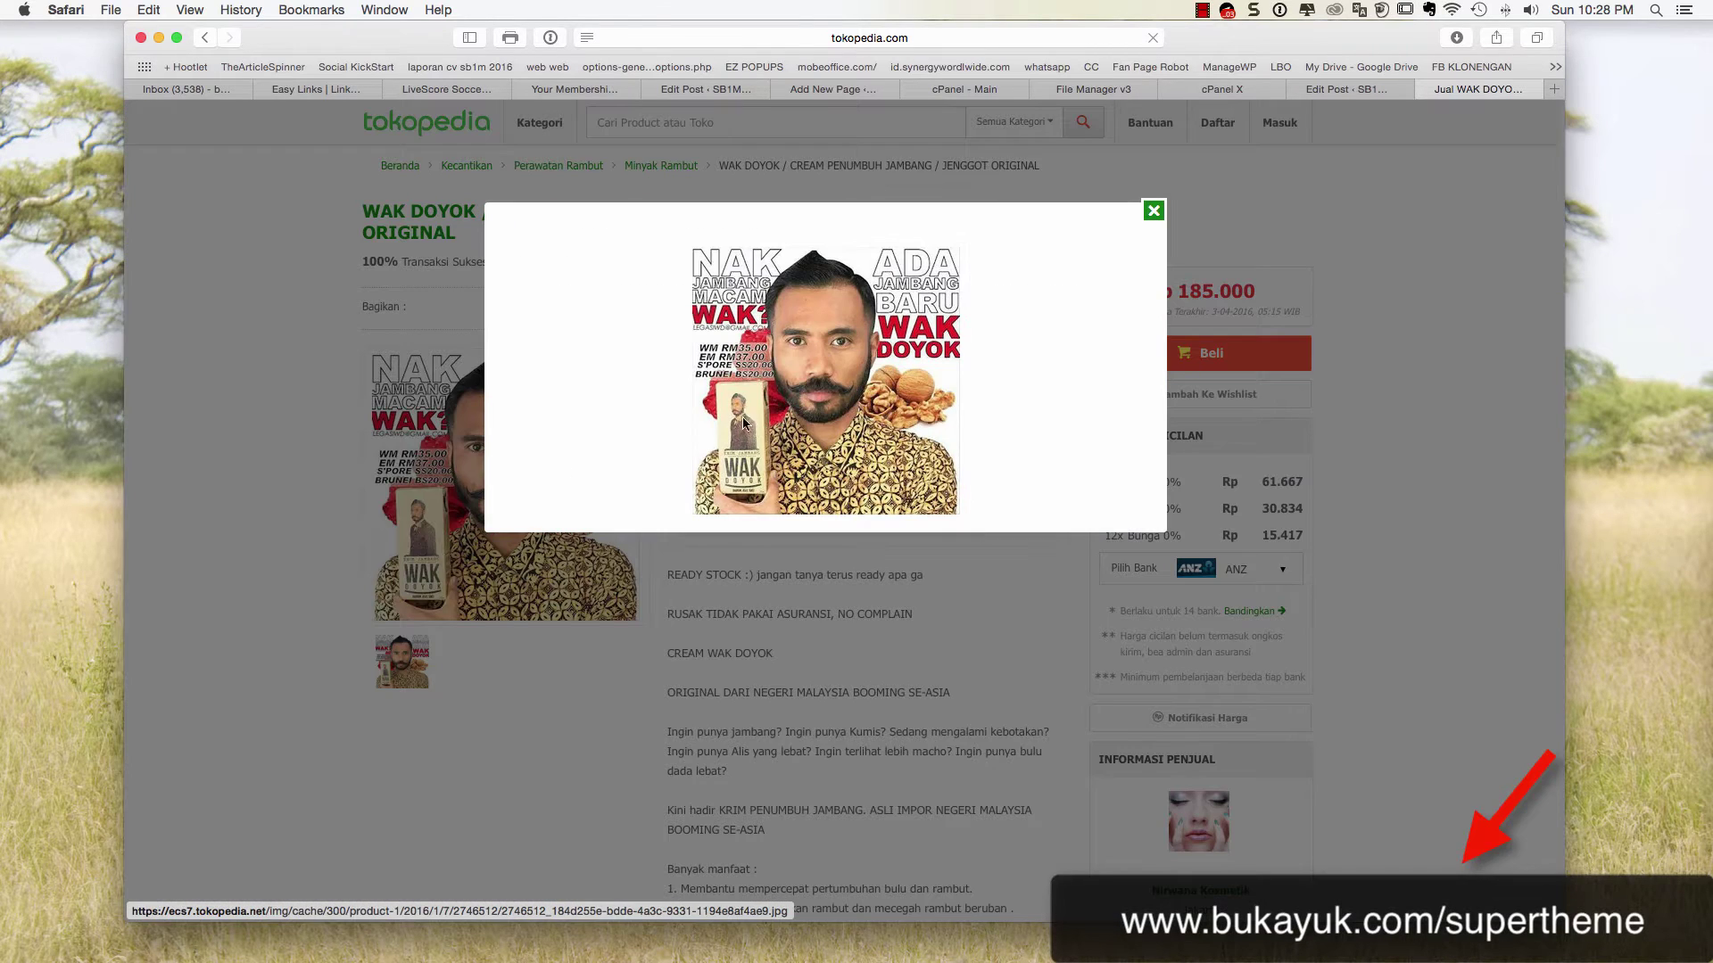
click(1151, 213)
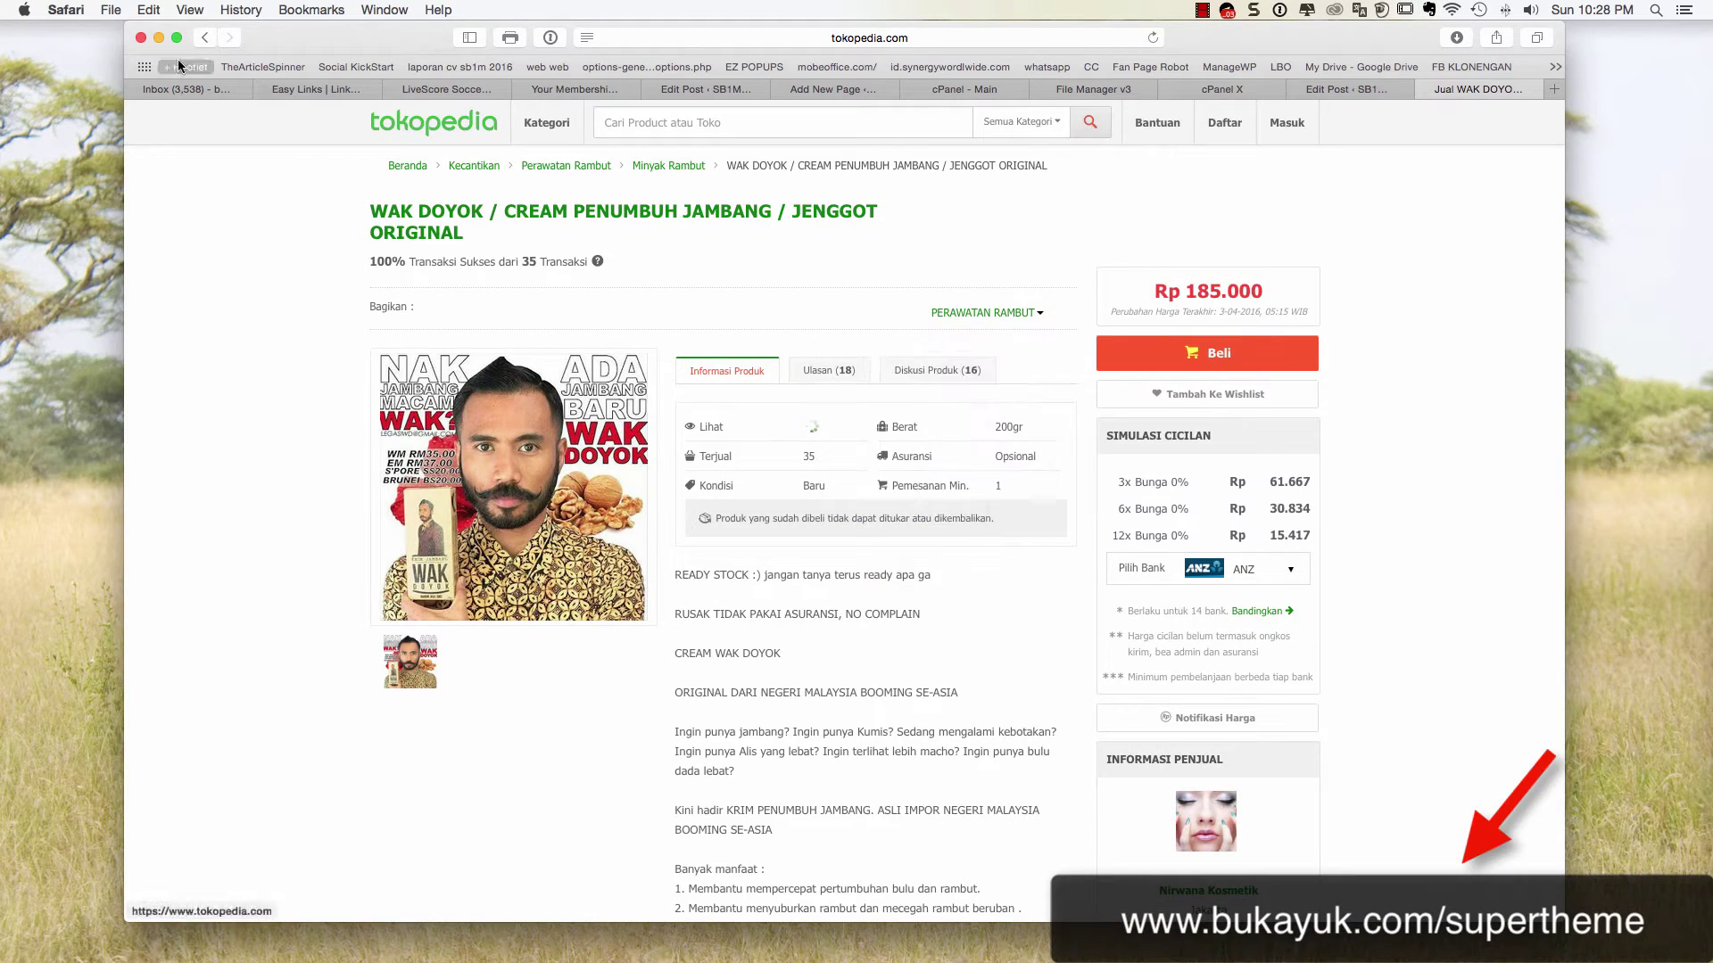
Open the promoted Penumbuh Jenggot listing from the results and enlarge its main photo
click(204, 37)
scroll(660, 371, up, 10)
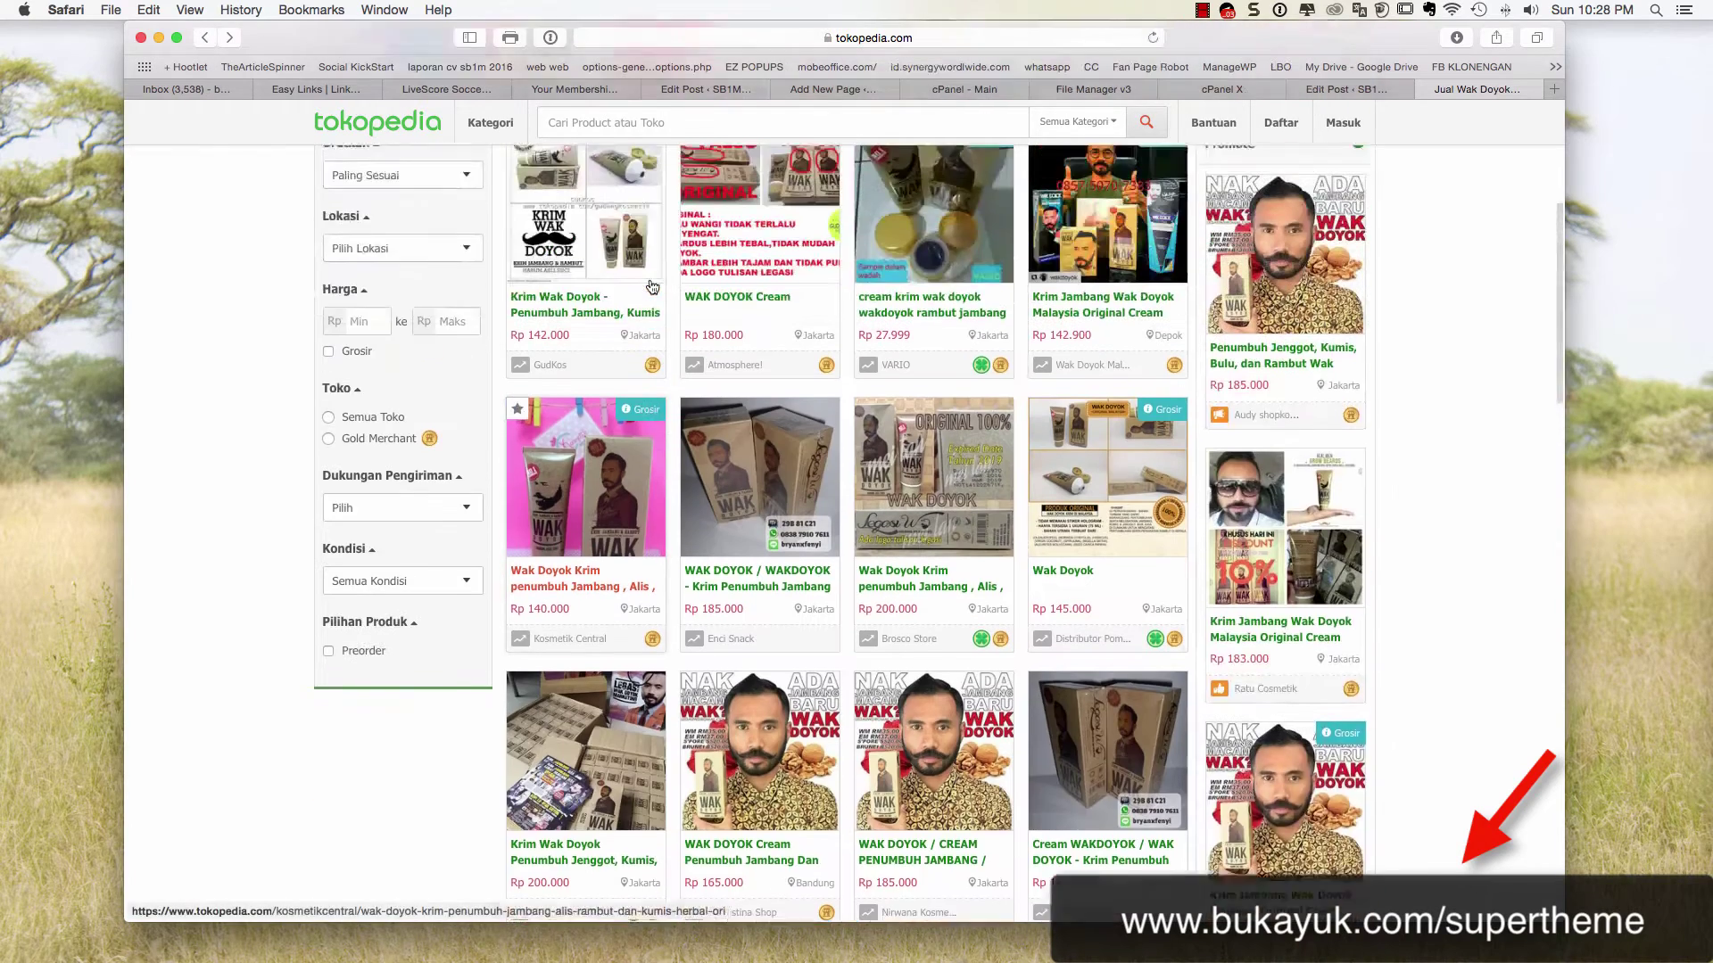
scroll(651, 284, up, 3)
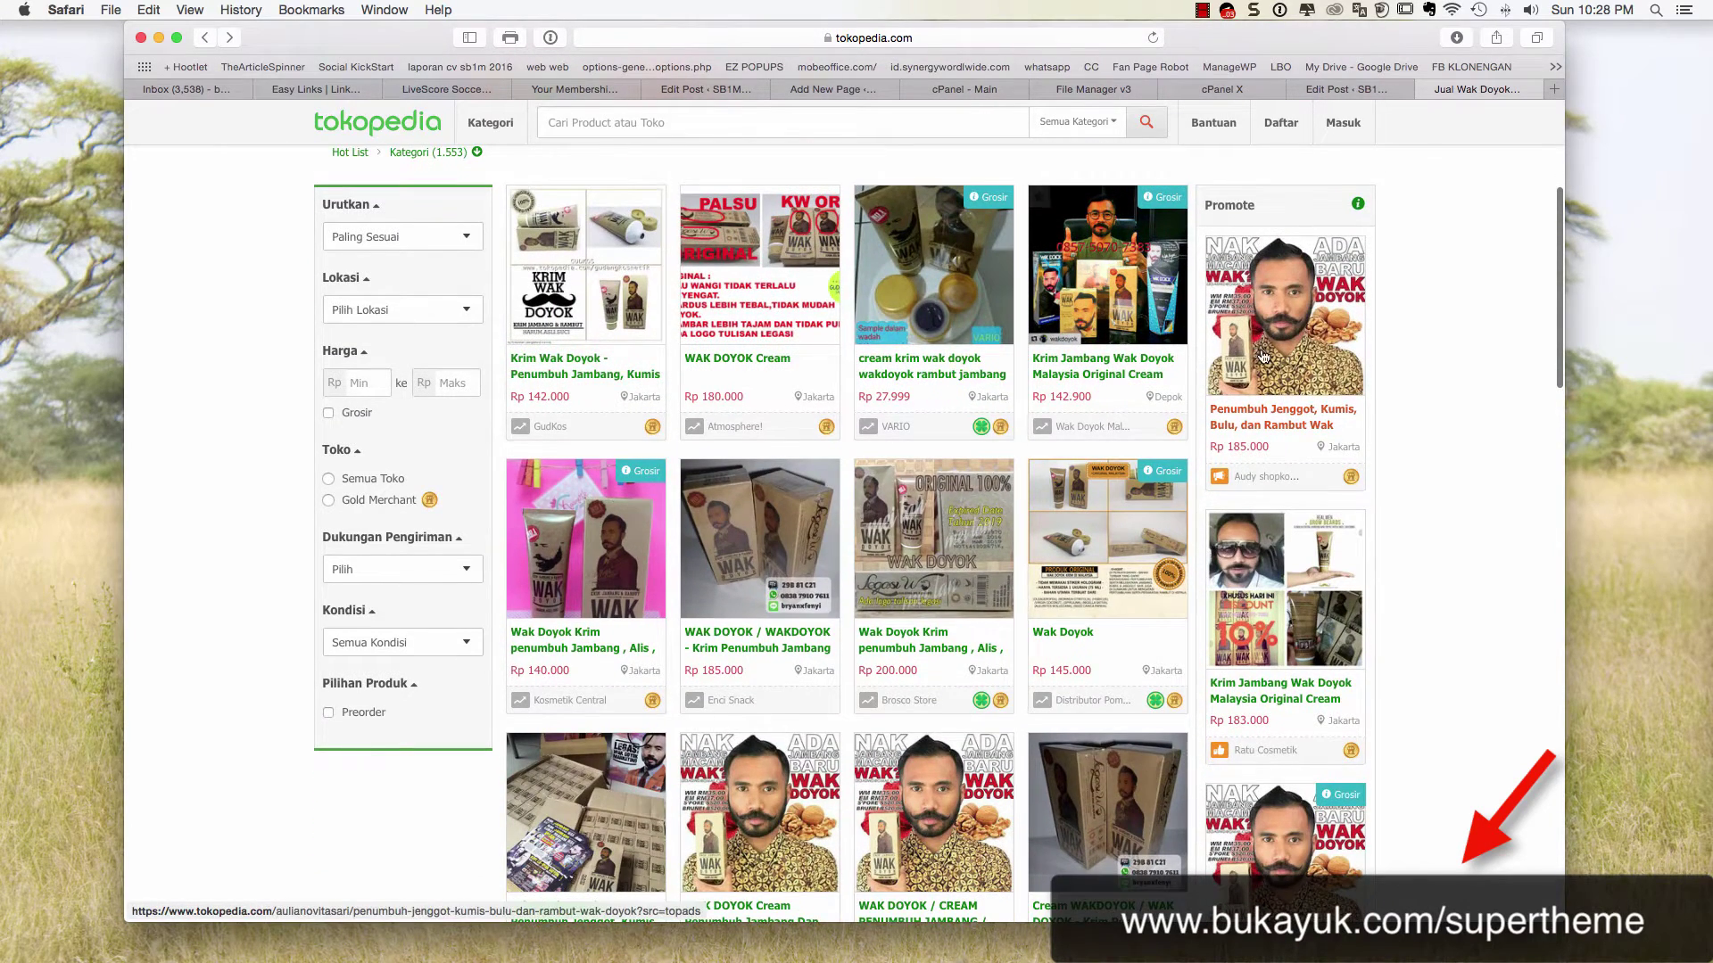
click(1262, 357)
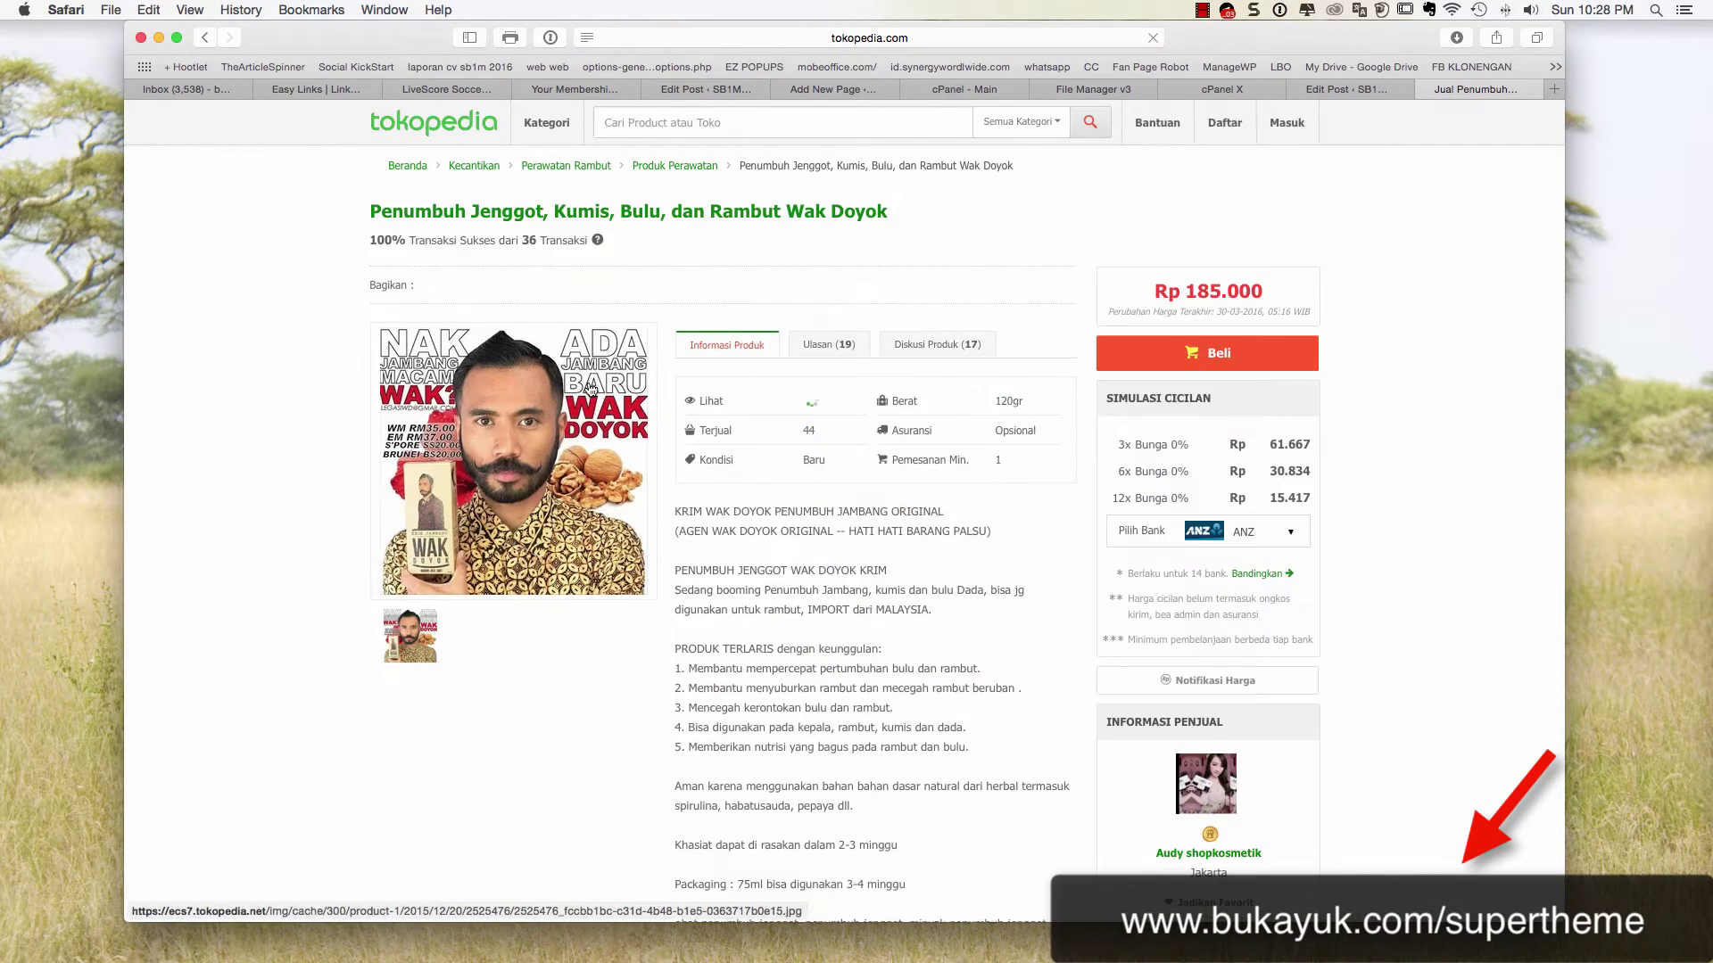
click(591, 390)
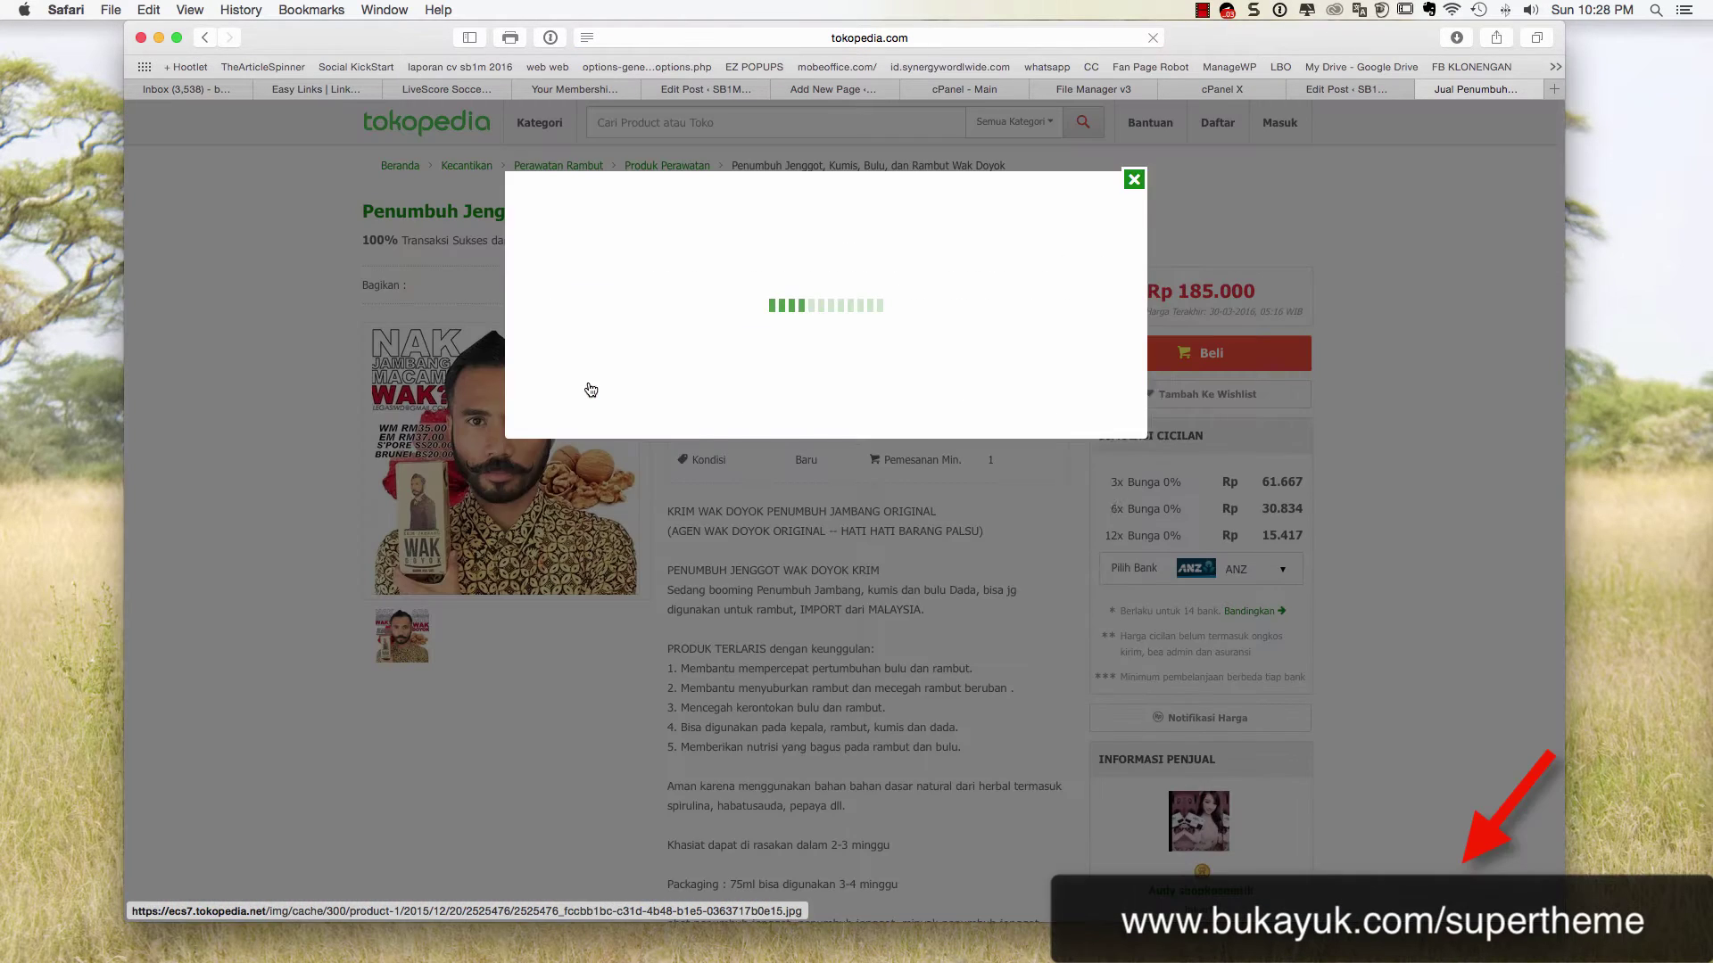
scroll(1073, 323, up, 3)
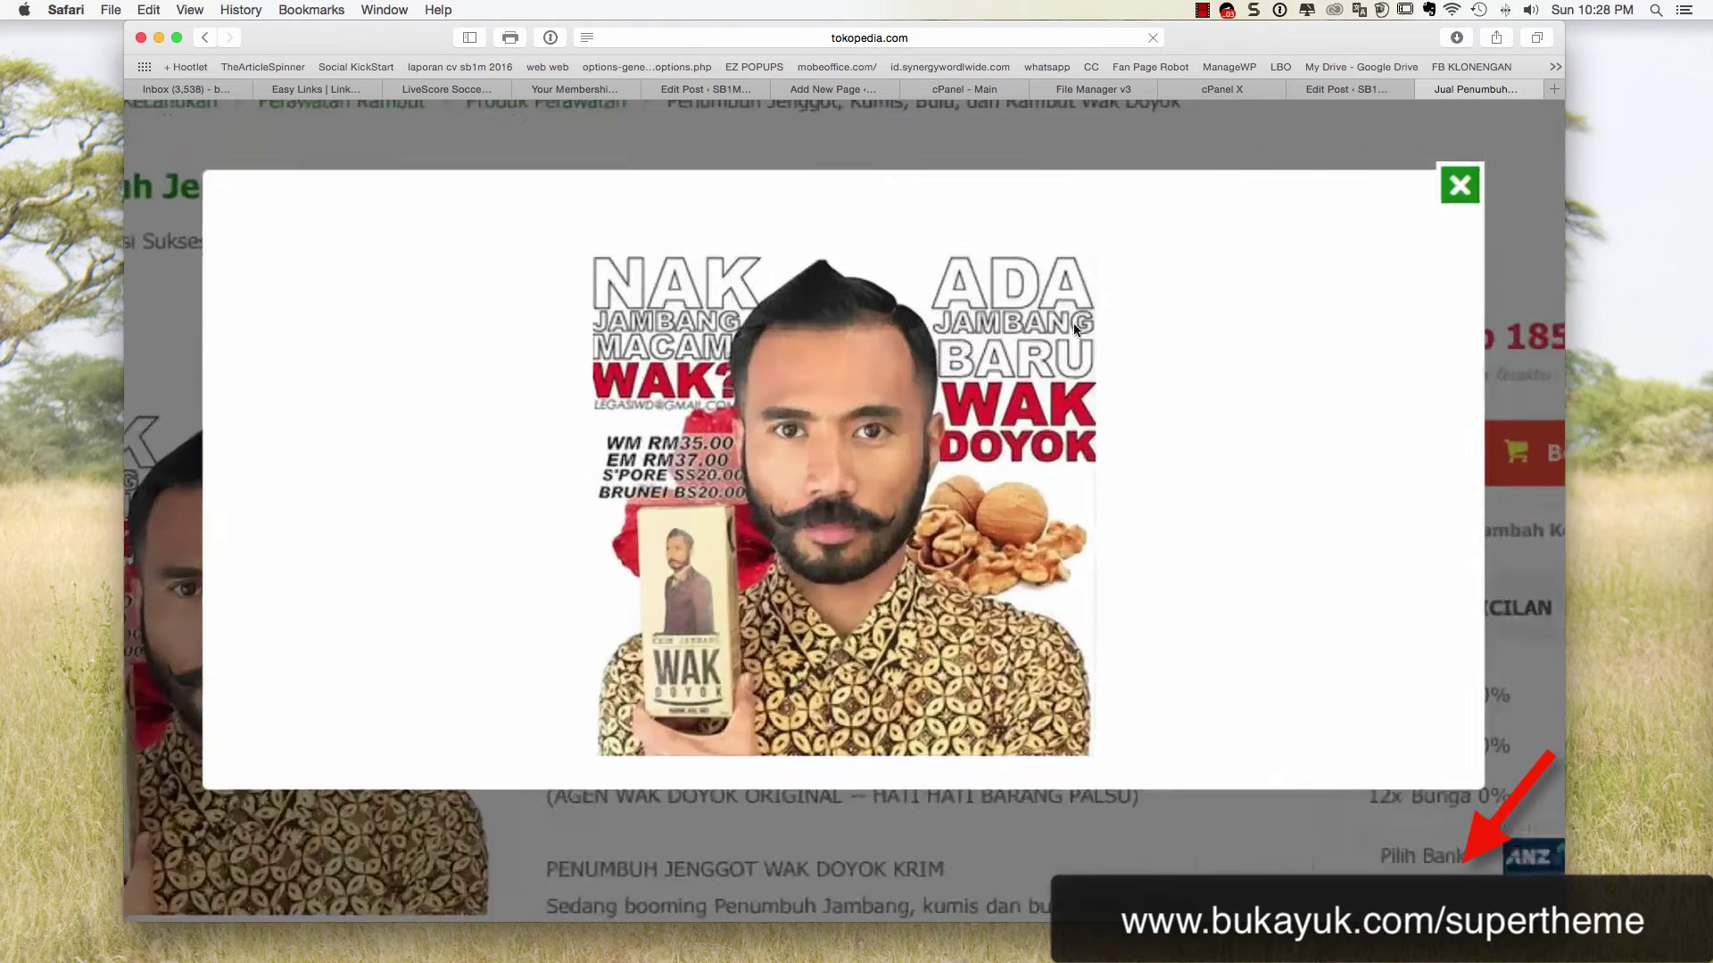
scroll(1073, 328, down, 3)
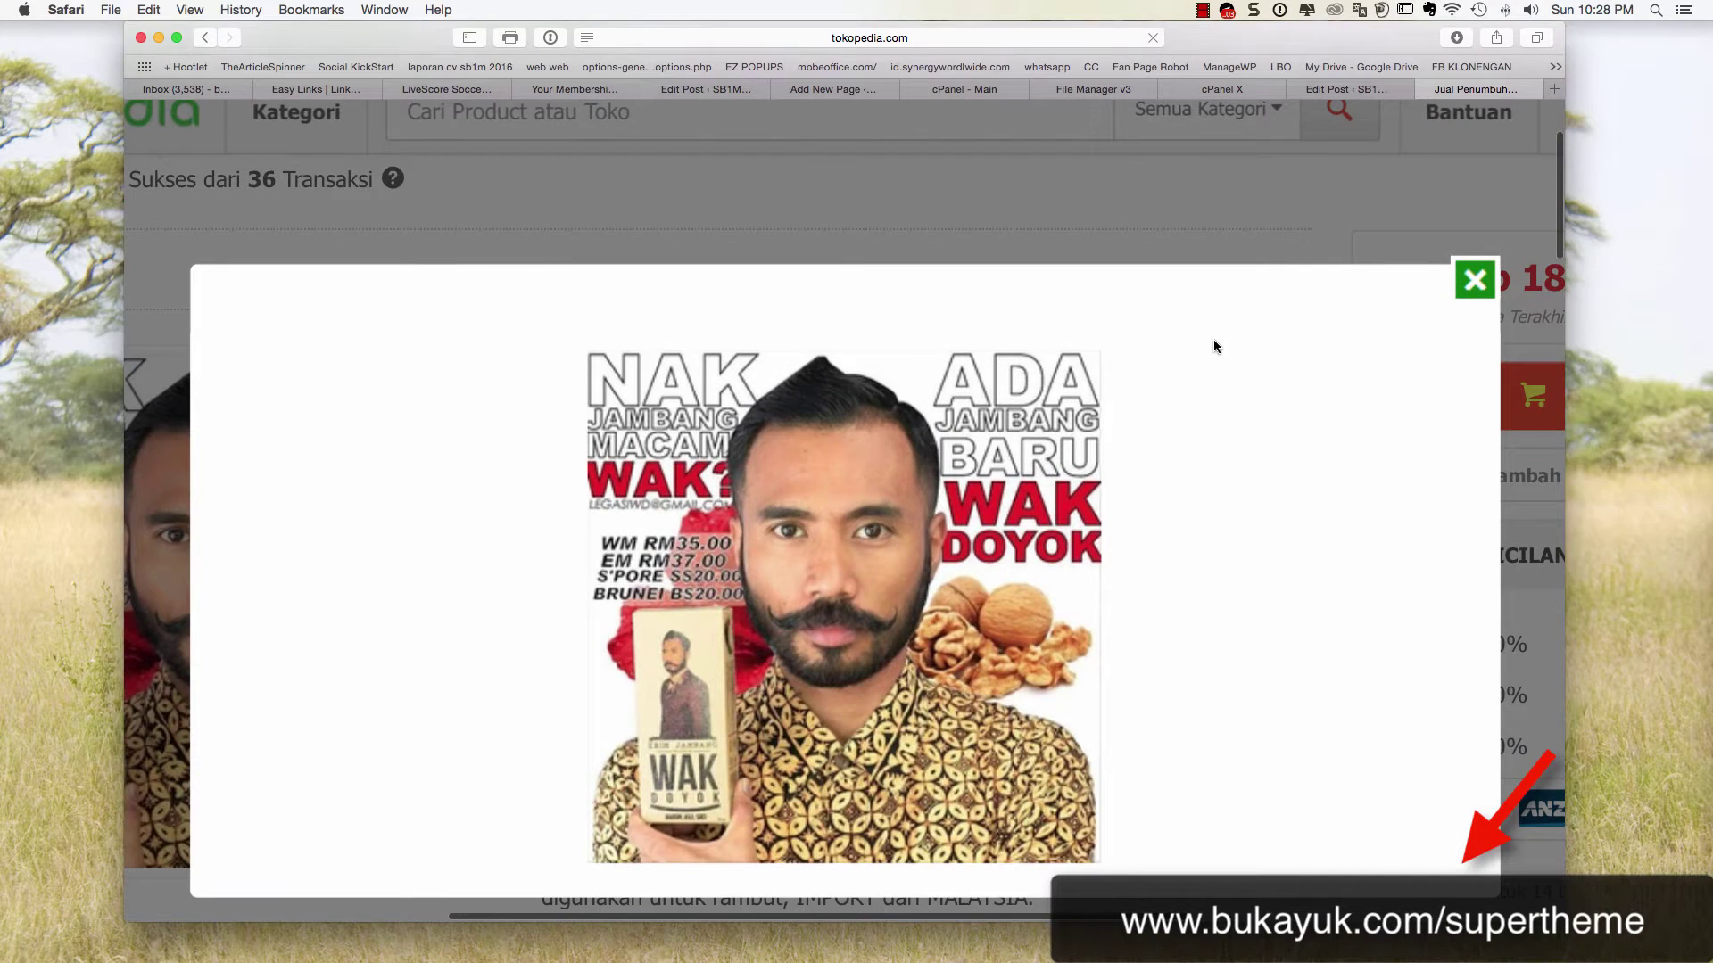
Capture a region screenshot of the product photo, then close the enlarged view
key(super+shift+5)
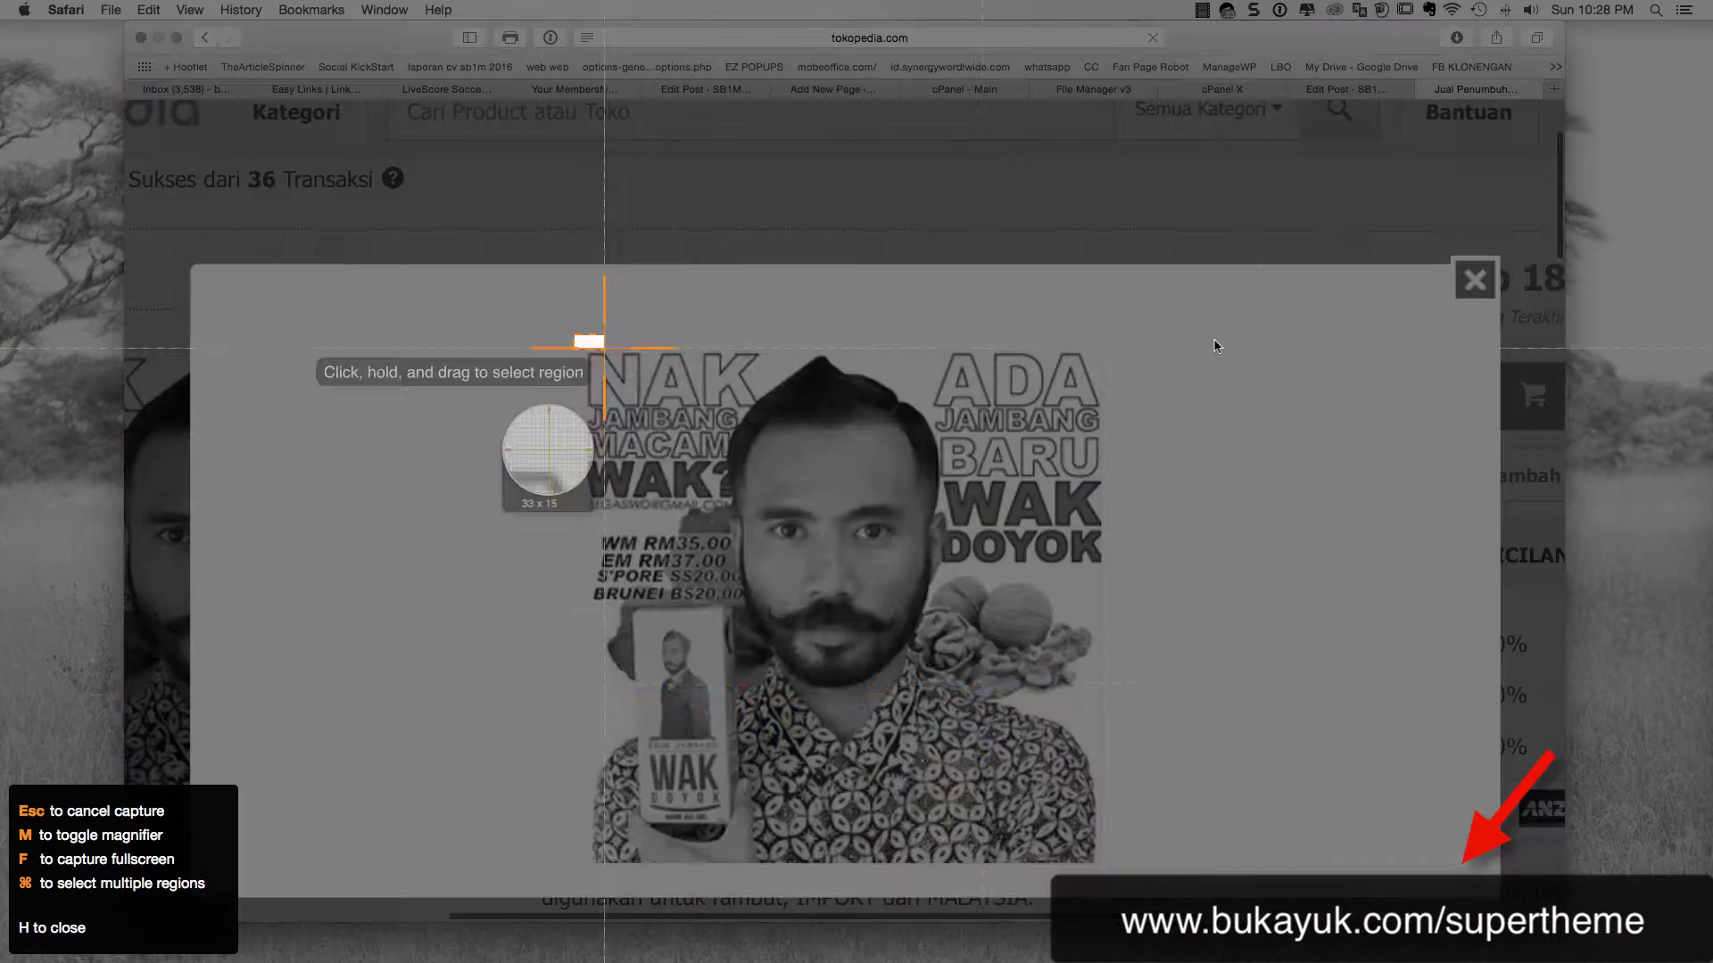
drag(574, 336, 1119, 874)
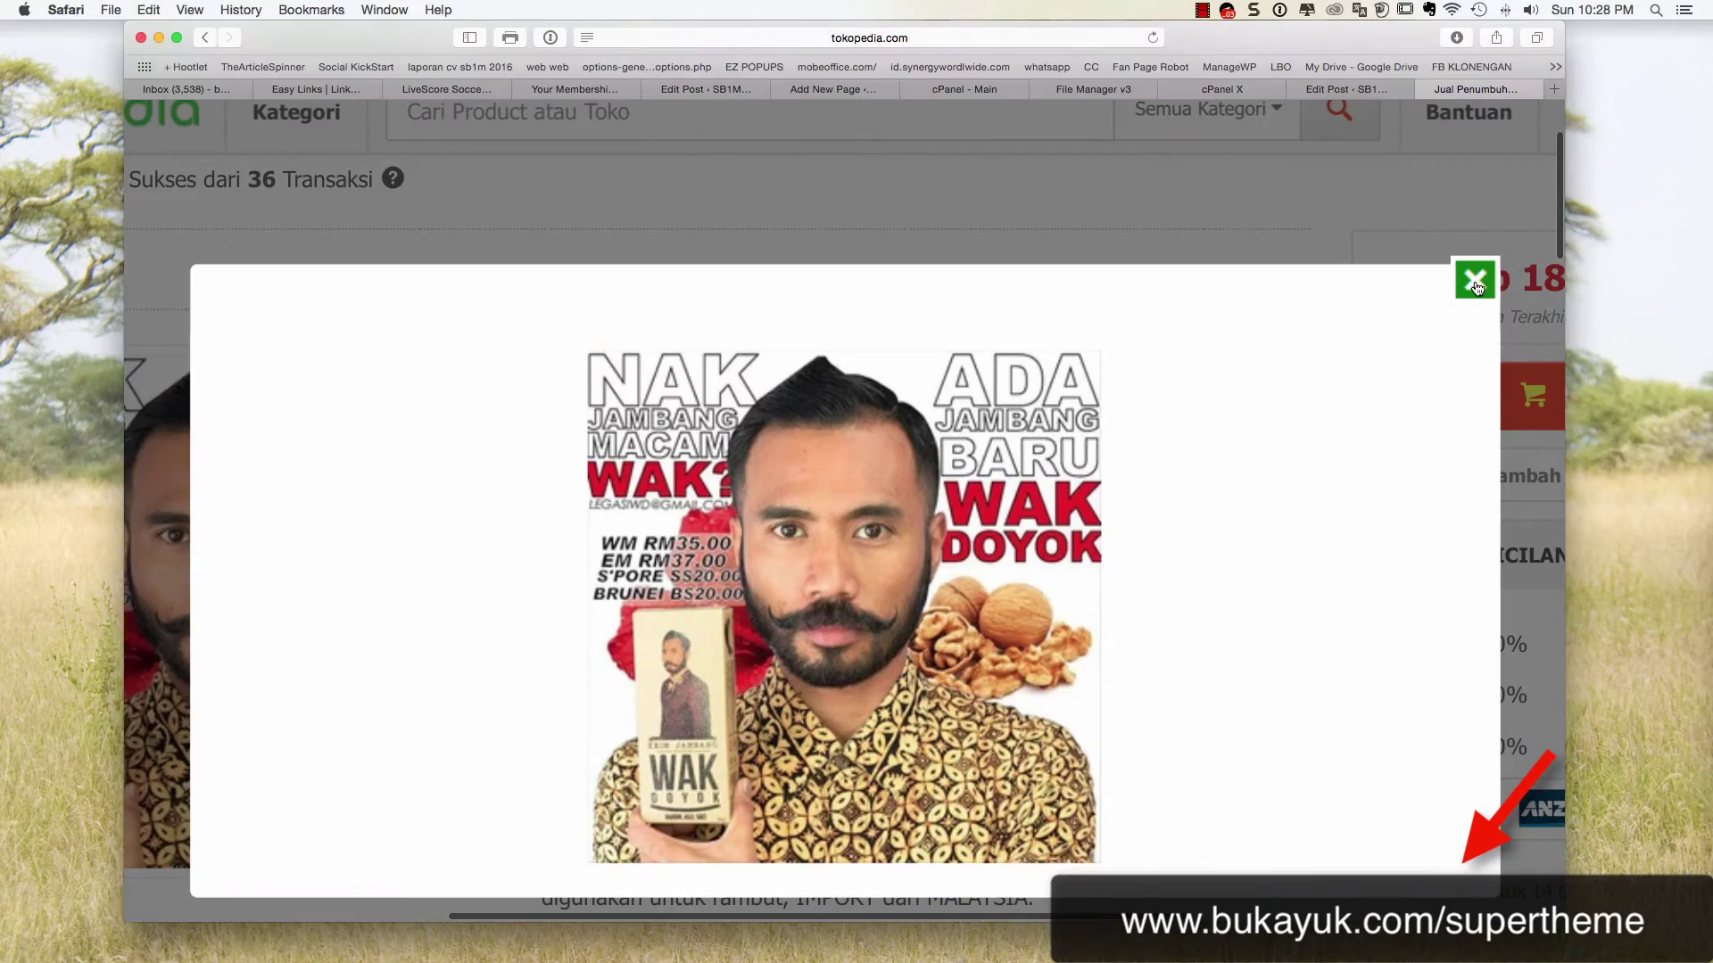
click(1474, 284)
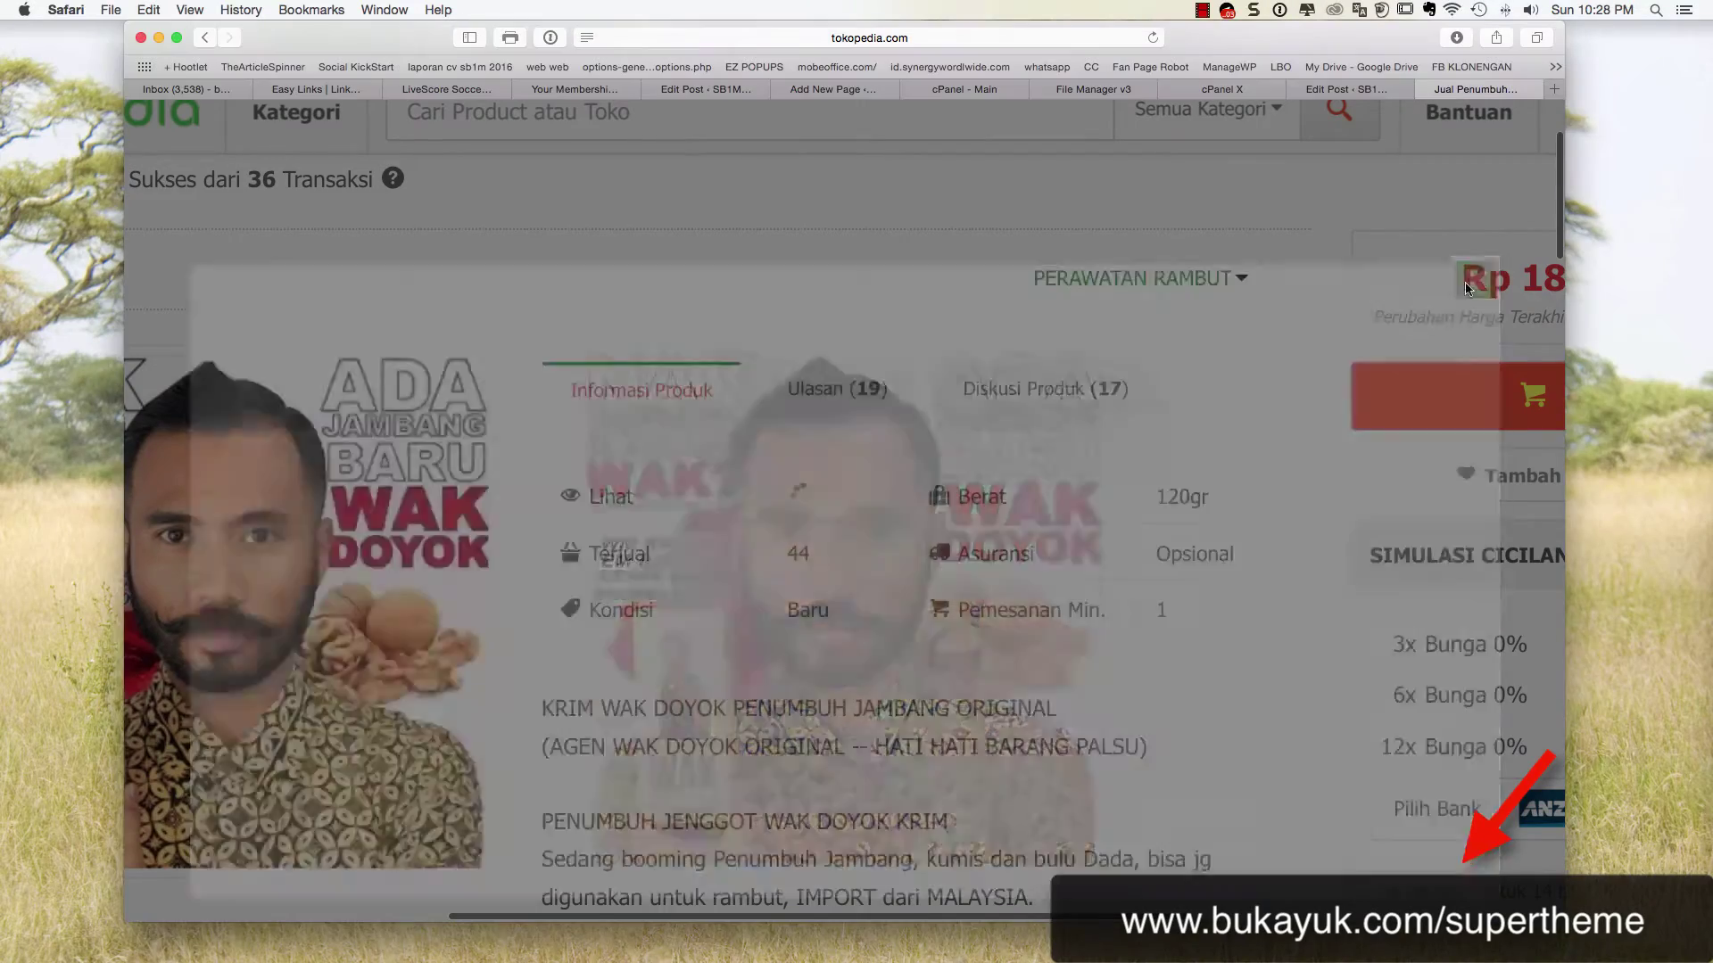
Select the entire product description text and switch to the WordPress editor
scroll(1254, 291, up, 3)
scroll(1254, 291, down, 3)
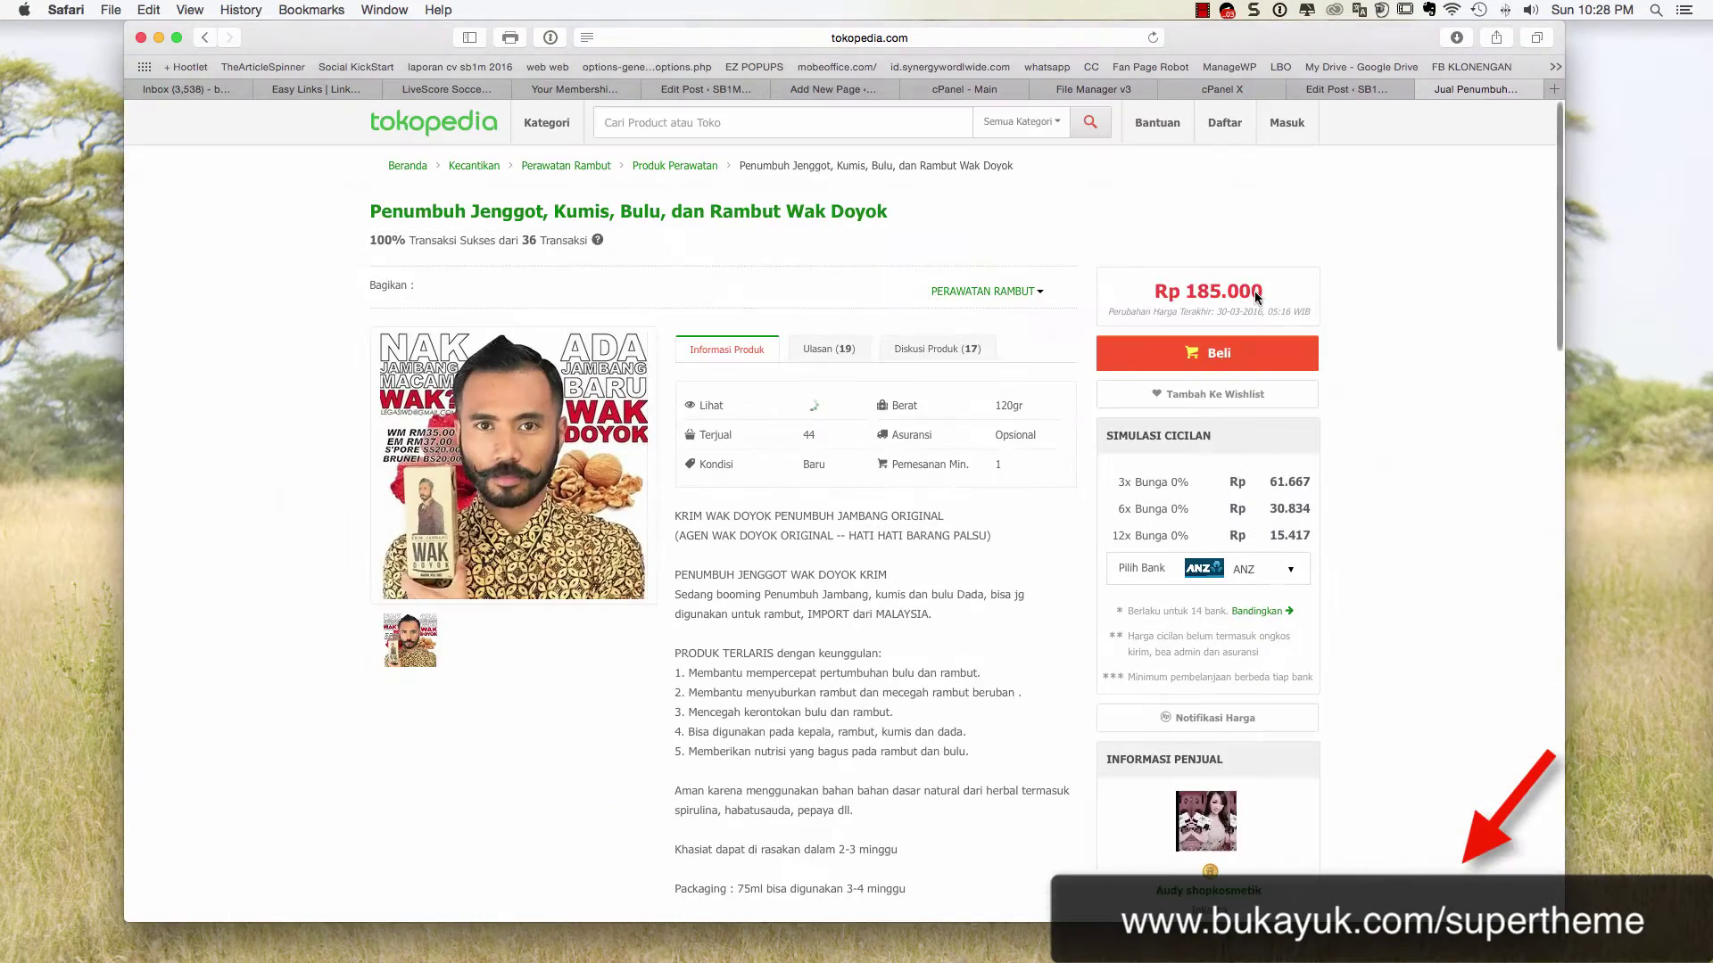
scroll(759, 504, down, 2)
scroll(759, 504, down, 1)
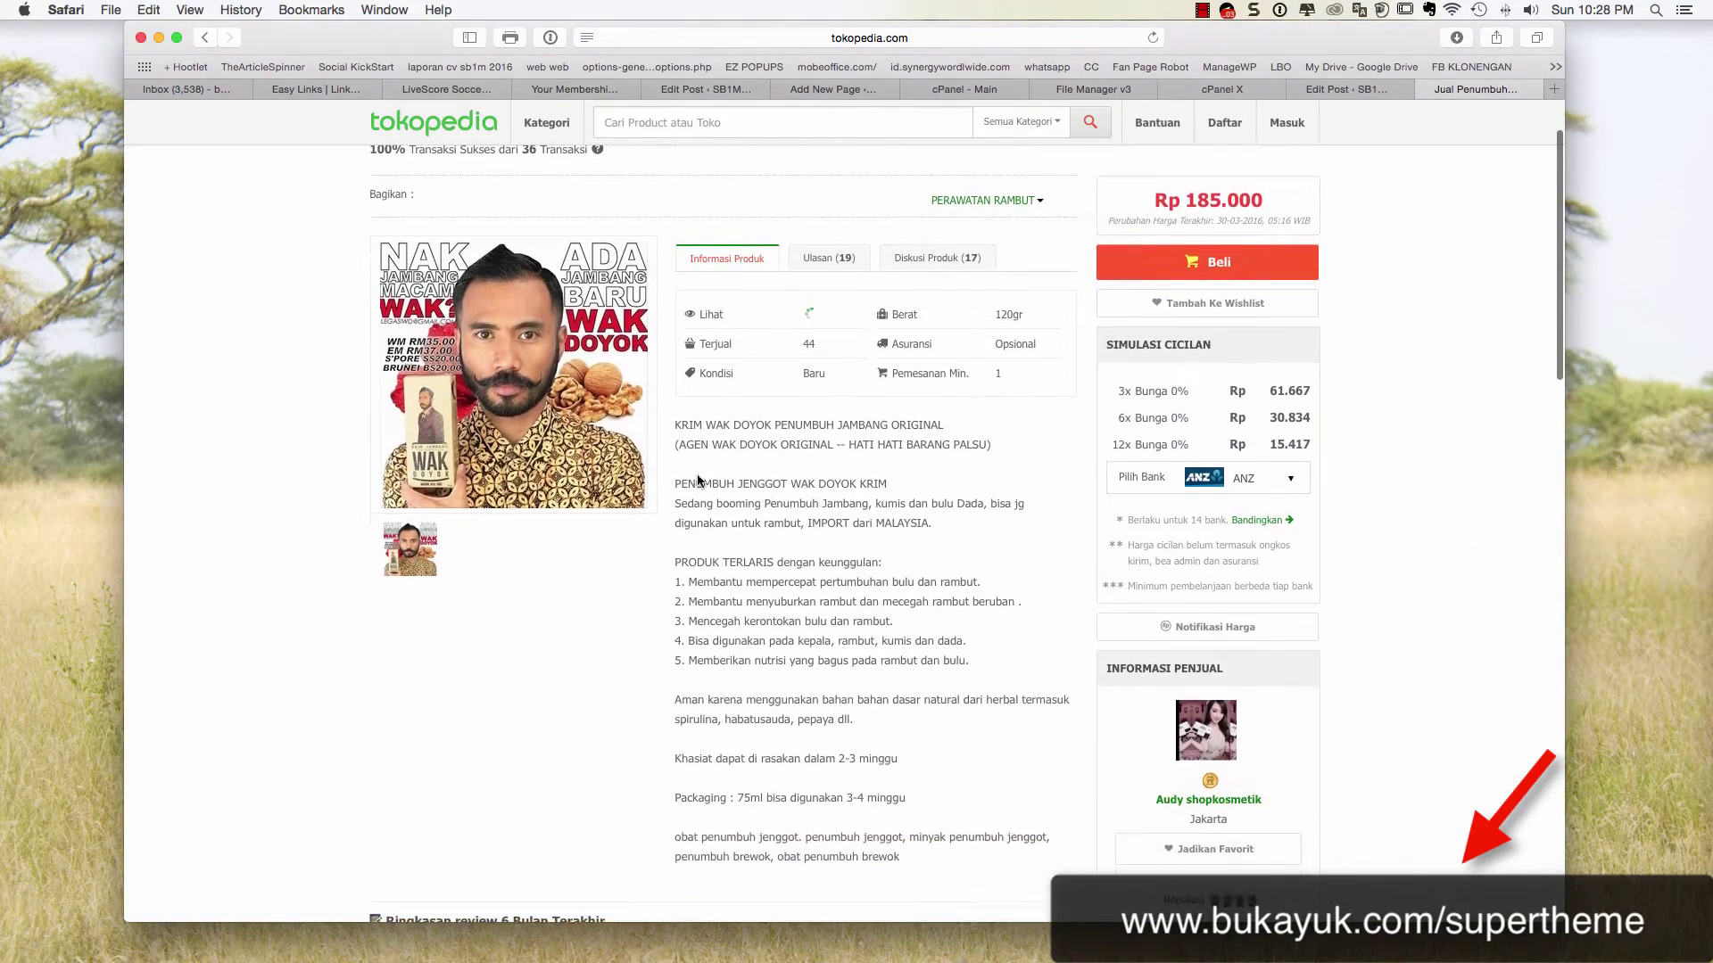
drag(675, 425, 927, 847)
key(super+c)
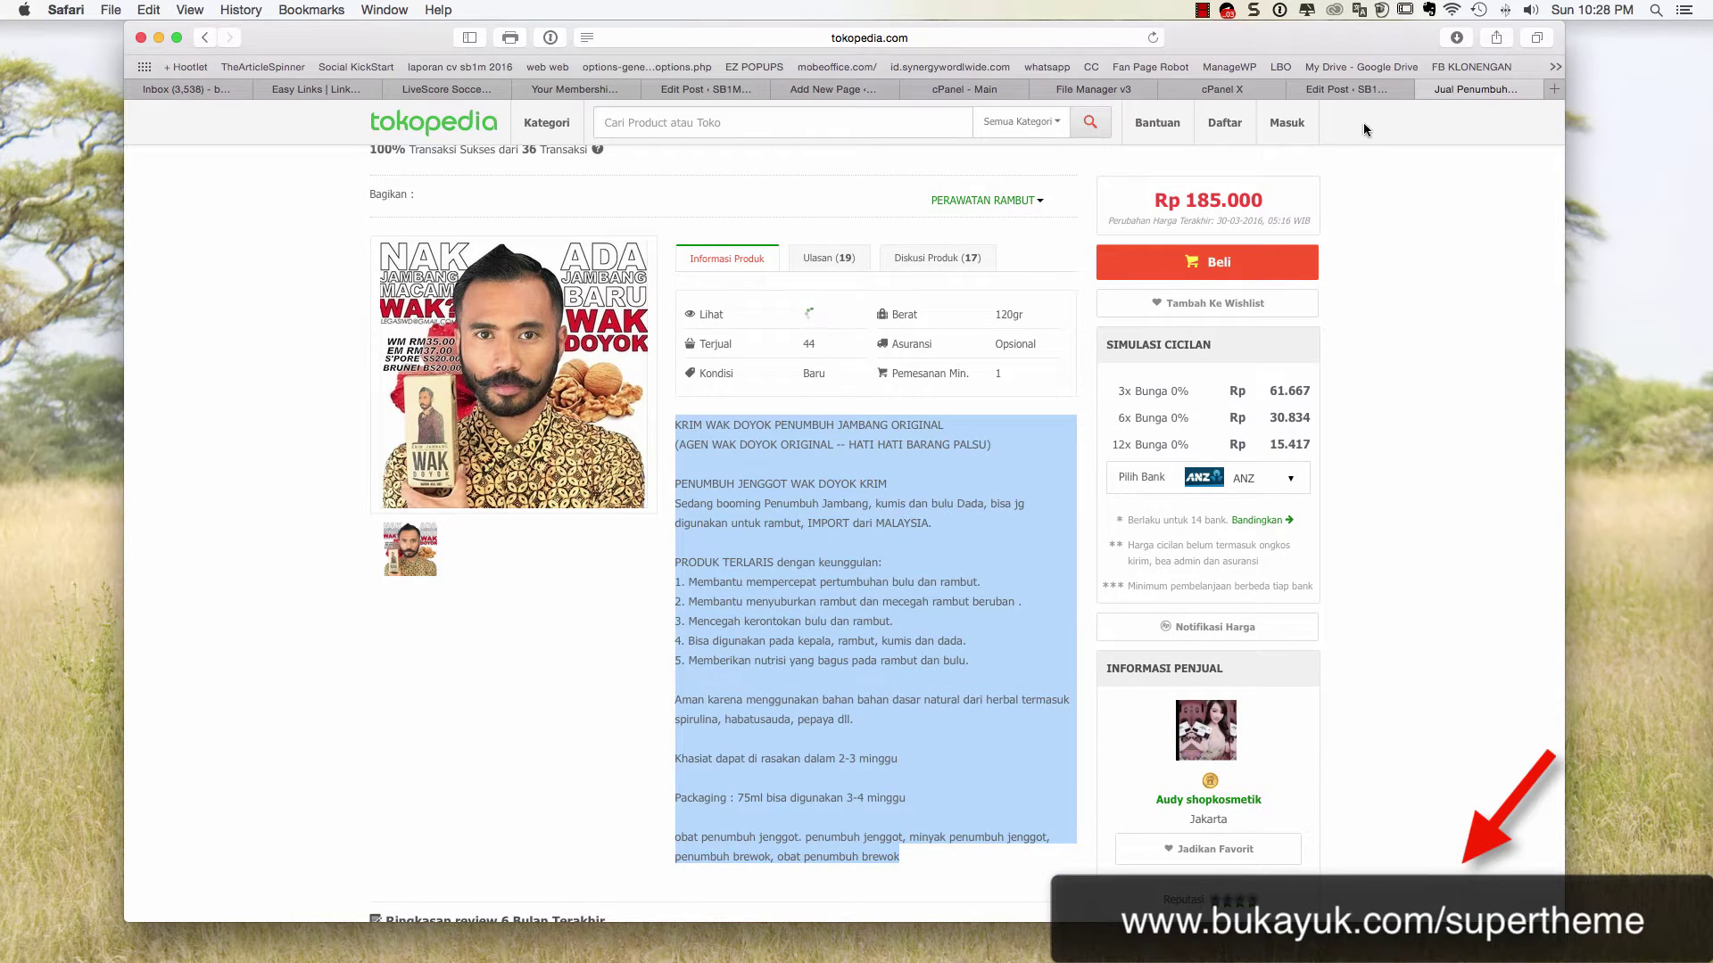
click(1343, 91)
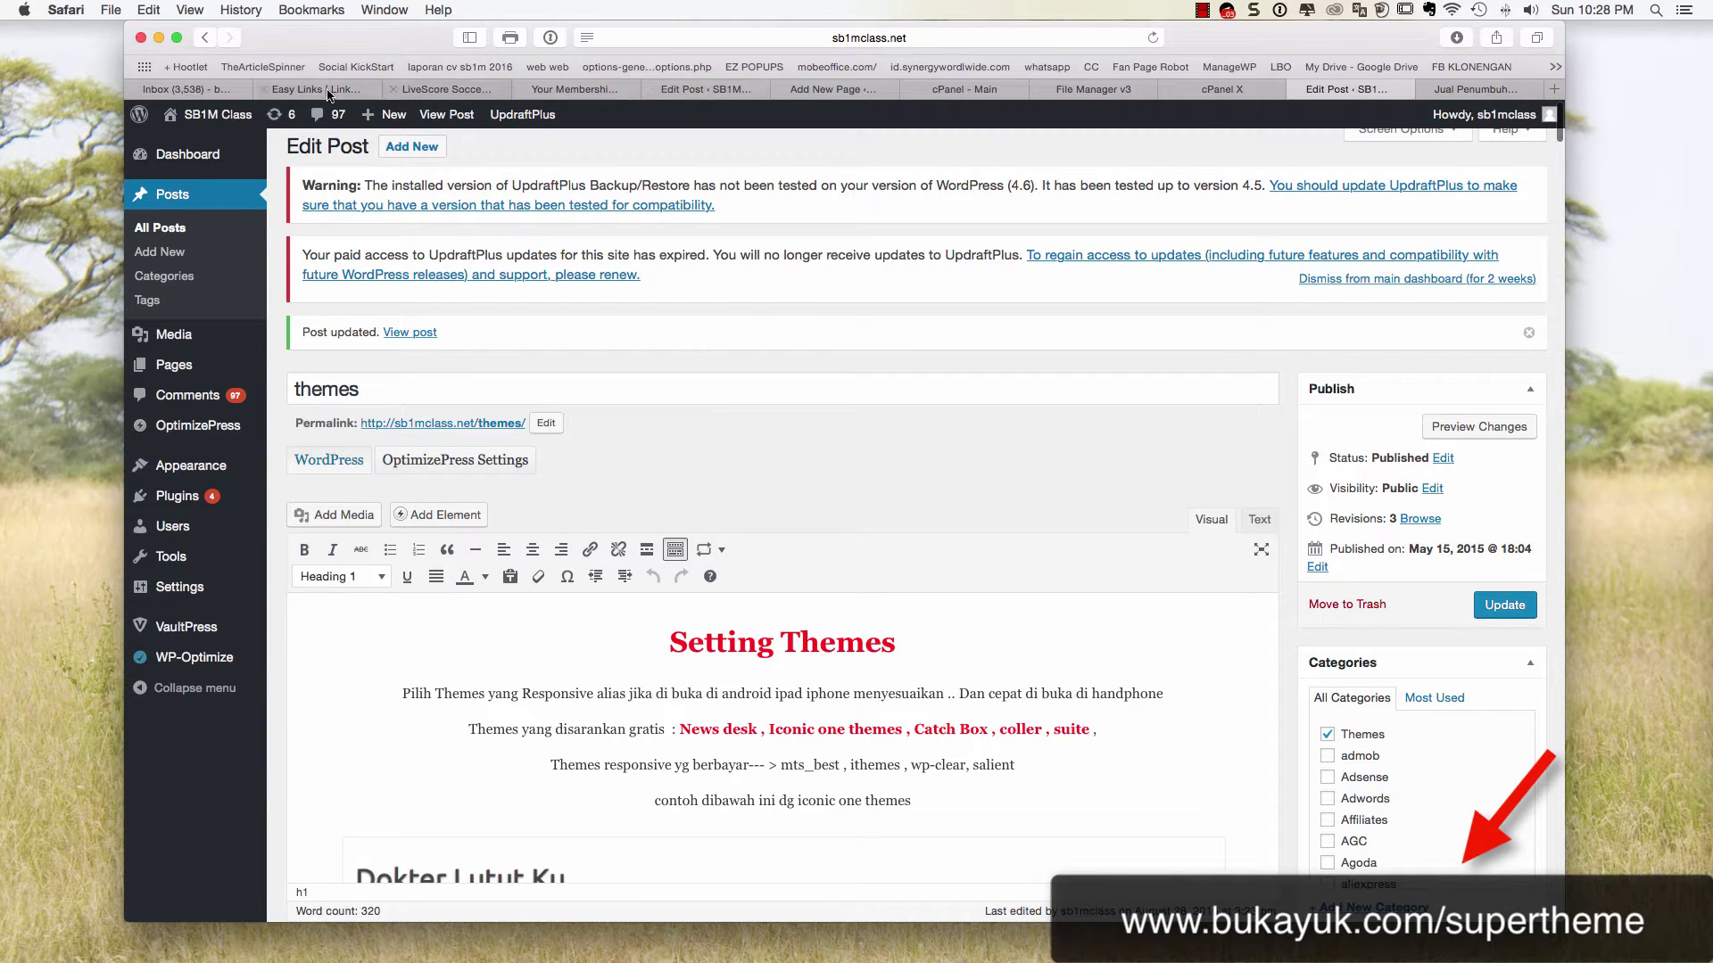
Switch tabs to the bukayuk.com admin's Themes screen, where Super Power is active
click(662, 95)
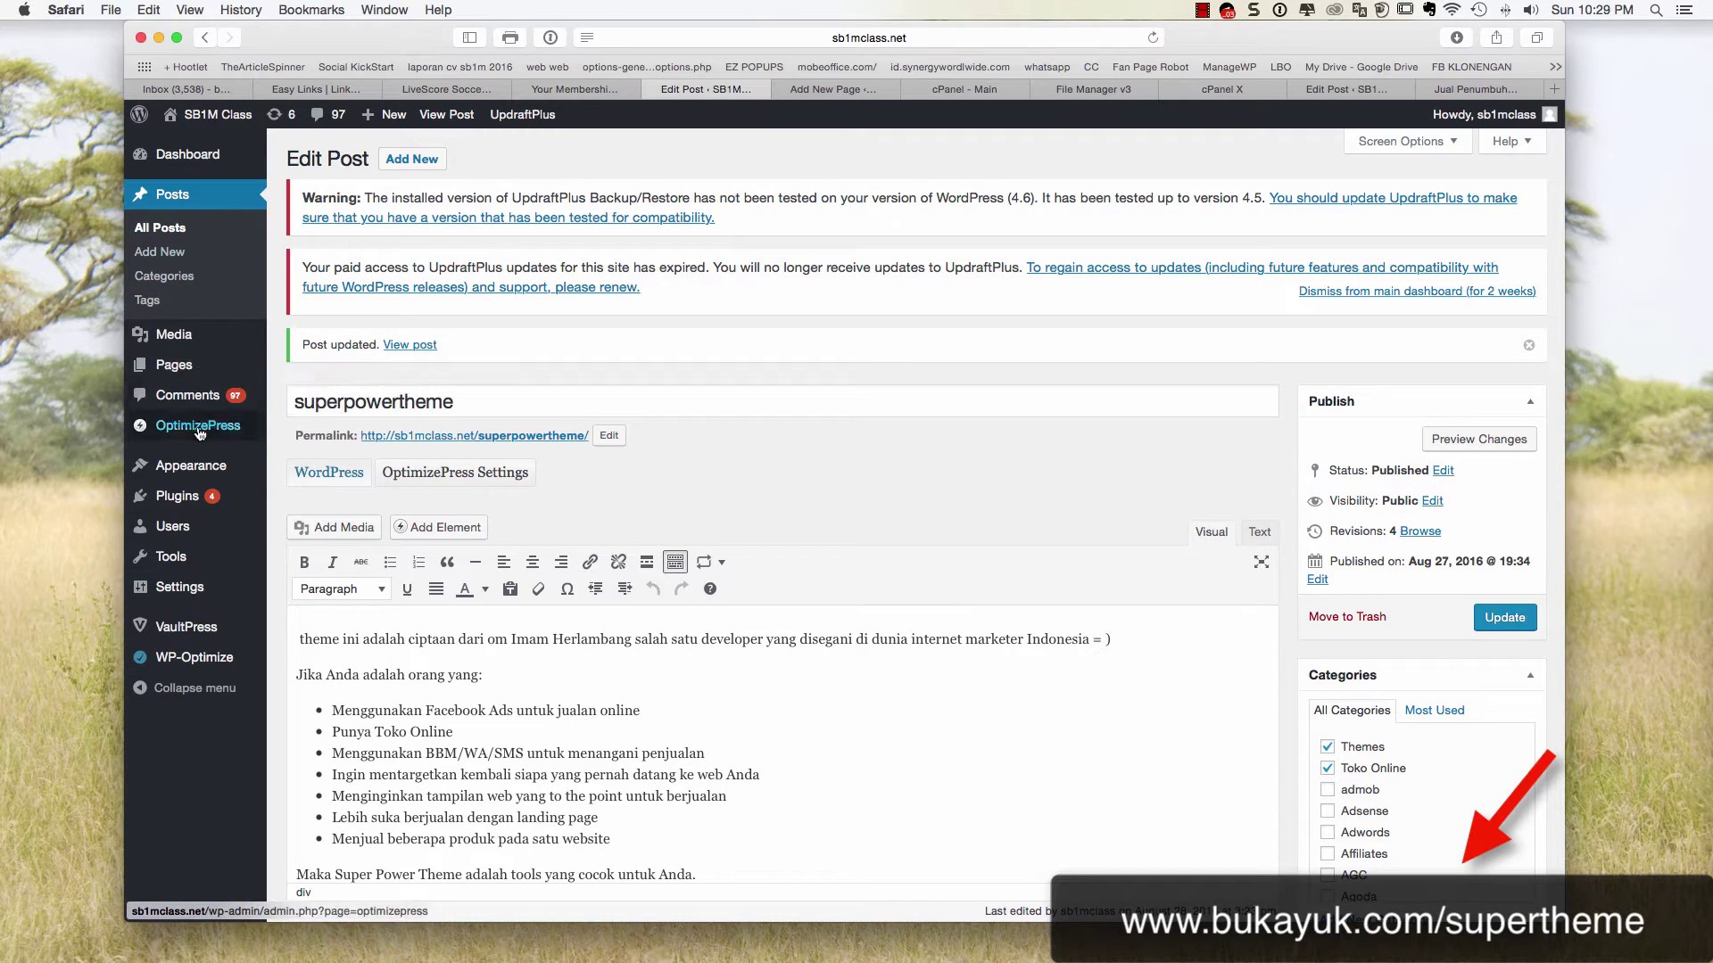
mouse_move(194, 465)
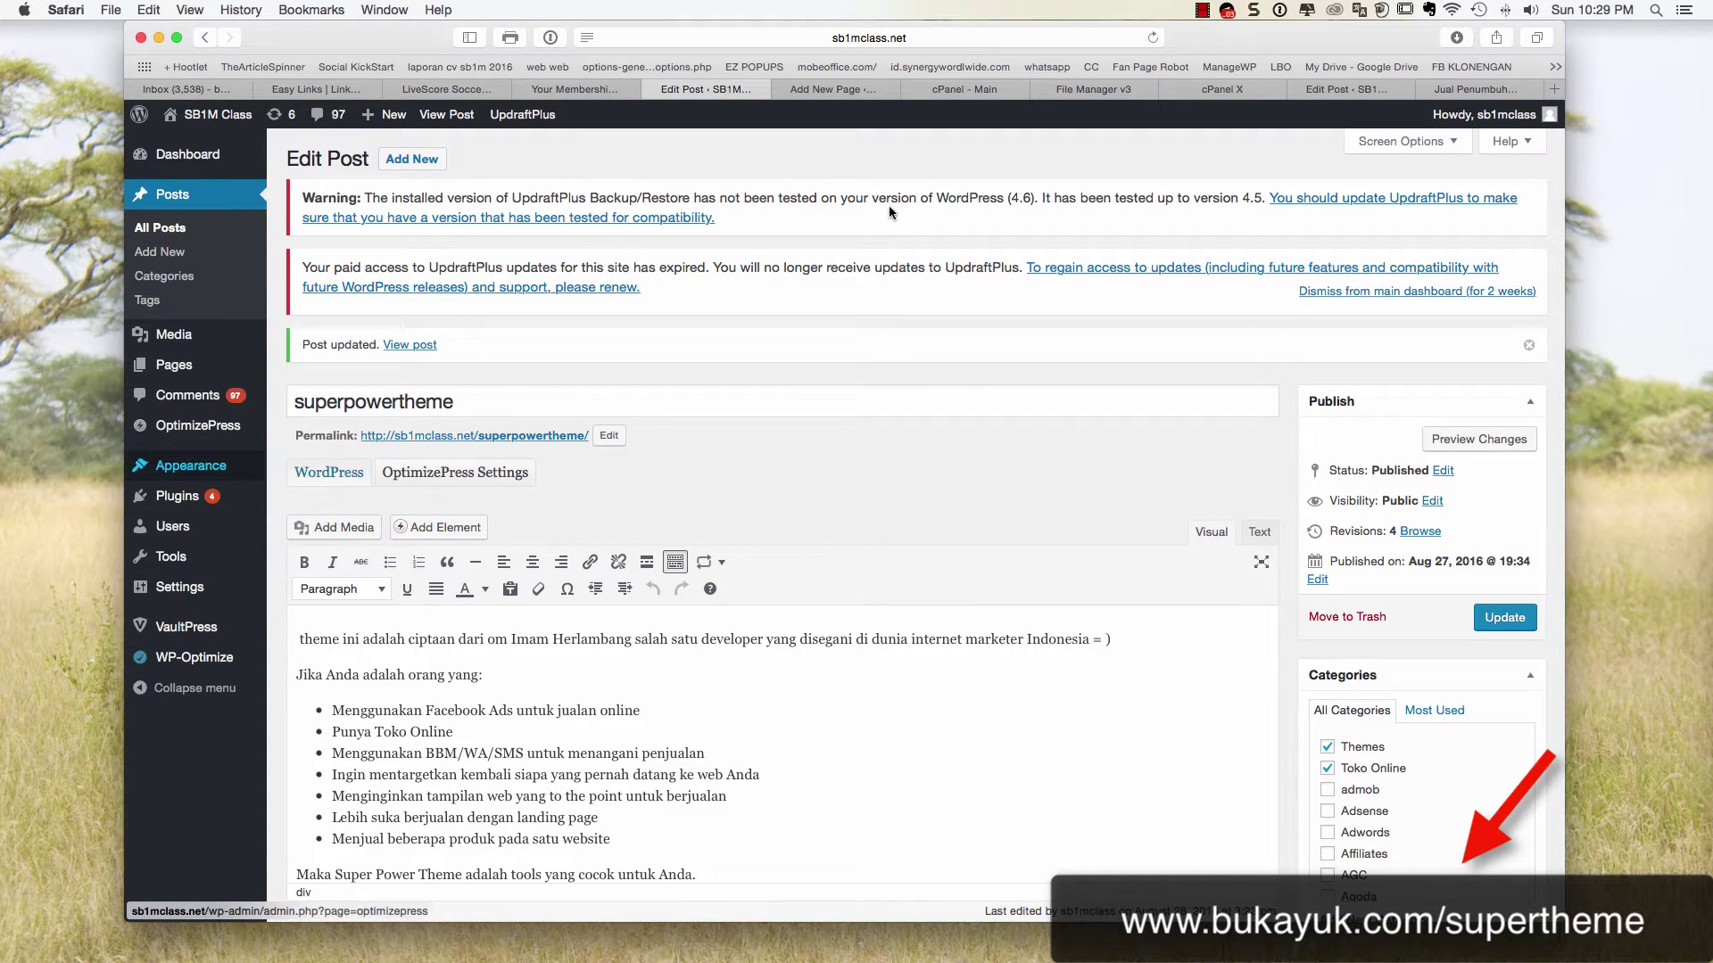
click(594, 94)
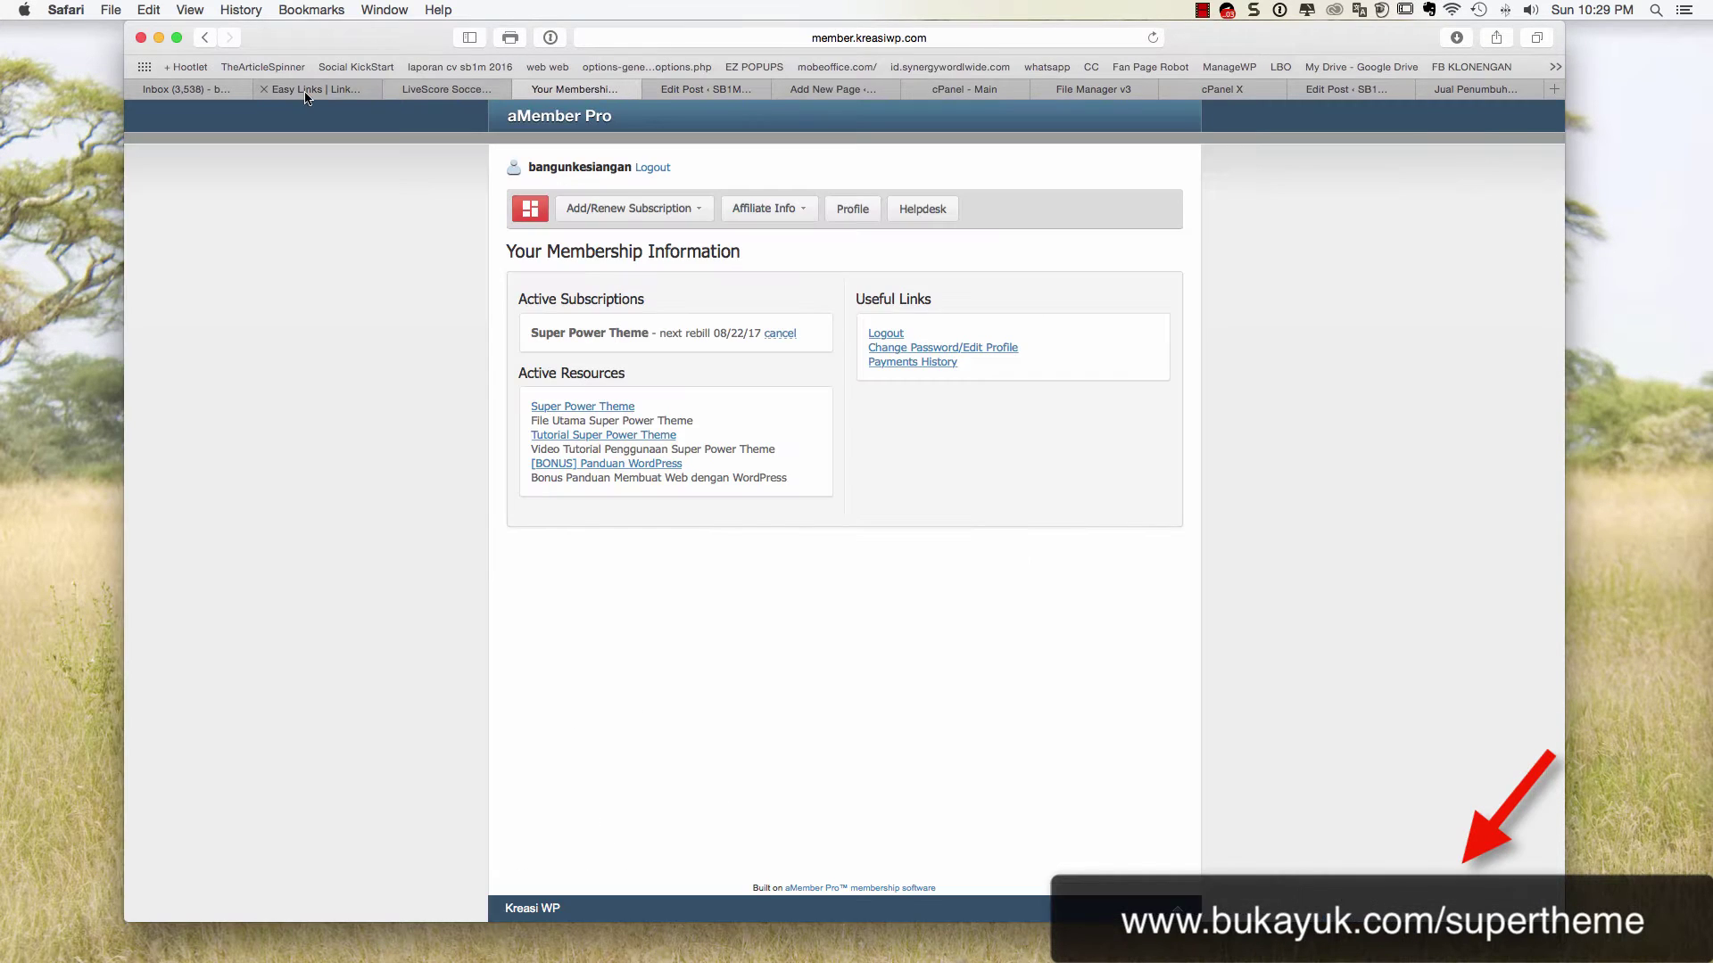
click(844, 95)
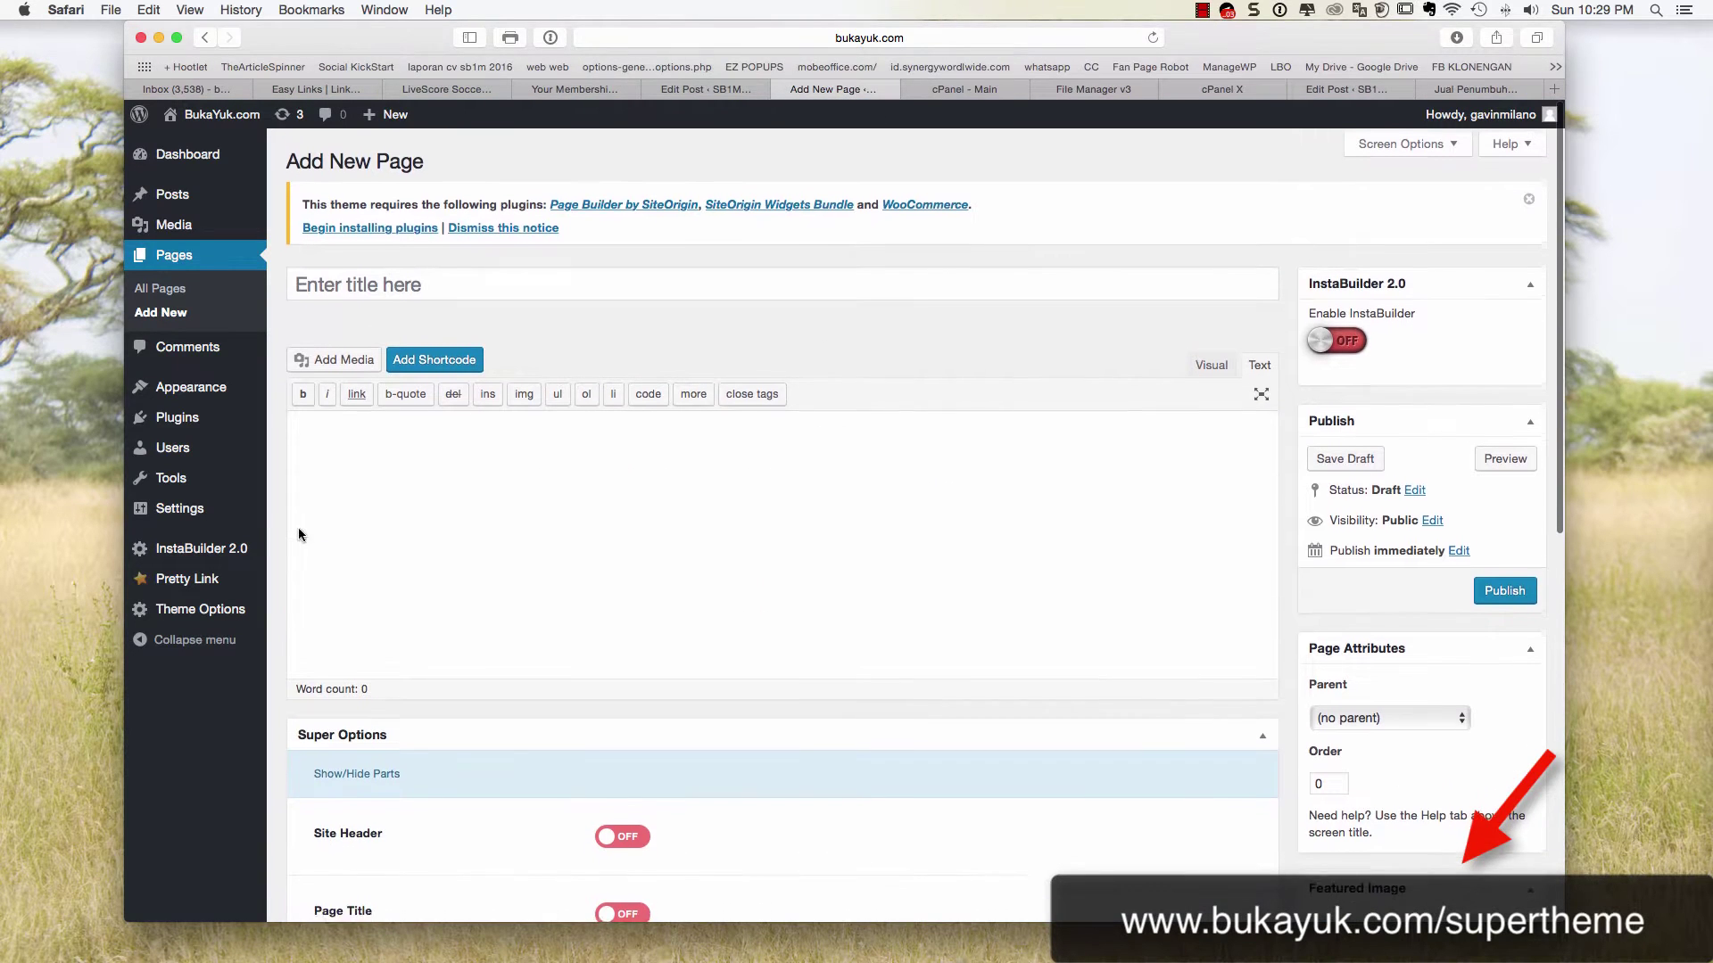
mouse_move(272, 392)
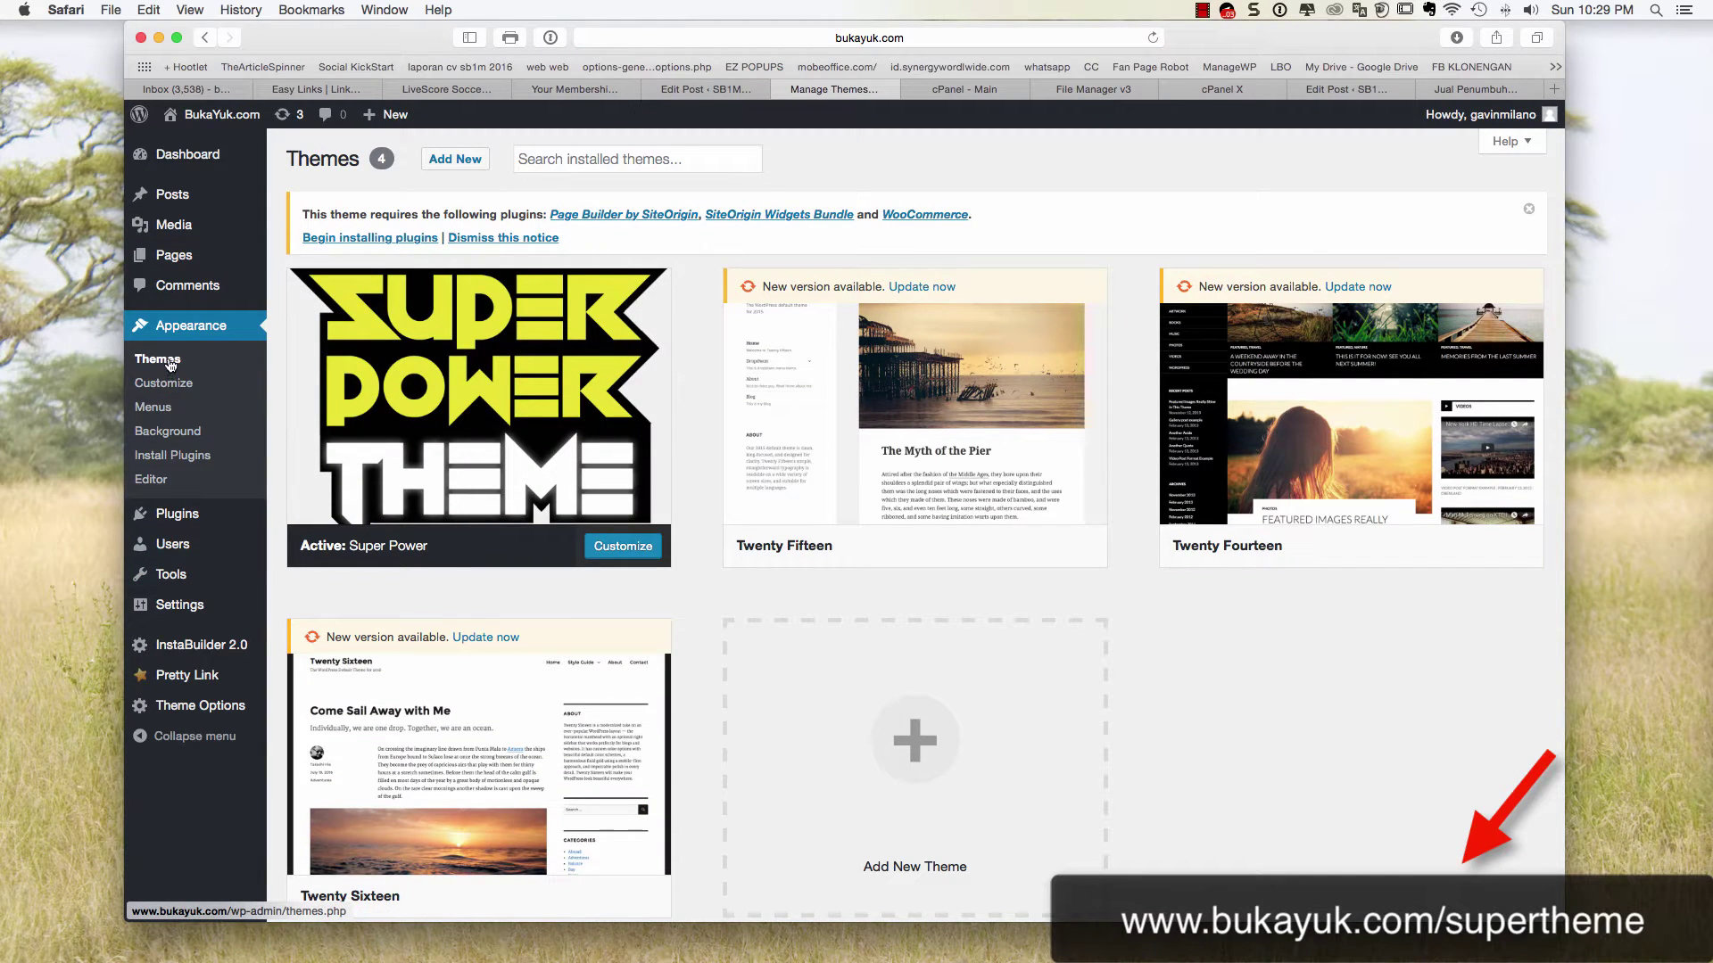
mouse_move(184, 263)
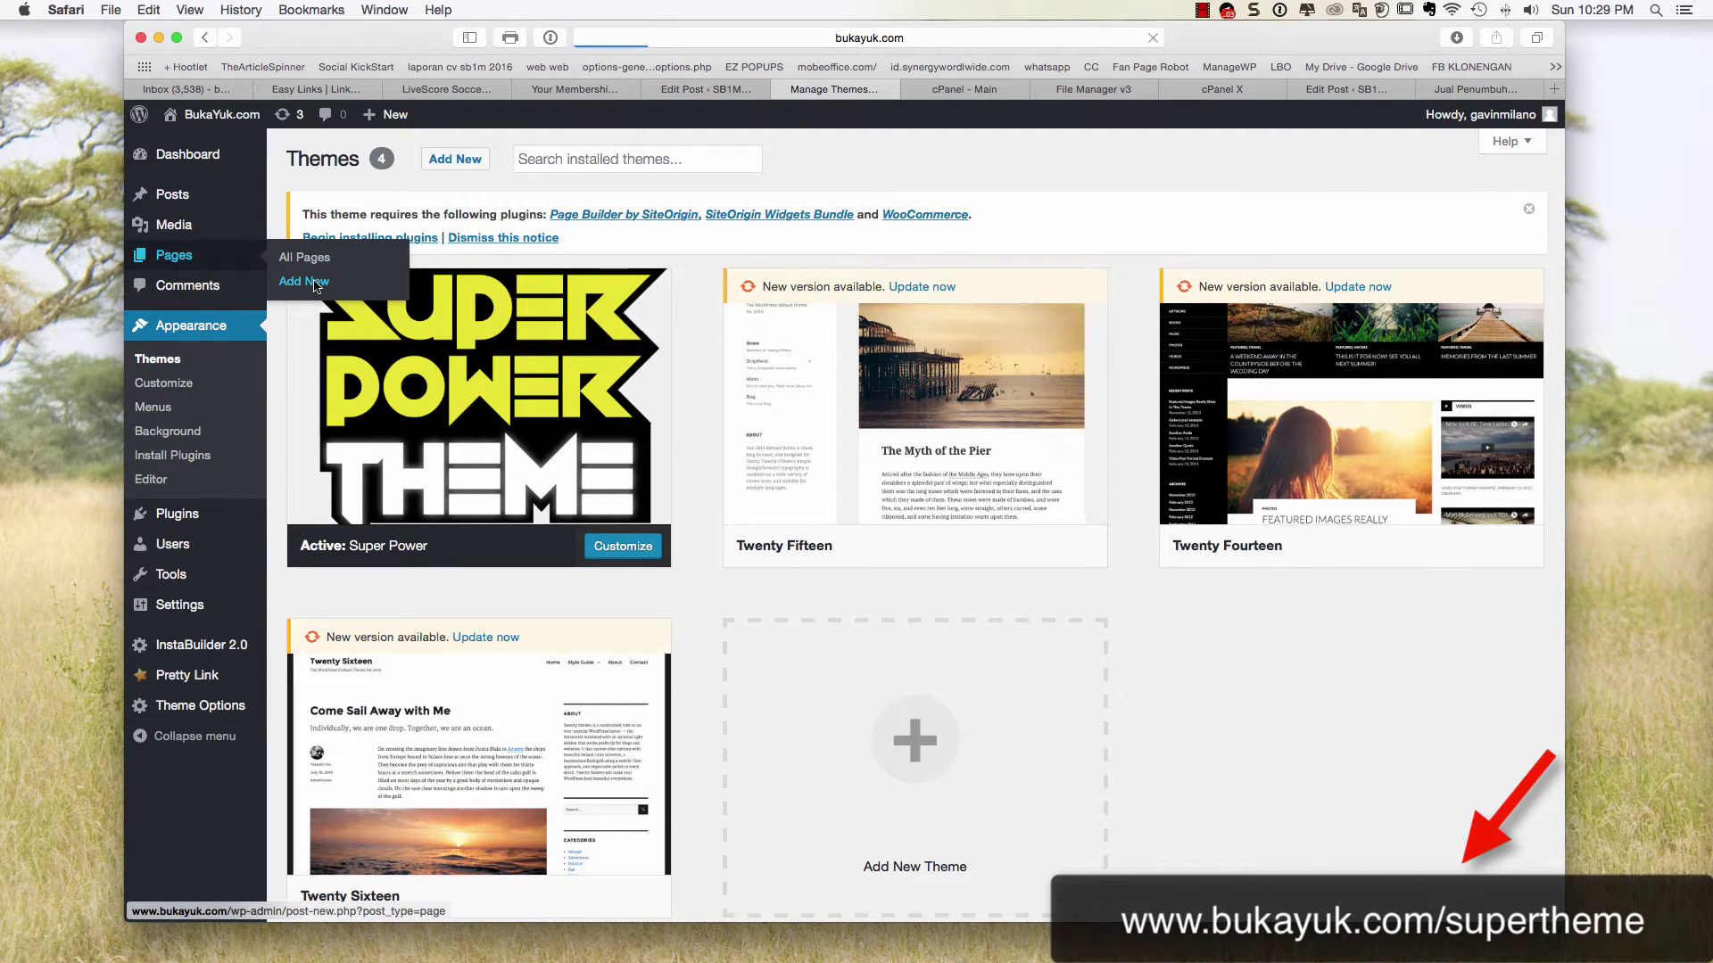
Start a new BukaYuk page and paste the product description into its body
click(315, 284)
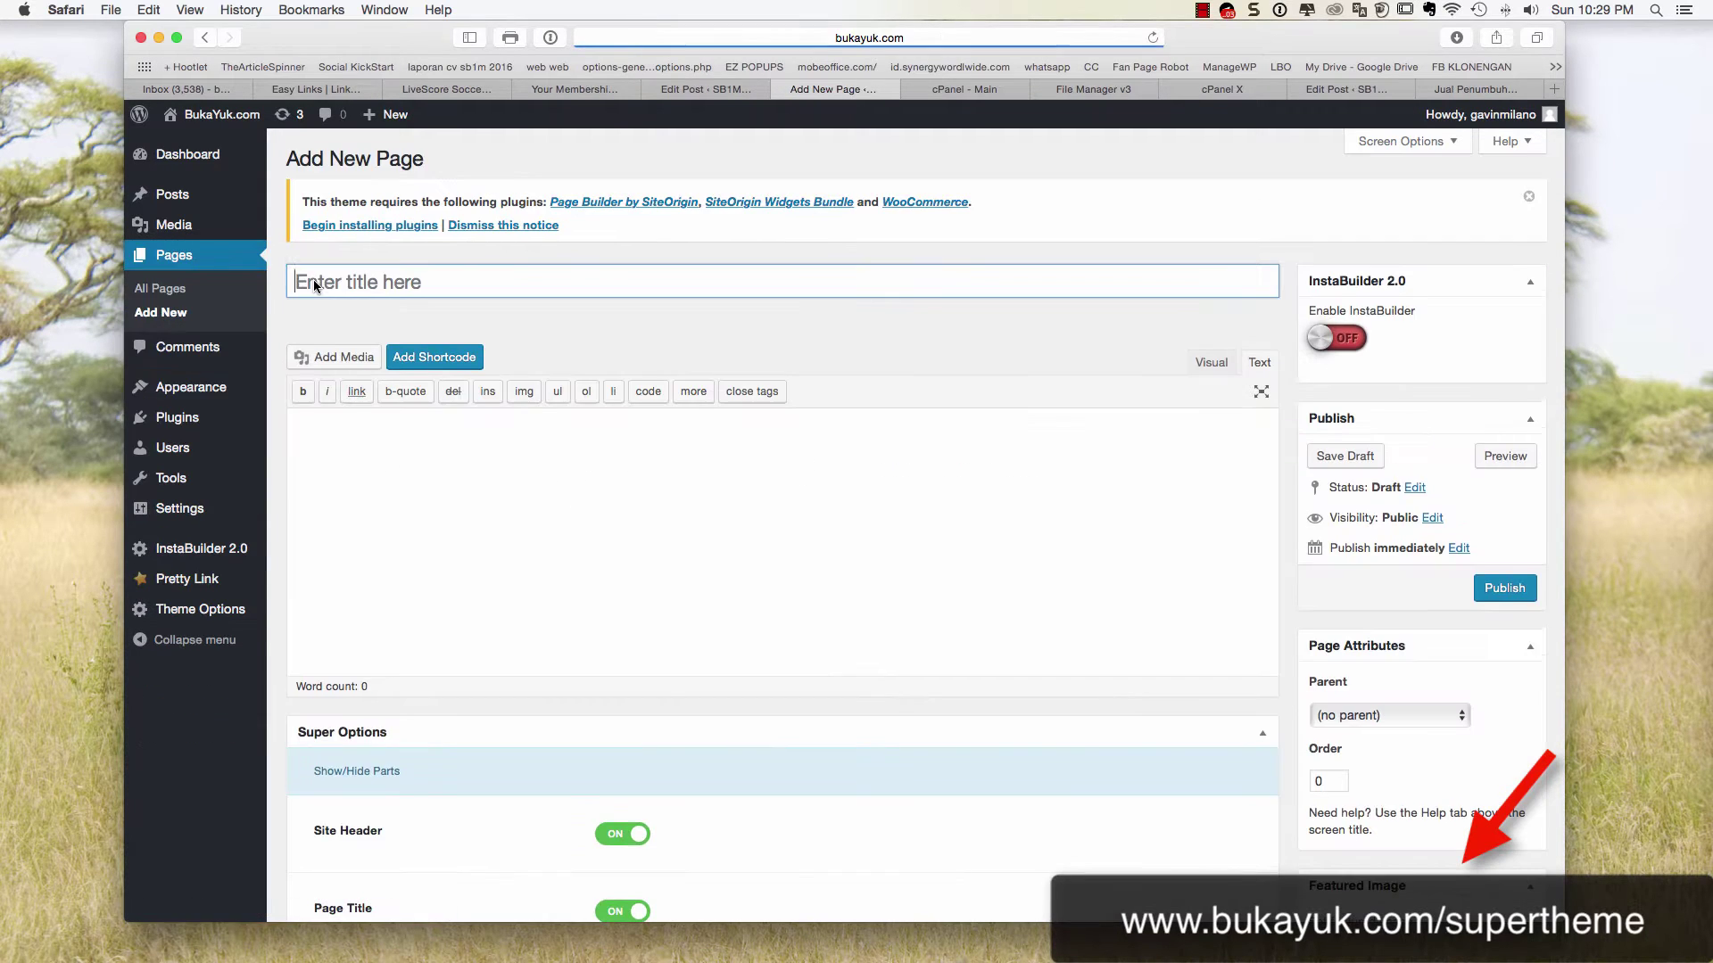
click(376, 445)
key(super+v)
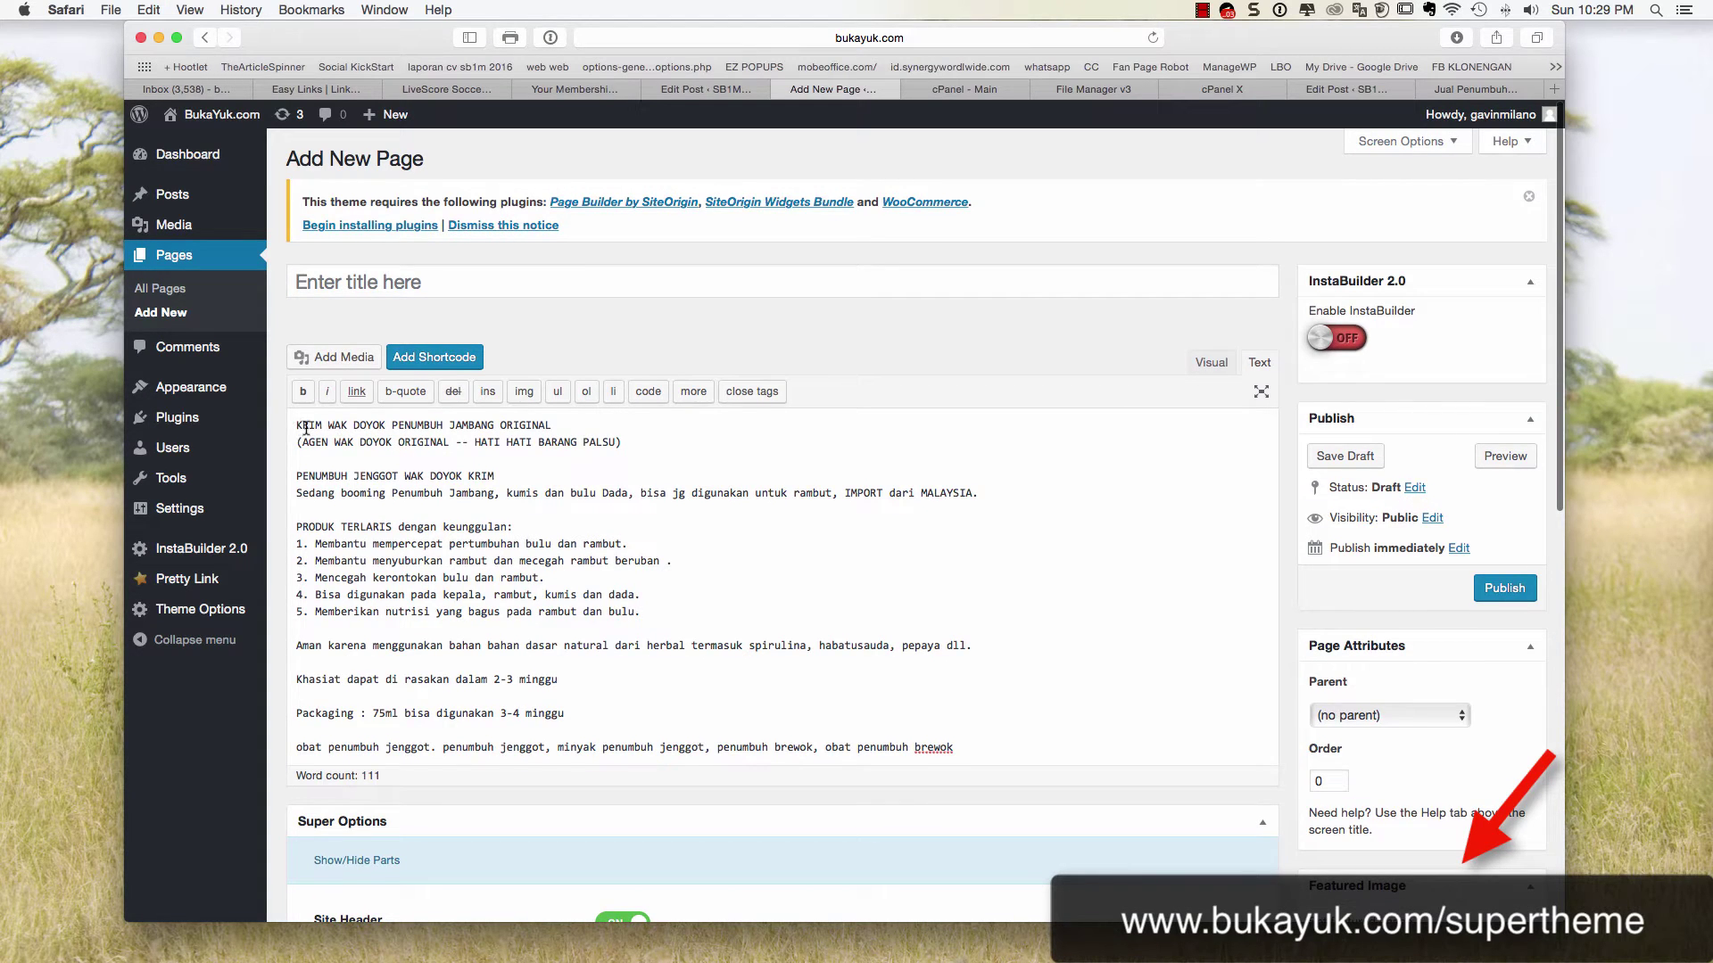
key(Return)
key(Return)
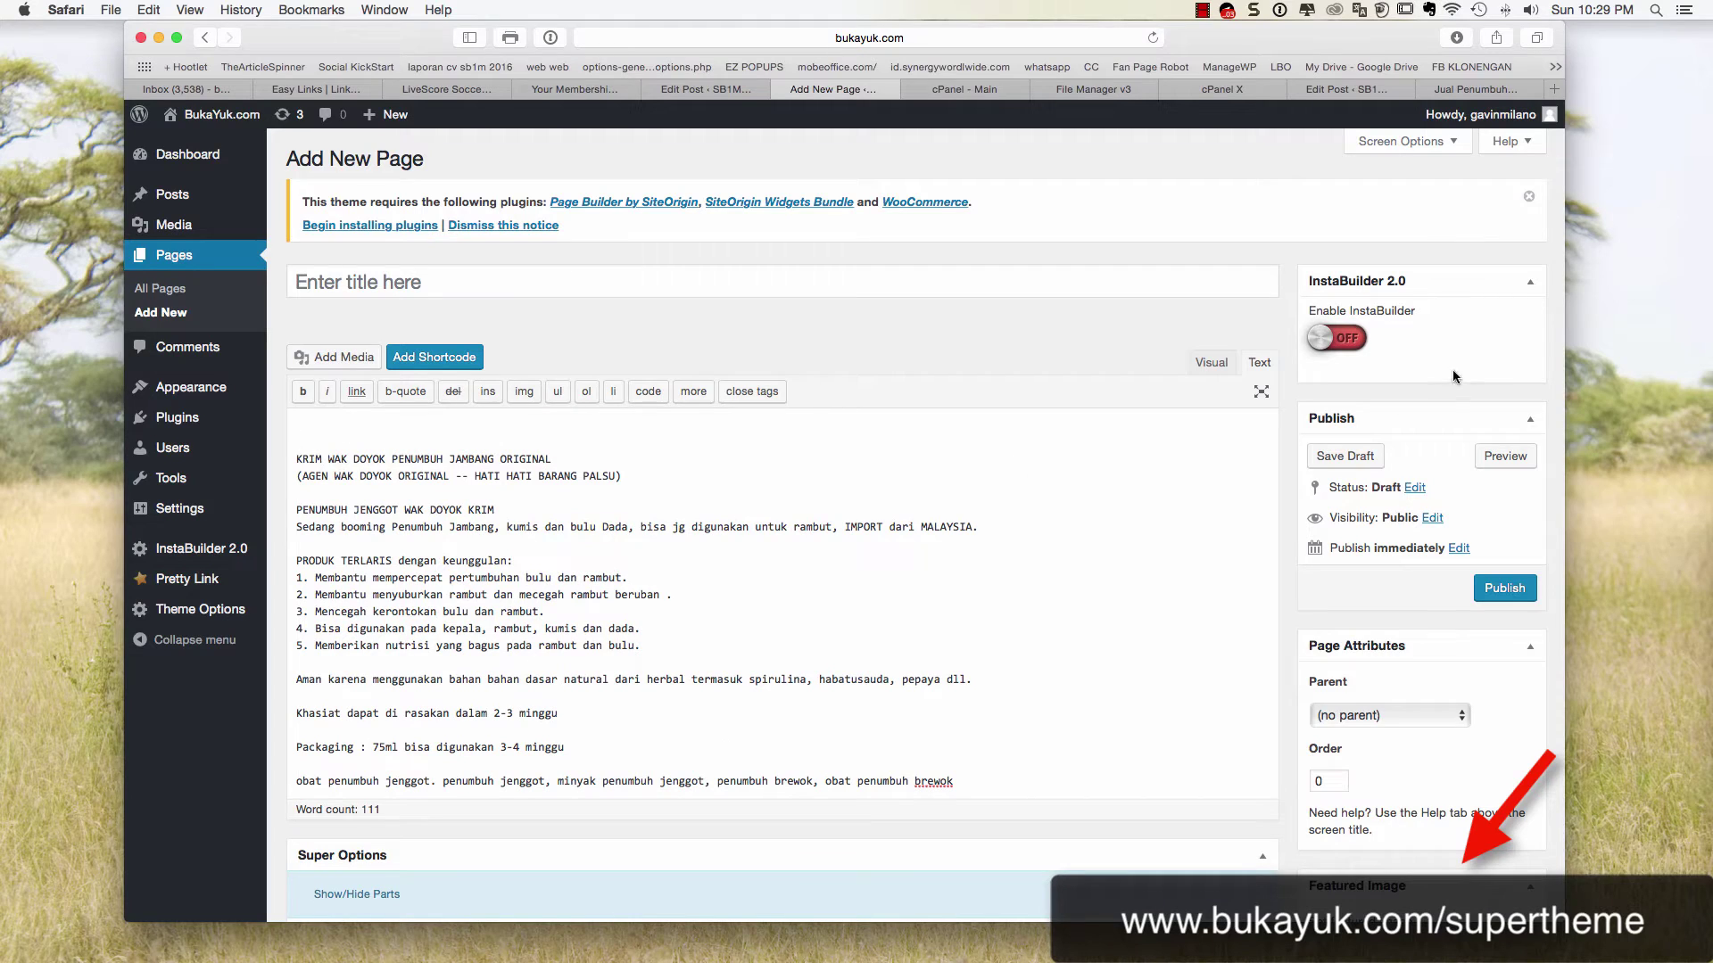
click(1205, 367)
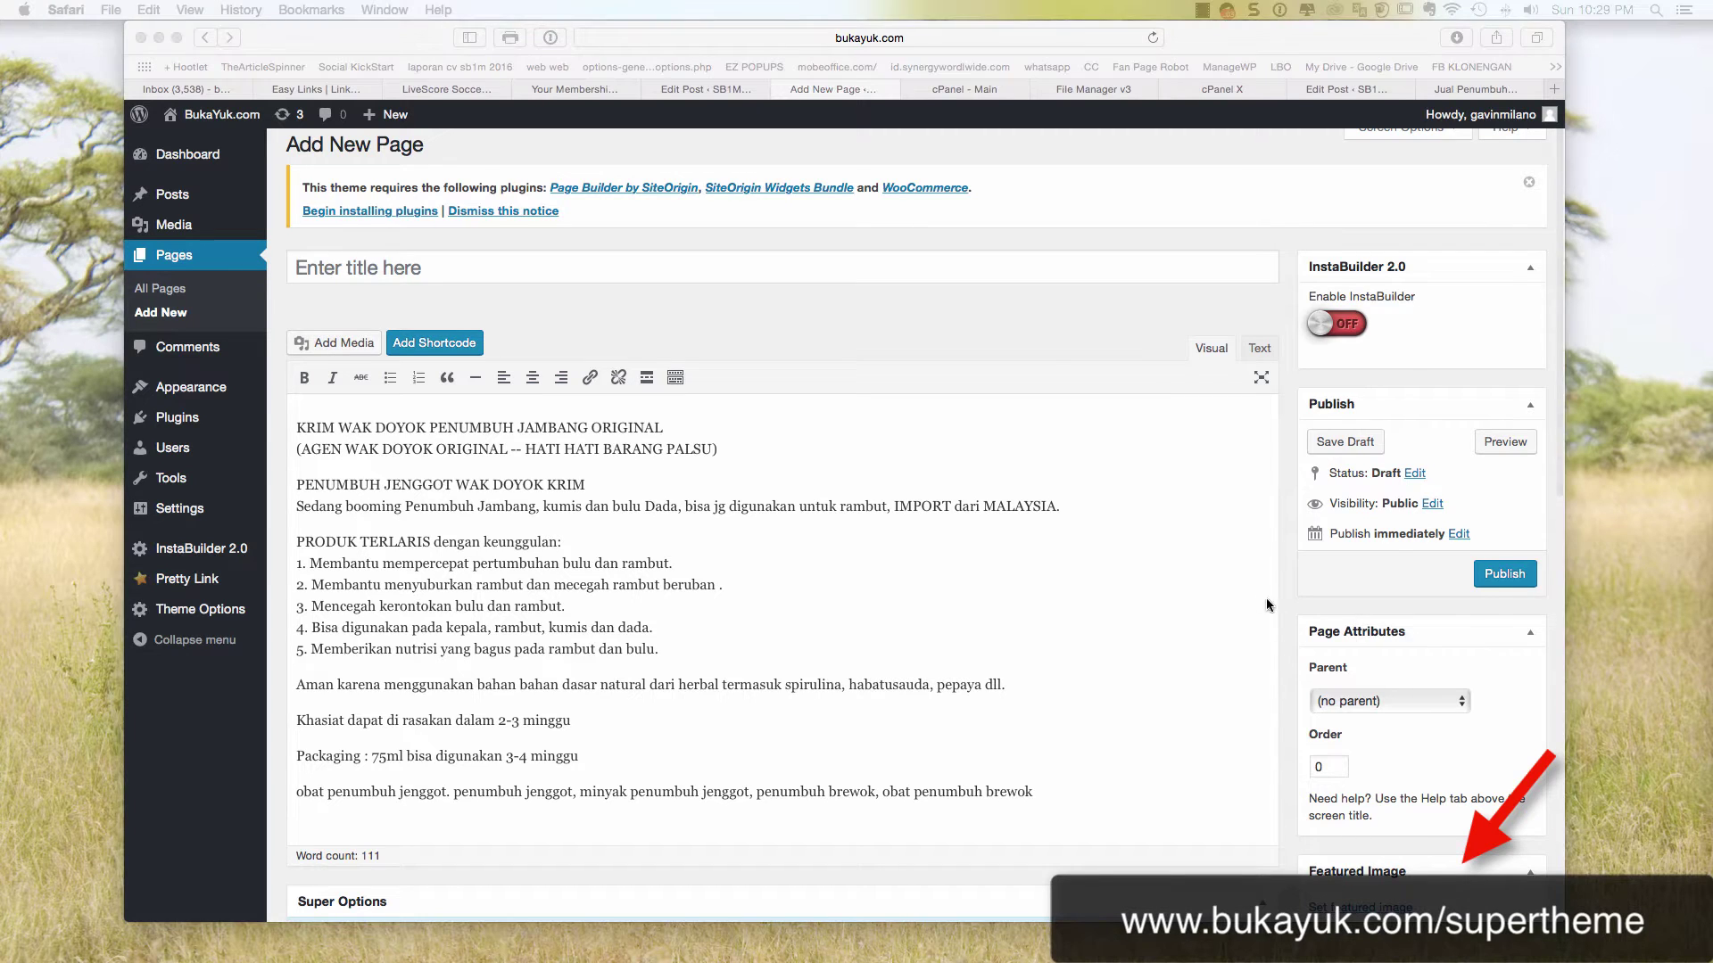
Upload 2016-08-28_22-28-43.png to the page's media, then return to Tokopedia
drag(1338, 624, 854, 469)
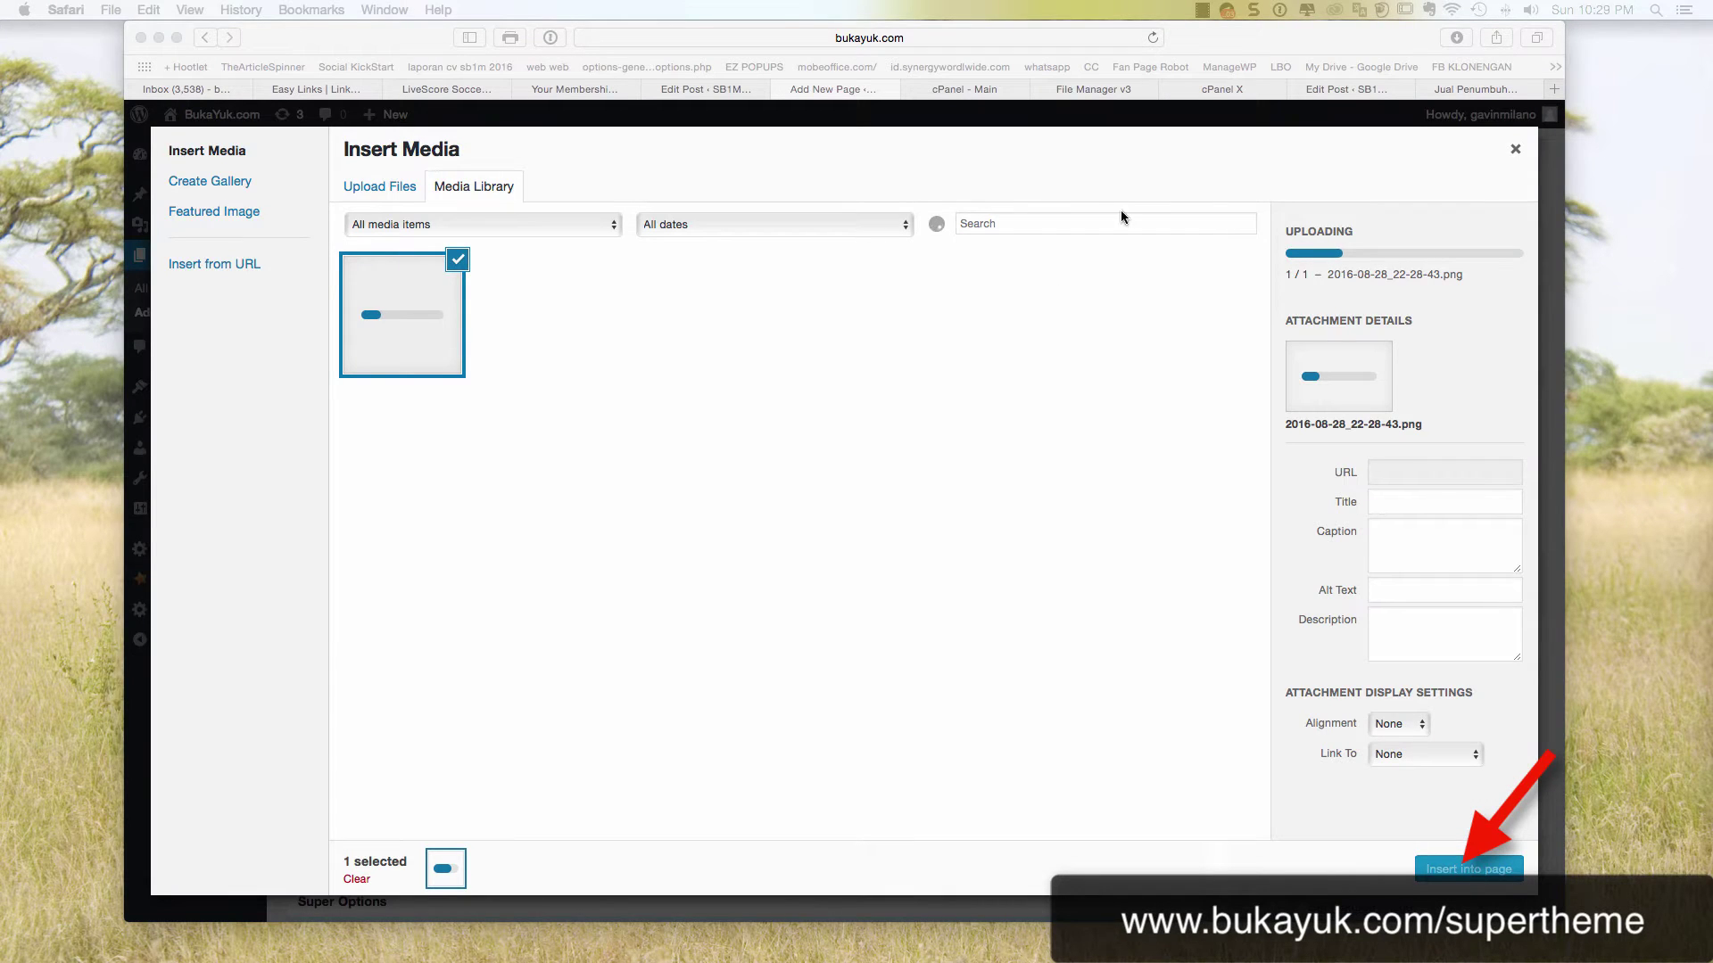
click(1474, 89)
scroll(591, 301, up, 2)
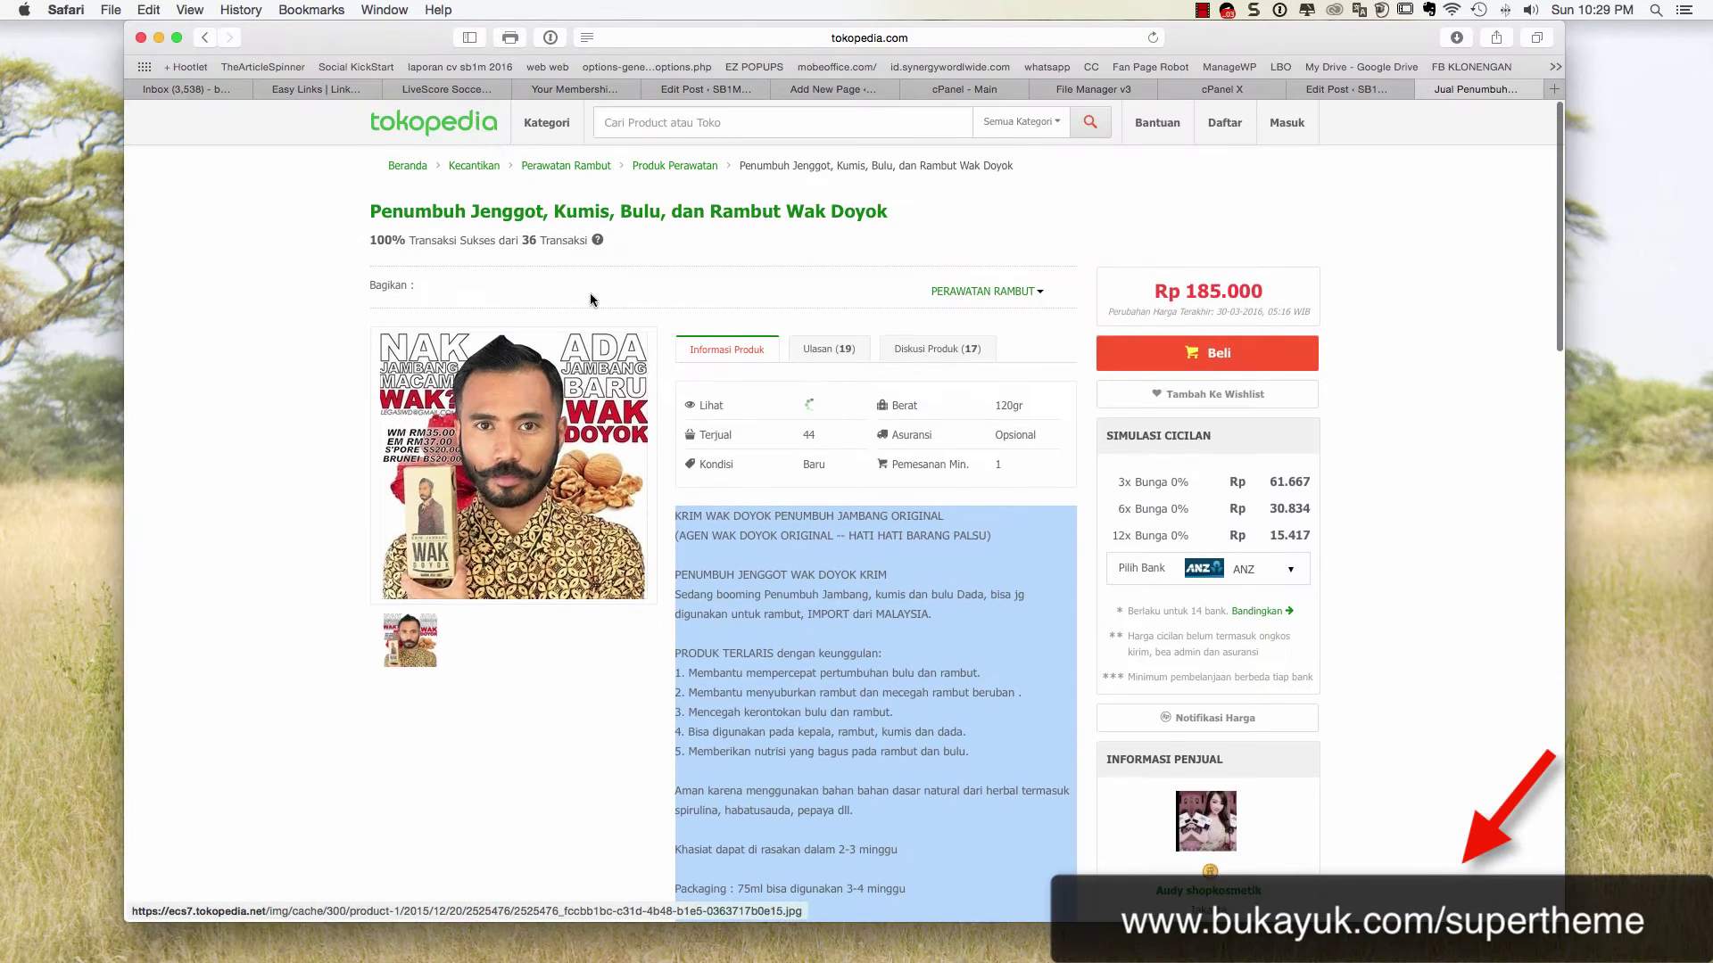
Select and copy the title 'Penumbuh Jenggot, Kumis, Bulu, dan Rambut Wak Doyok'
drag(912, 206, 370, 210)
key(super+c)
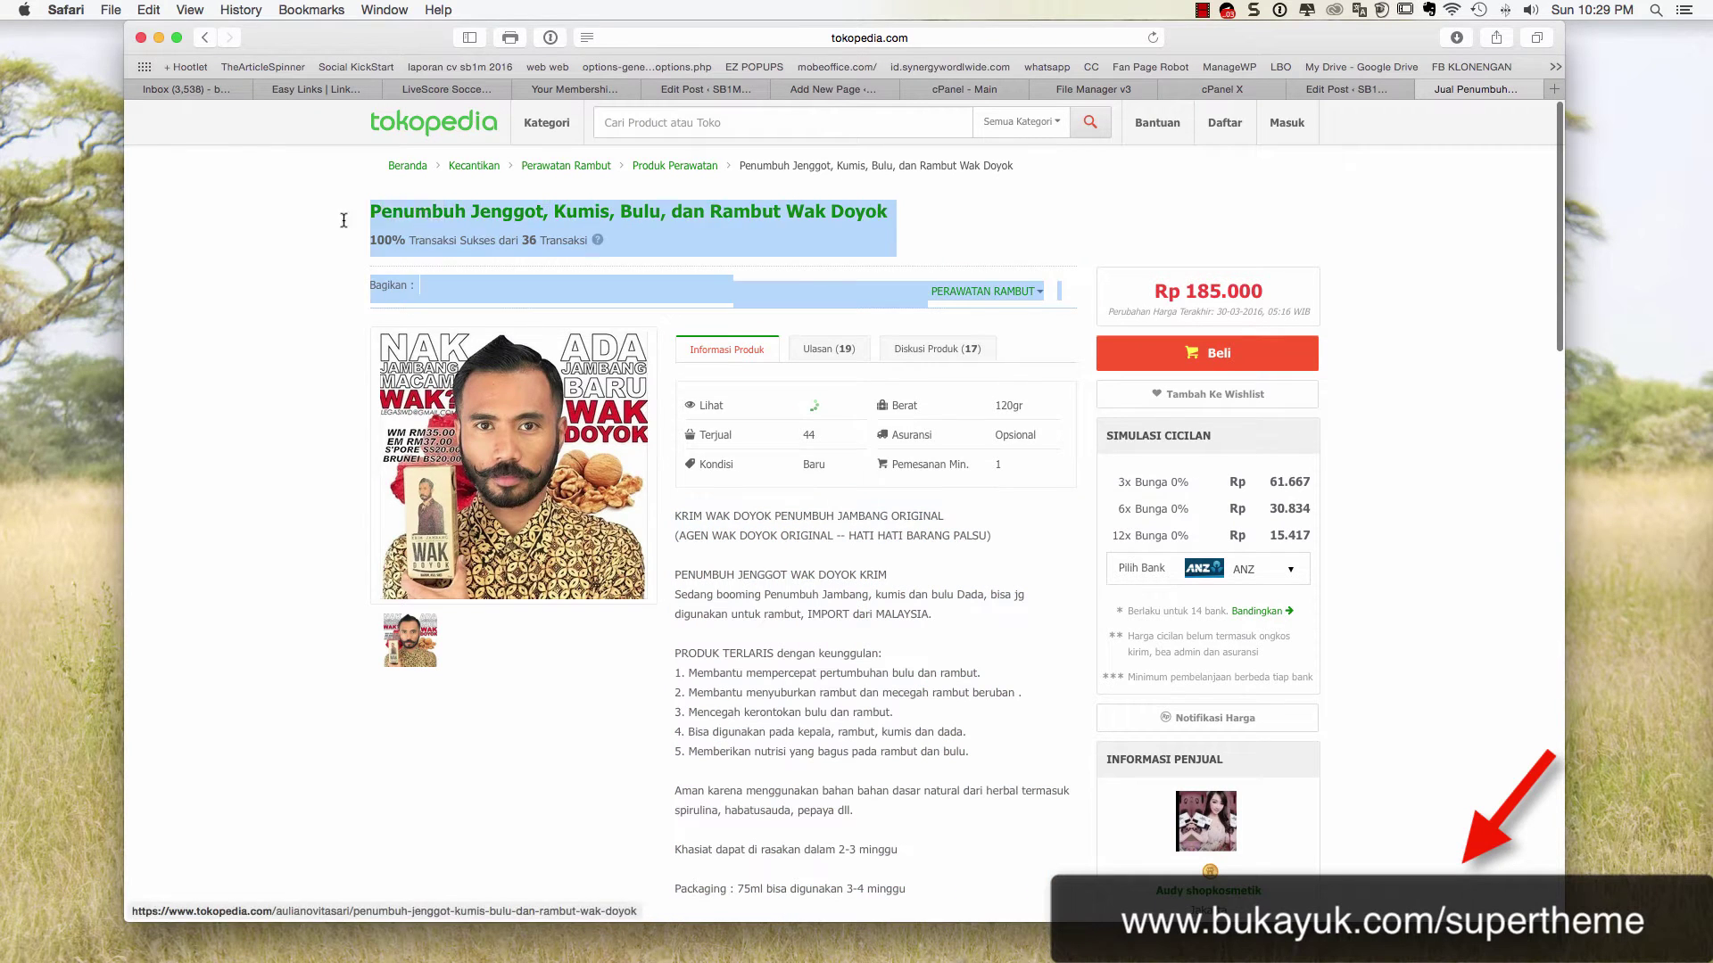
click(351, 211)
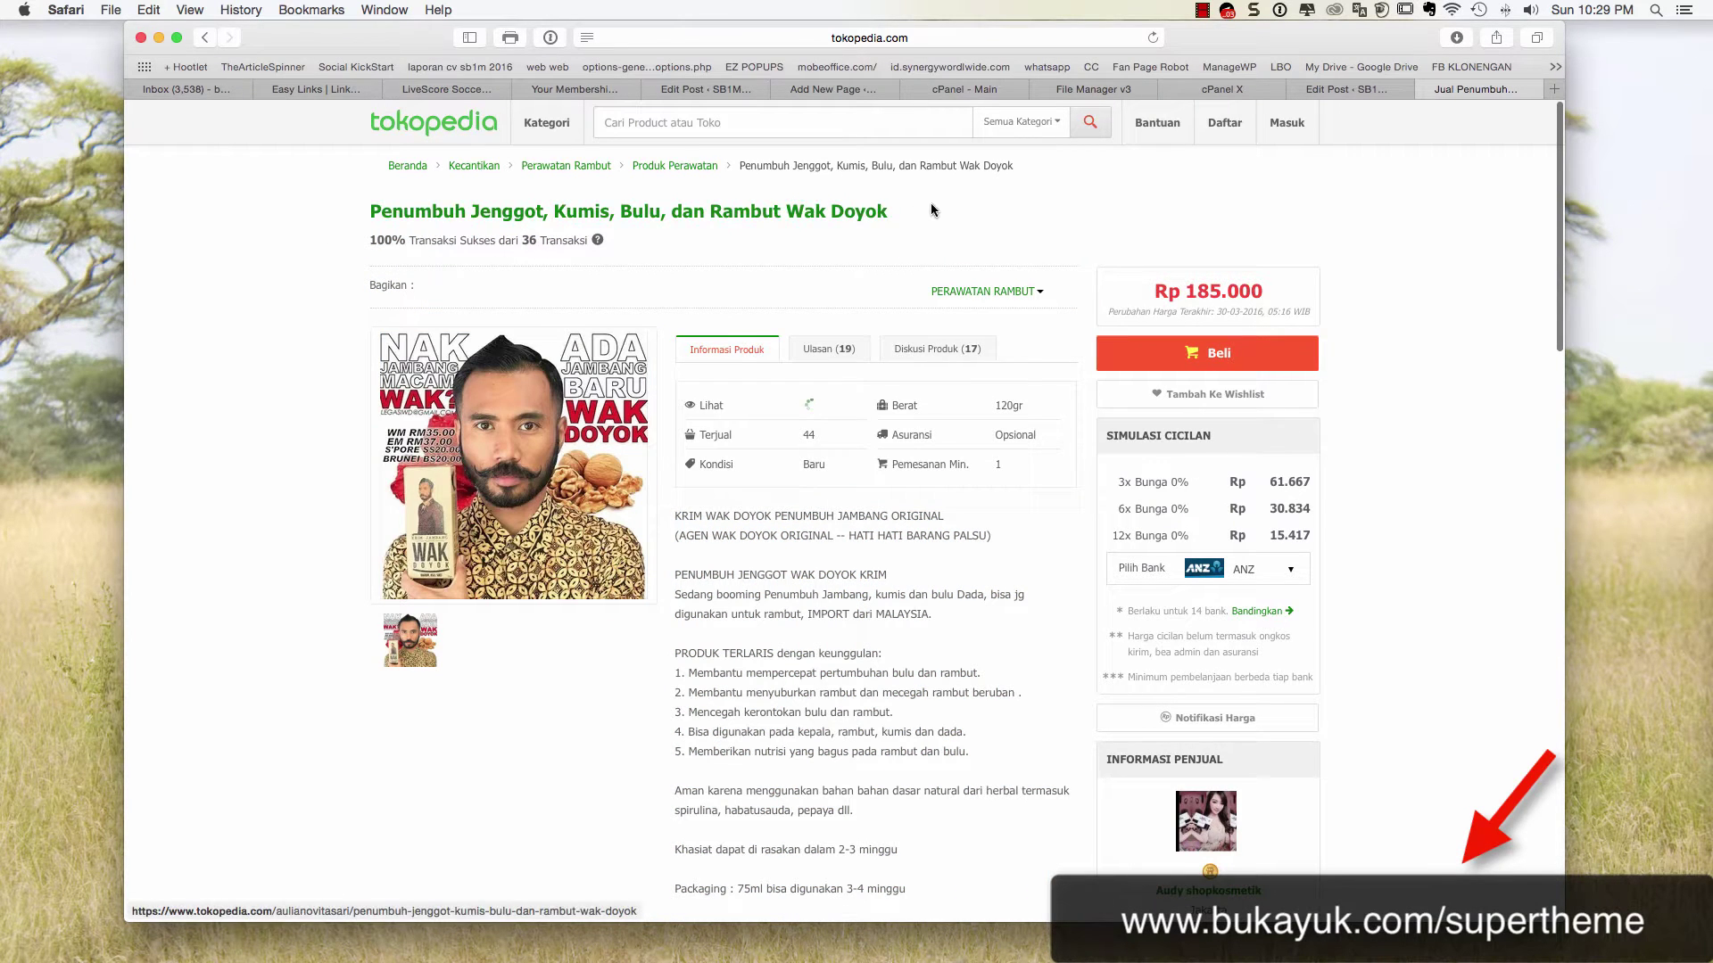
drag(930, 204, 483, 207)
drag(896, 206, 395, 211)
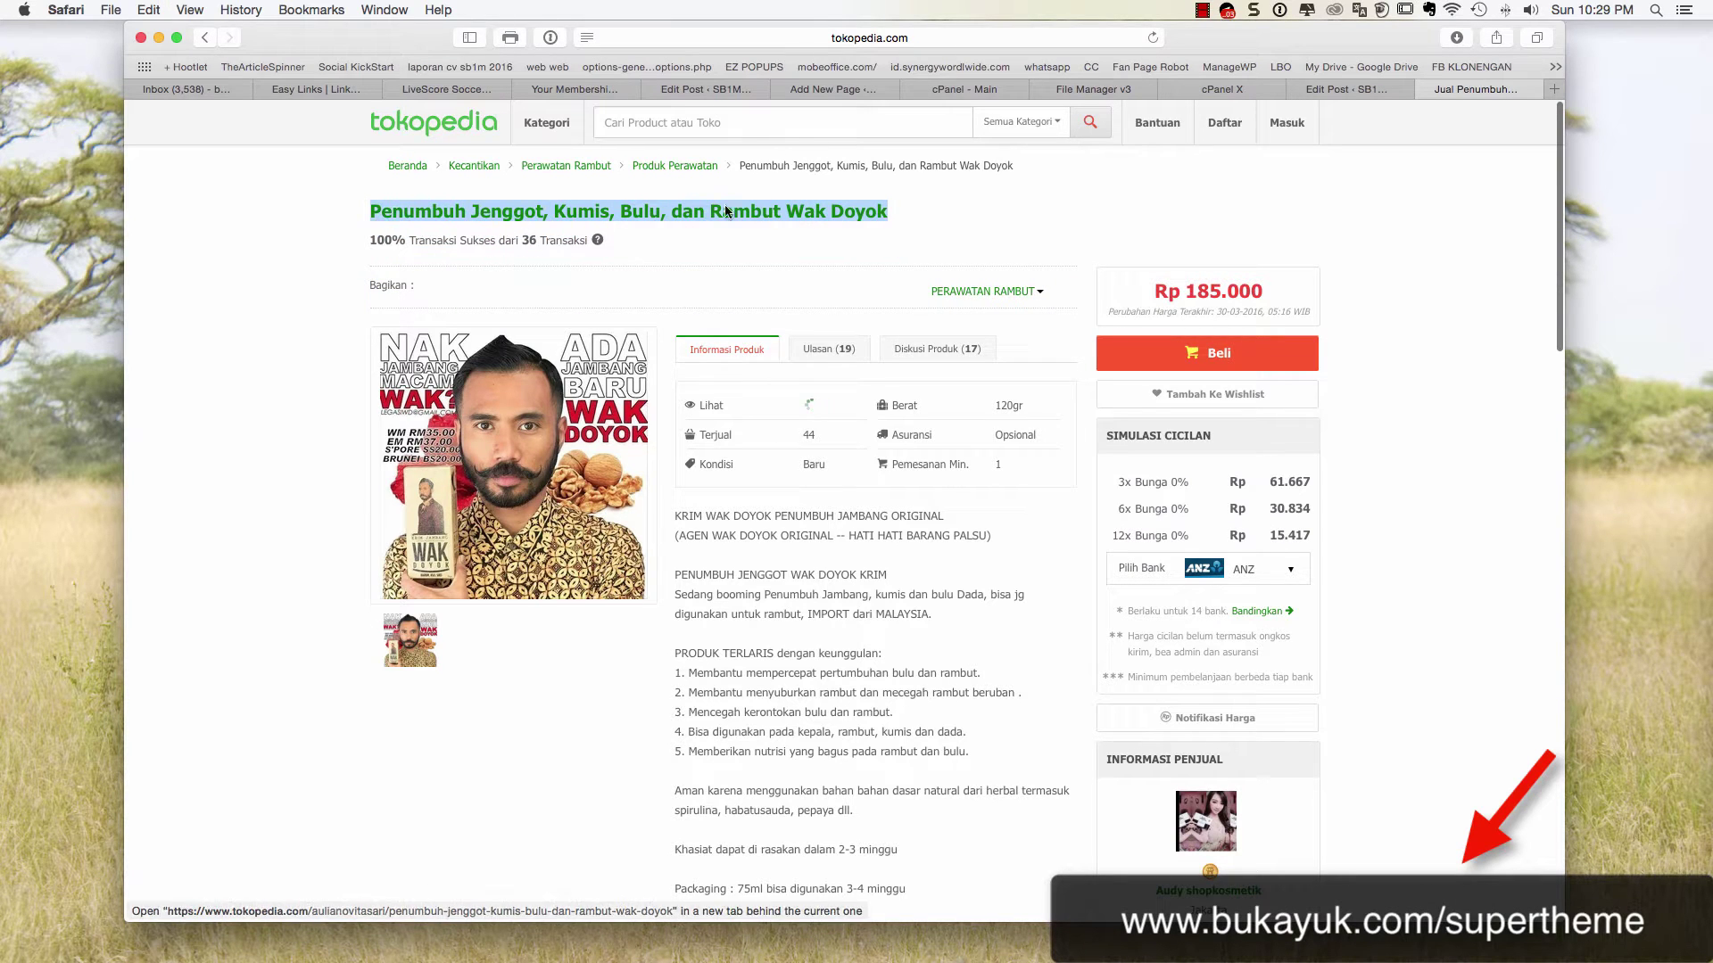
click(1361, 91)
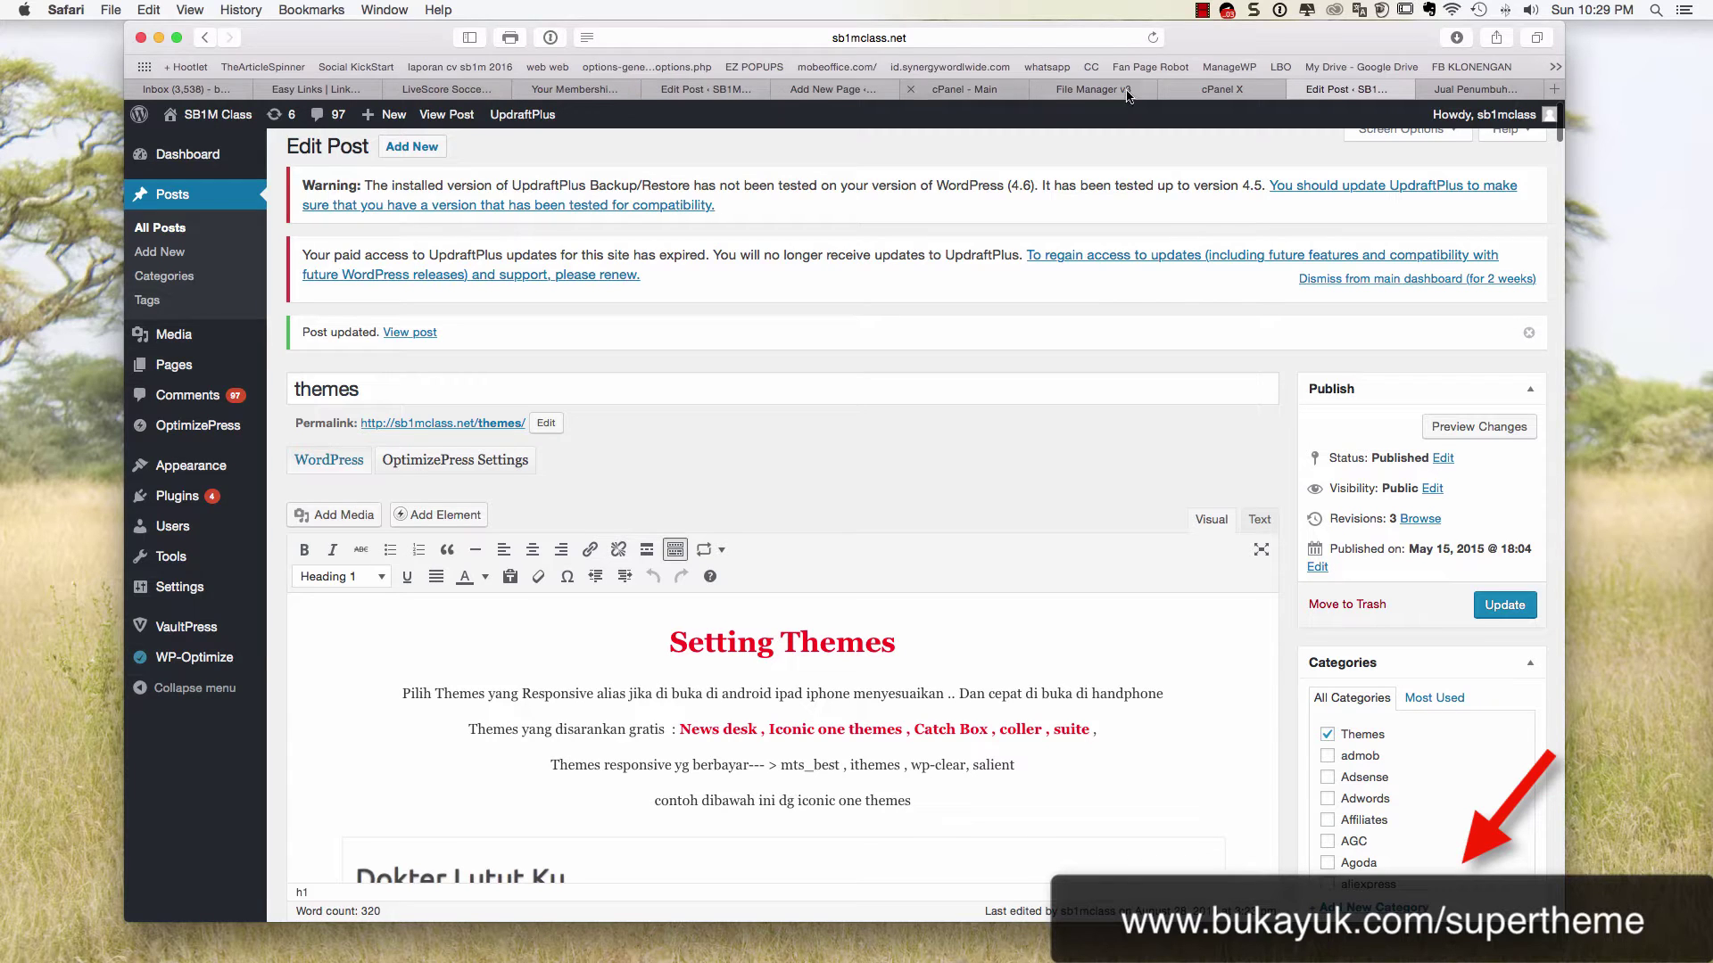
Close the cPanel, File Manager and cPanel X browser tabs
click(1098, 91)
click(910, 90)
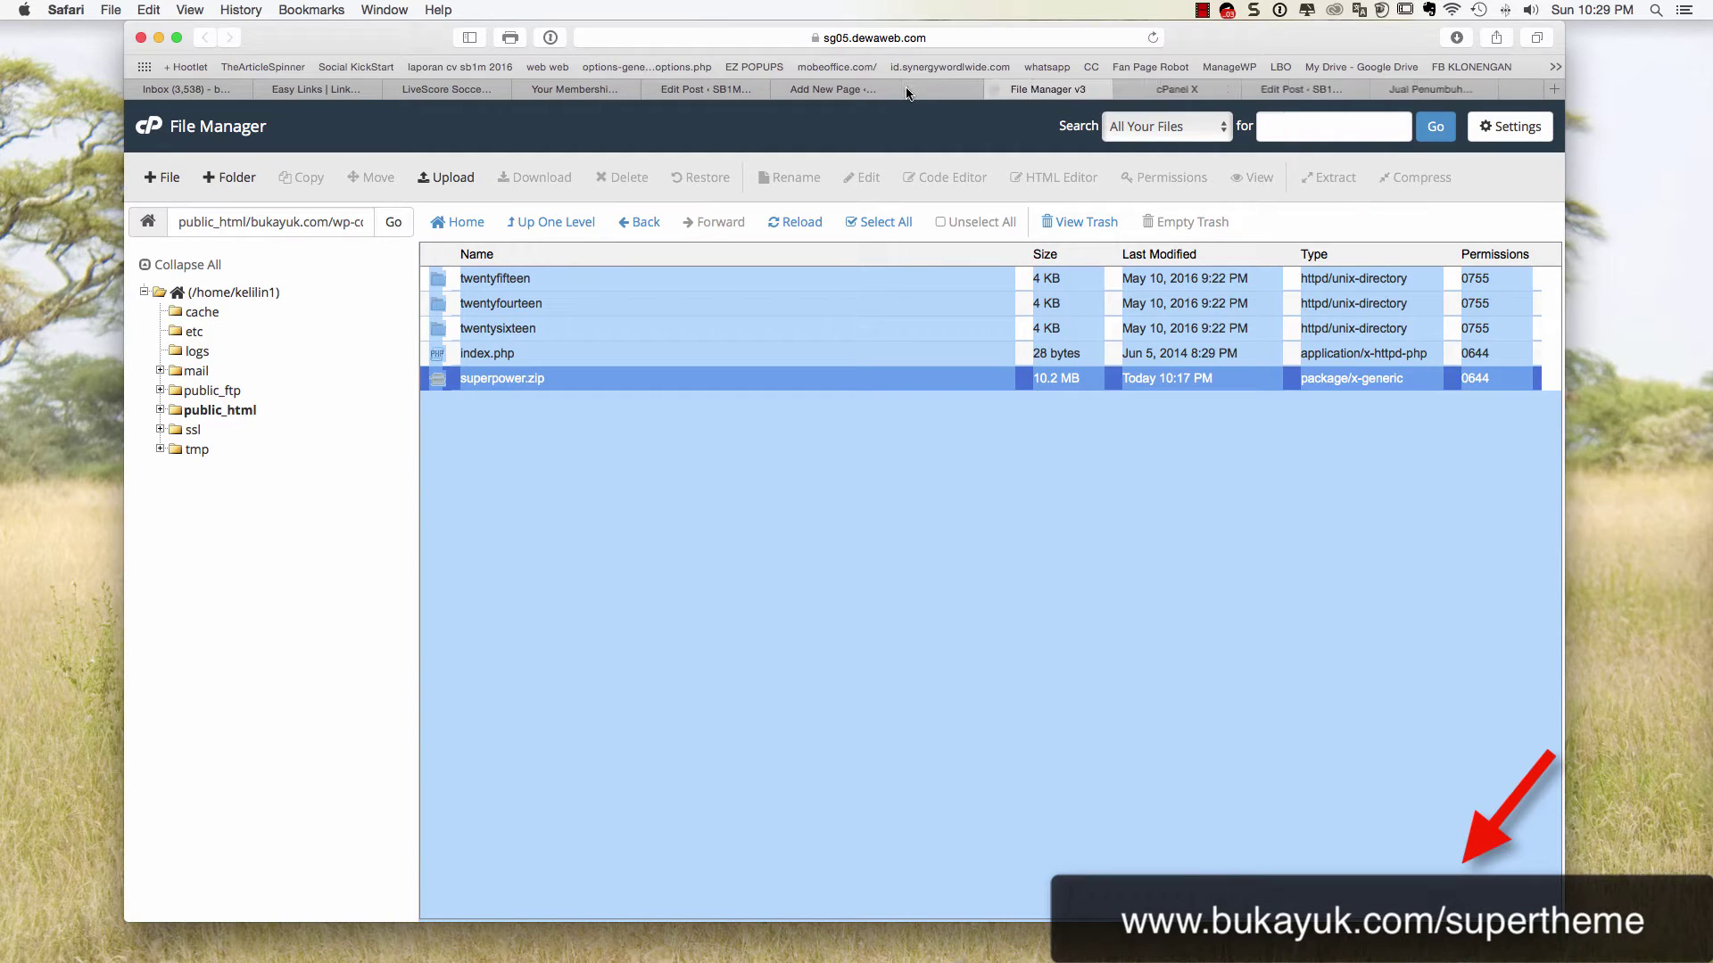
click(910, 90)
click(911, 90)
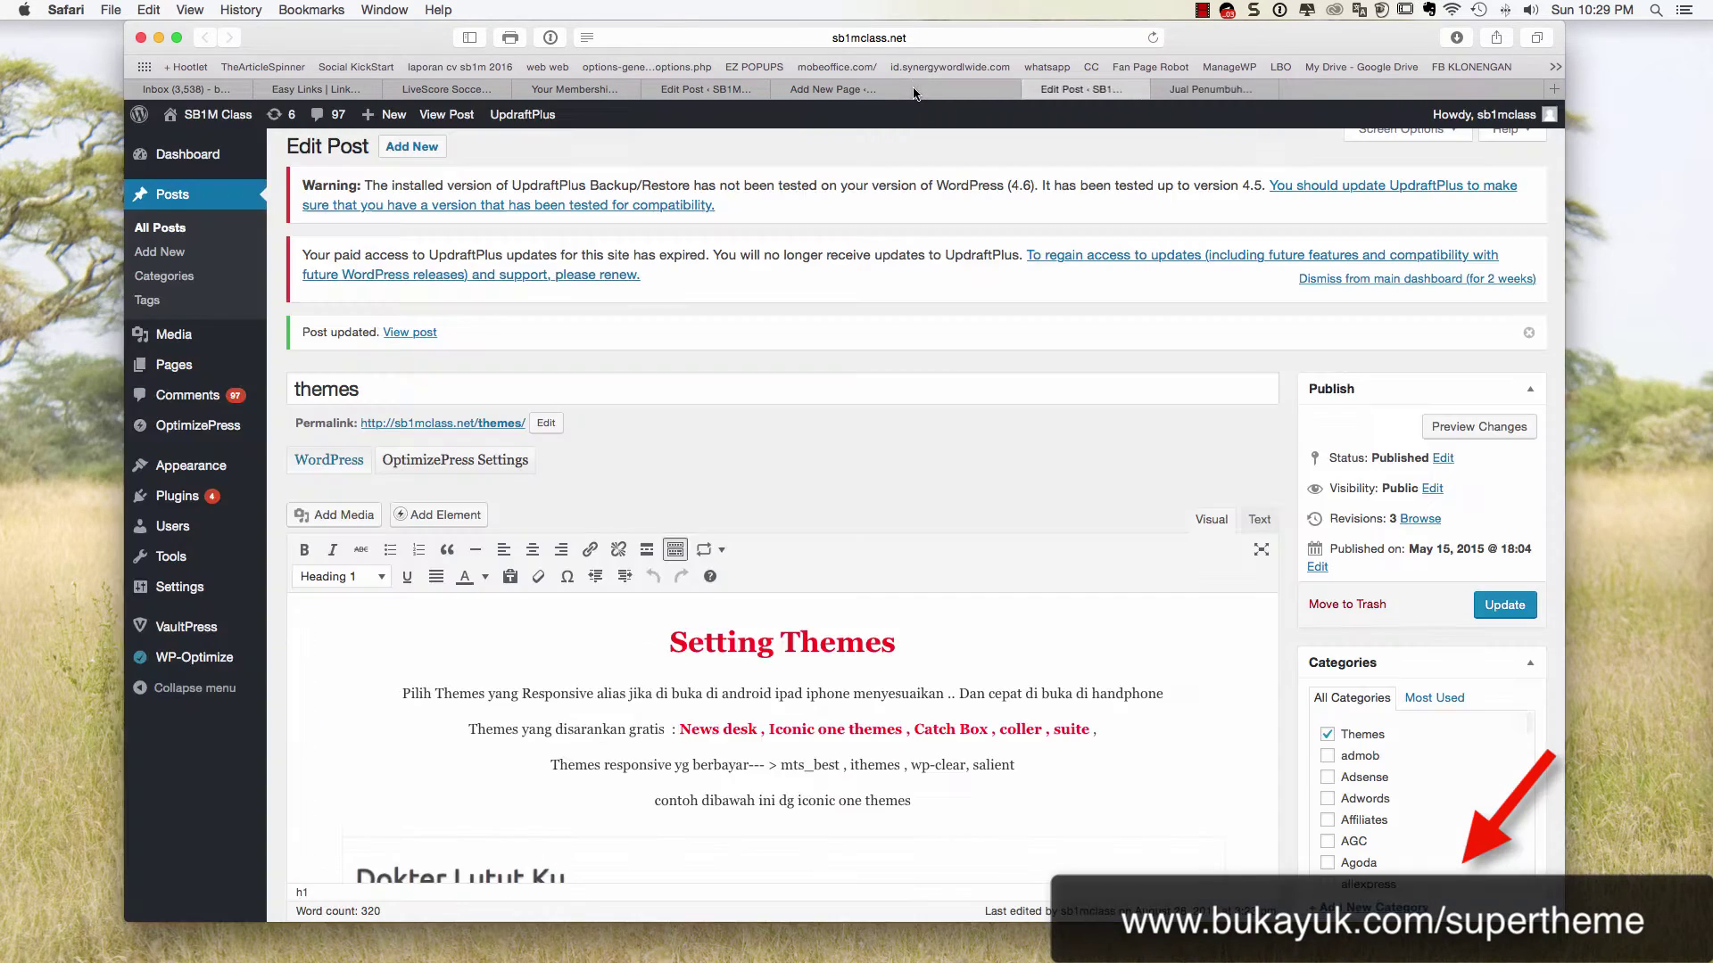
click(865, 90)
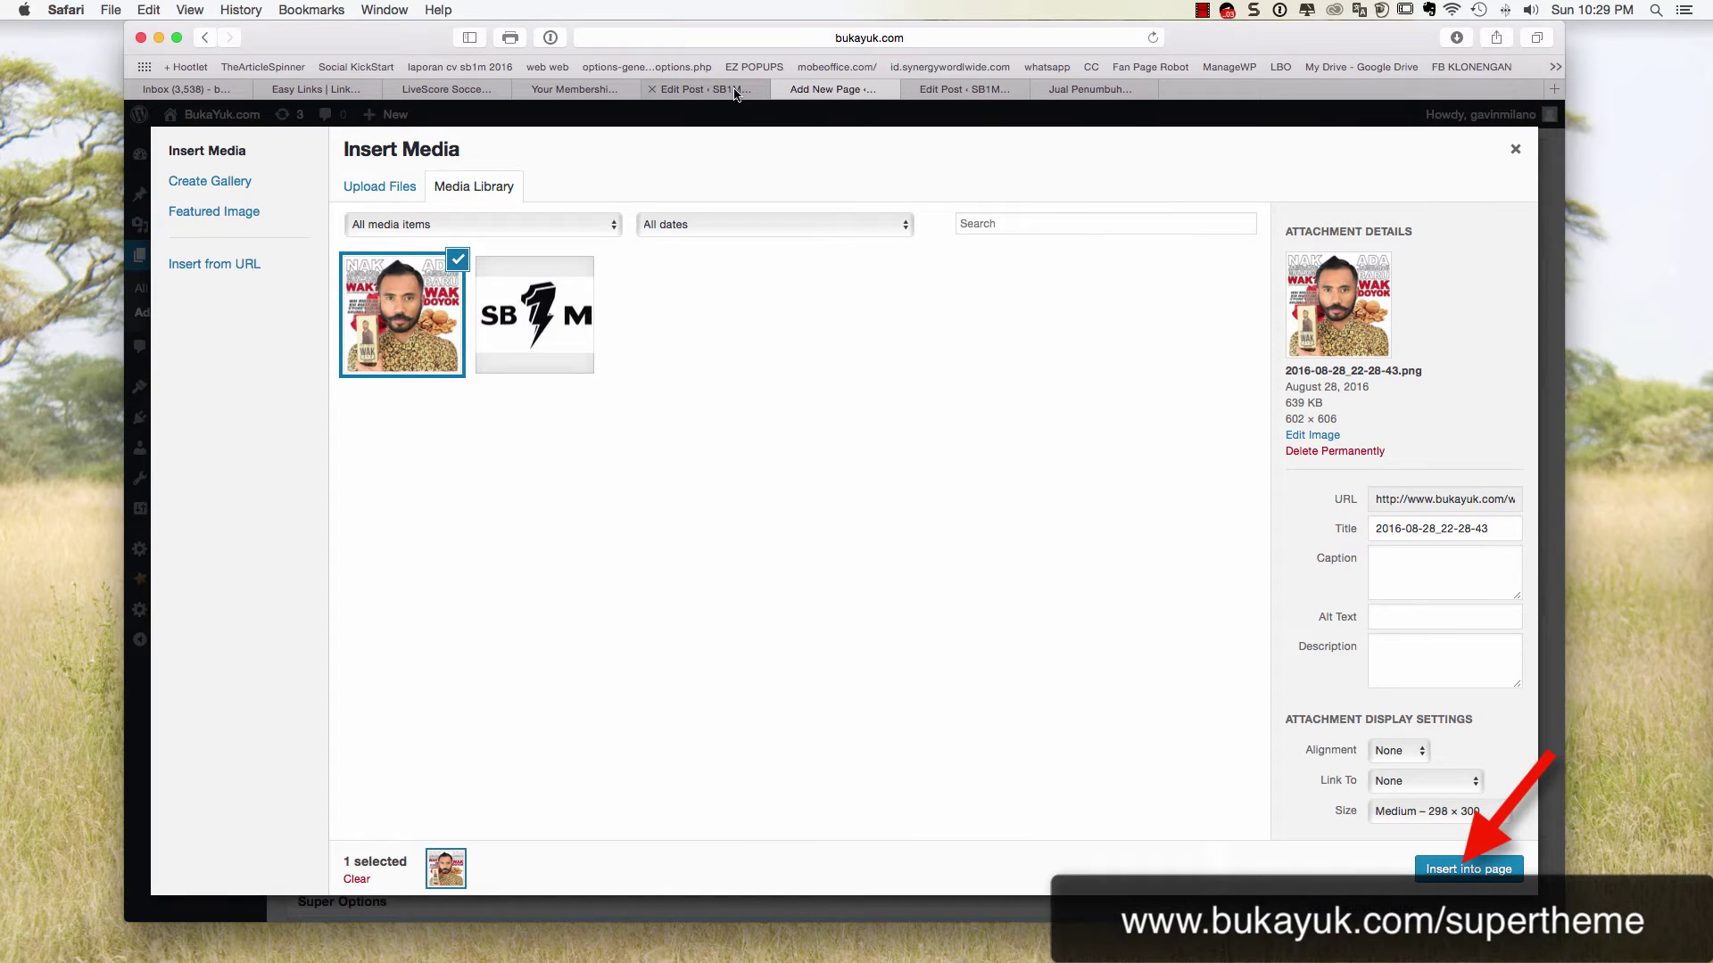
click(705, 90)
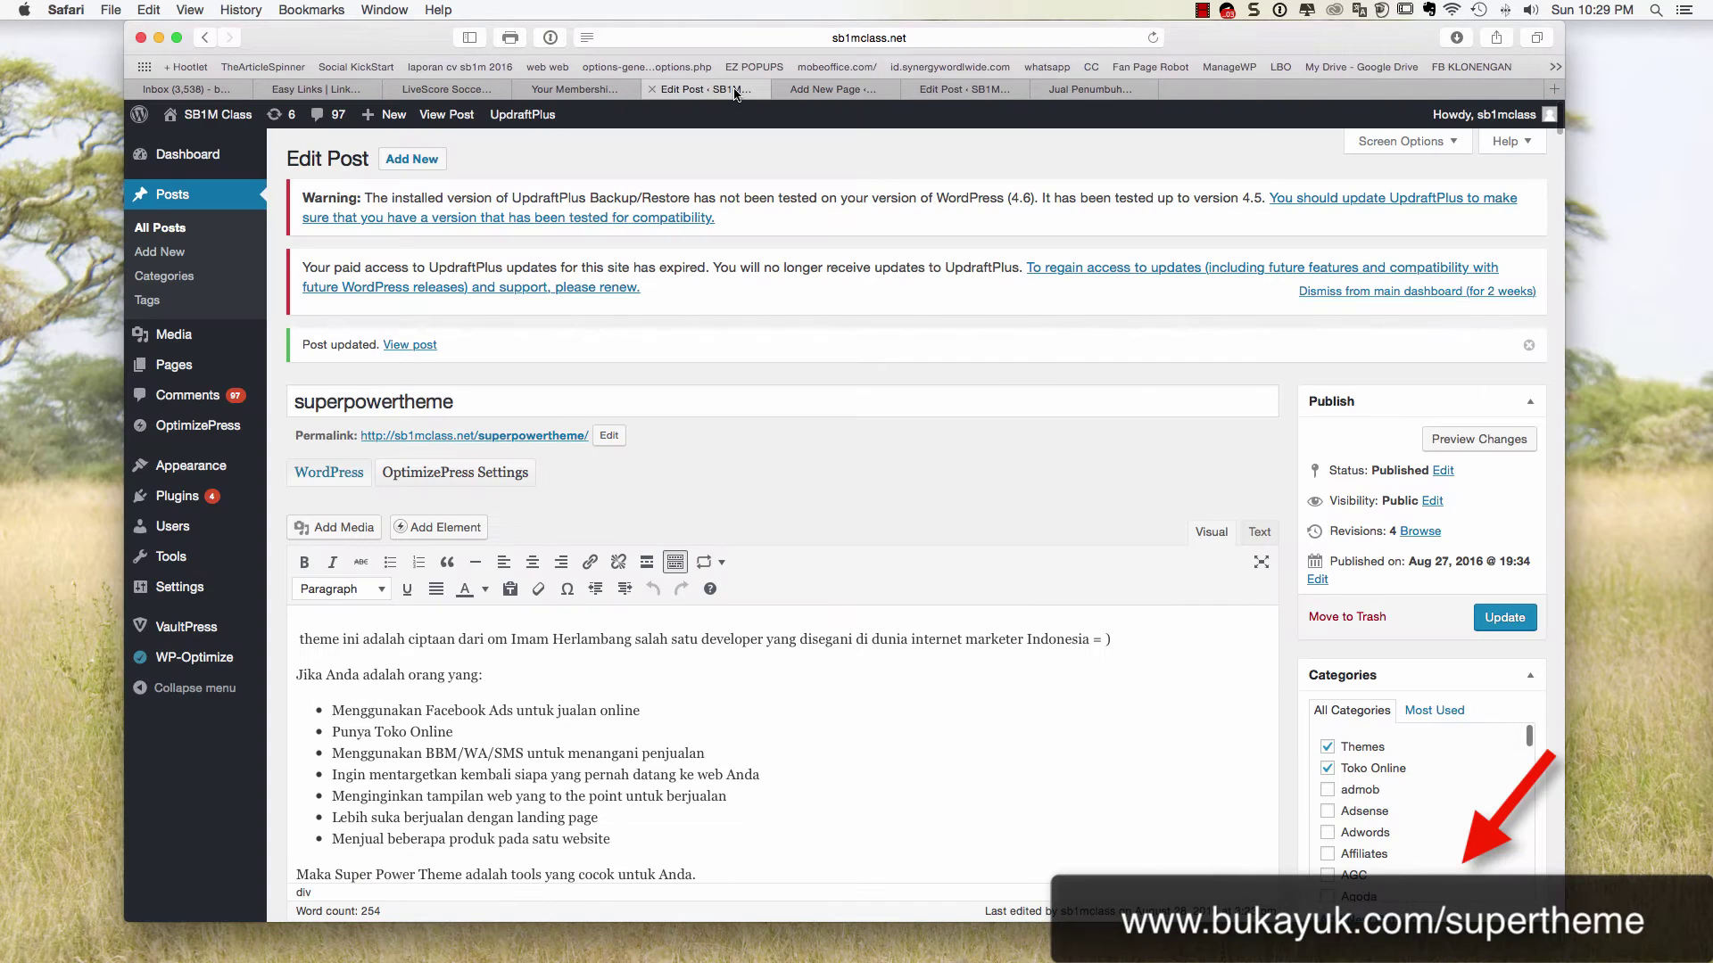
Close the membership and LiveScore tabs, returning to the new page's Insert Media window
click(561, 90)
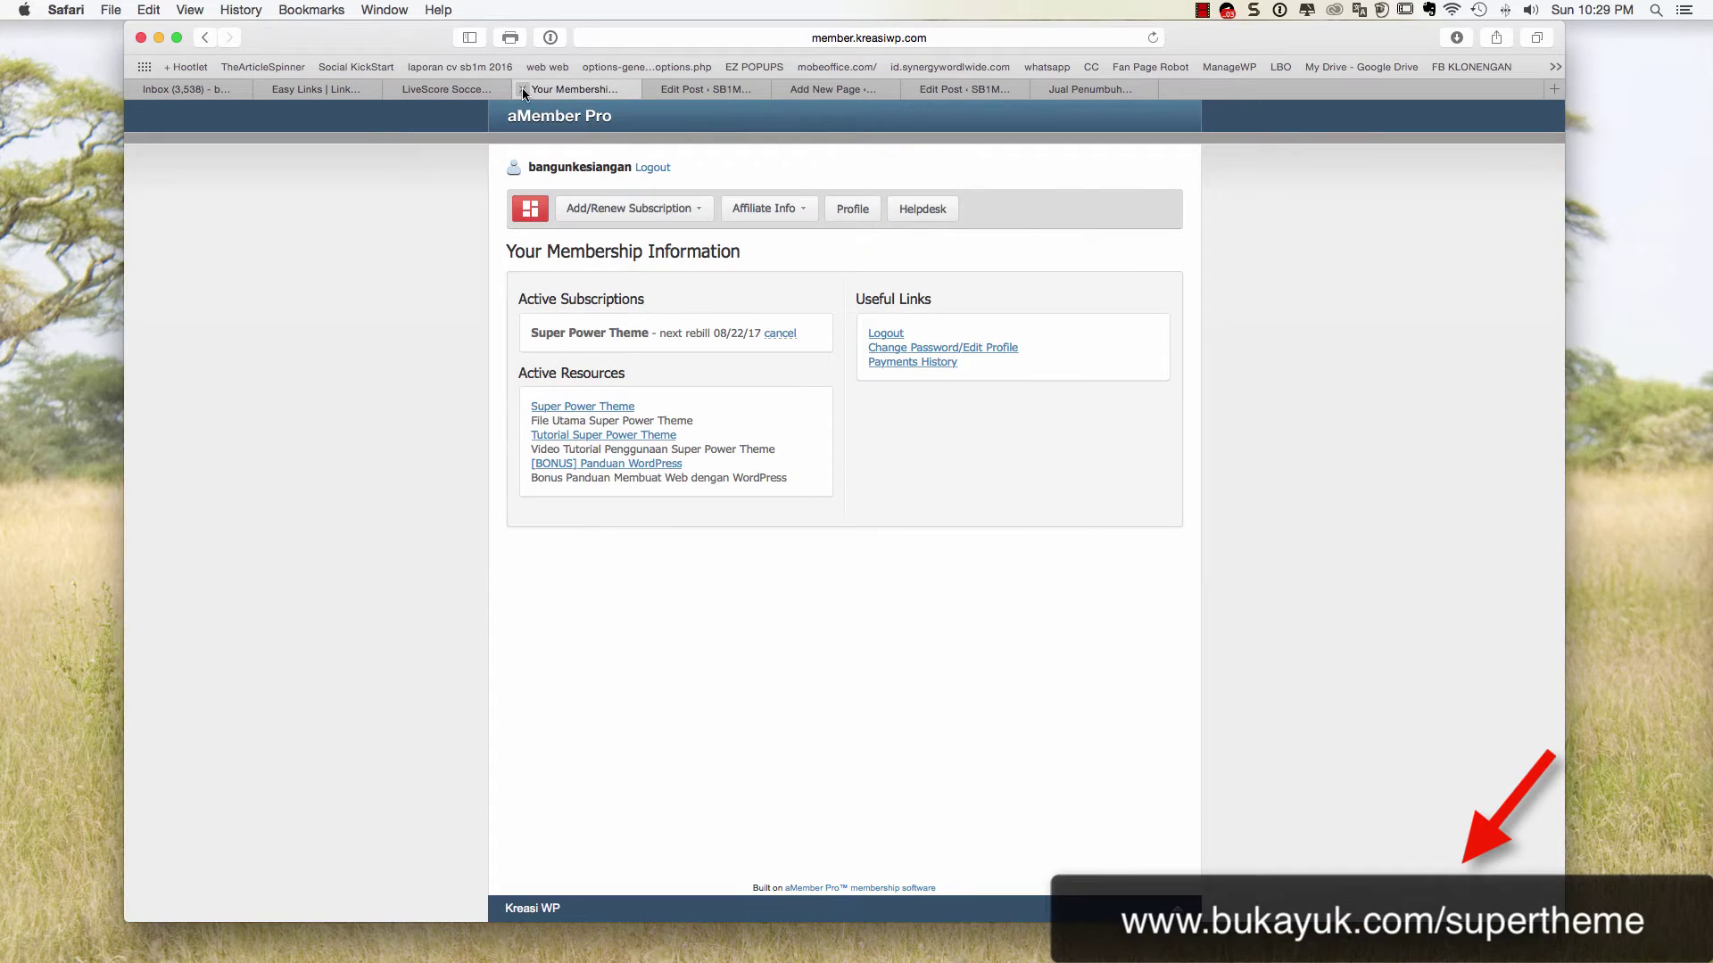
click(523, 89)
click(461, 91)
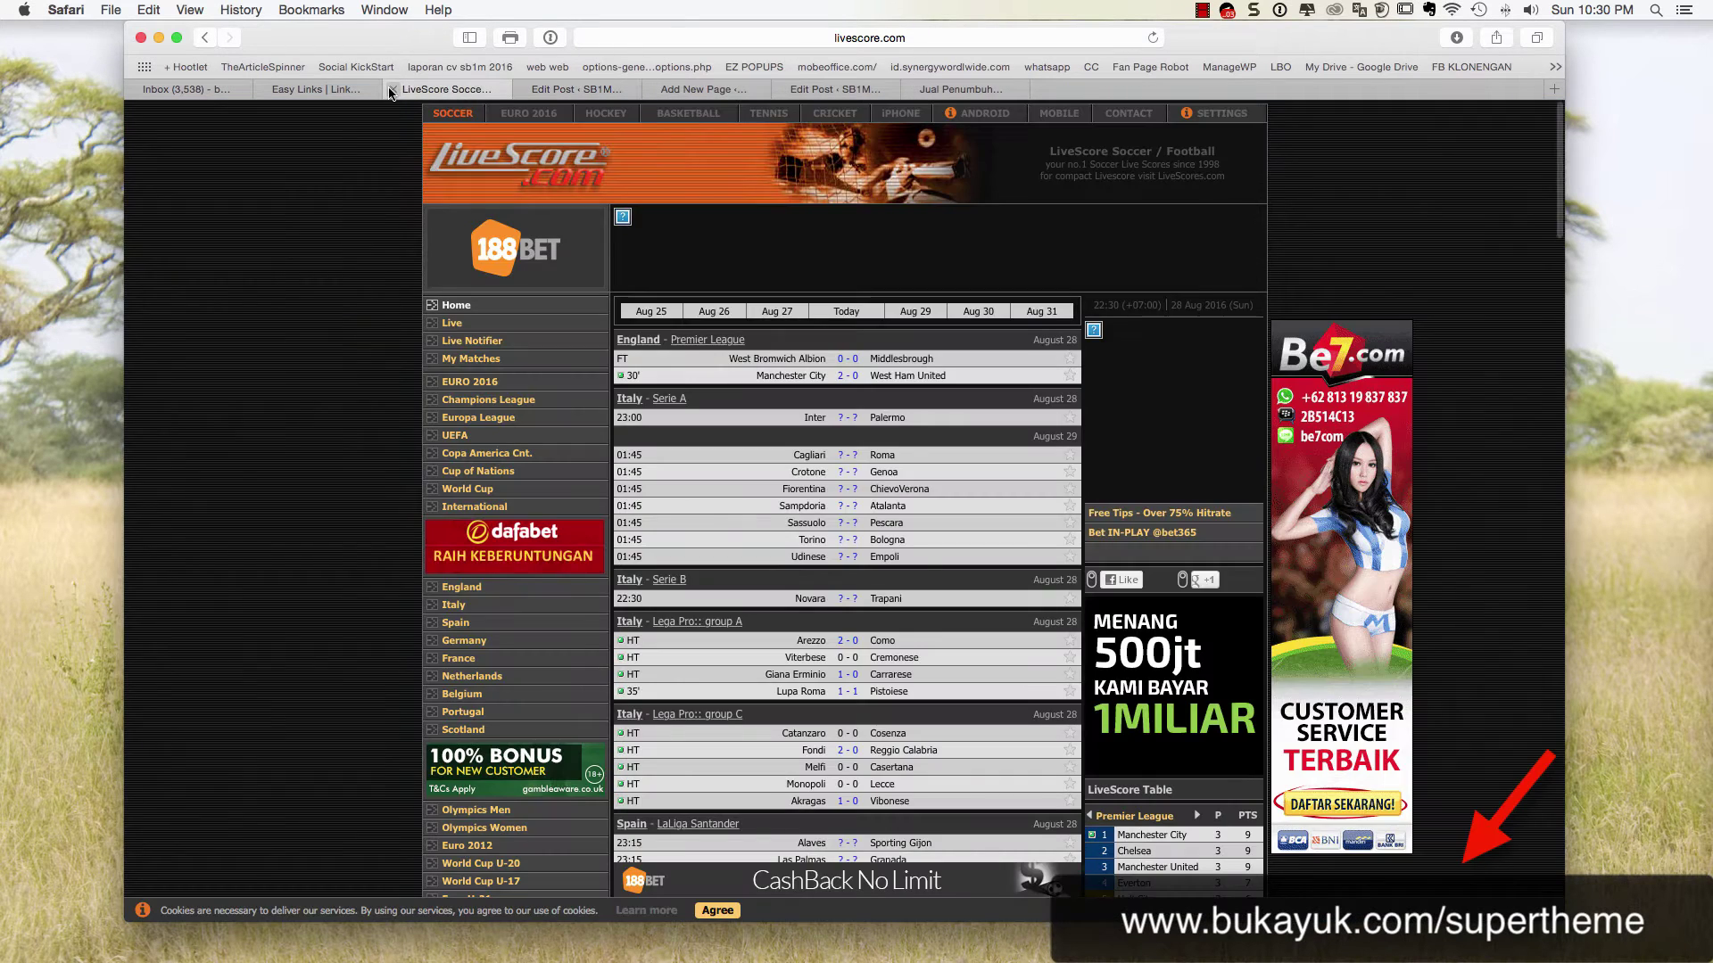
click(392, 89)
click(568, 90)
click(705, 90)
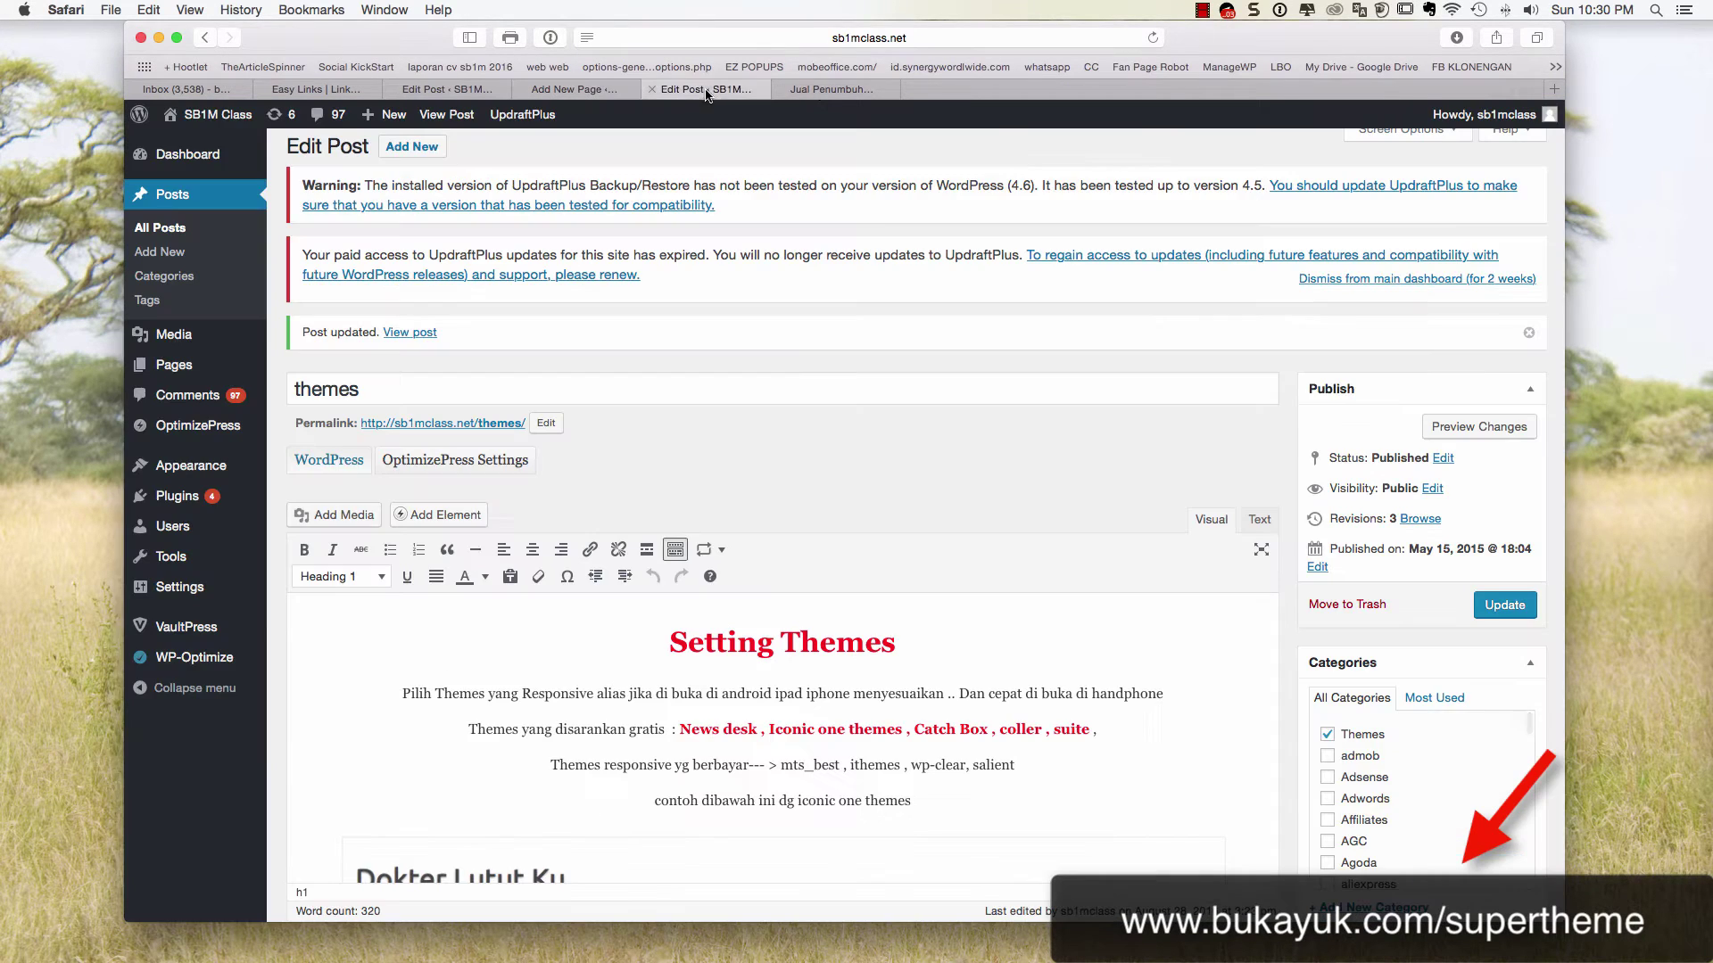
click(593, 92)
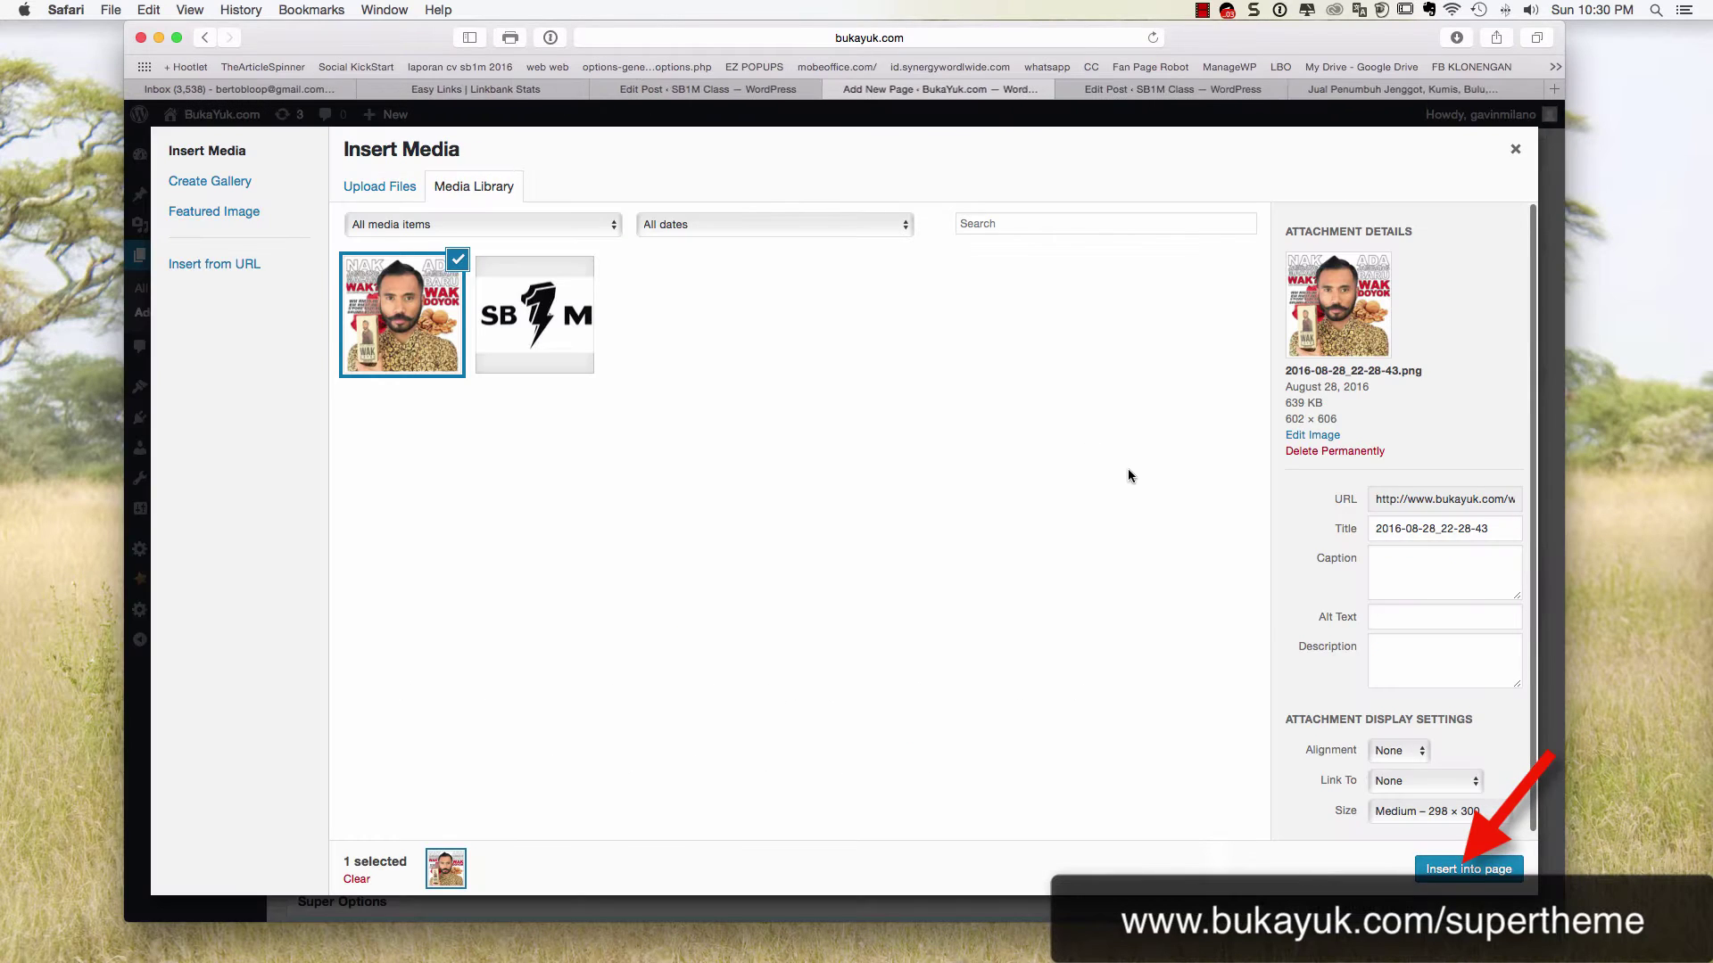
Insert the 2016-08-28_22-28-43.png product screenshot into the page content
click(1468, 869)
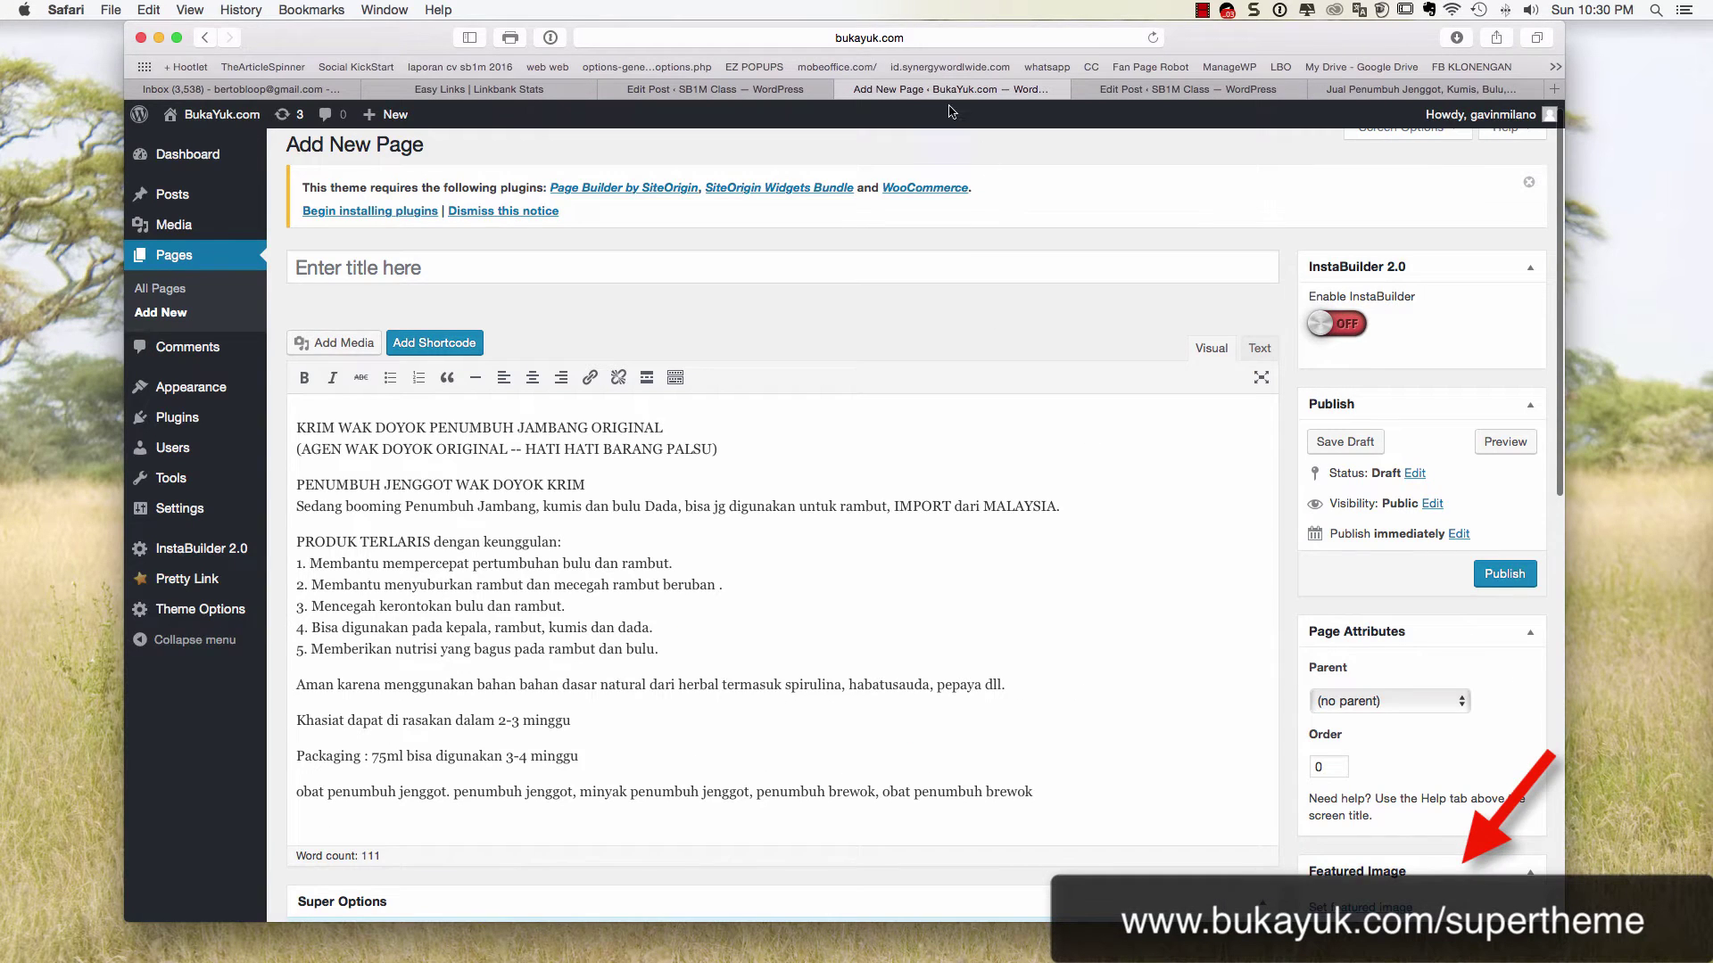
drag(951, 89, 1187, 89)
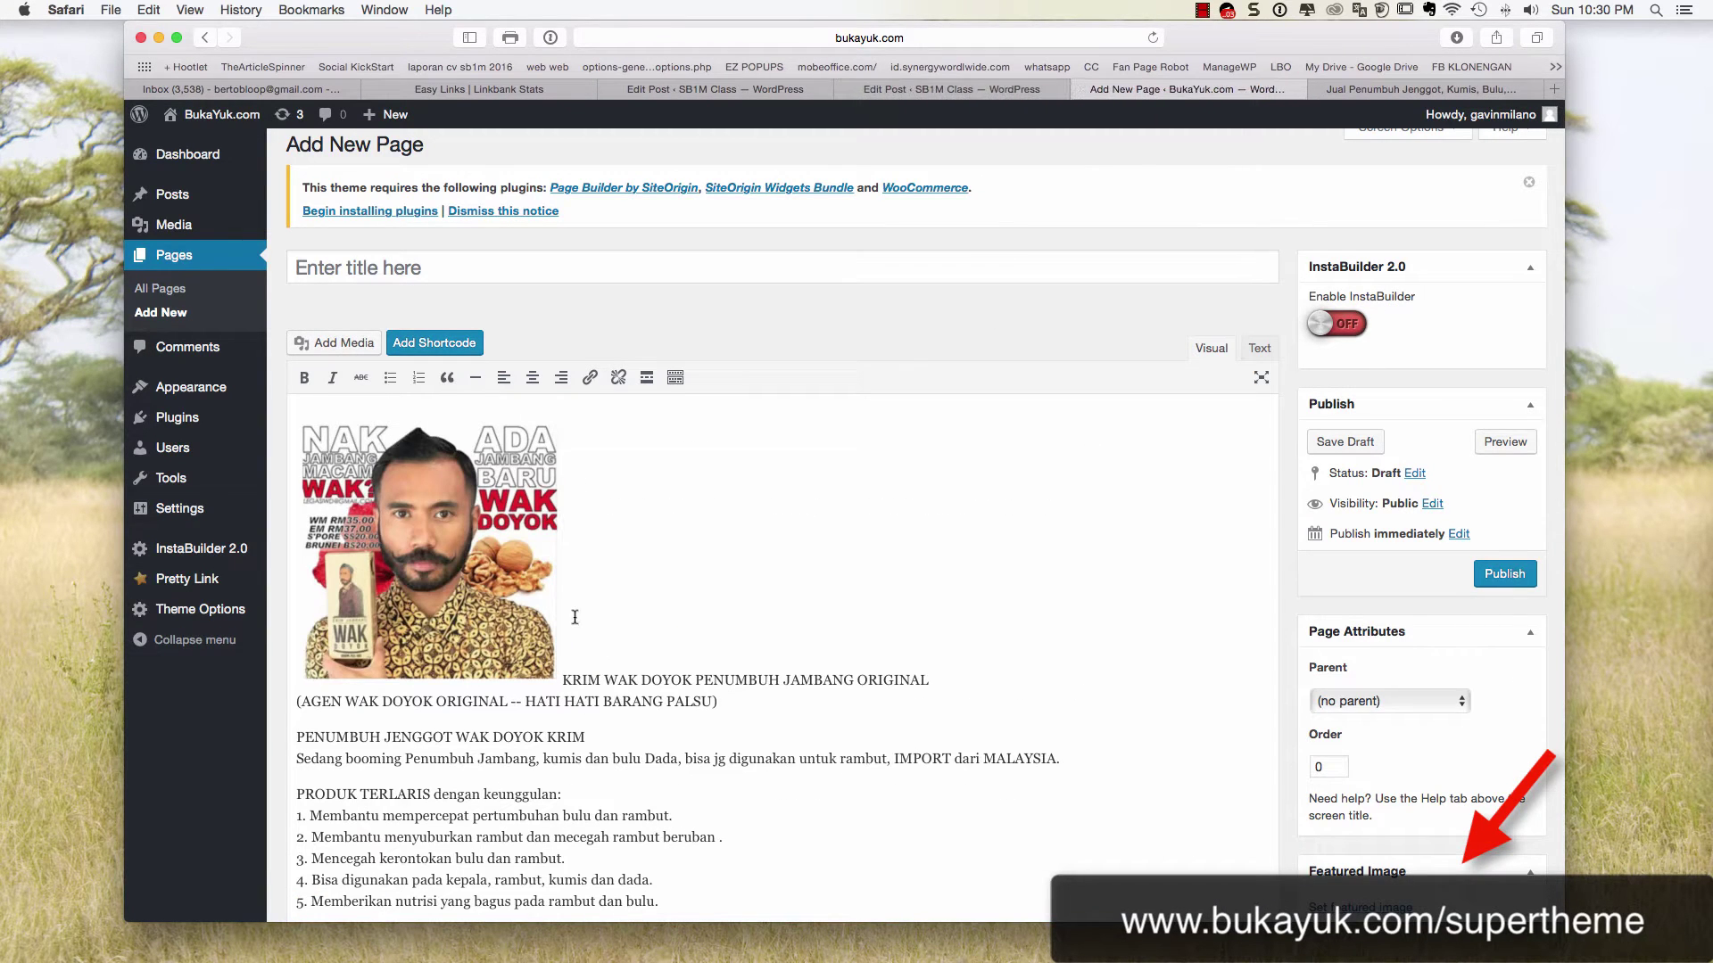
click(606, 642)
click(632, 618)
click(575, 617)
click(558, 618)
Align the inserted product image to the center above the description
click(577, 678)
click(559, 662)
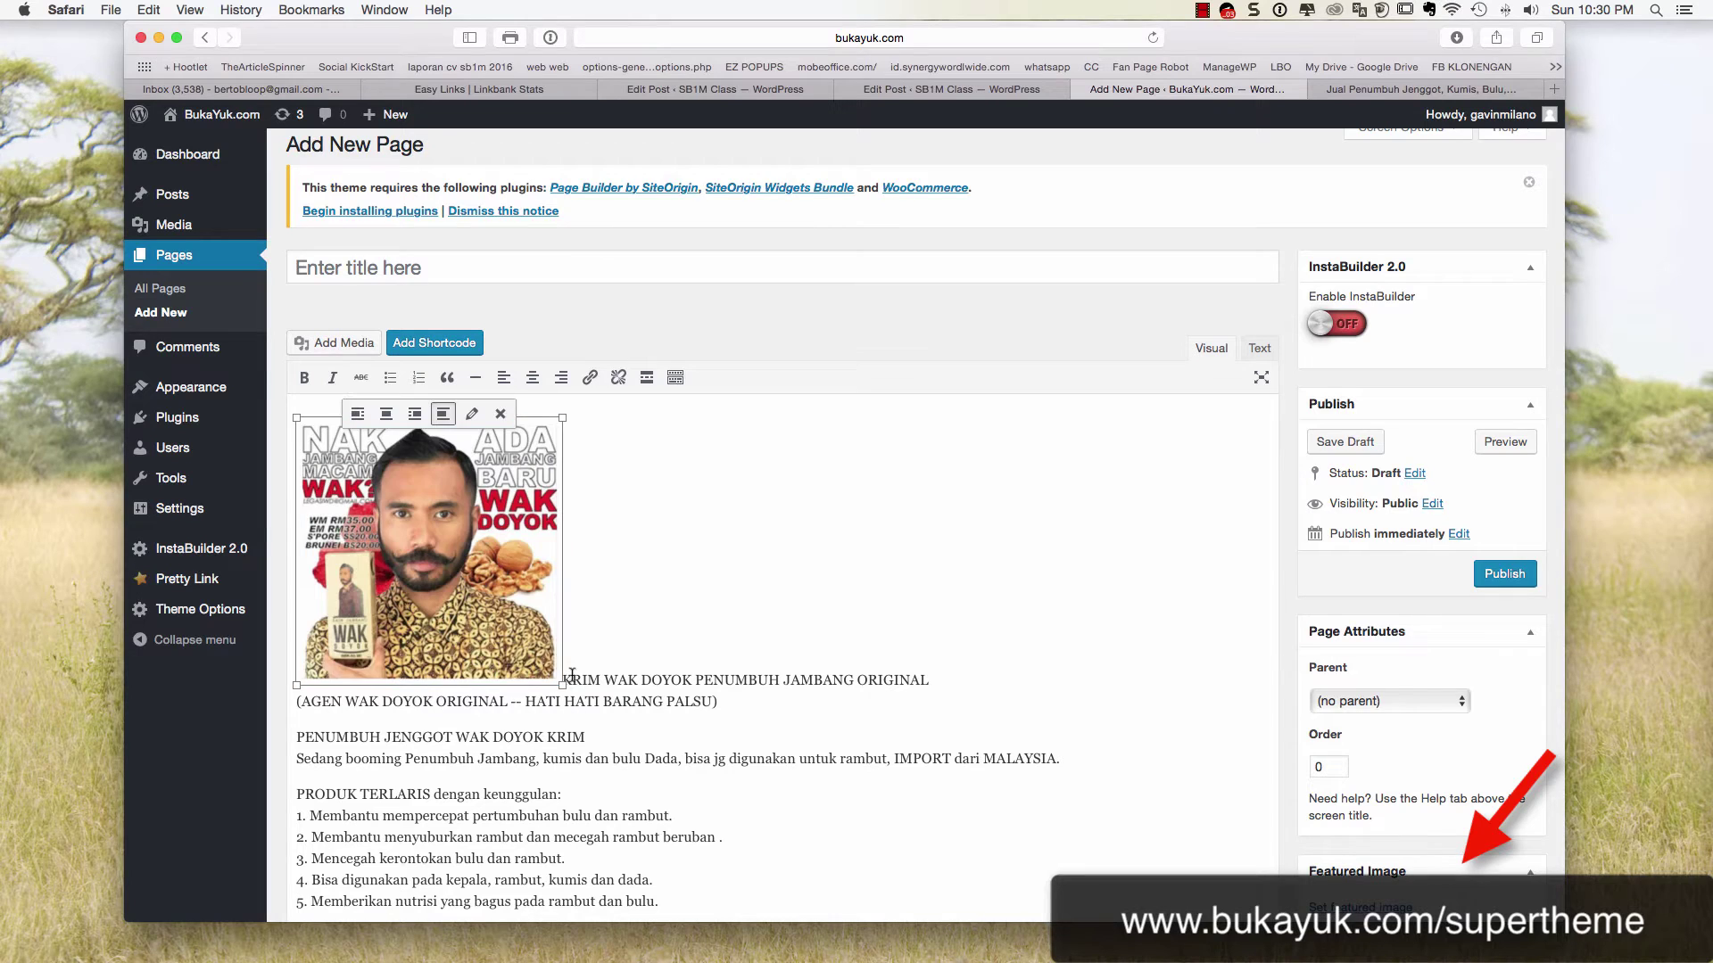
drag(564, 678, 586, 680)
click(636, 680)
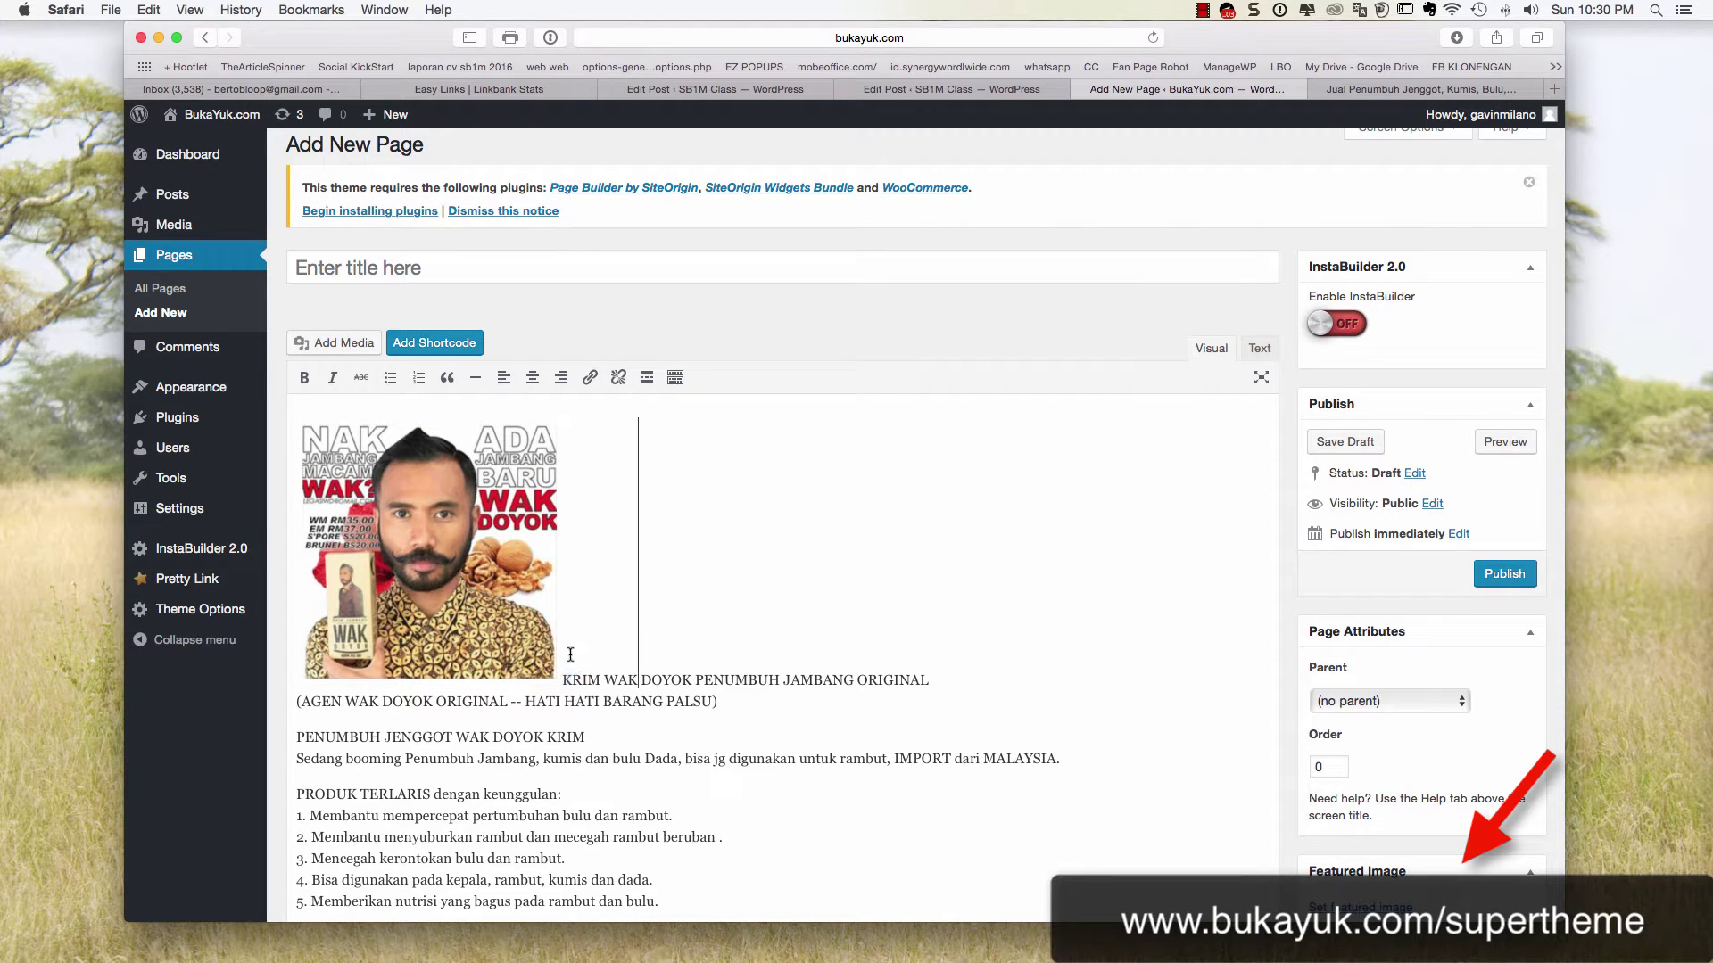
click(571, 654)
click(483, 629)
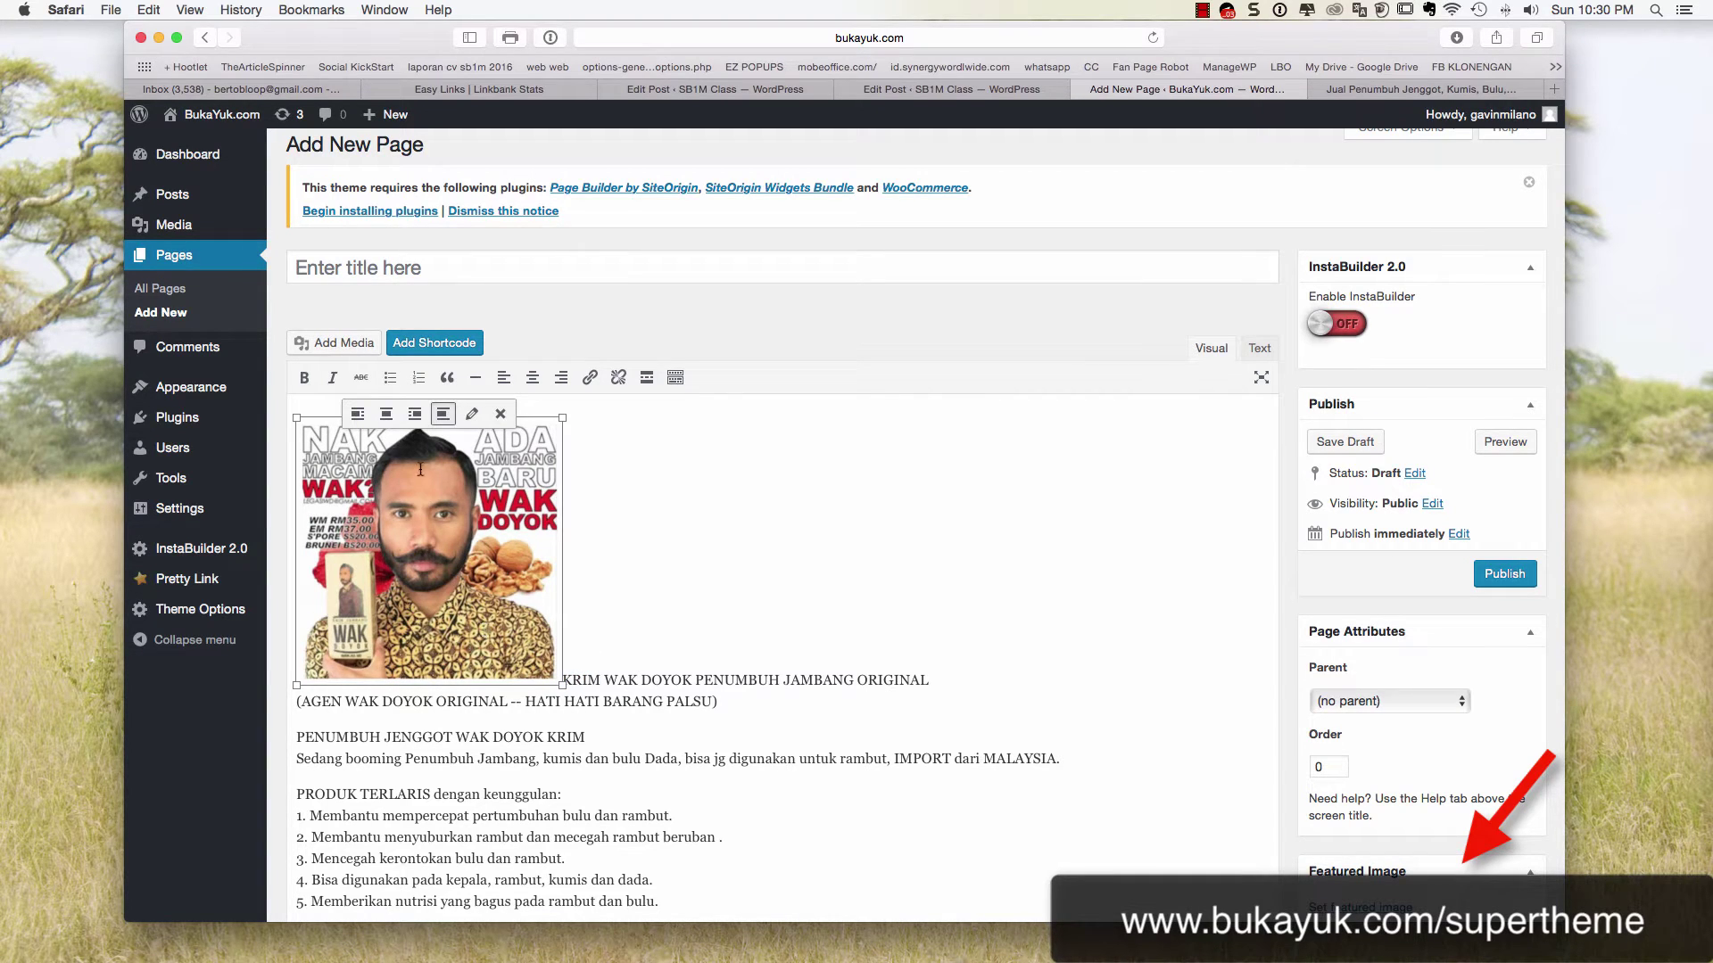
click(386, 414)
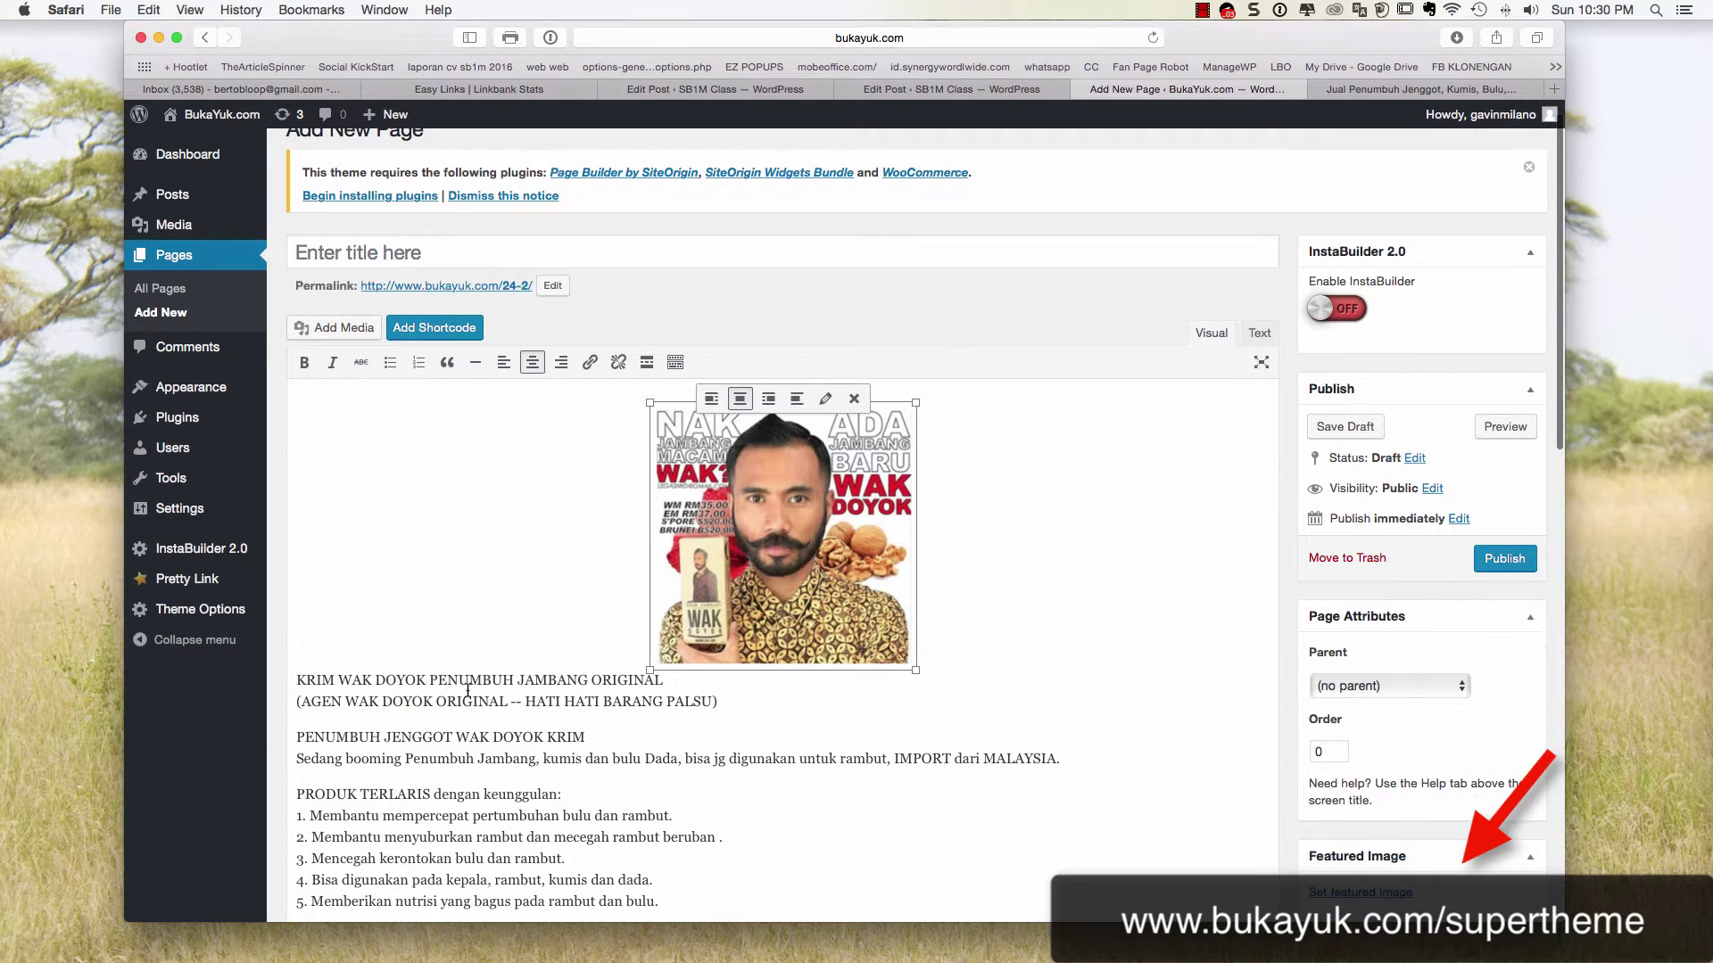
Paste the product title on new empty lines above the image
key(Down)
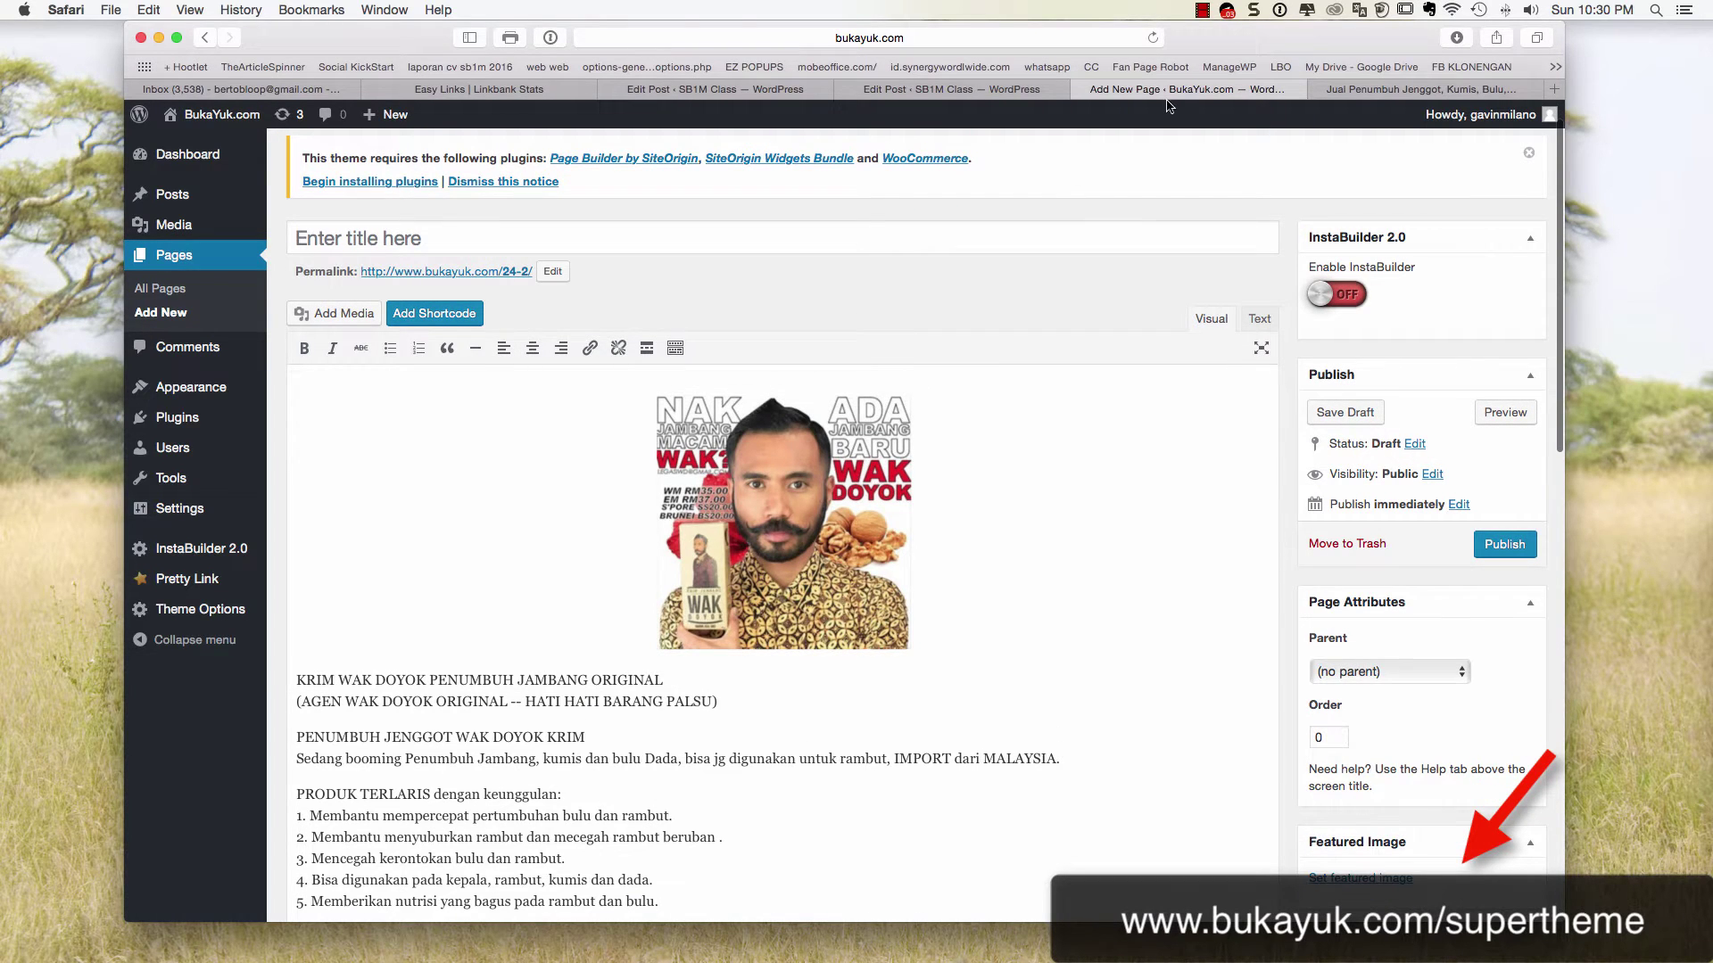
key(Up)
key(Return)
key(Return)
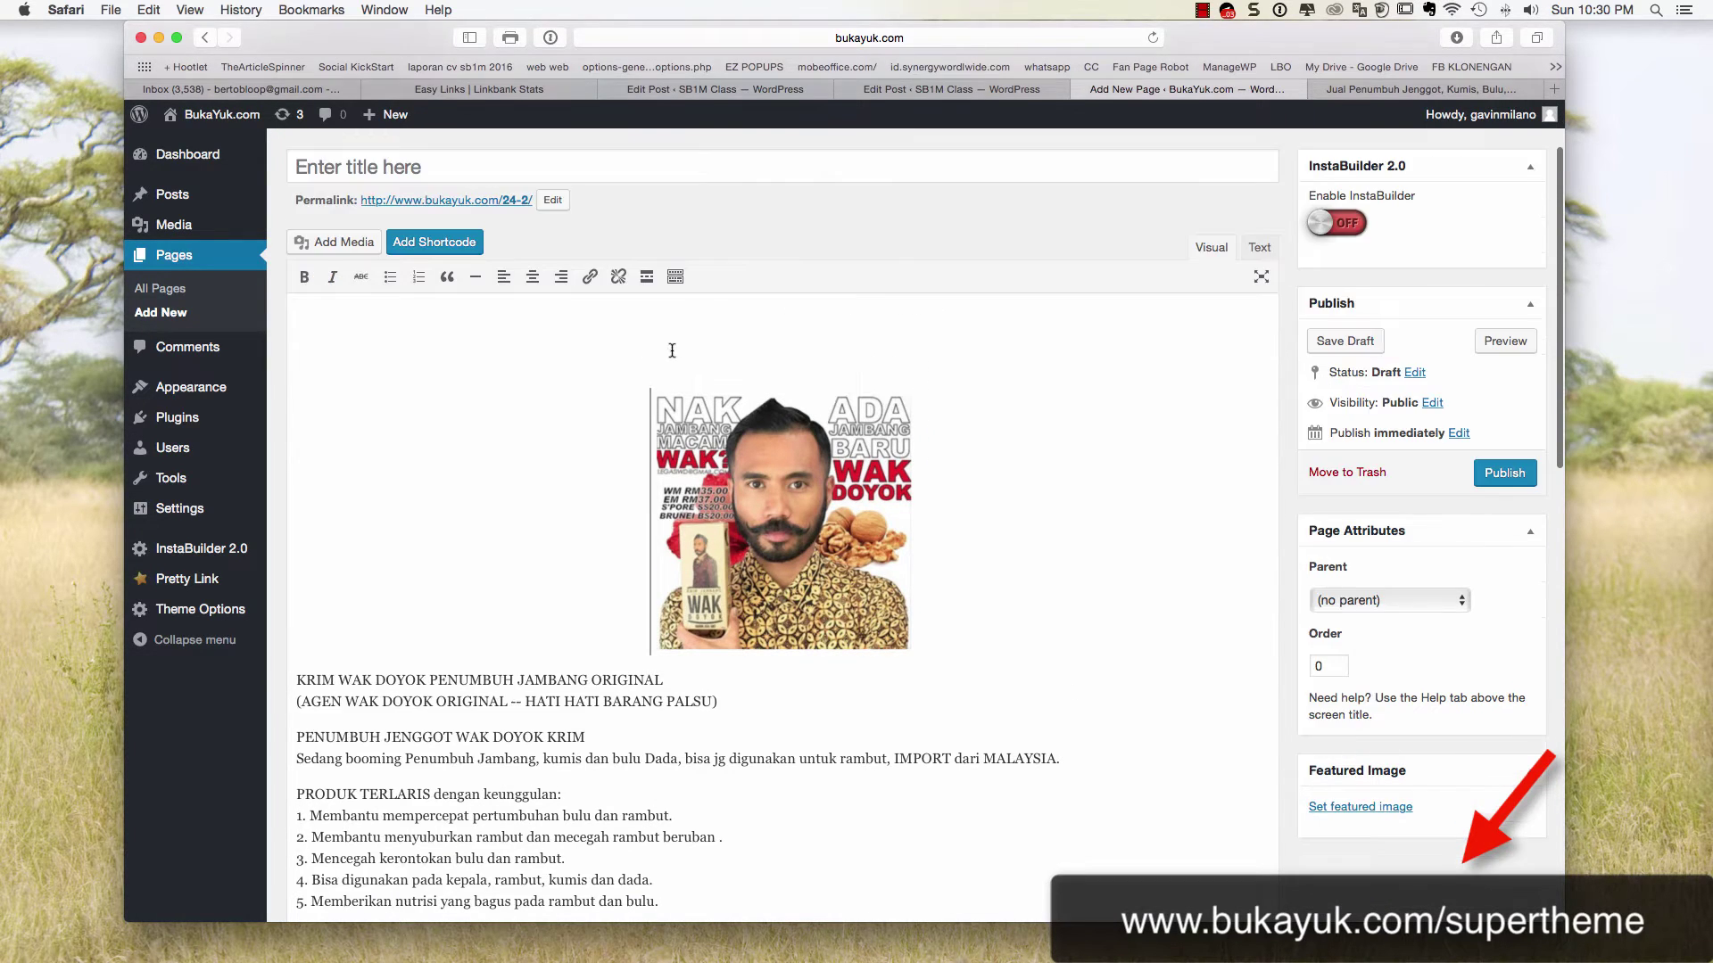
key(Up)
key(super+v)
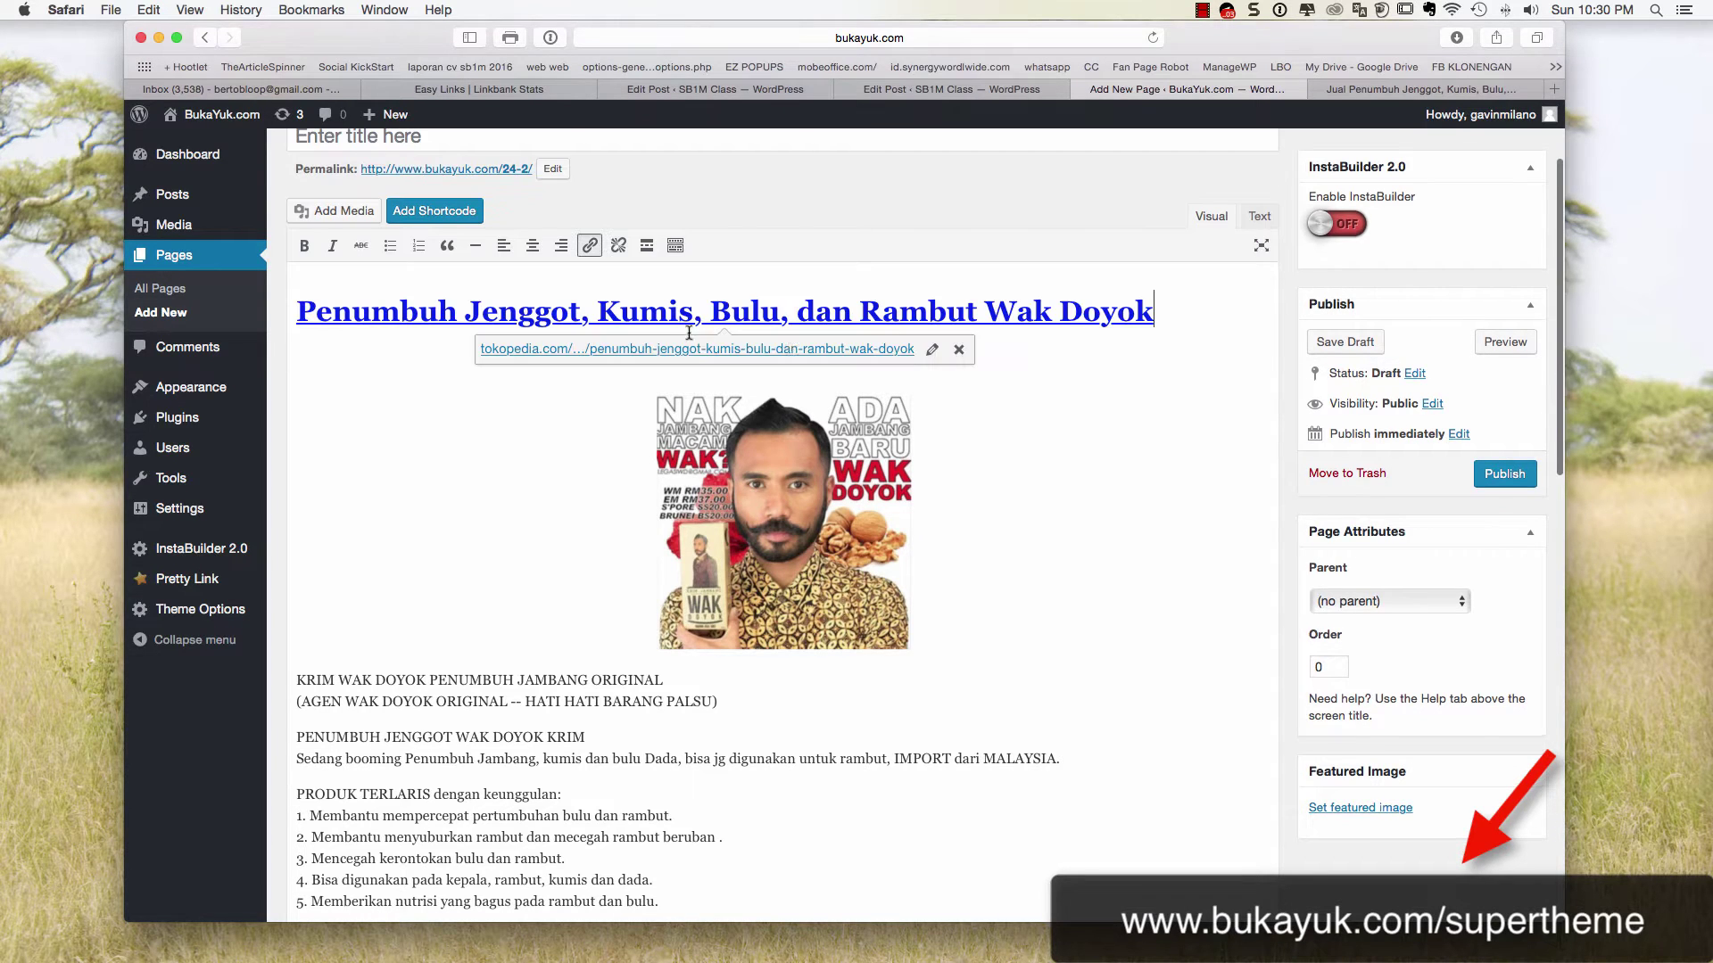
Remove the Tokopedia link from the pasted title heading
drag(1164, 316, 133, 299)
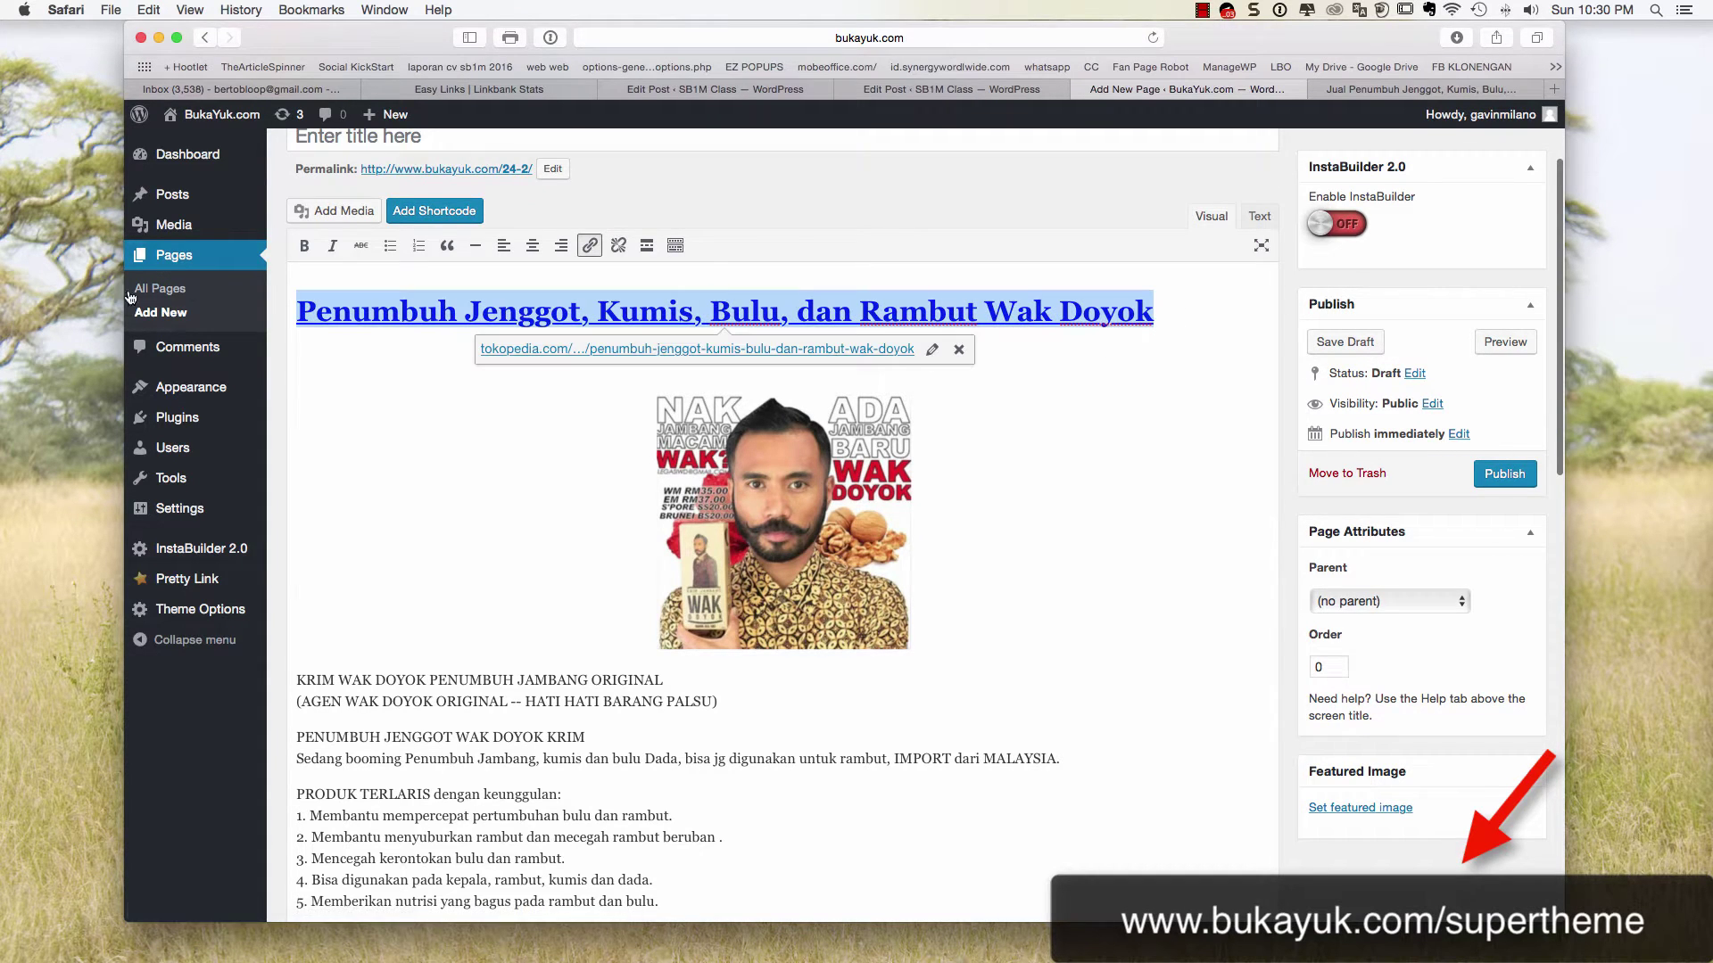
click(591, 248)
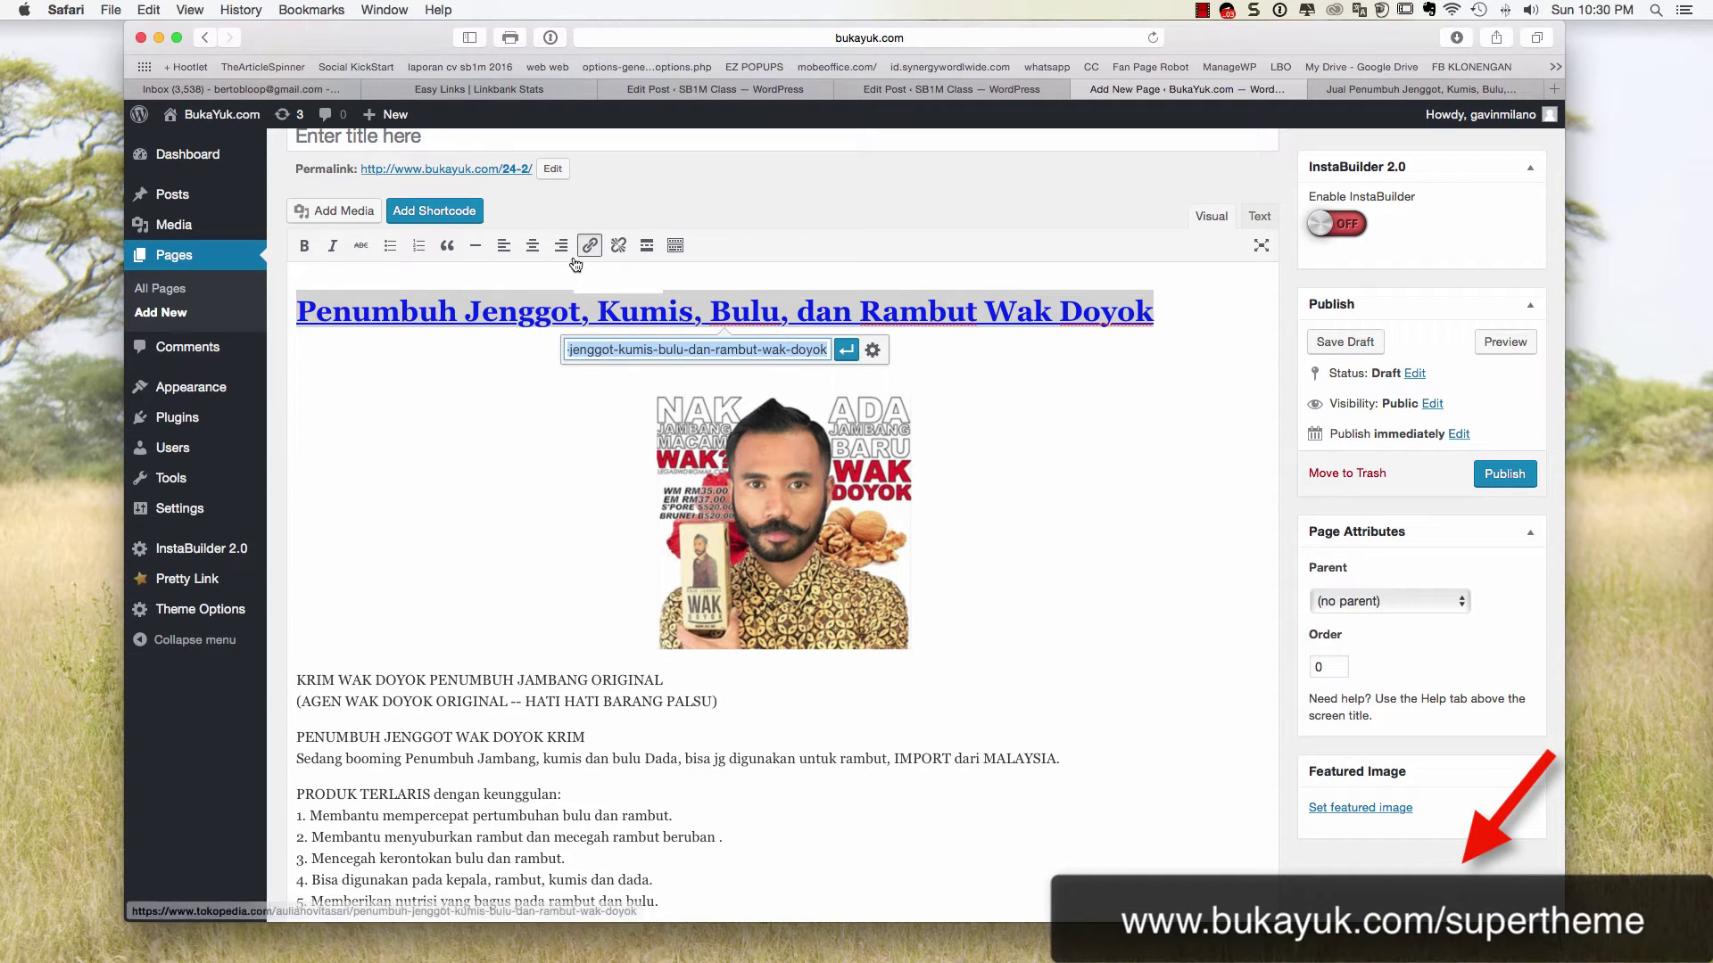
click(618, 246)
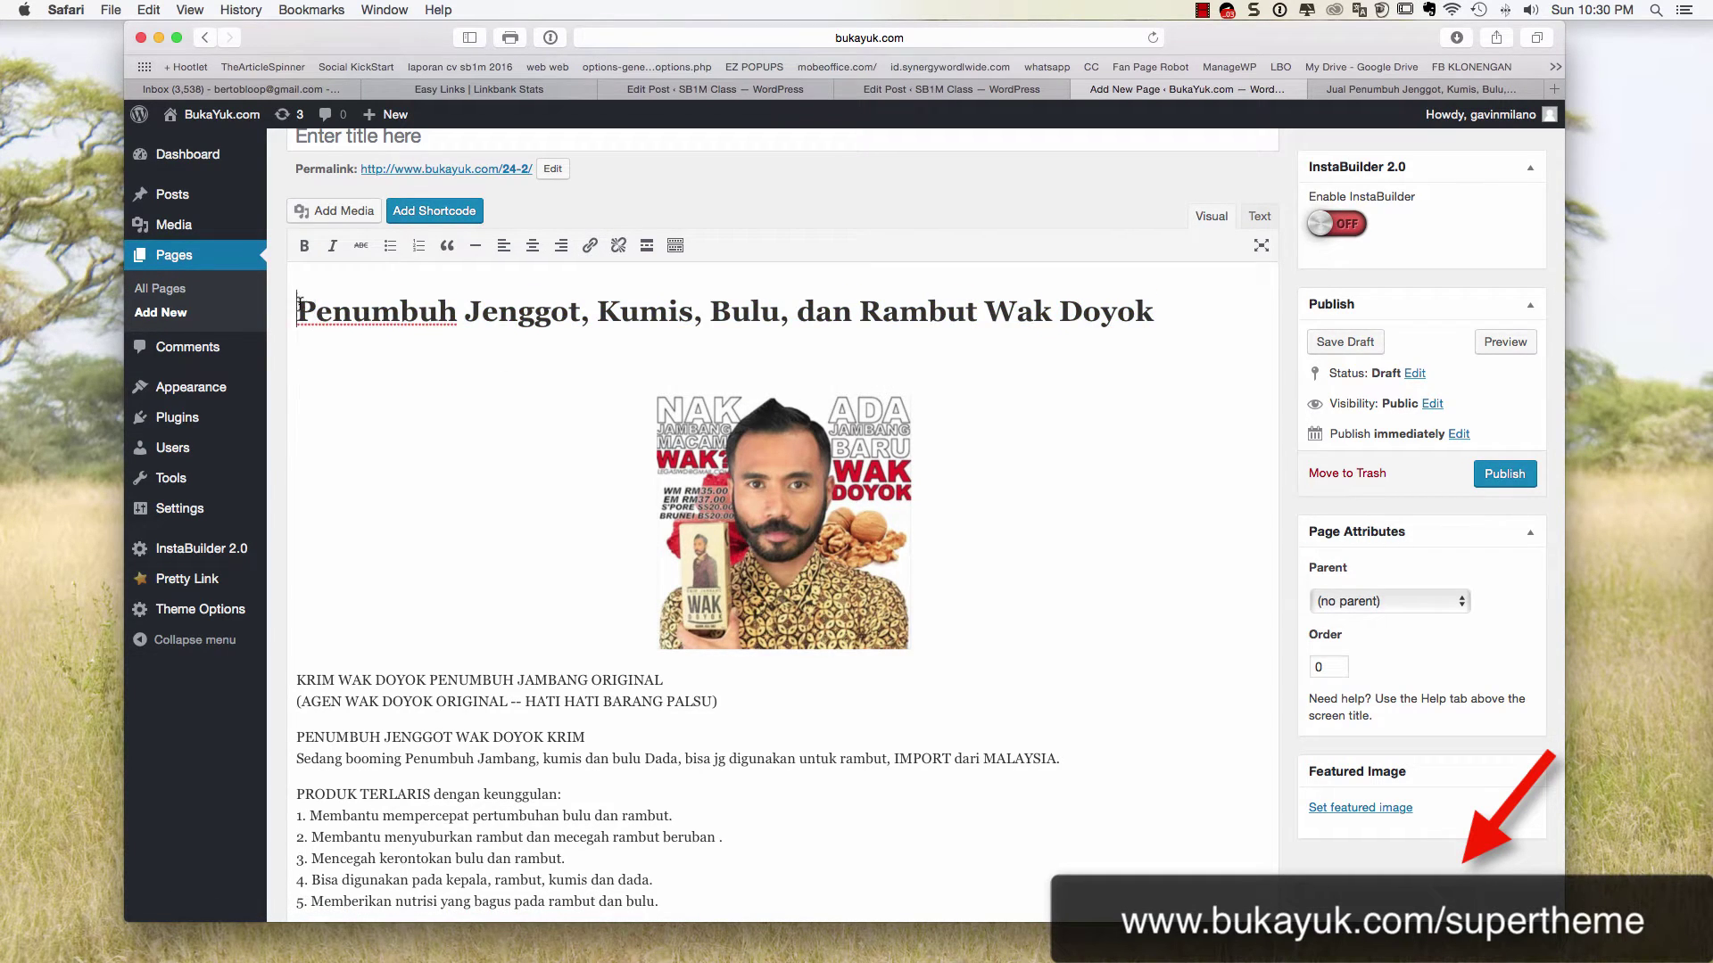
drag(300, 305, 1241, 303)
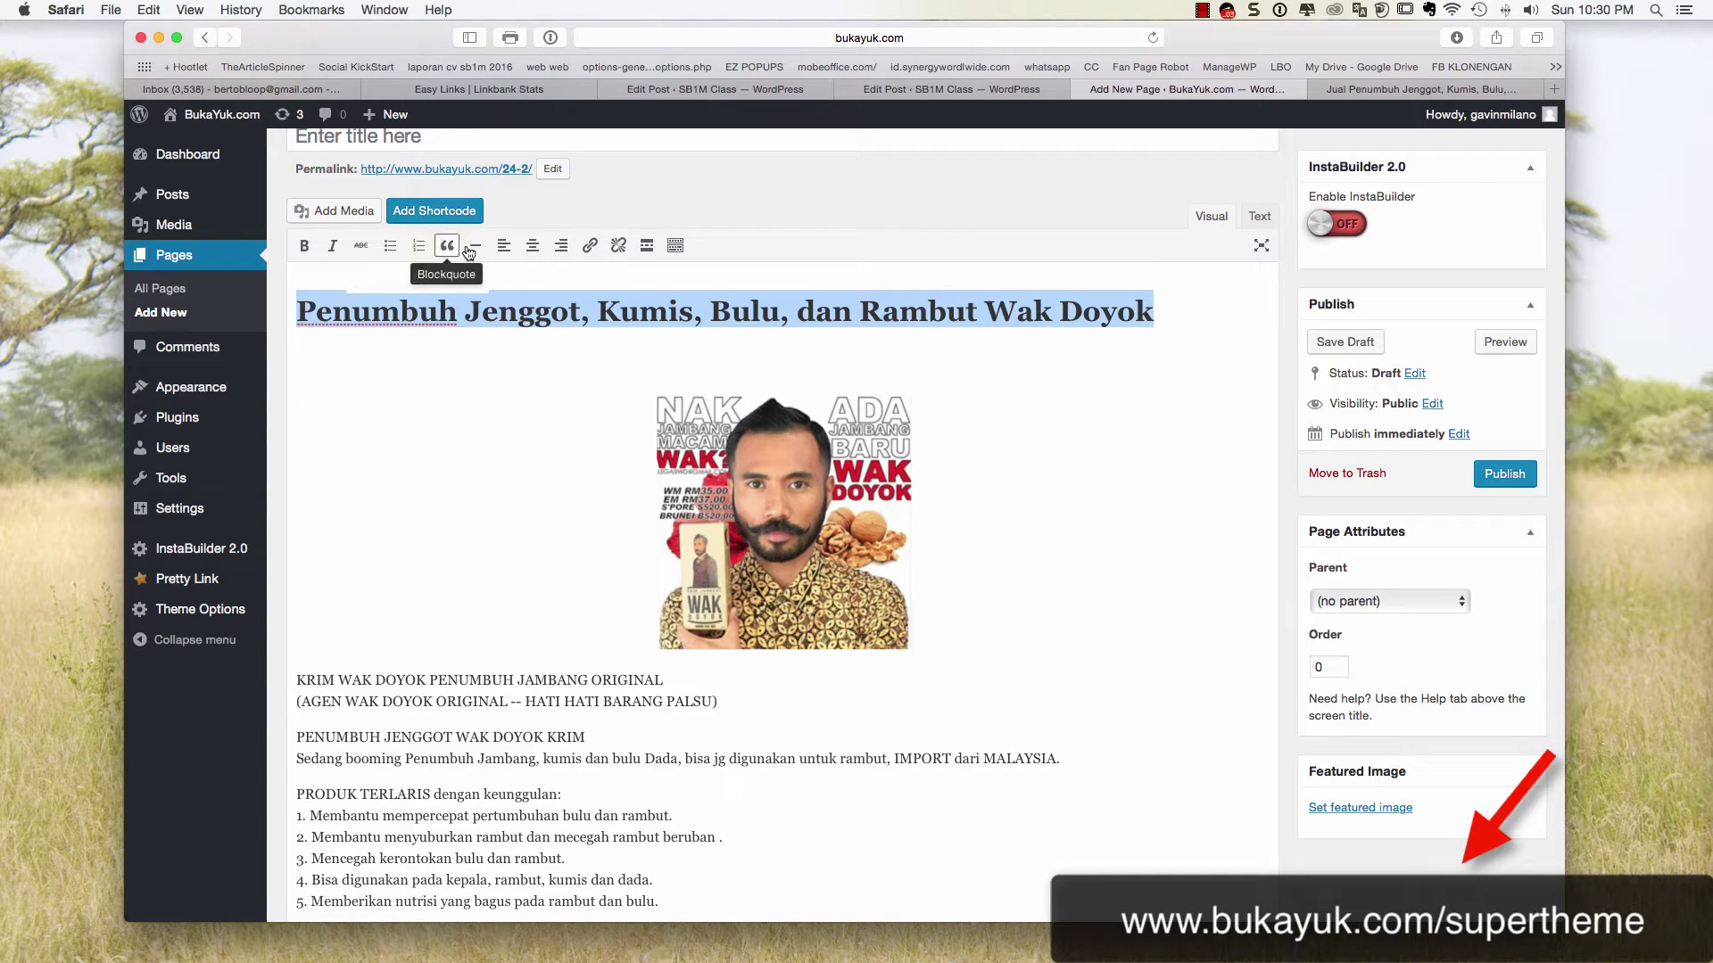
Make the product title a centered Heading 2
click(675, 245)
click(356, 273)
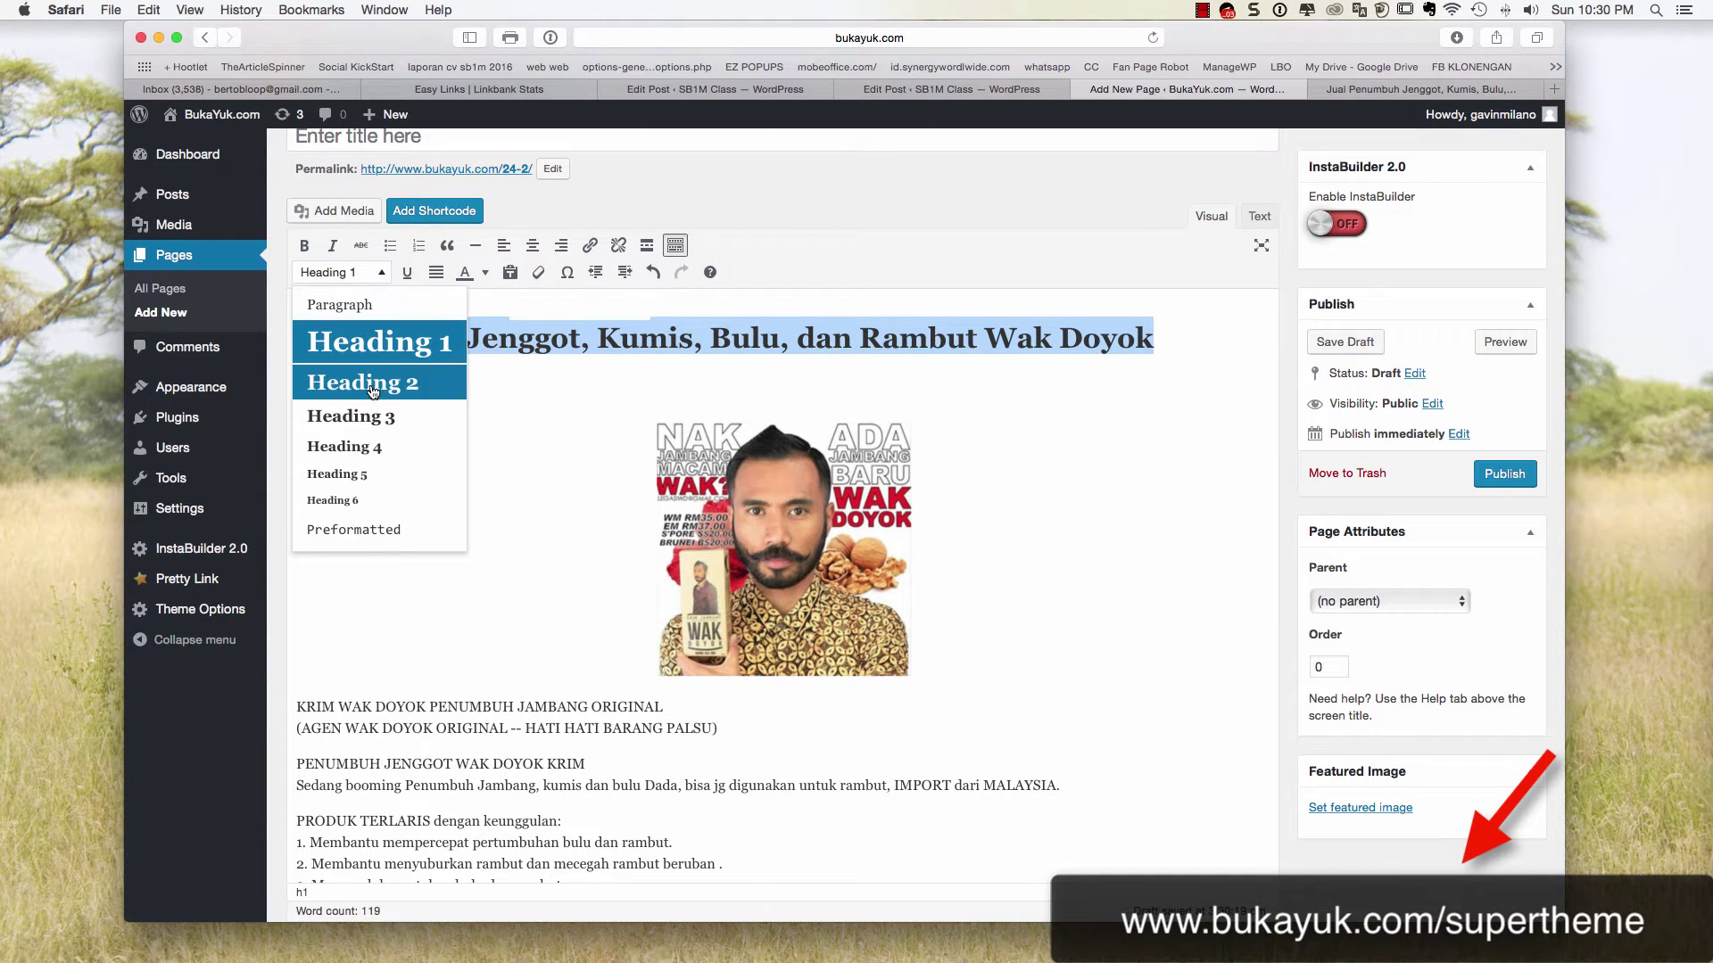
click(371, 385)
click(533, 245)
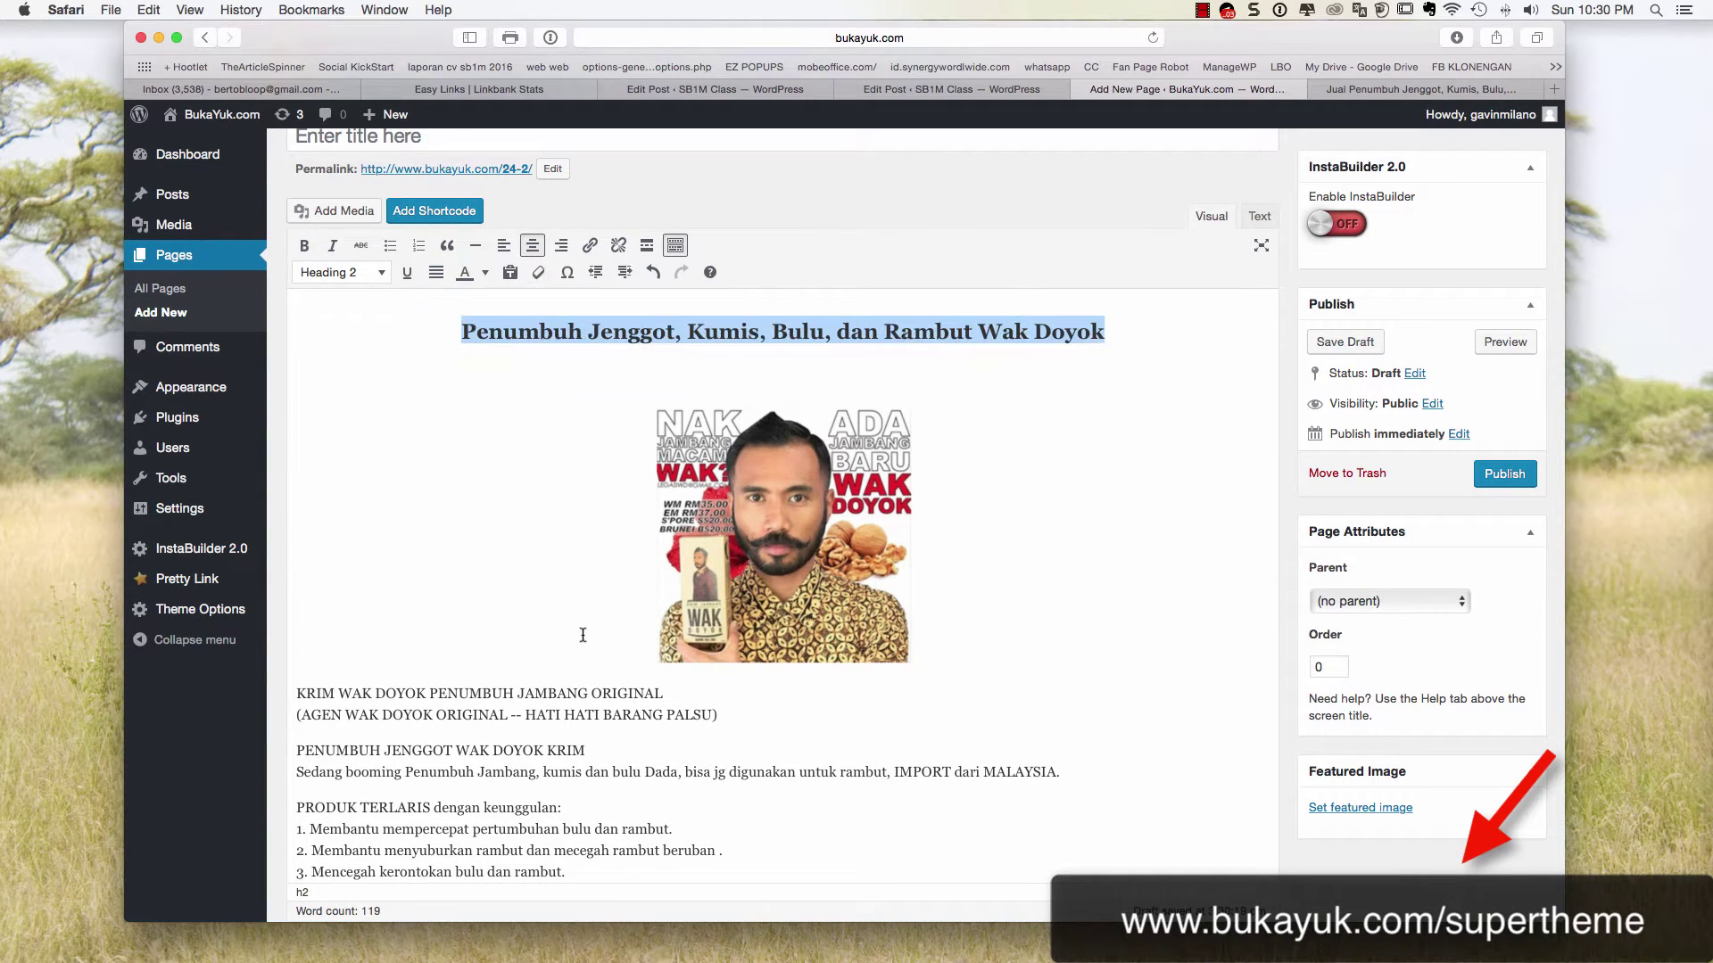
click(568, 693)
Turn the two opening KRIM WAK DOYOK agent lines into a Heading 3
drag(711, 714, 302, 696)
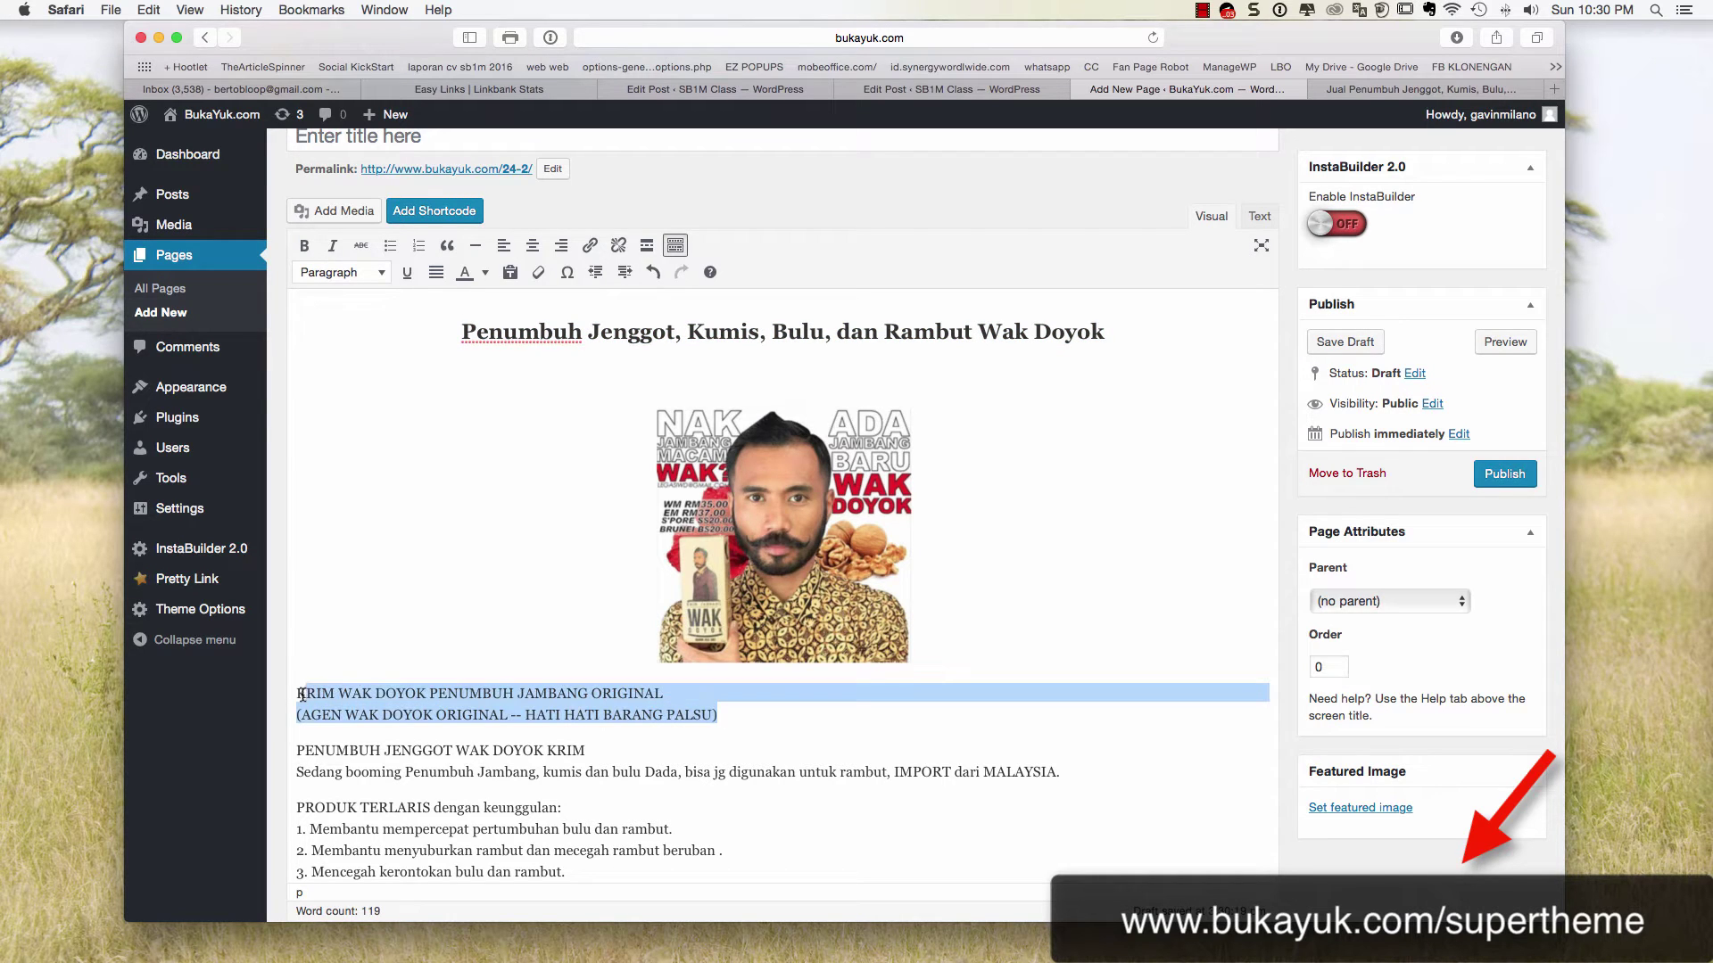
click(345, 275)
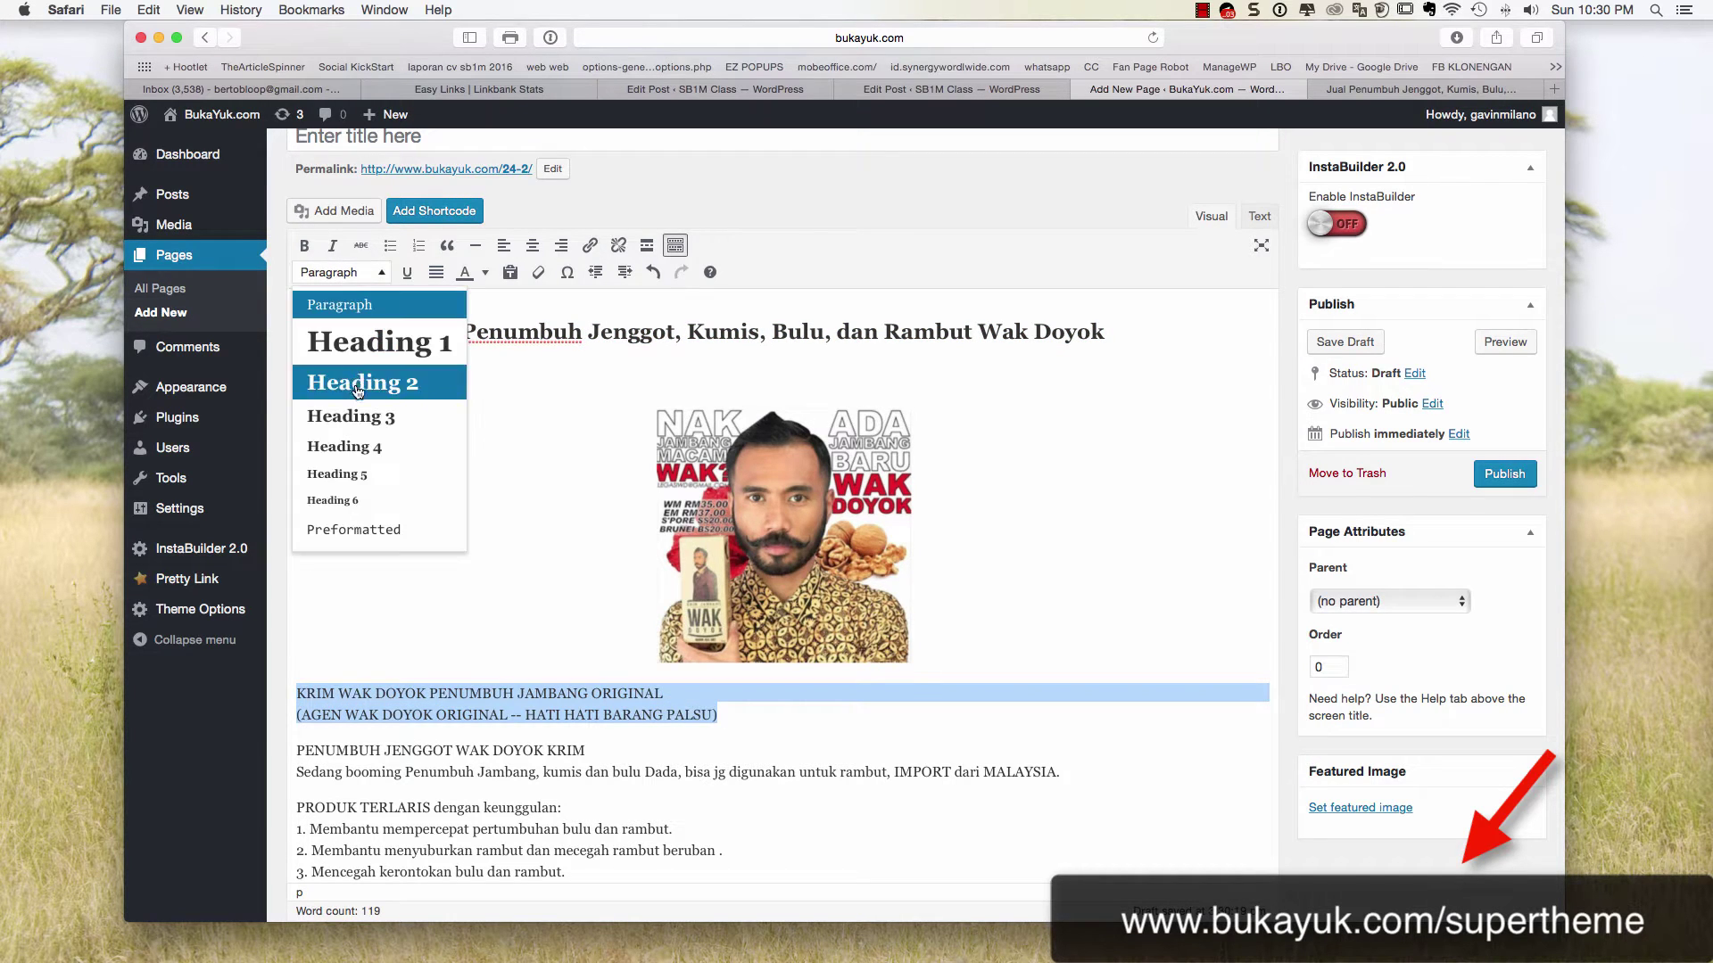
click(357, 421)
scroll(463, 536, down, 3)
scroll(463, 536, down, 1)
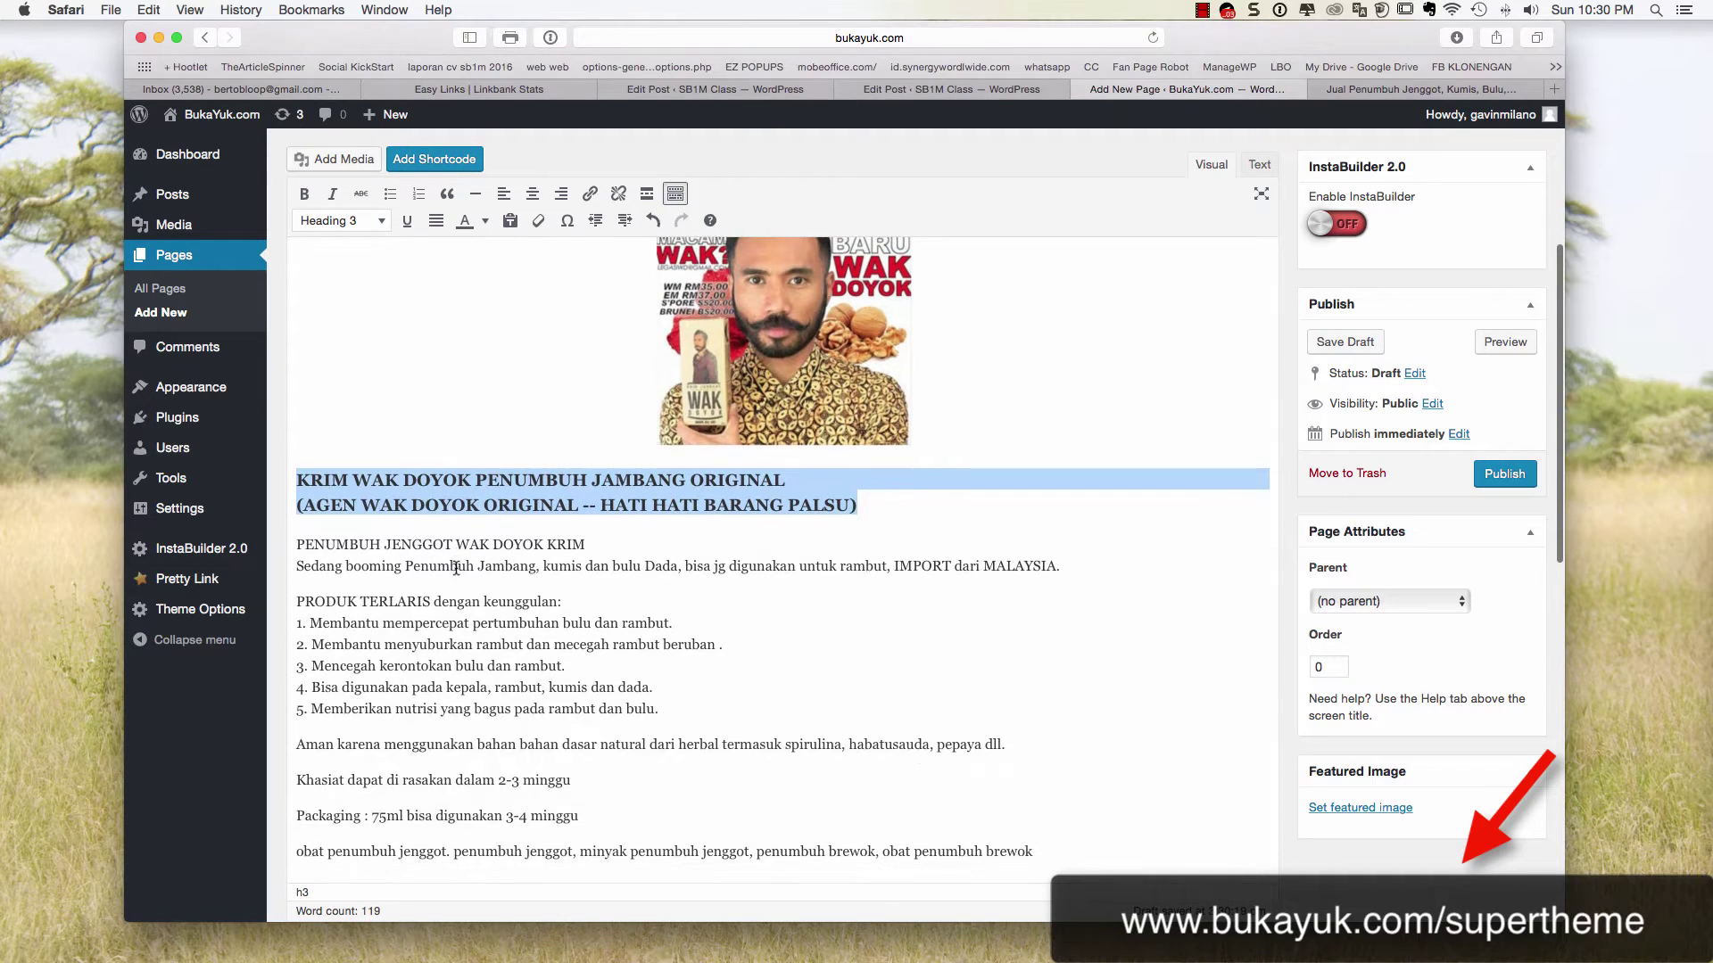
Bold the lines 'PENUMBUH JENGGOT WAK DOYOK KRIM' and 'PRODUK TERLARIS dengan keunggulan:'
drag(614, 547, 297, 545)
click(304, 194)
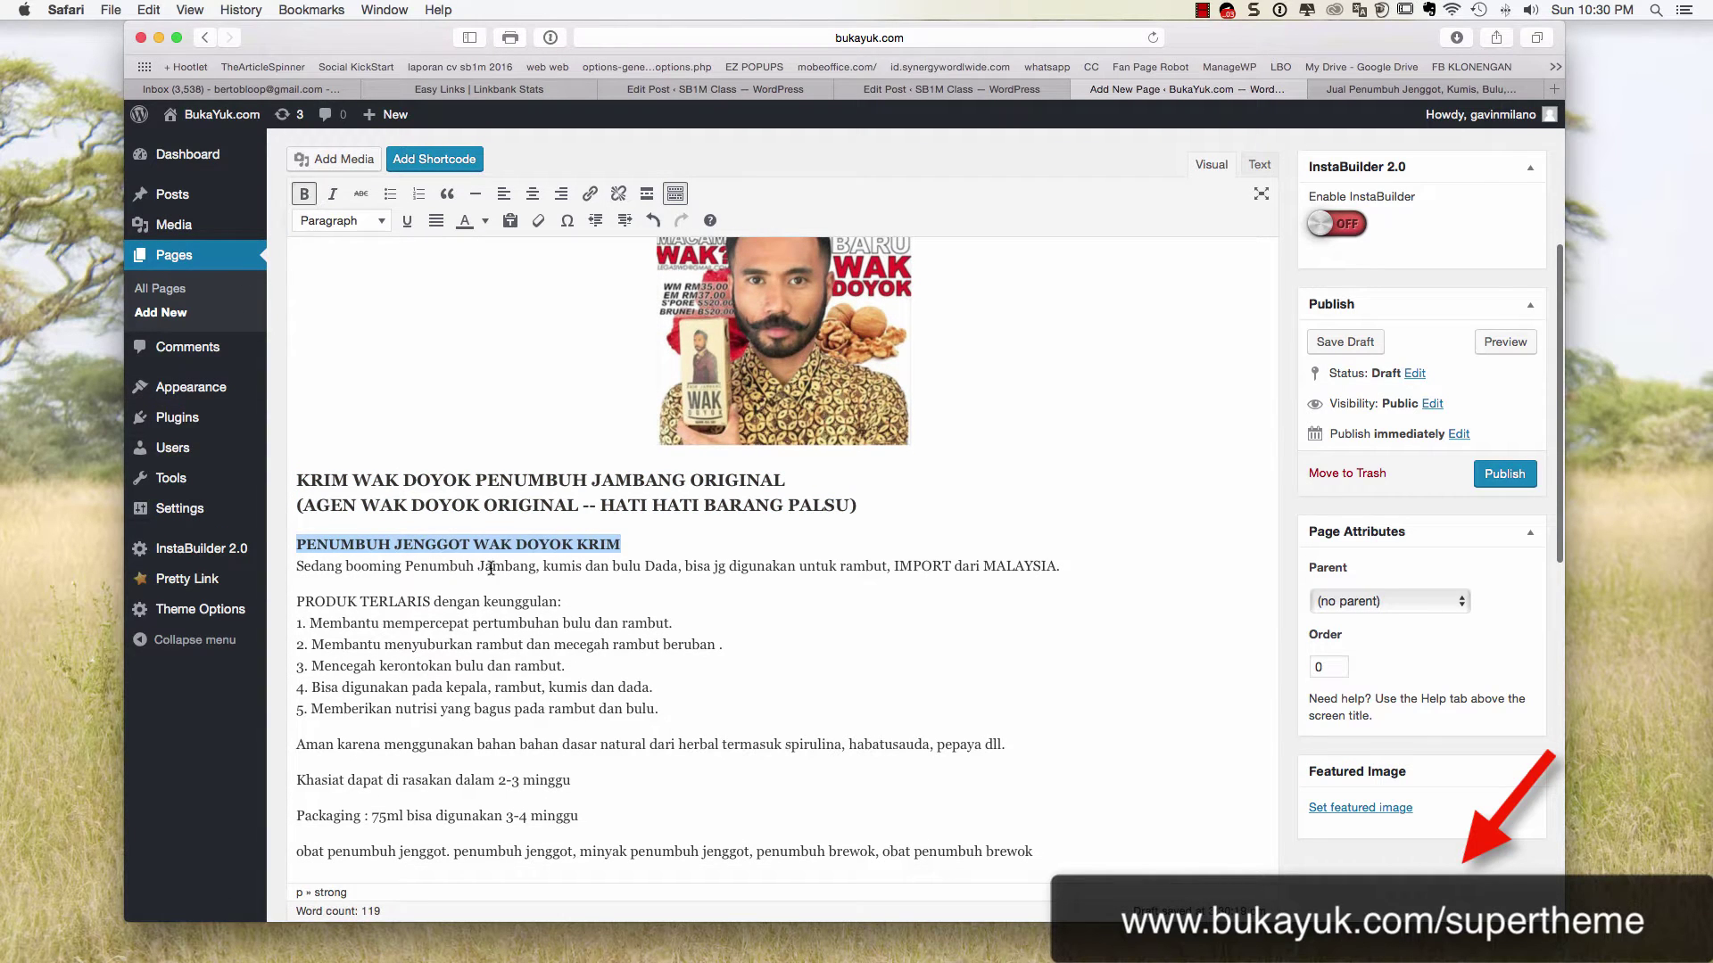
drag(562, 601, 296, 601)
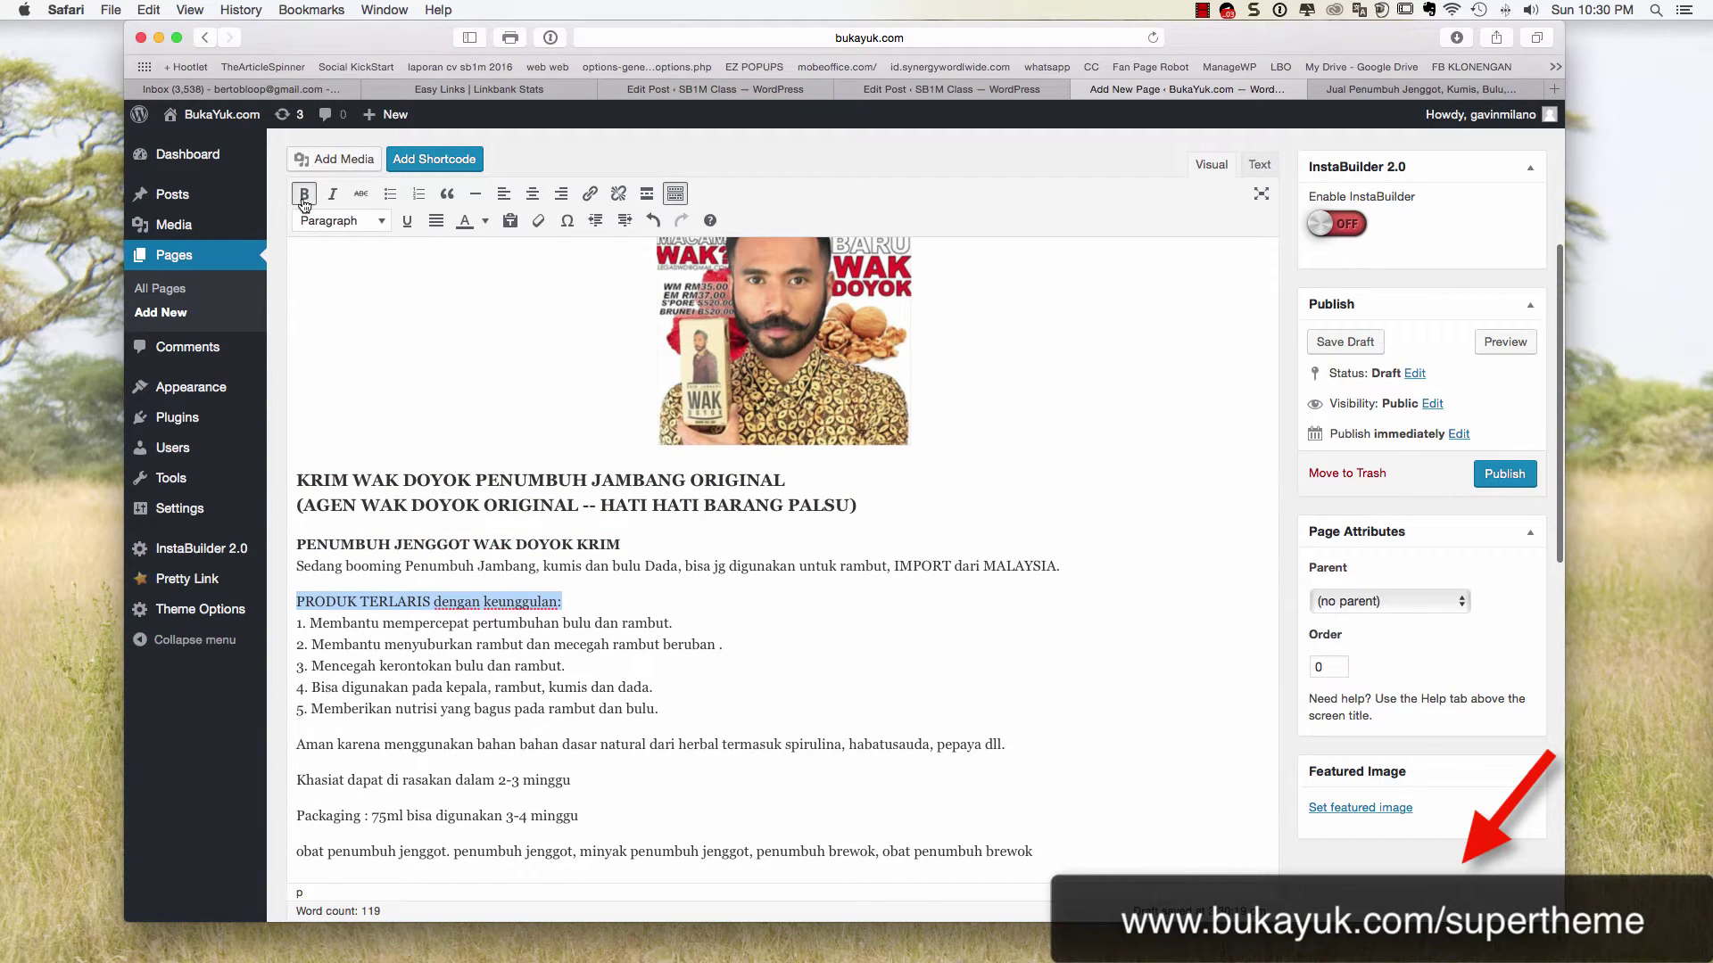
click(304, 193)
scroll(435, 448, down, 1)
scroll(627, 544, down, 6)
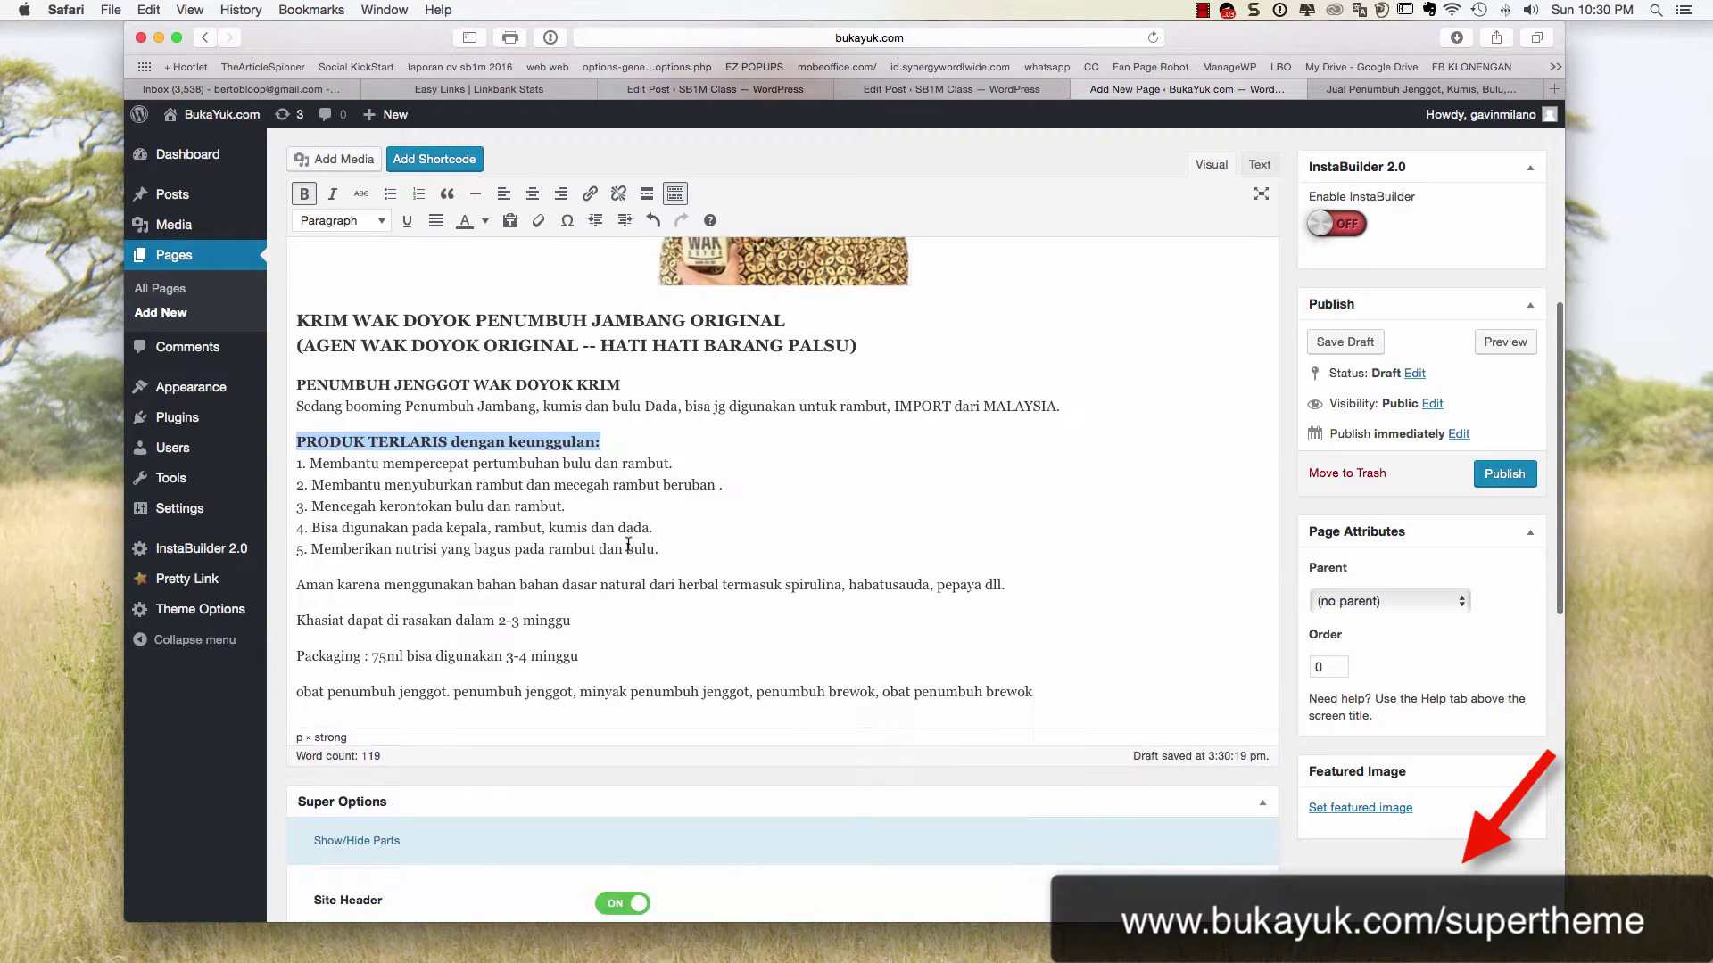
Add an empty paragraph after the last line of the description
click(1053, 524)
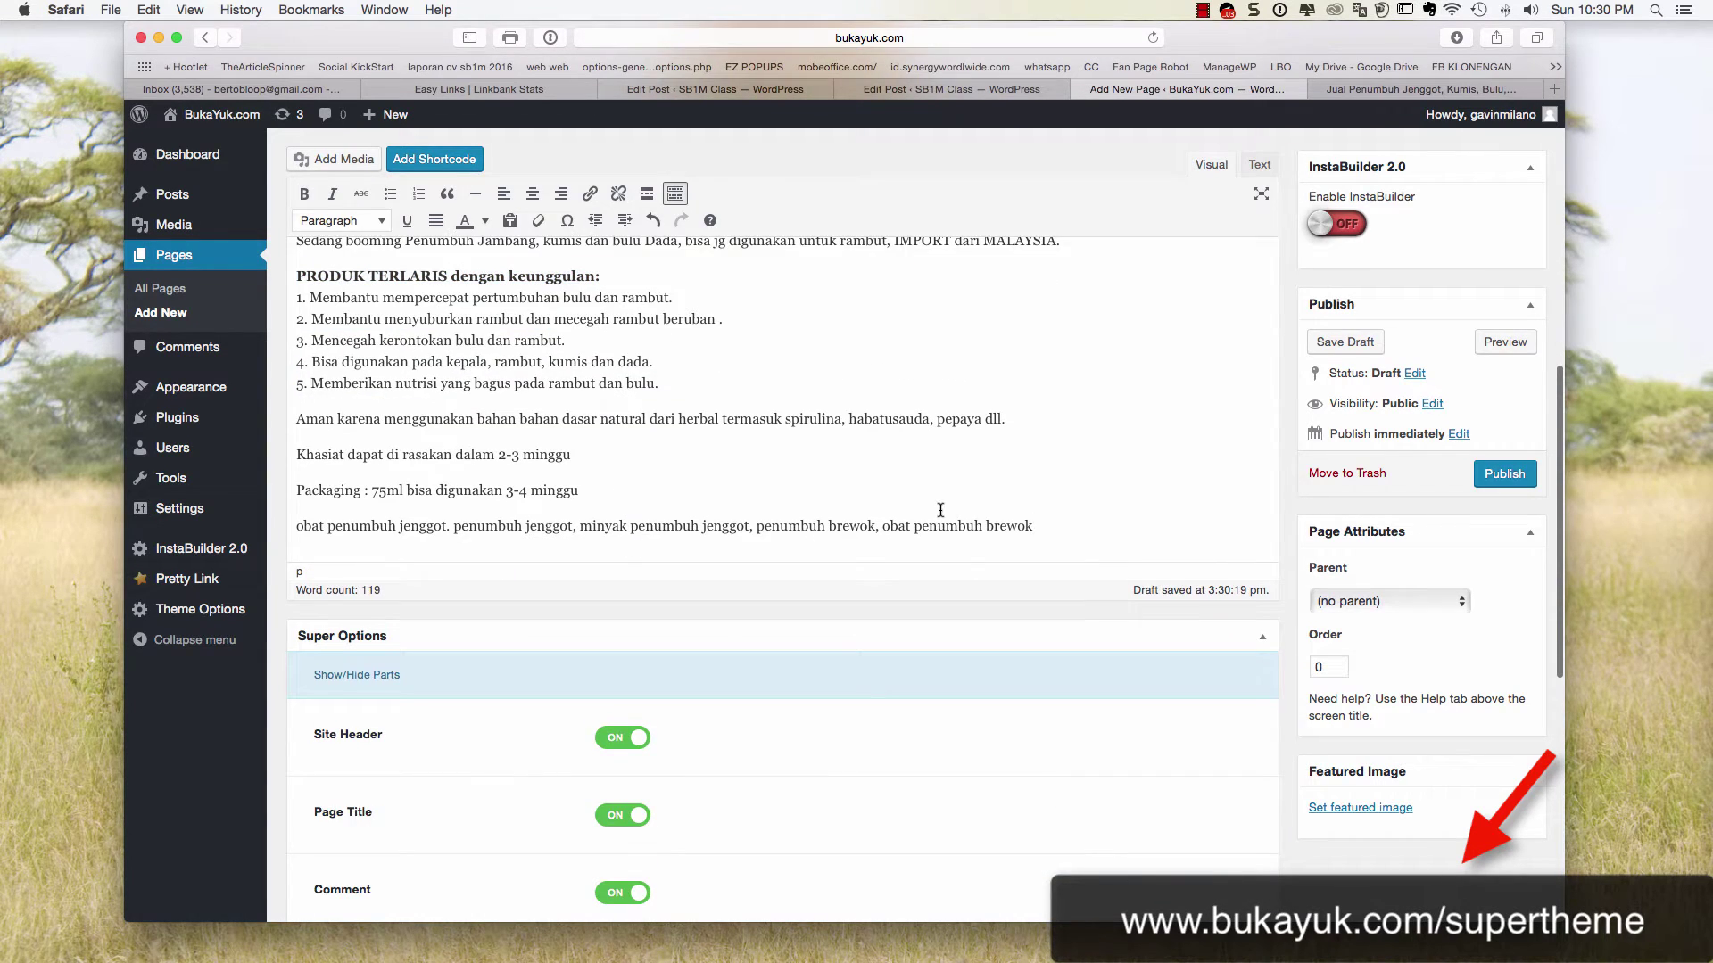
scroll(940, 509, up, 1)
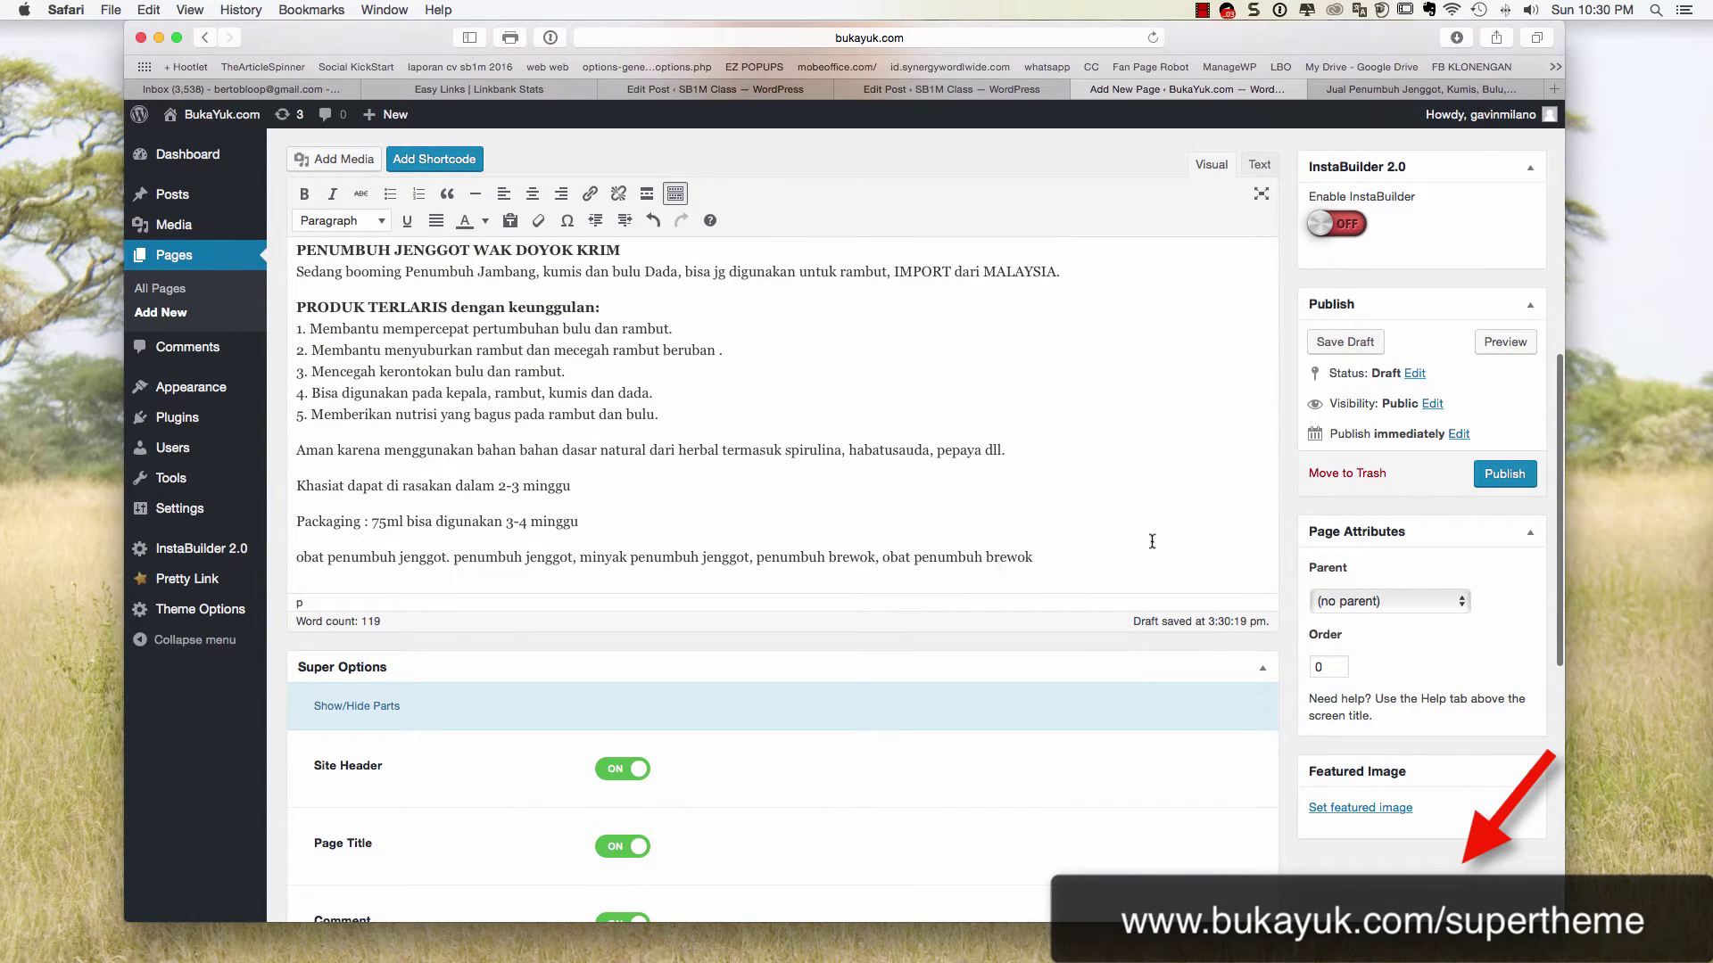
key(Return)
scroll(479, 308, up, 1)
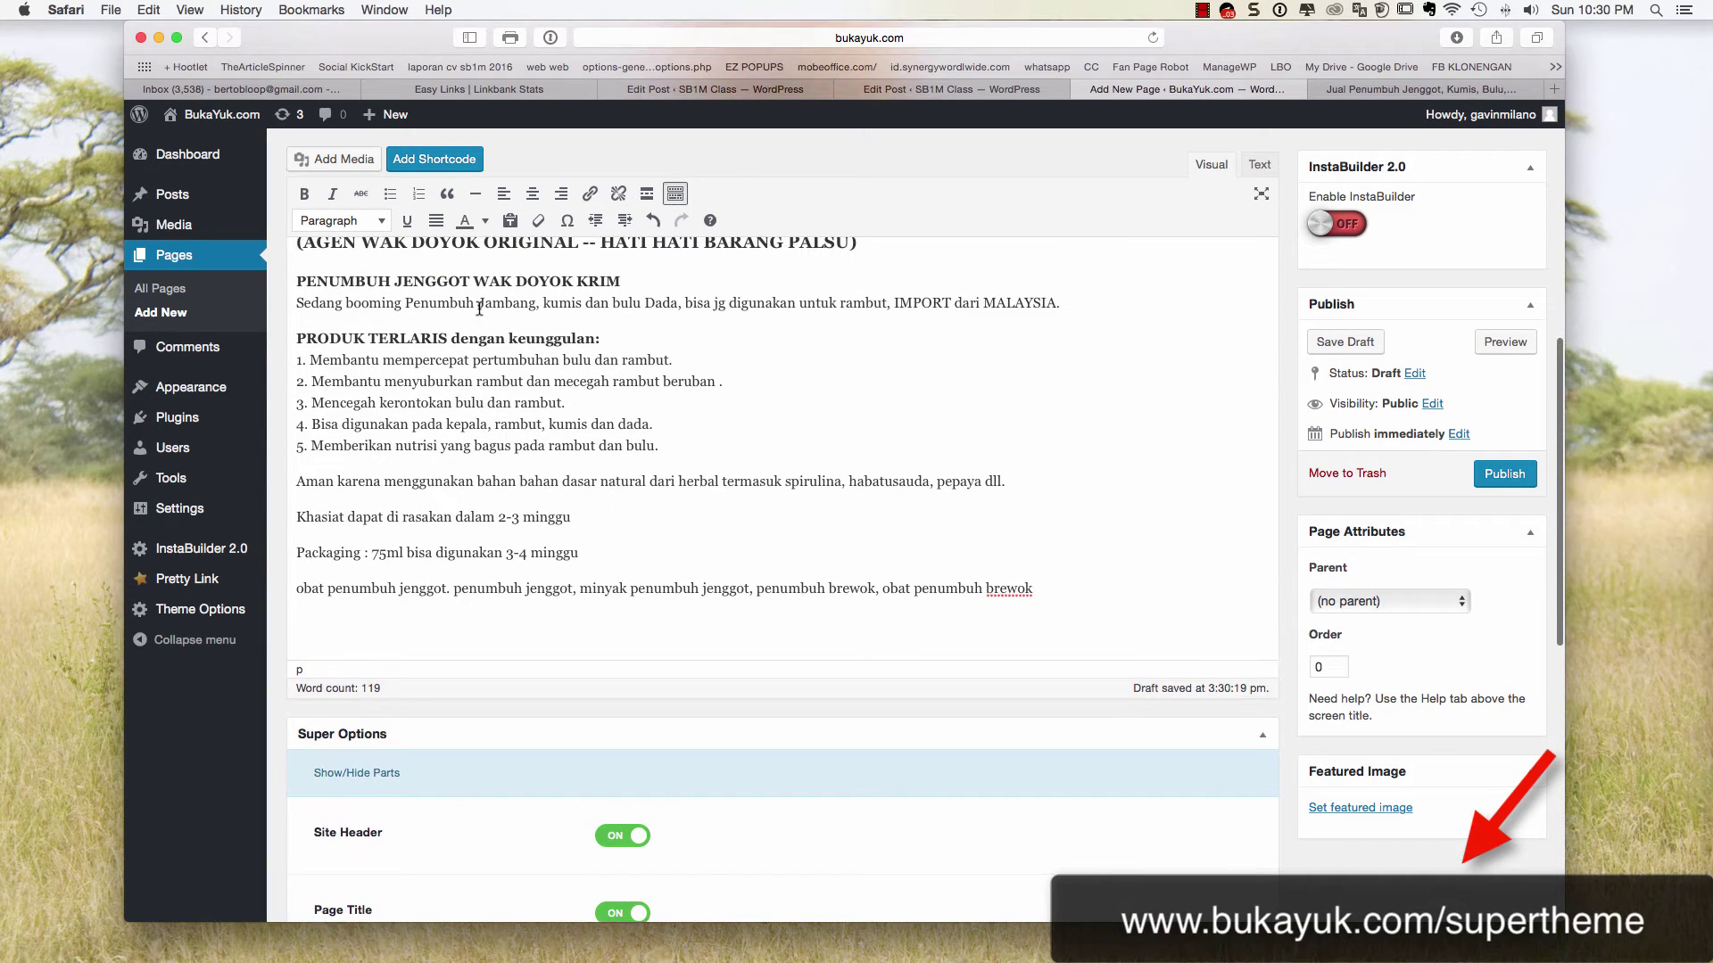
Pick Supper Button in Add Shortcode, focus its Target URL, then switch to the SB1M Class tutorial post
click(435, 160)
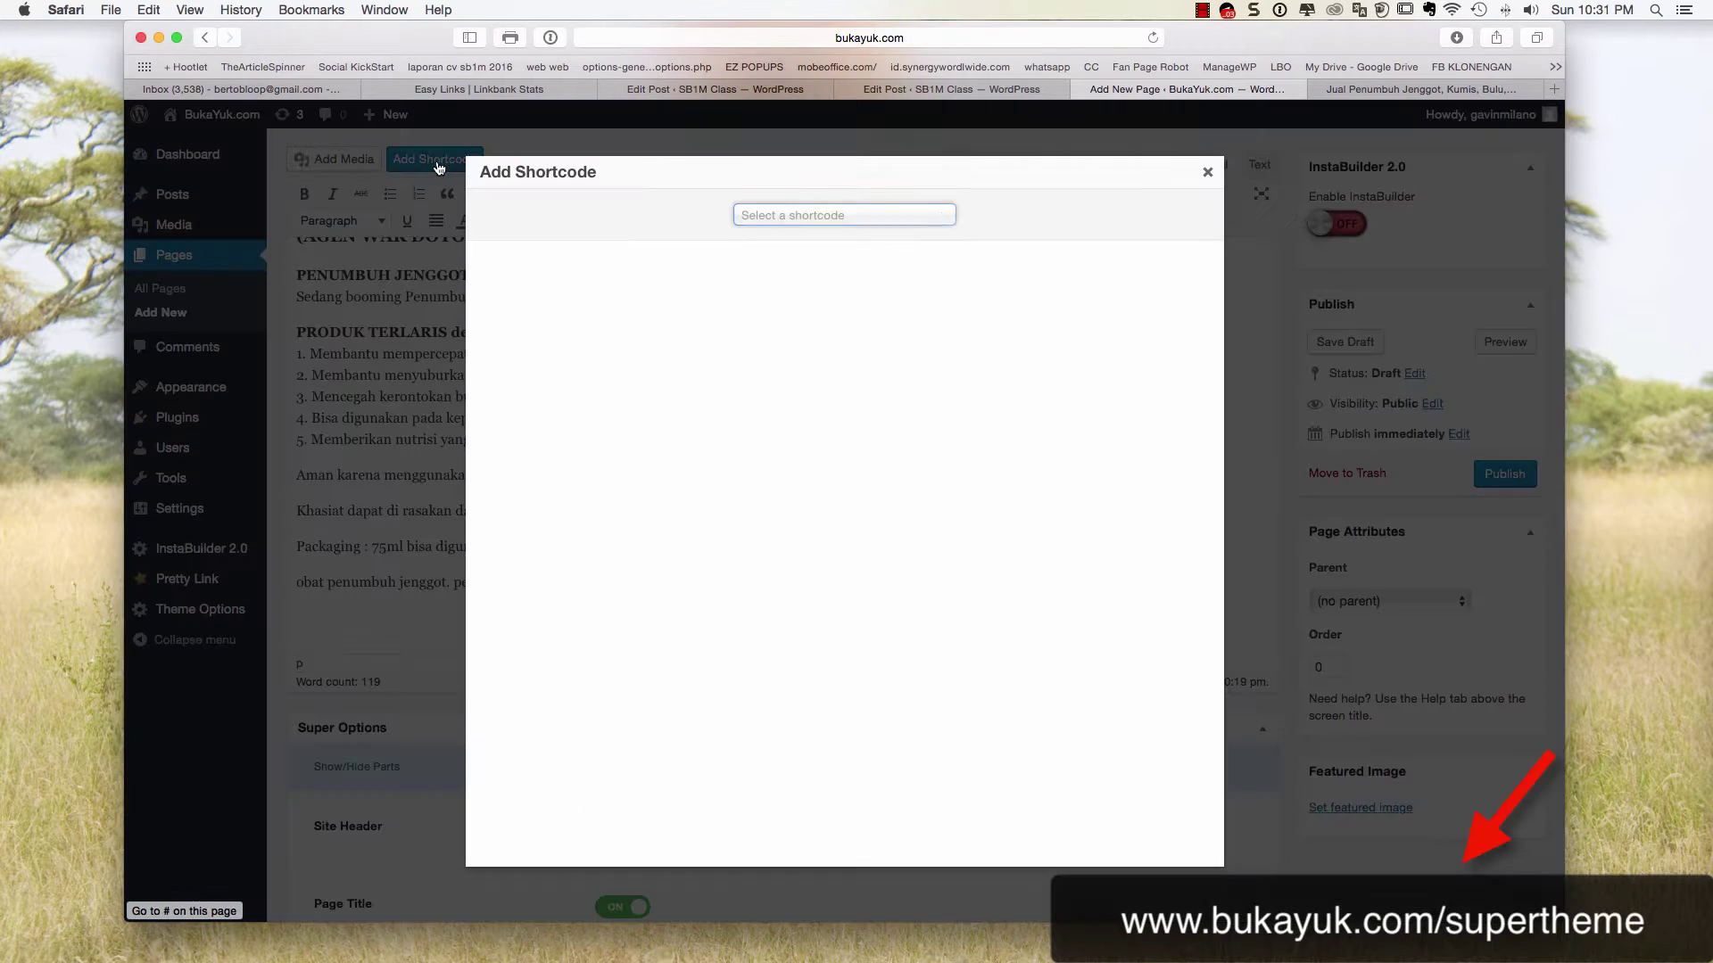
click(849, 211)
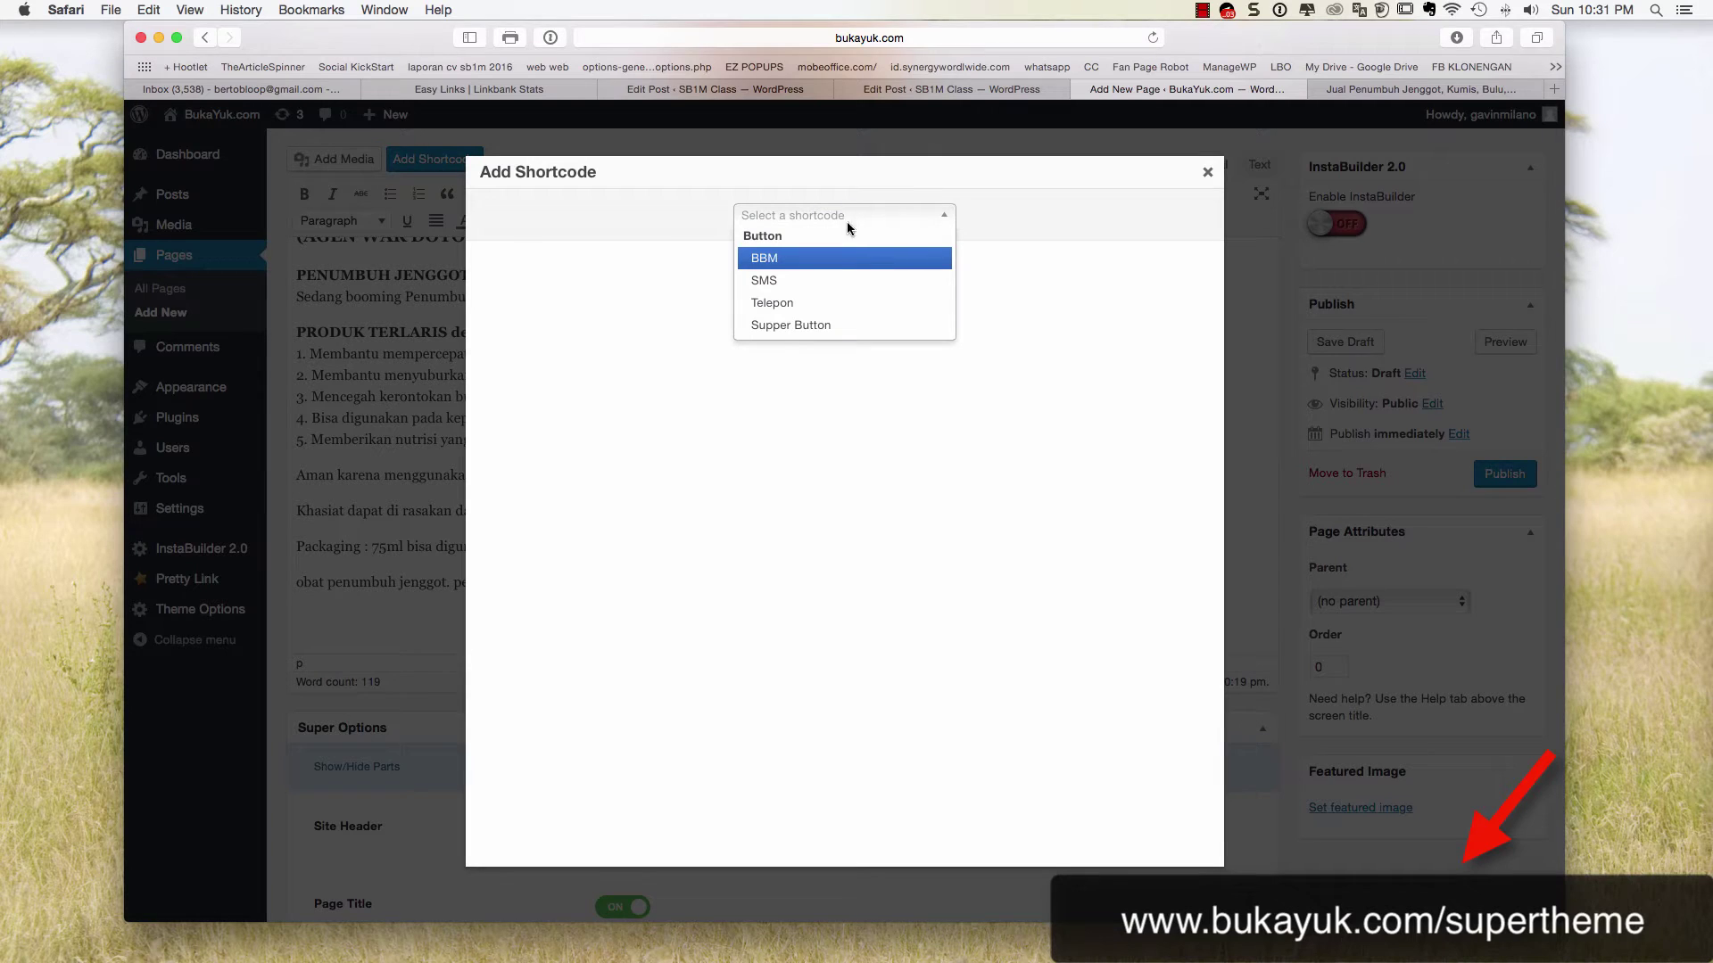
click(810, 327)
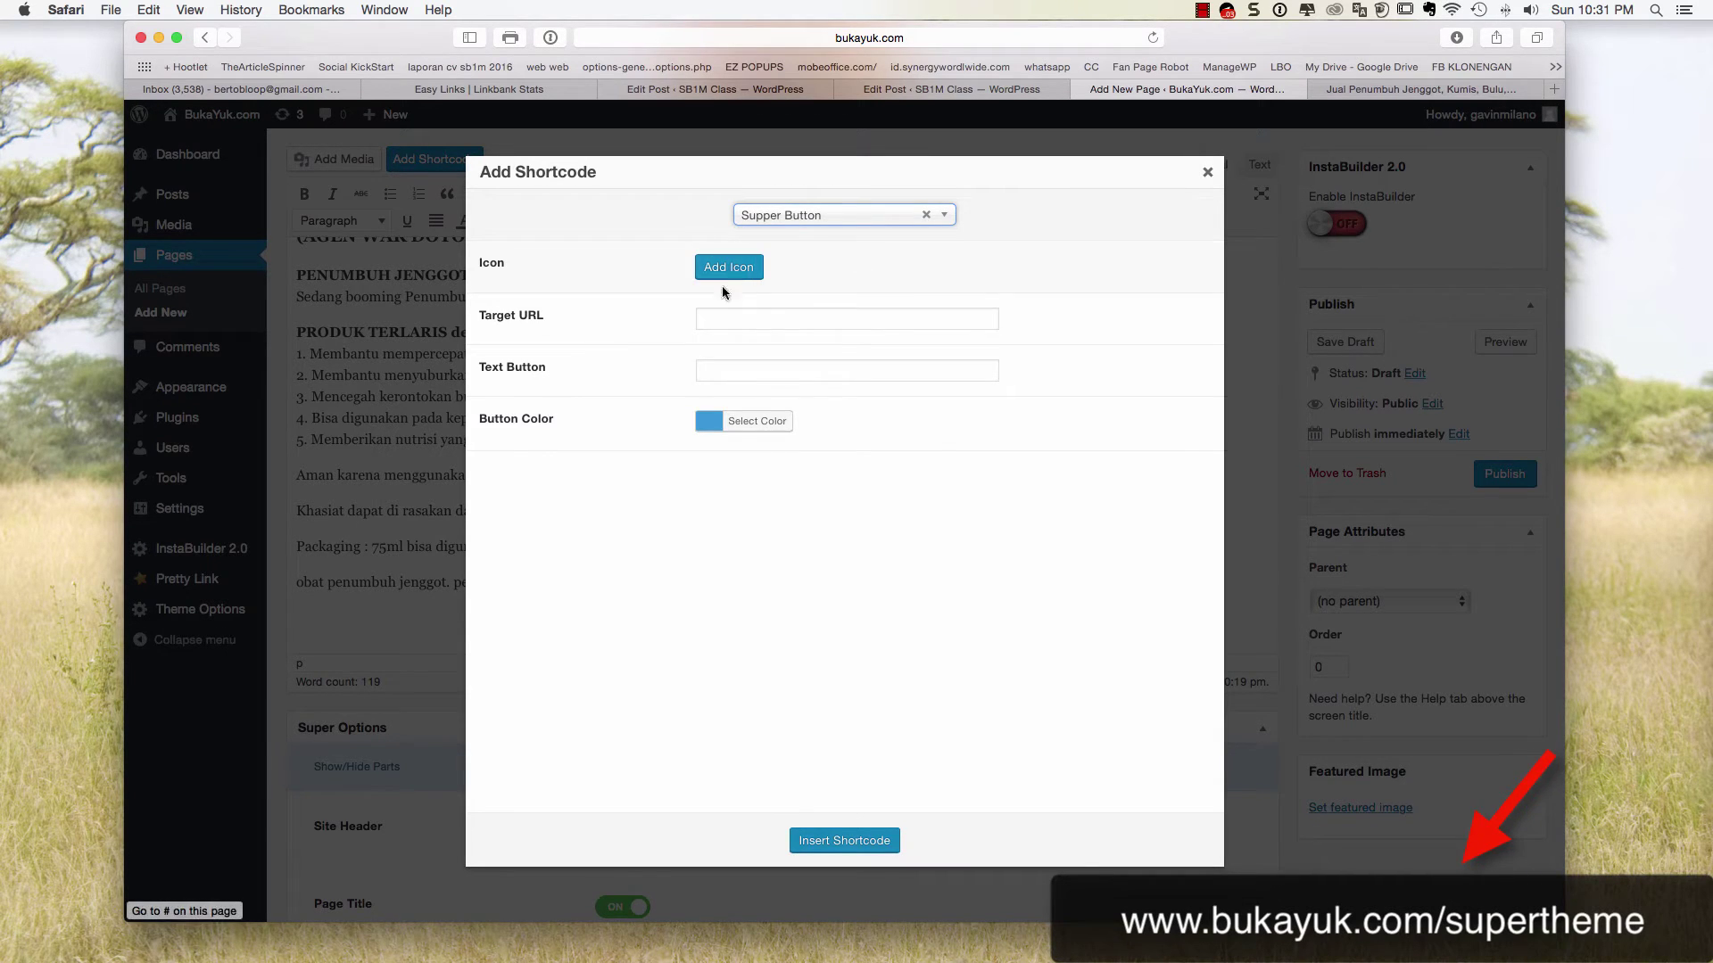
click(730, 318)
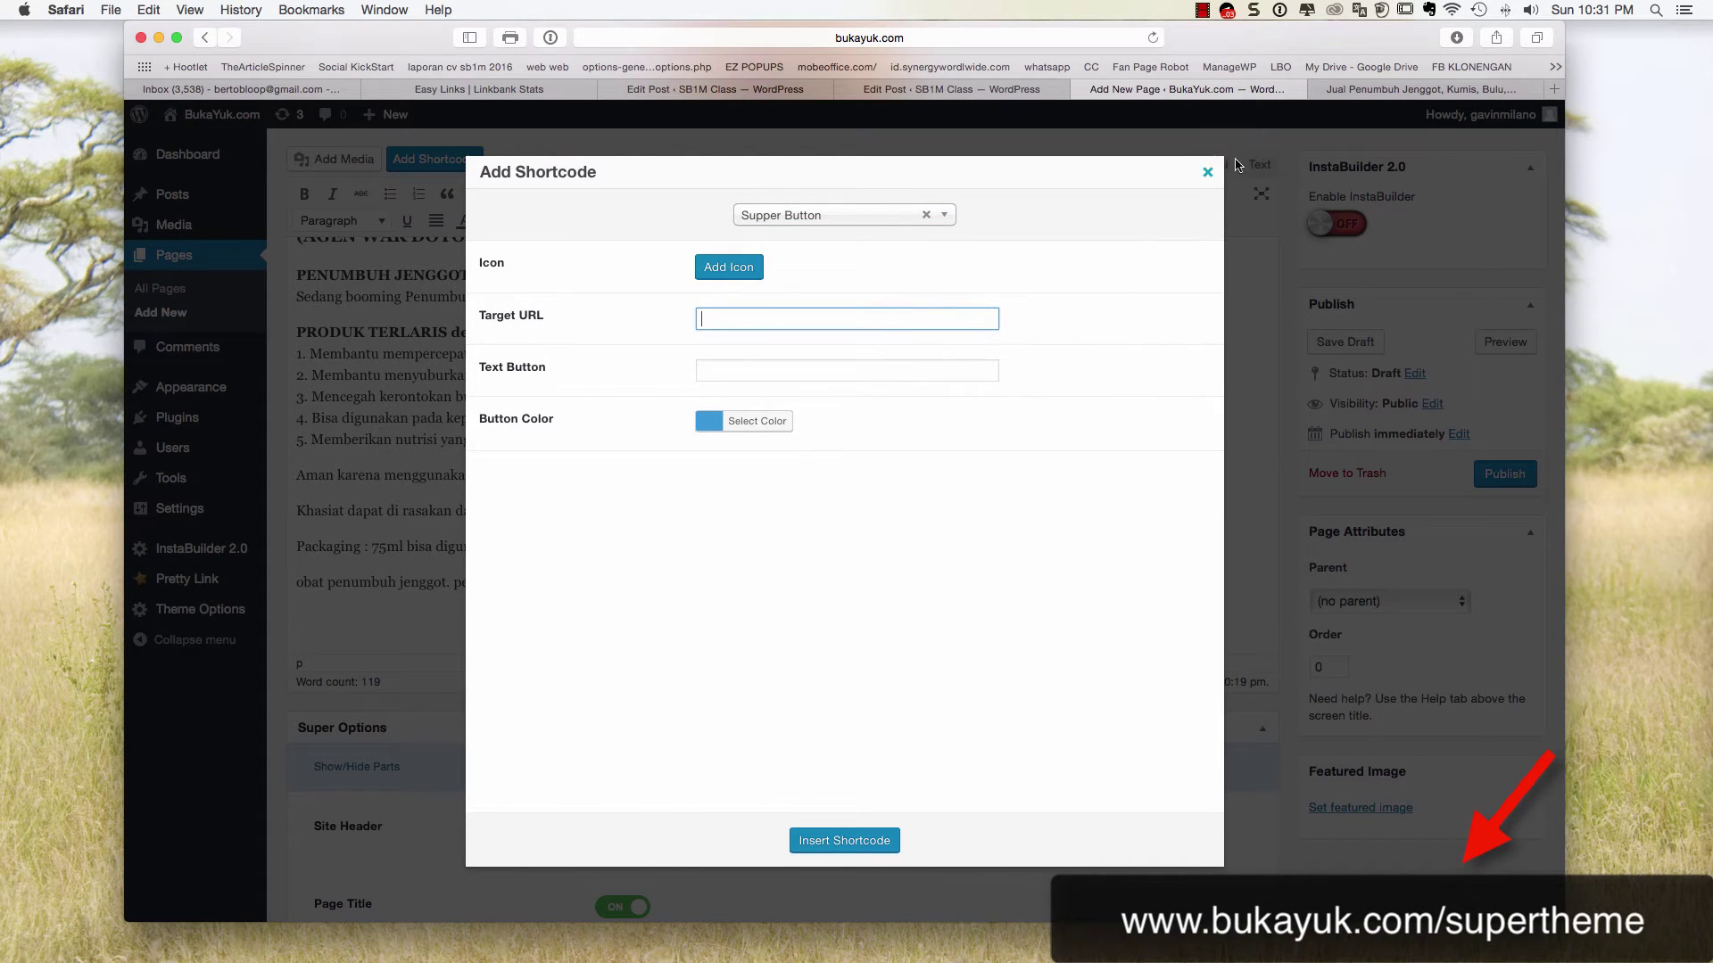
click(909, 95)
scroll(784, 218, down, 15)
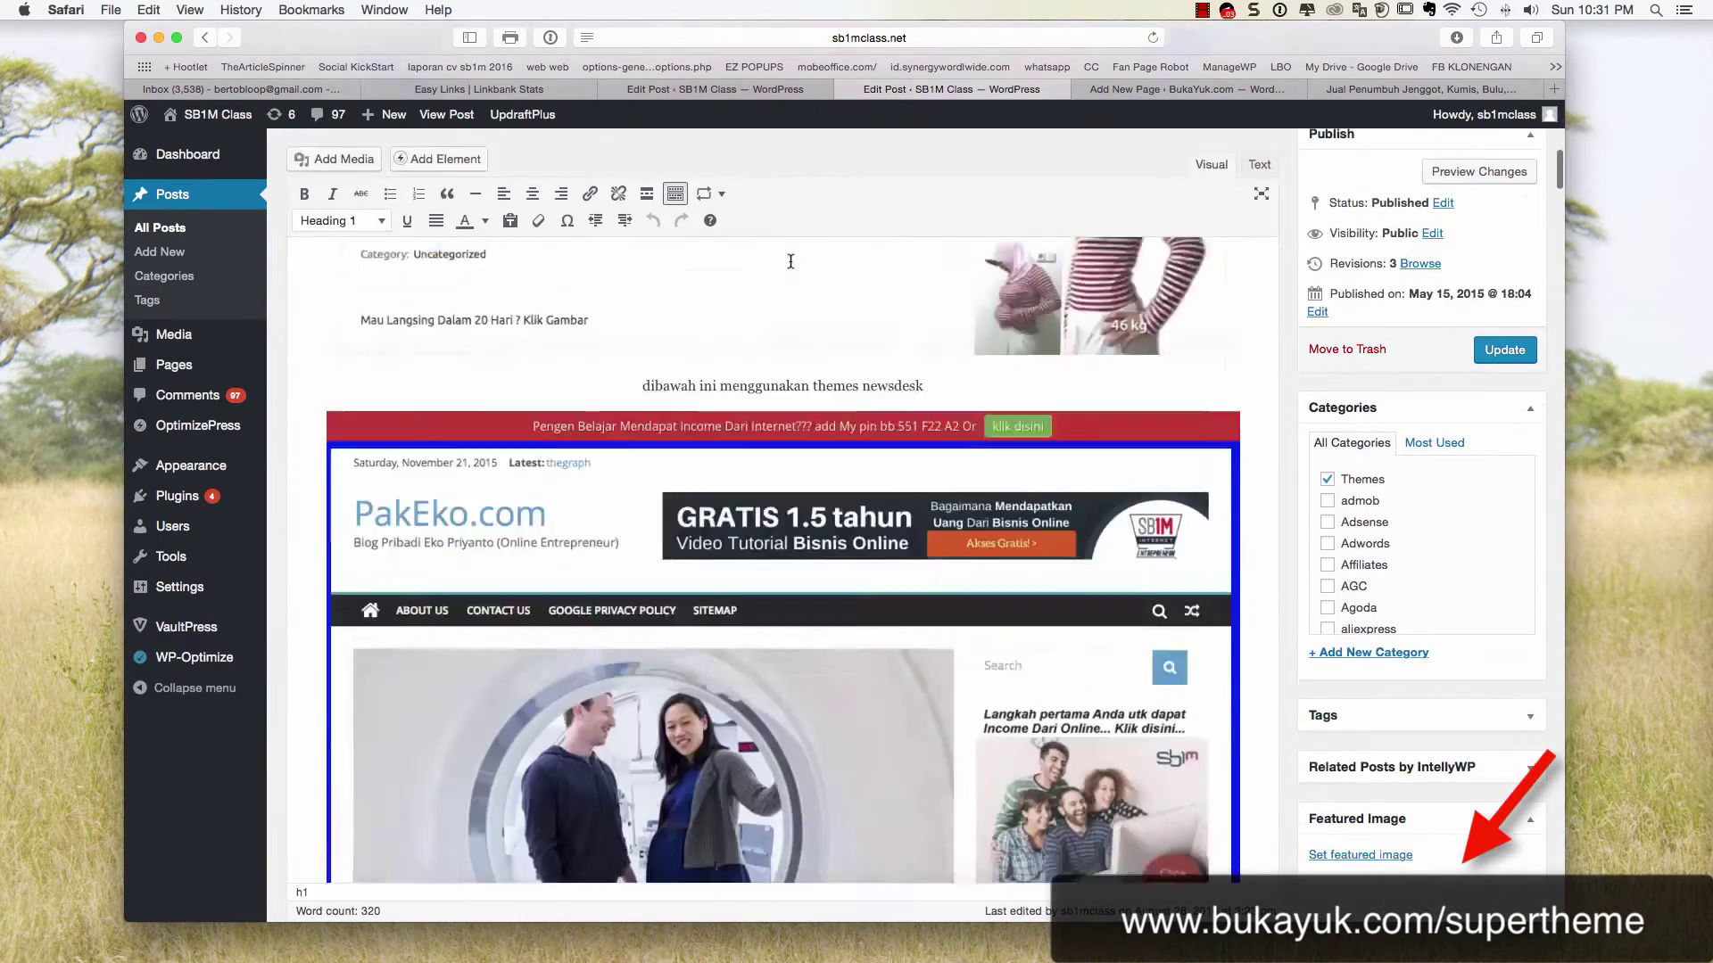
Scroll the SB1M Class tutorial post down to its Add Shortcode screenshots
click(714, 89)
scroll(773, 305, down, 10)
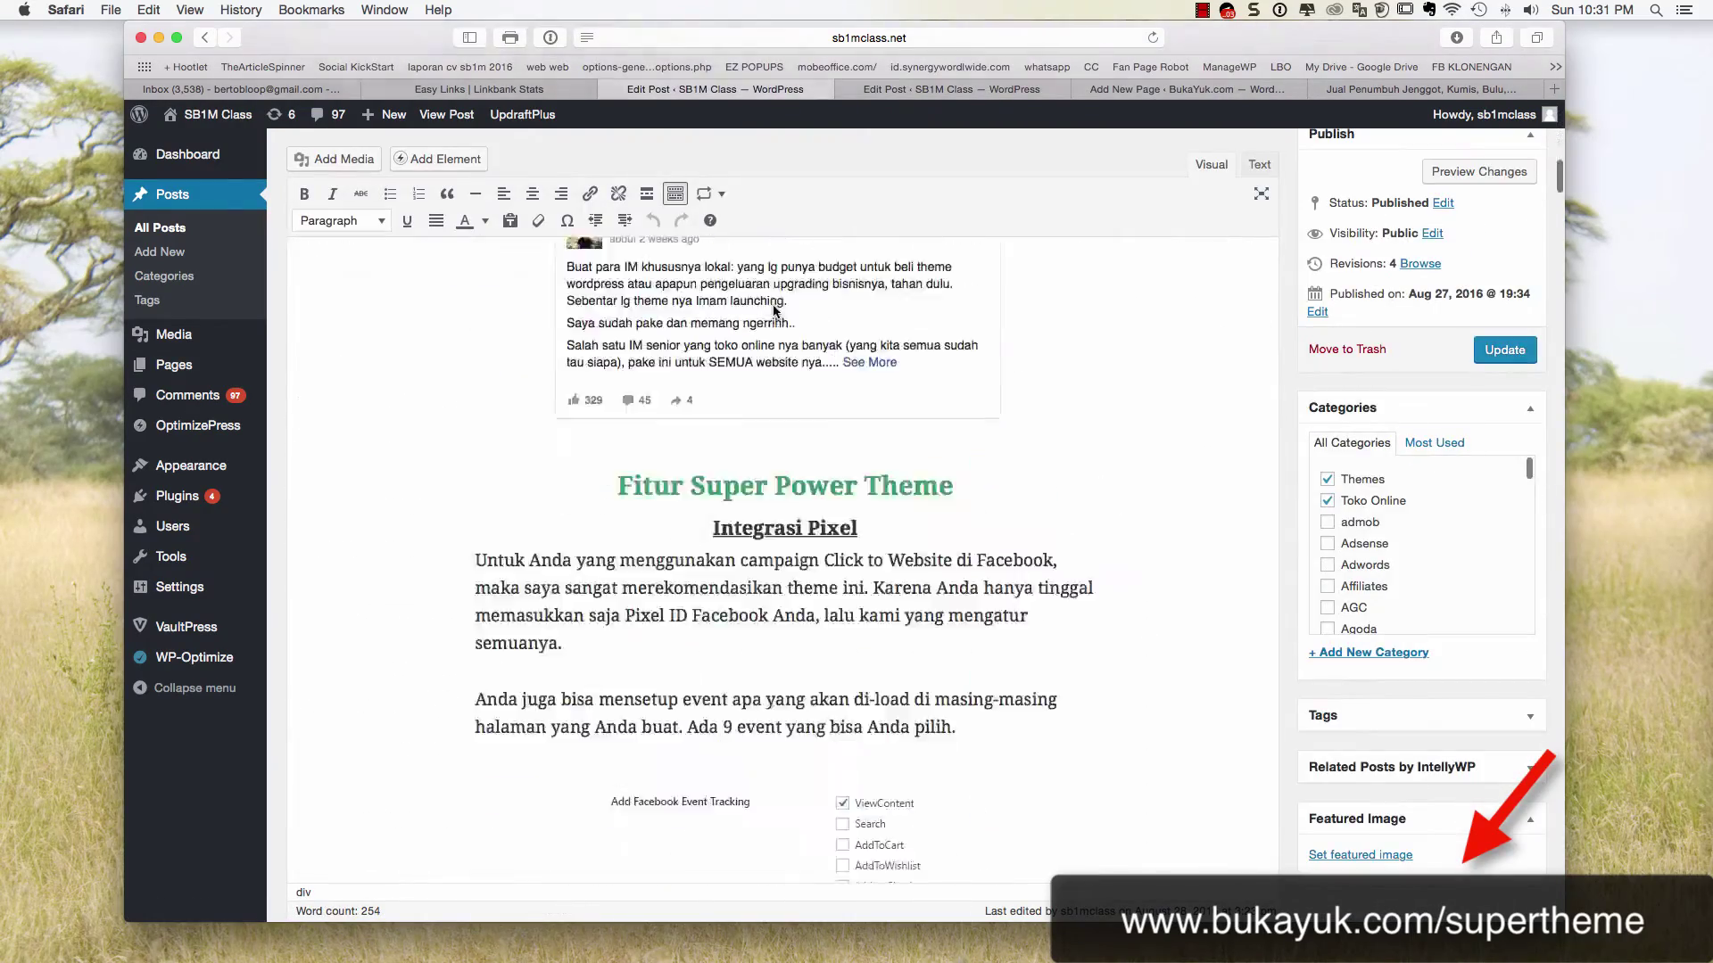
scroll(774, 305, down, 20)
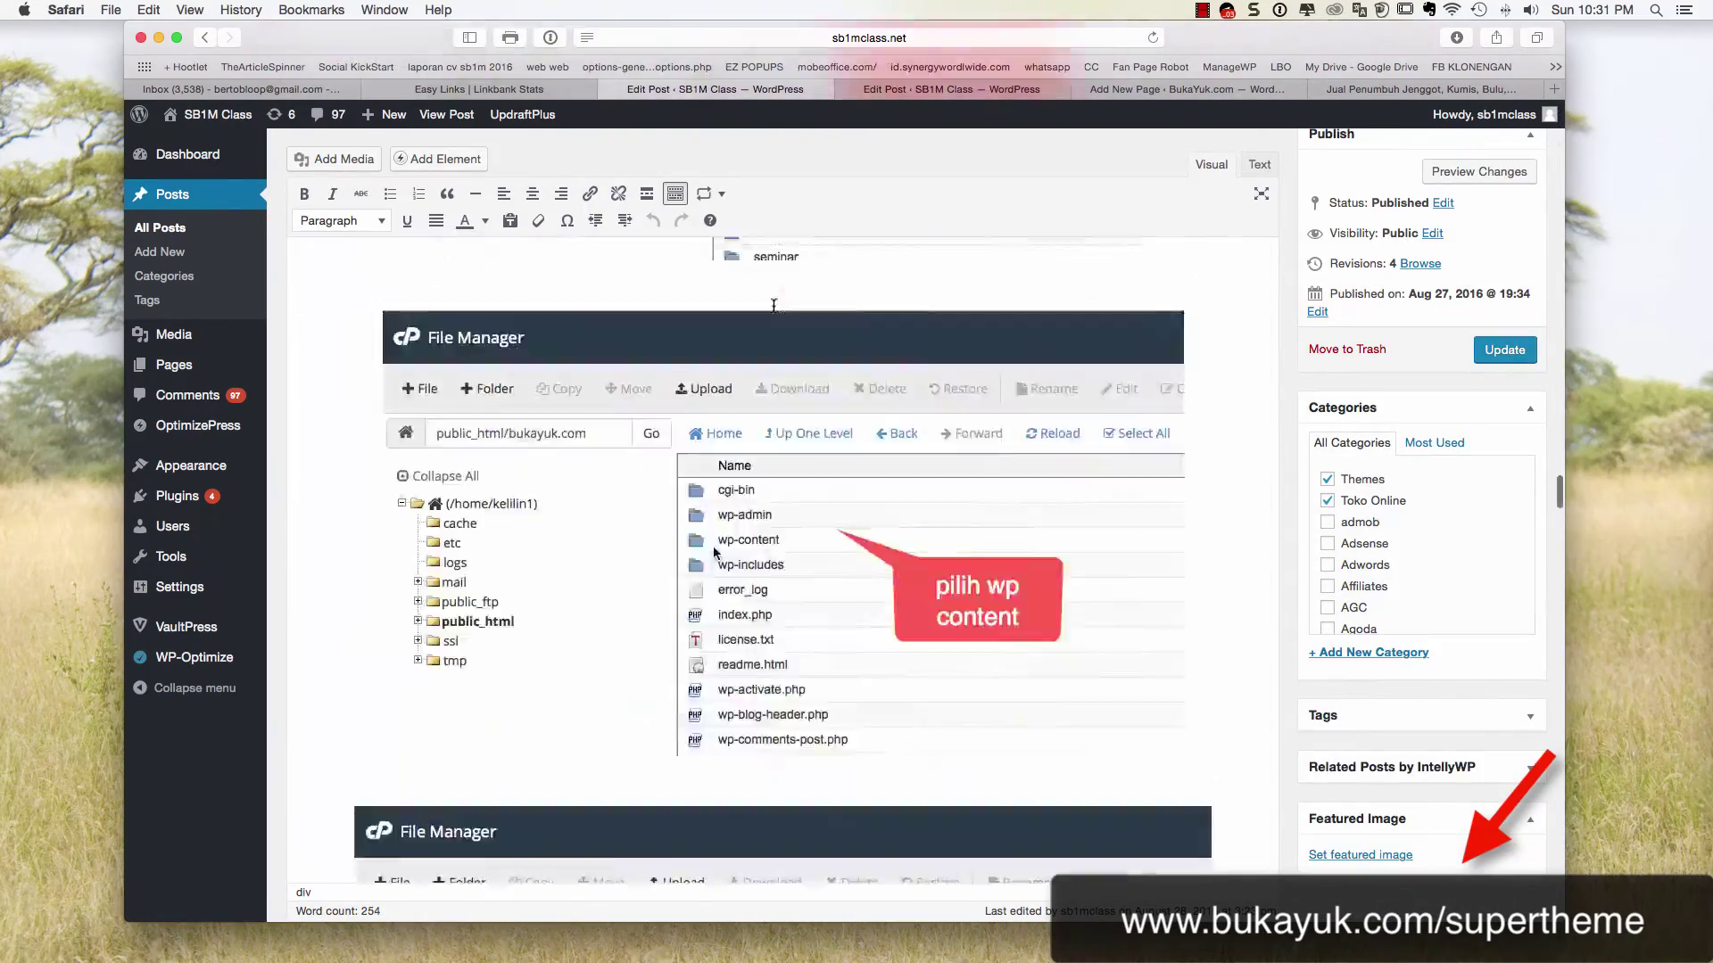
scroll(773, 305, down, 20)
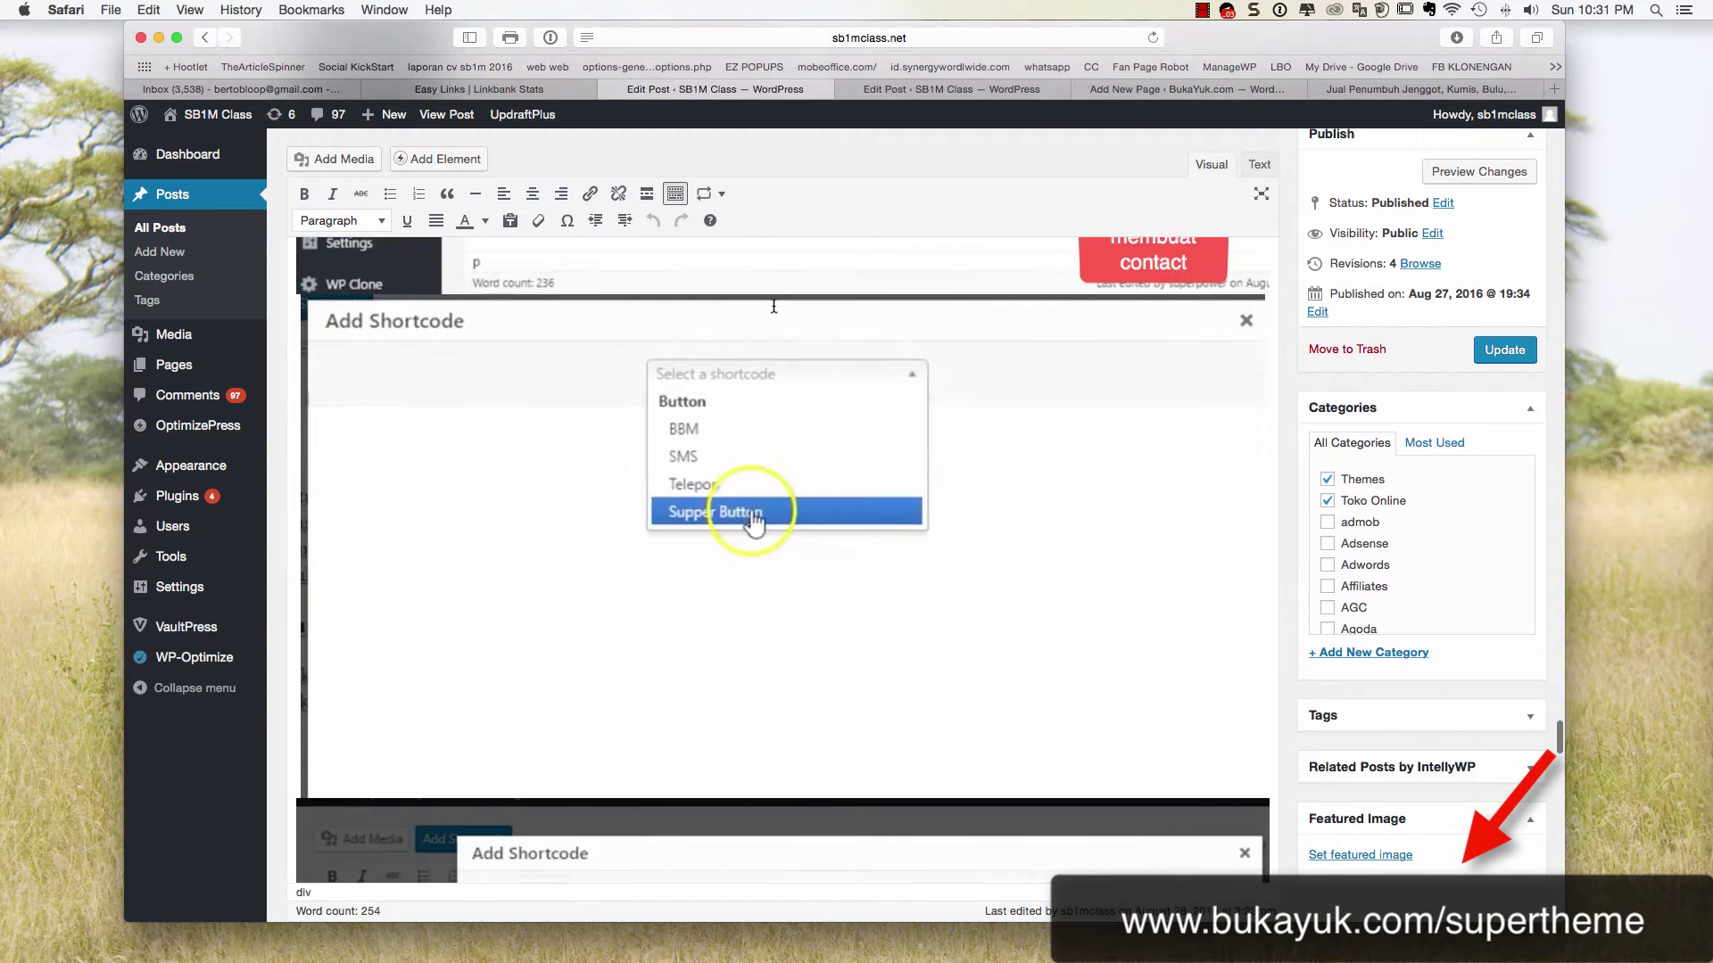
scroll(773, 305, down, 2)
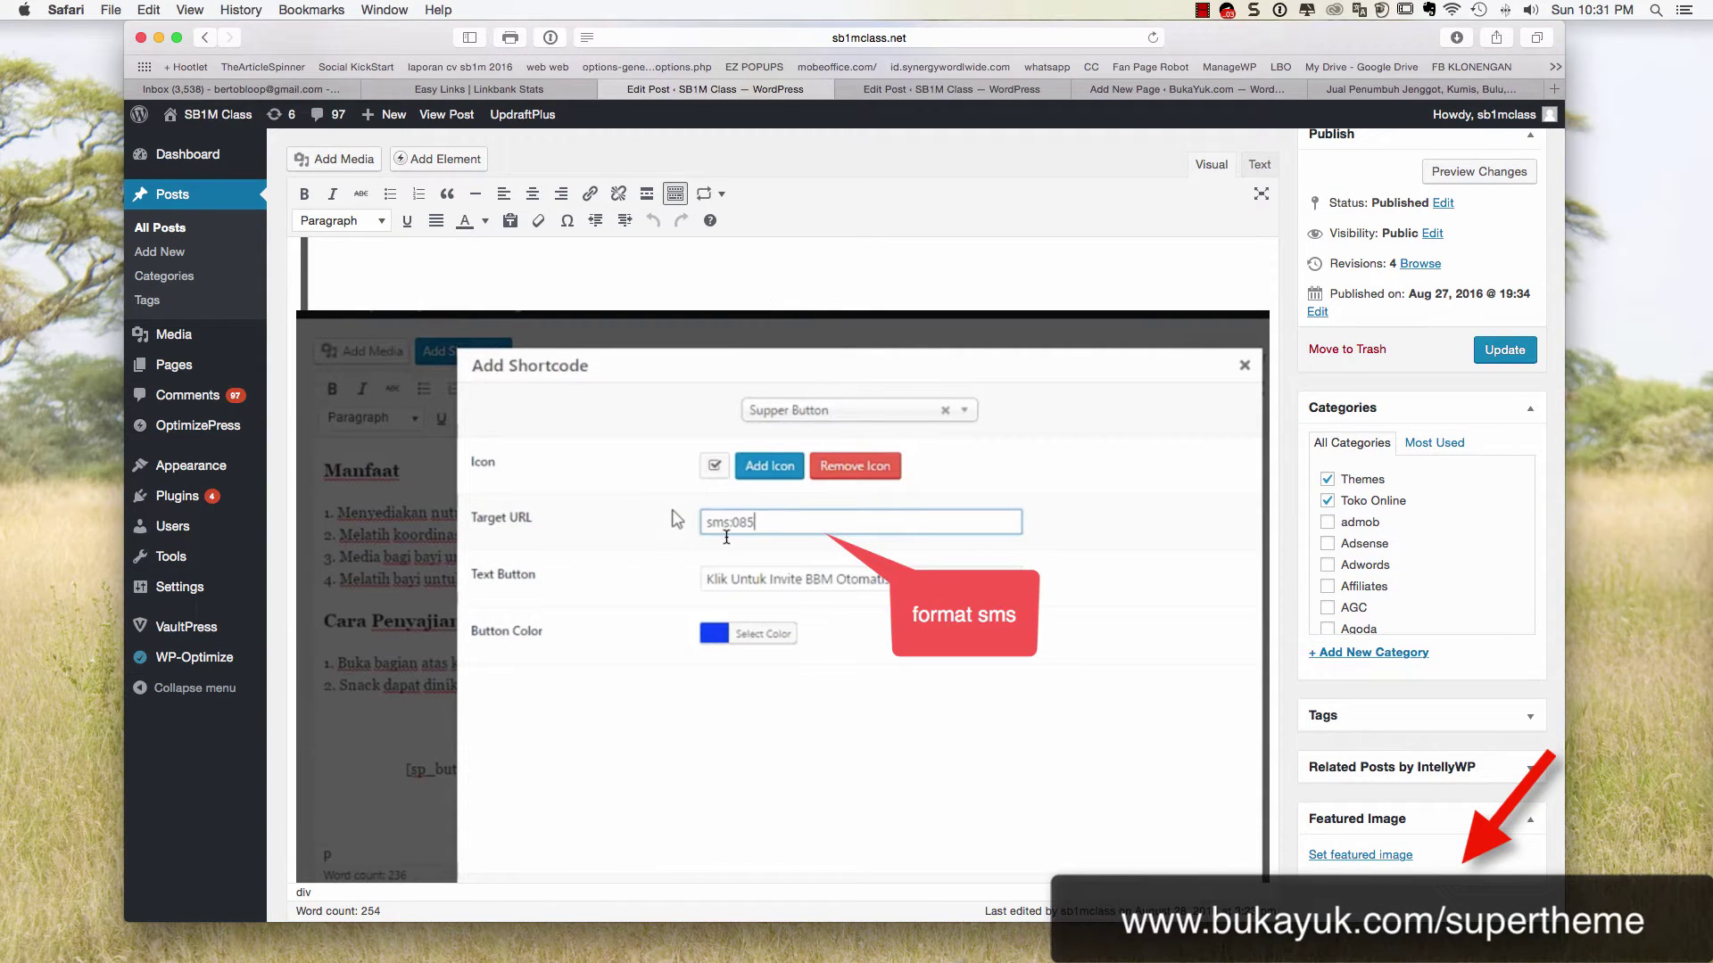
scroll(797, 527, down, 10)
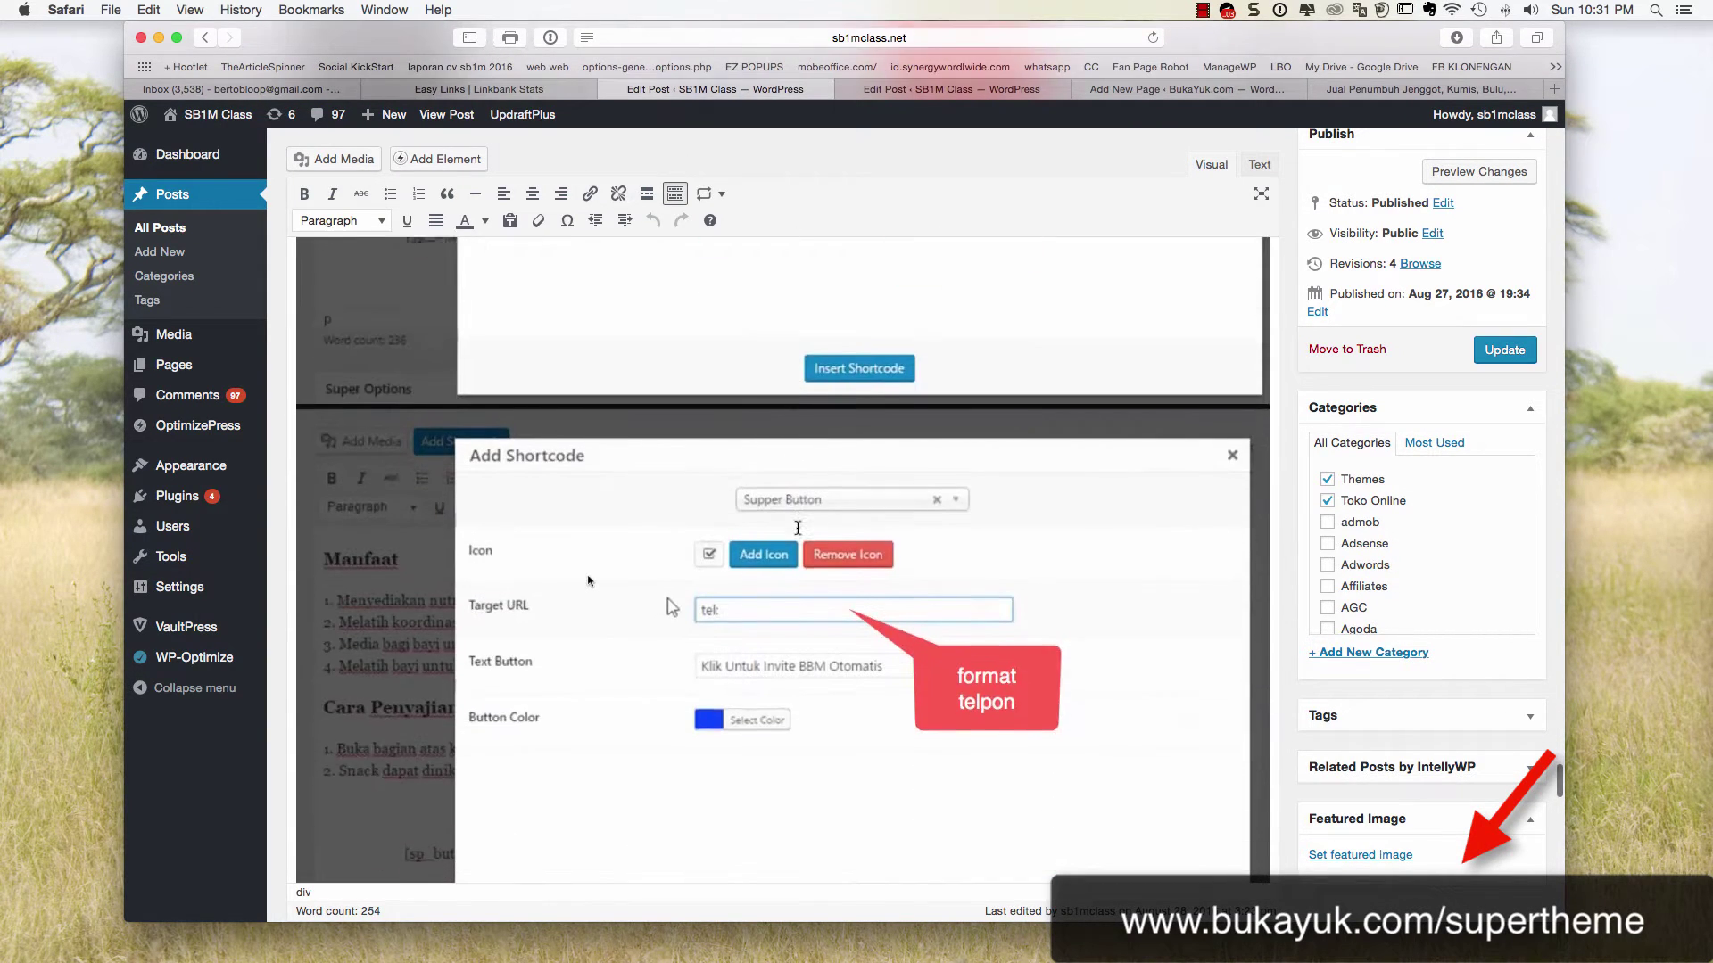
scroll(730, 589, down, 8)
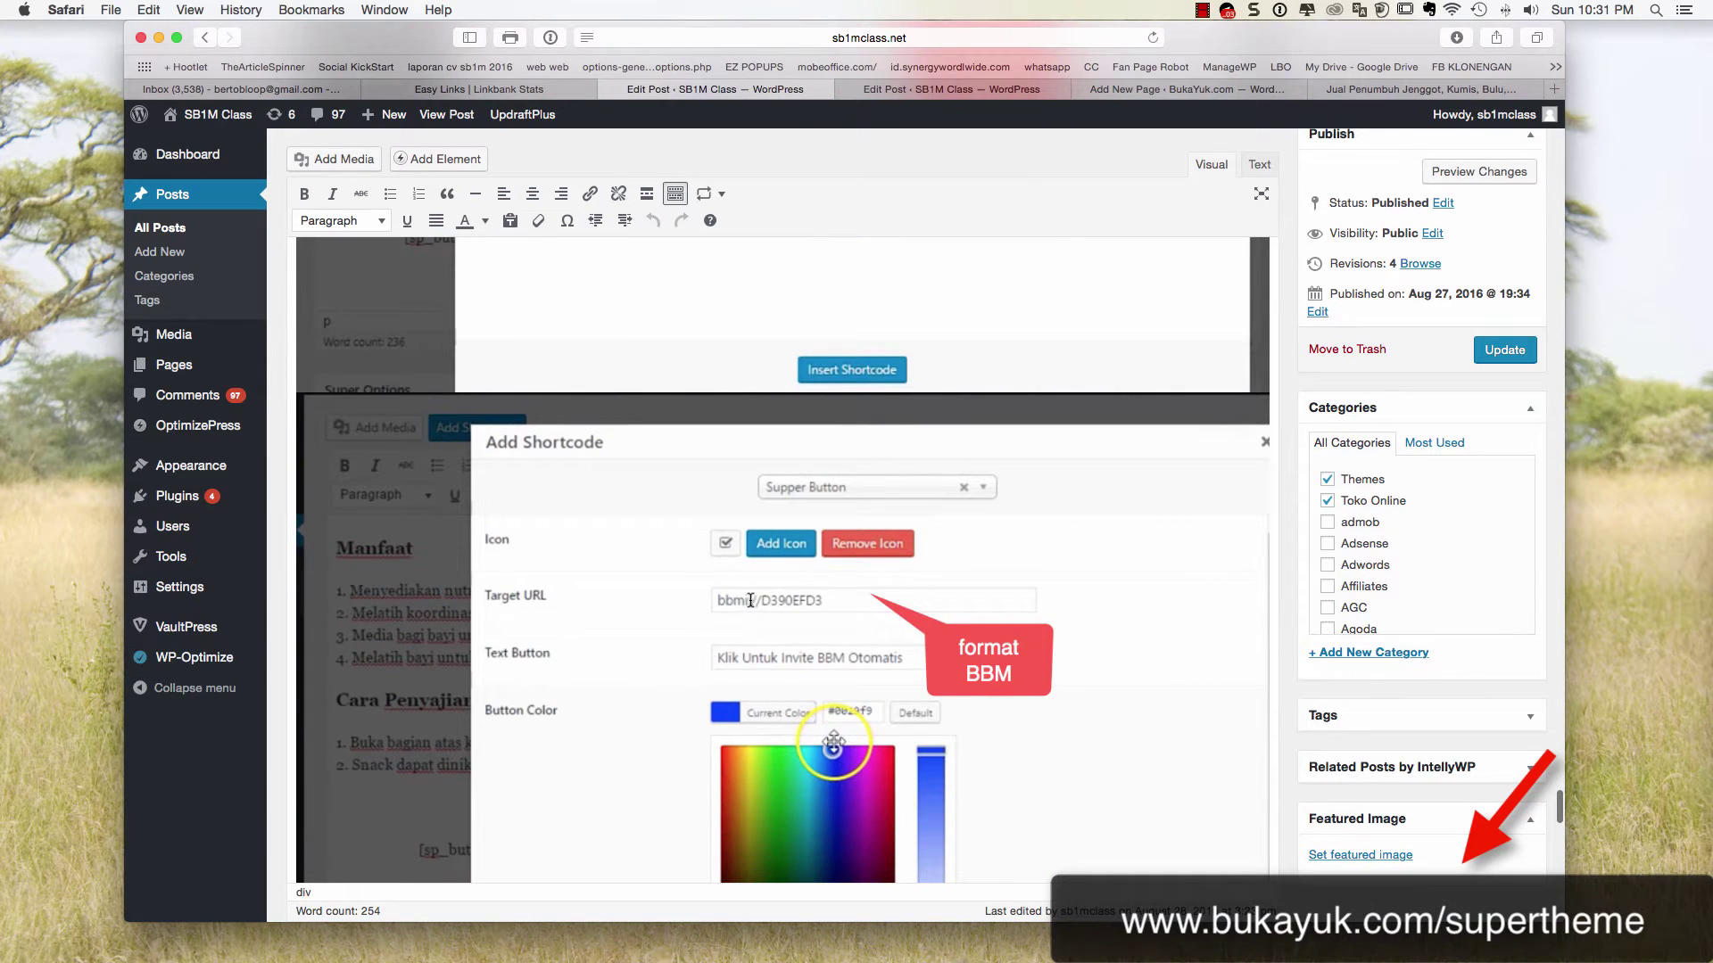
Type sms: into the BukaYuk button's Target URL, checking the tutorial example once more
click(1202, 90)
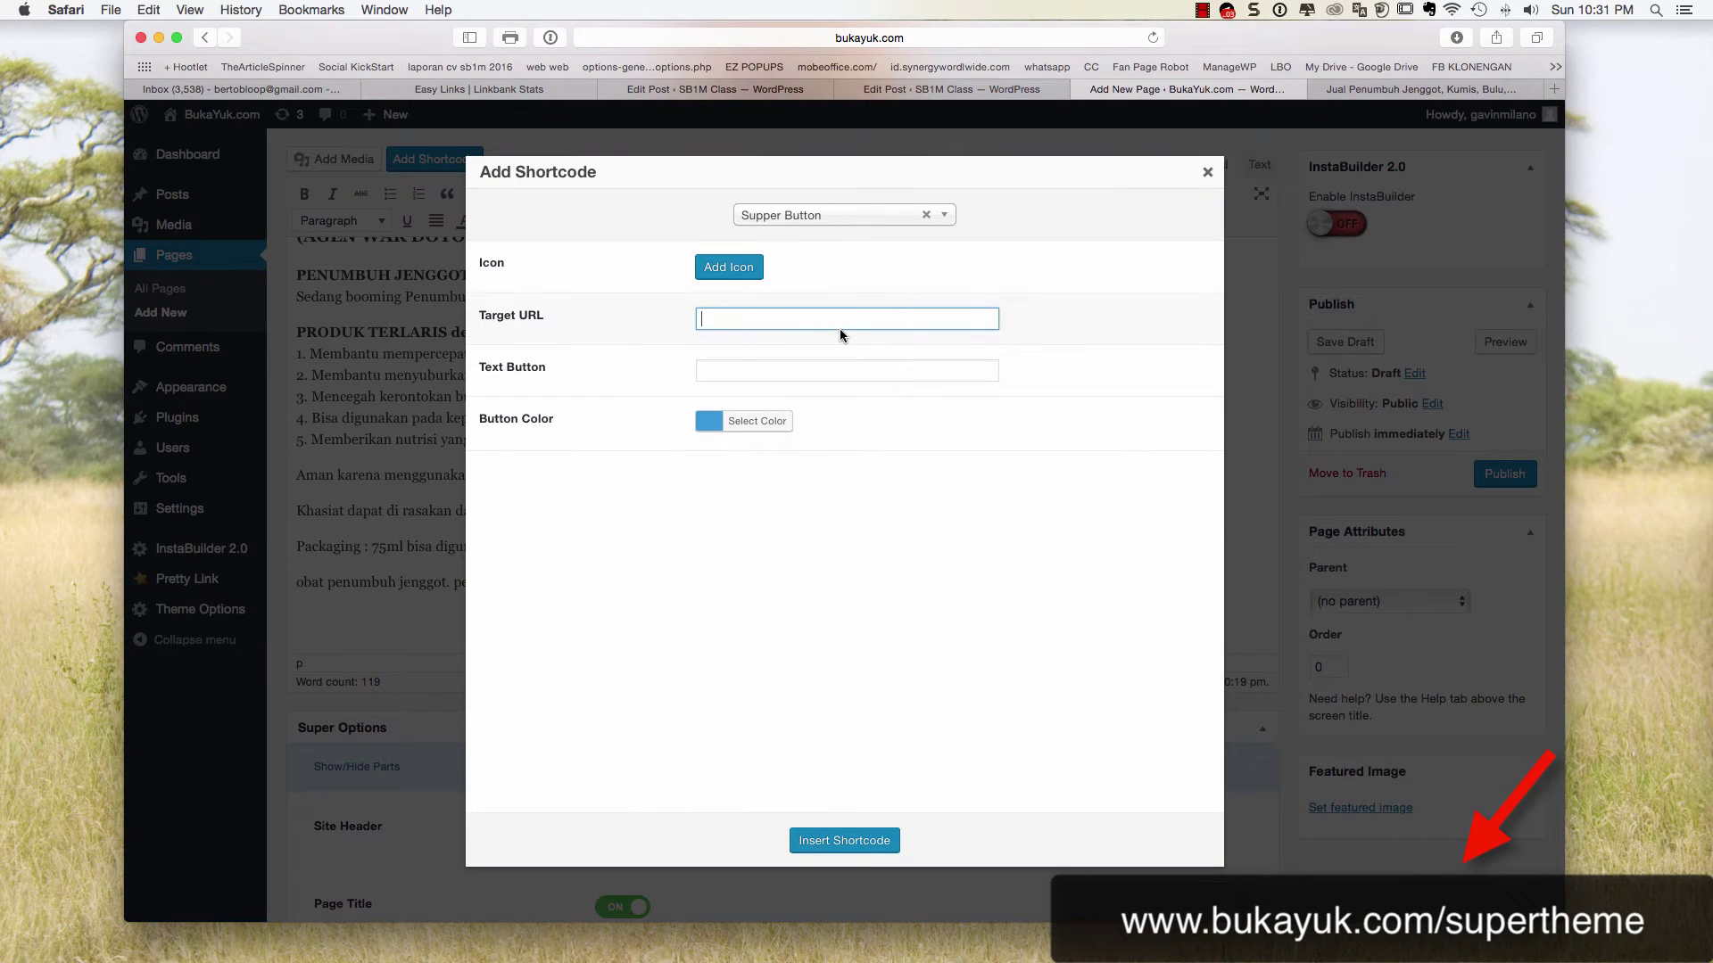
text(sms:)
click(923, 92)
click(778, 92)
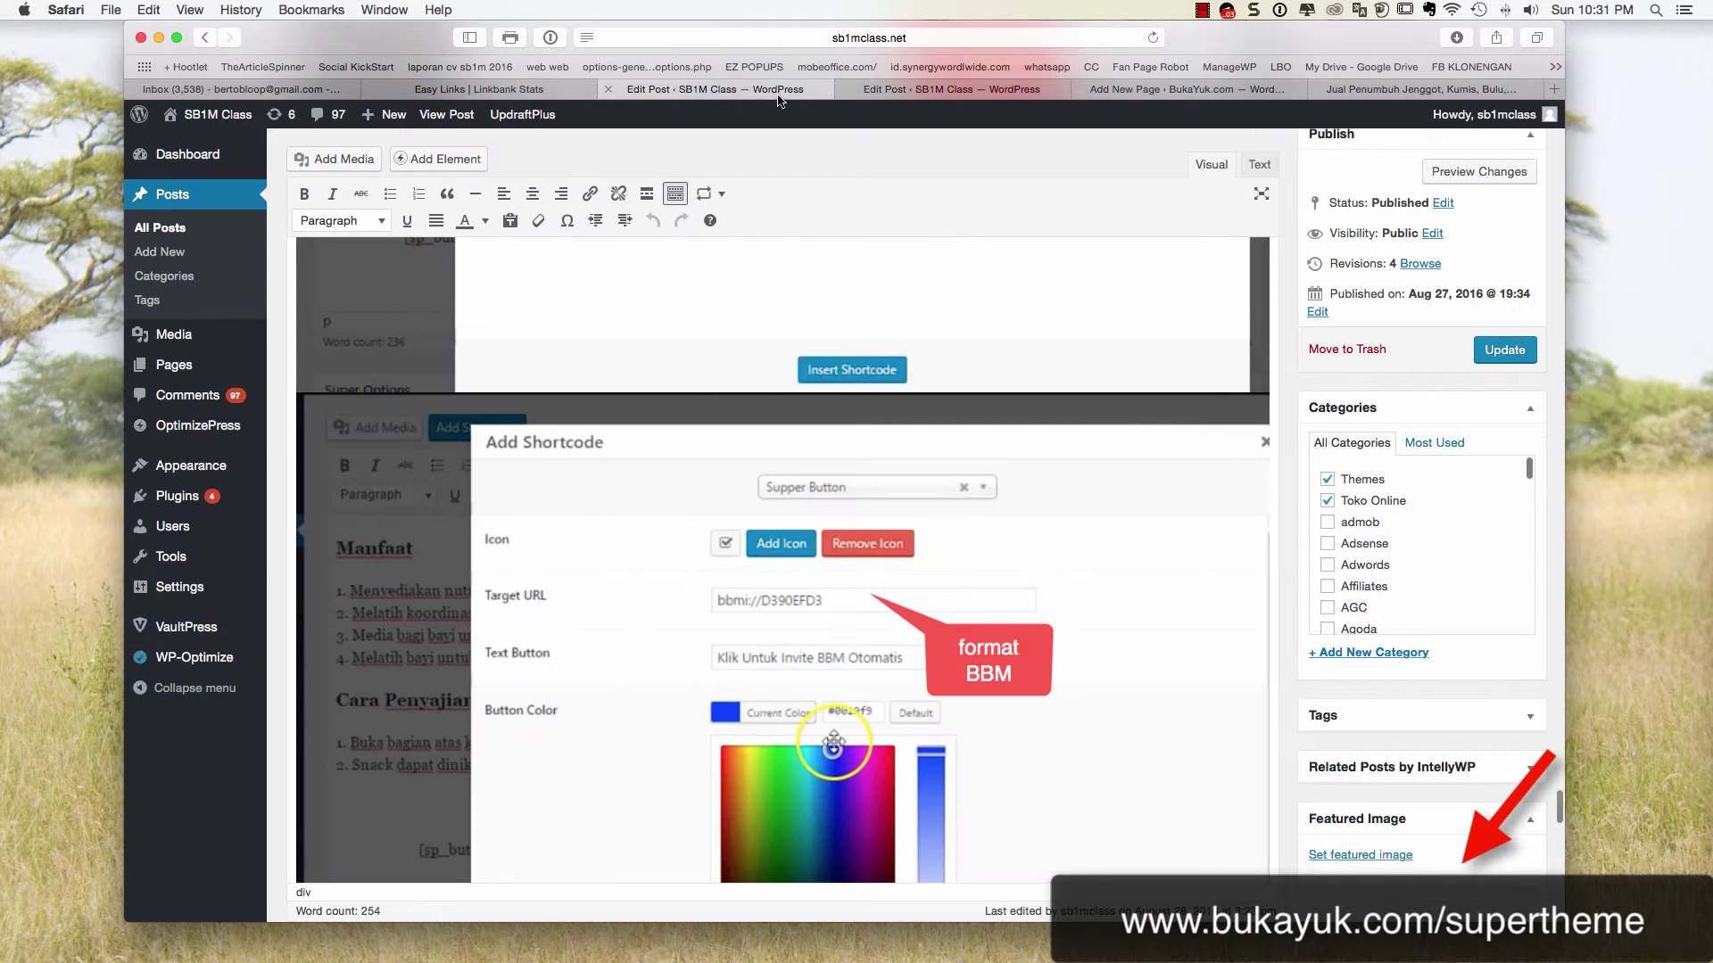
scroll(823, 240, up, 5)
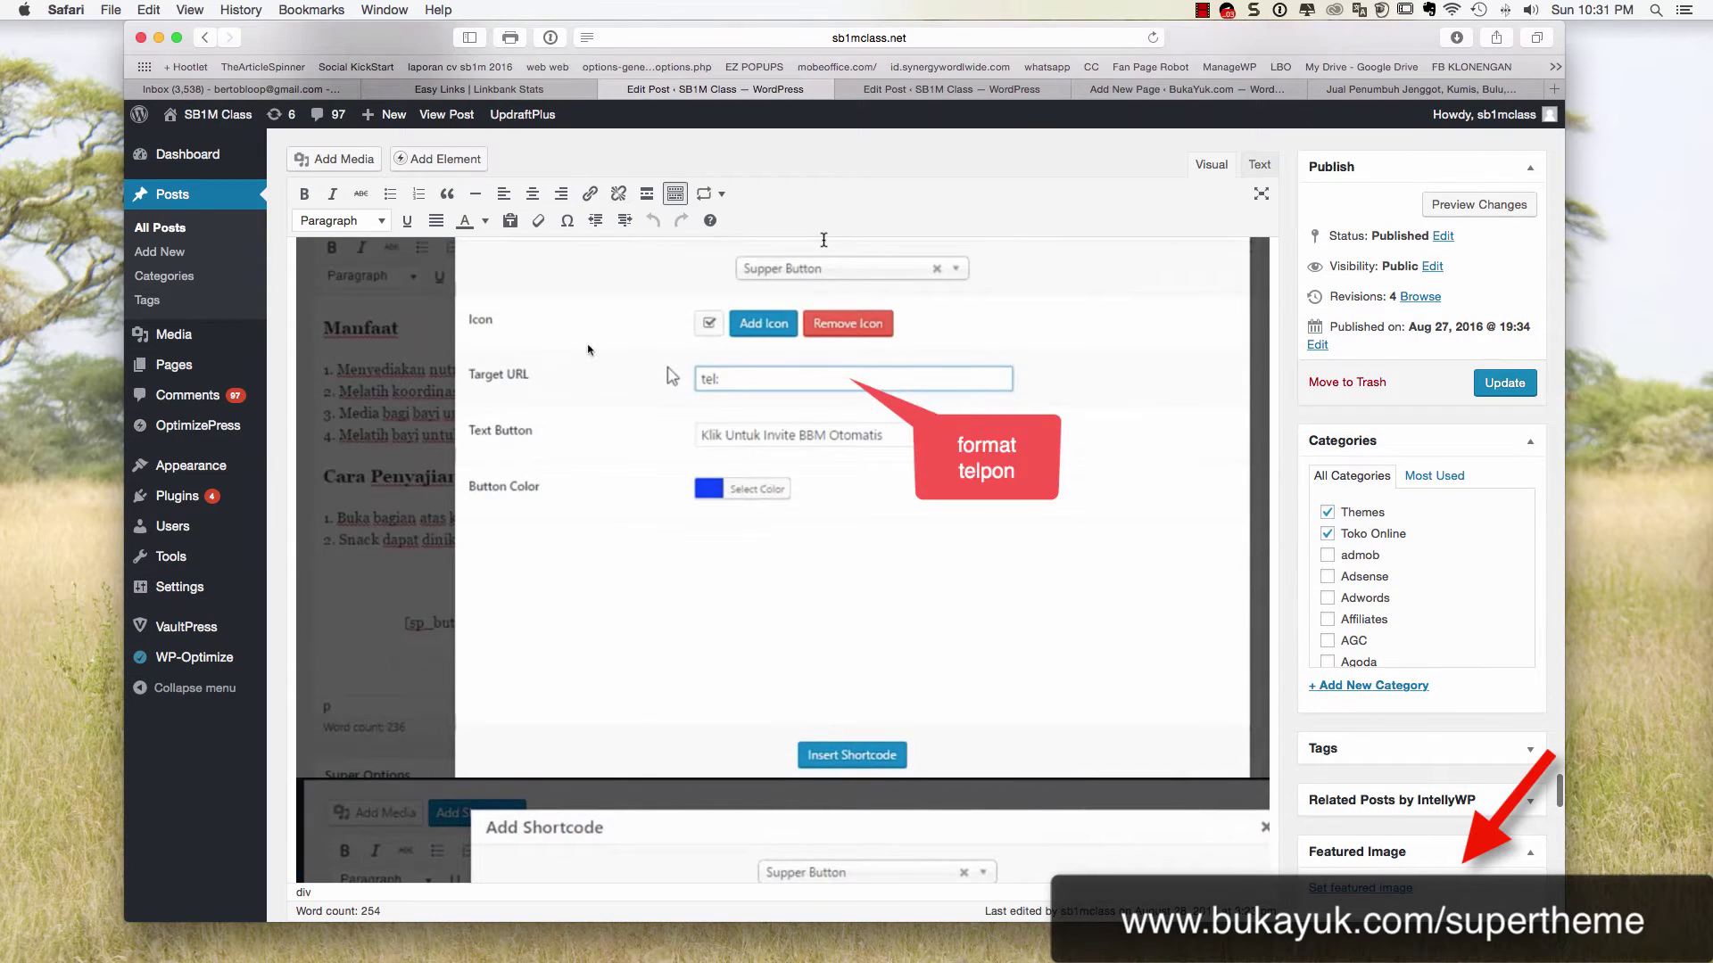
scroll(824, 240, down, 5)
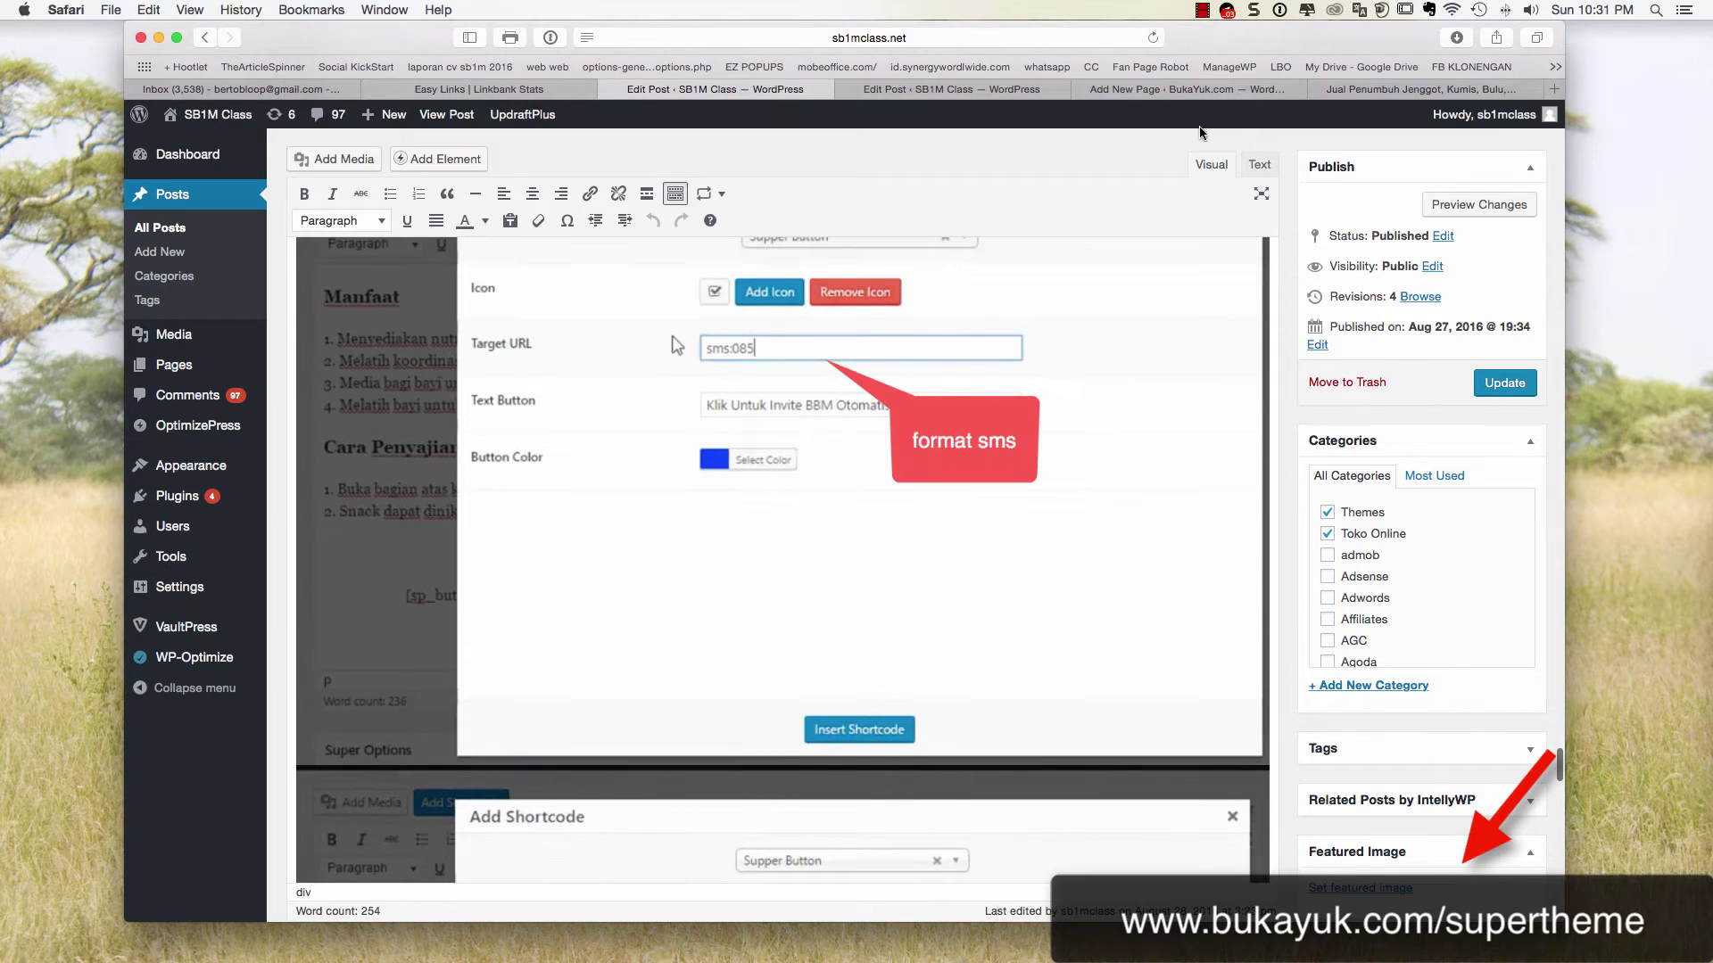
click(1189, 91)
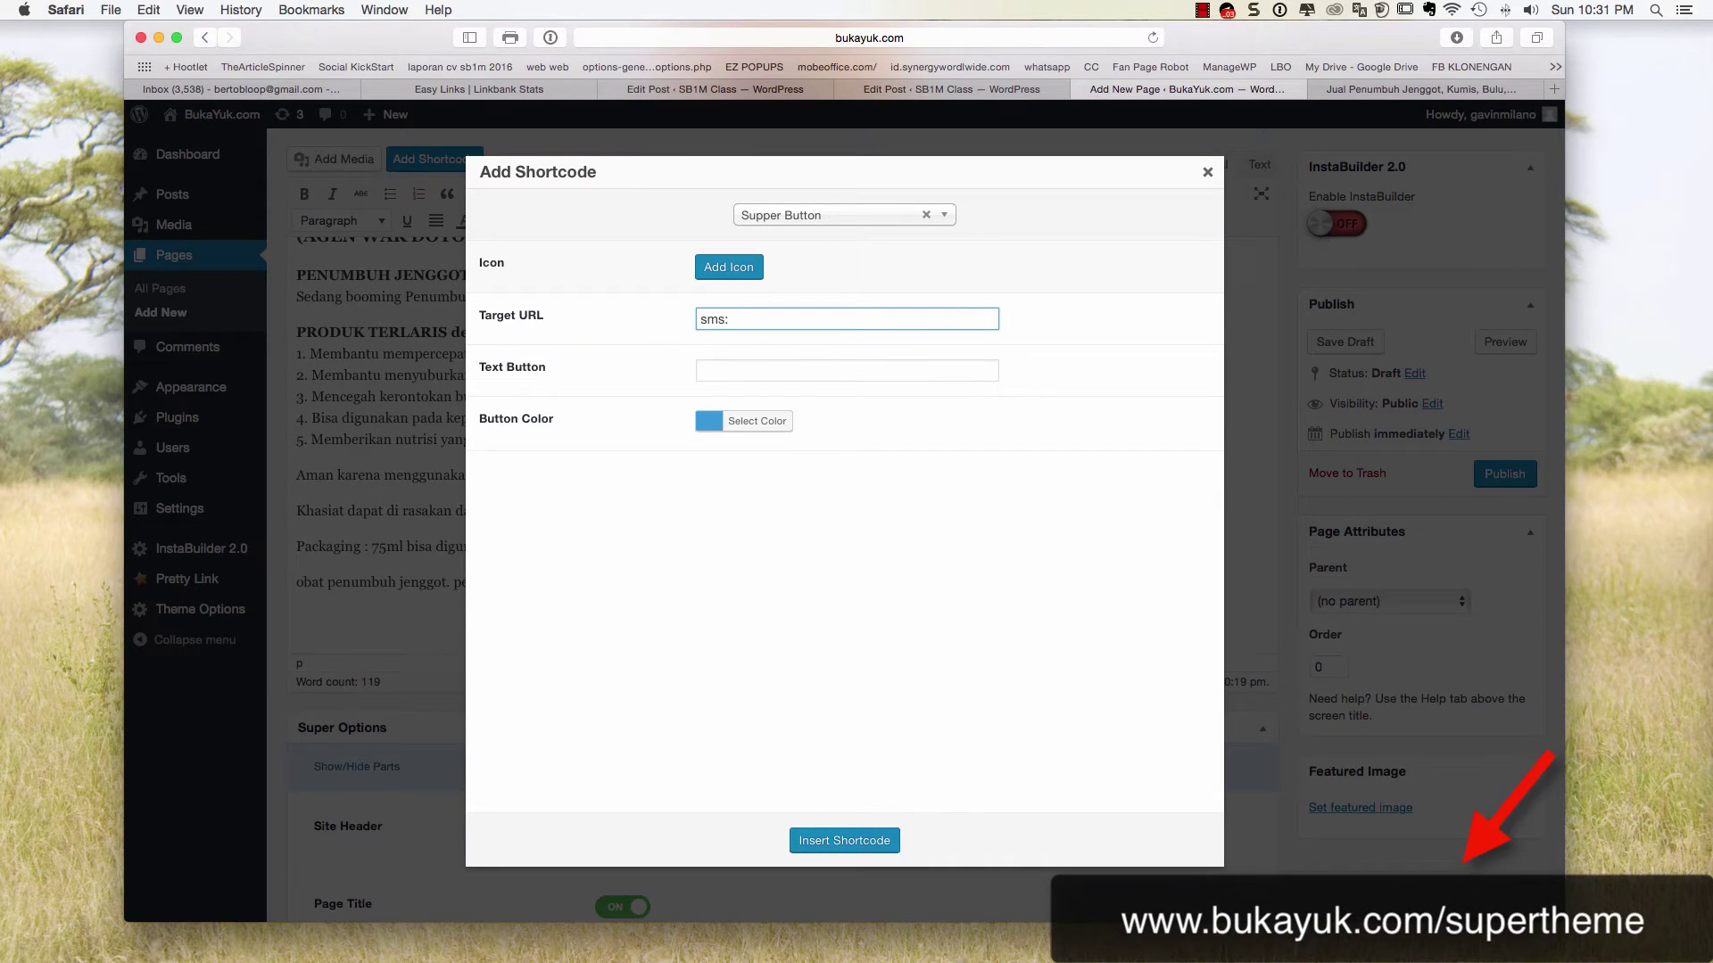
Finish the sms: target with the order phone number, label it 'Klik disini untuk order via Sms >>>', and insert
click(768, 369)
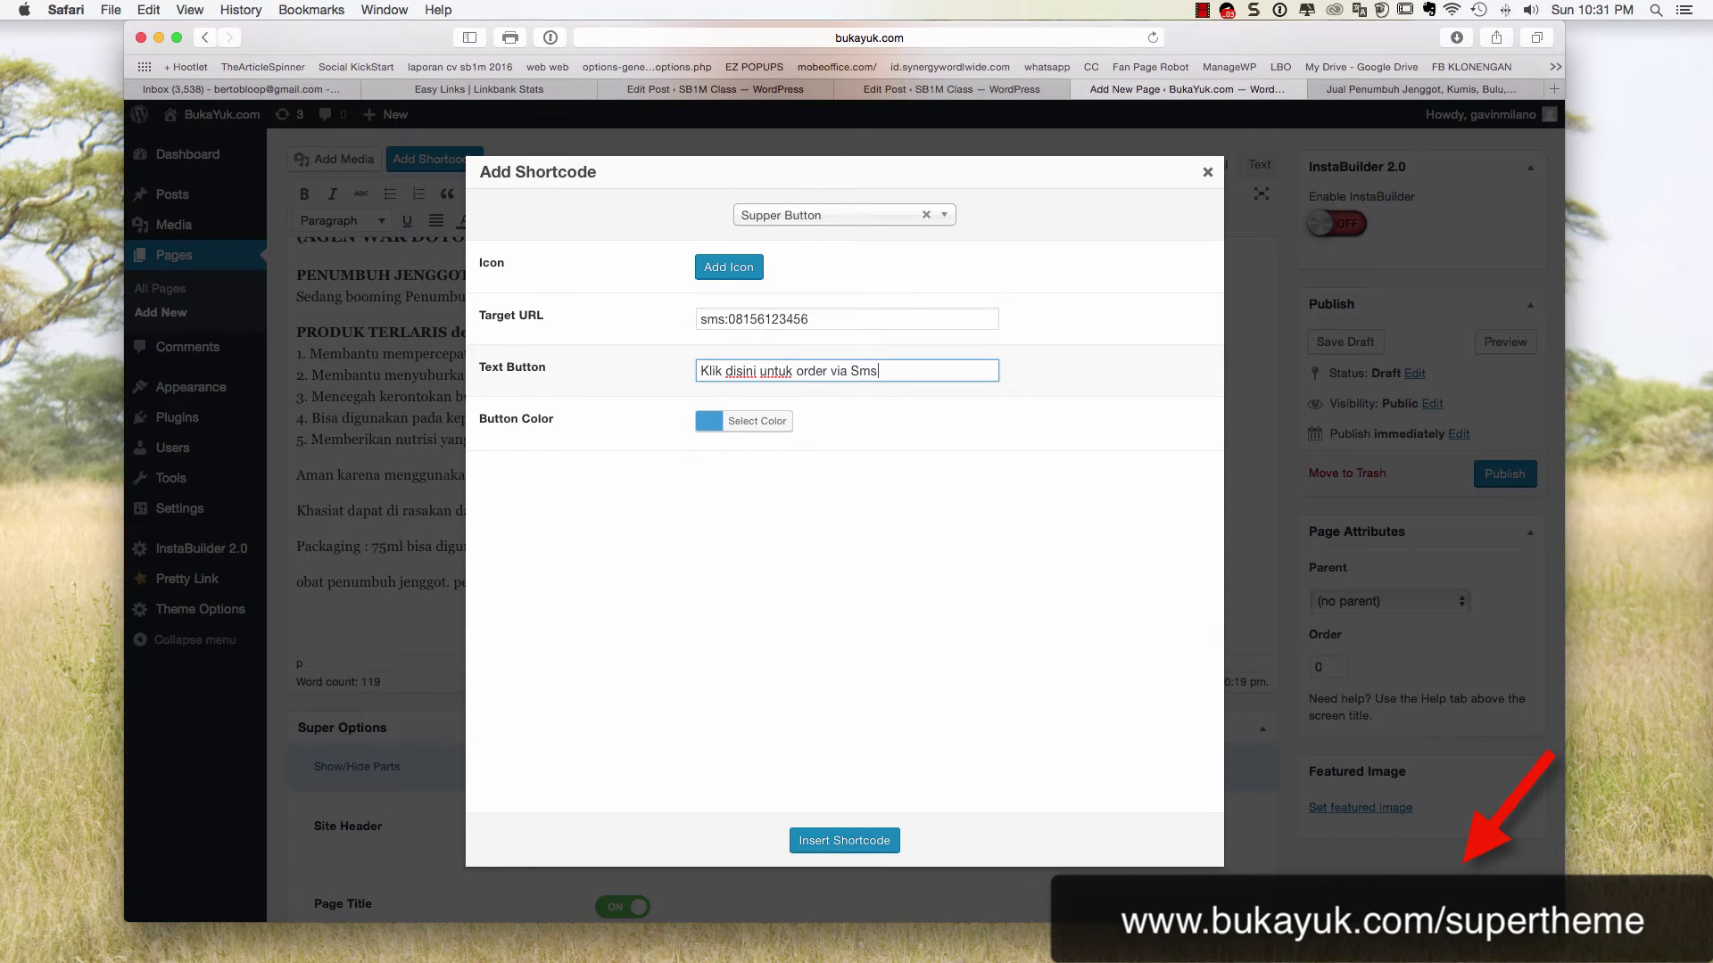
click(843, 840)
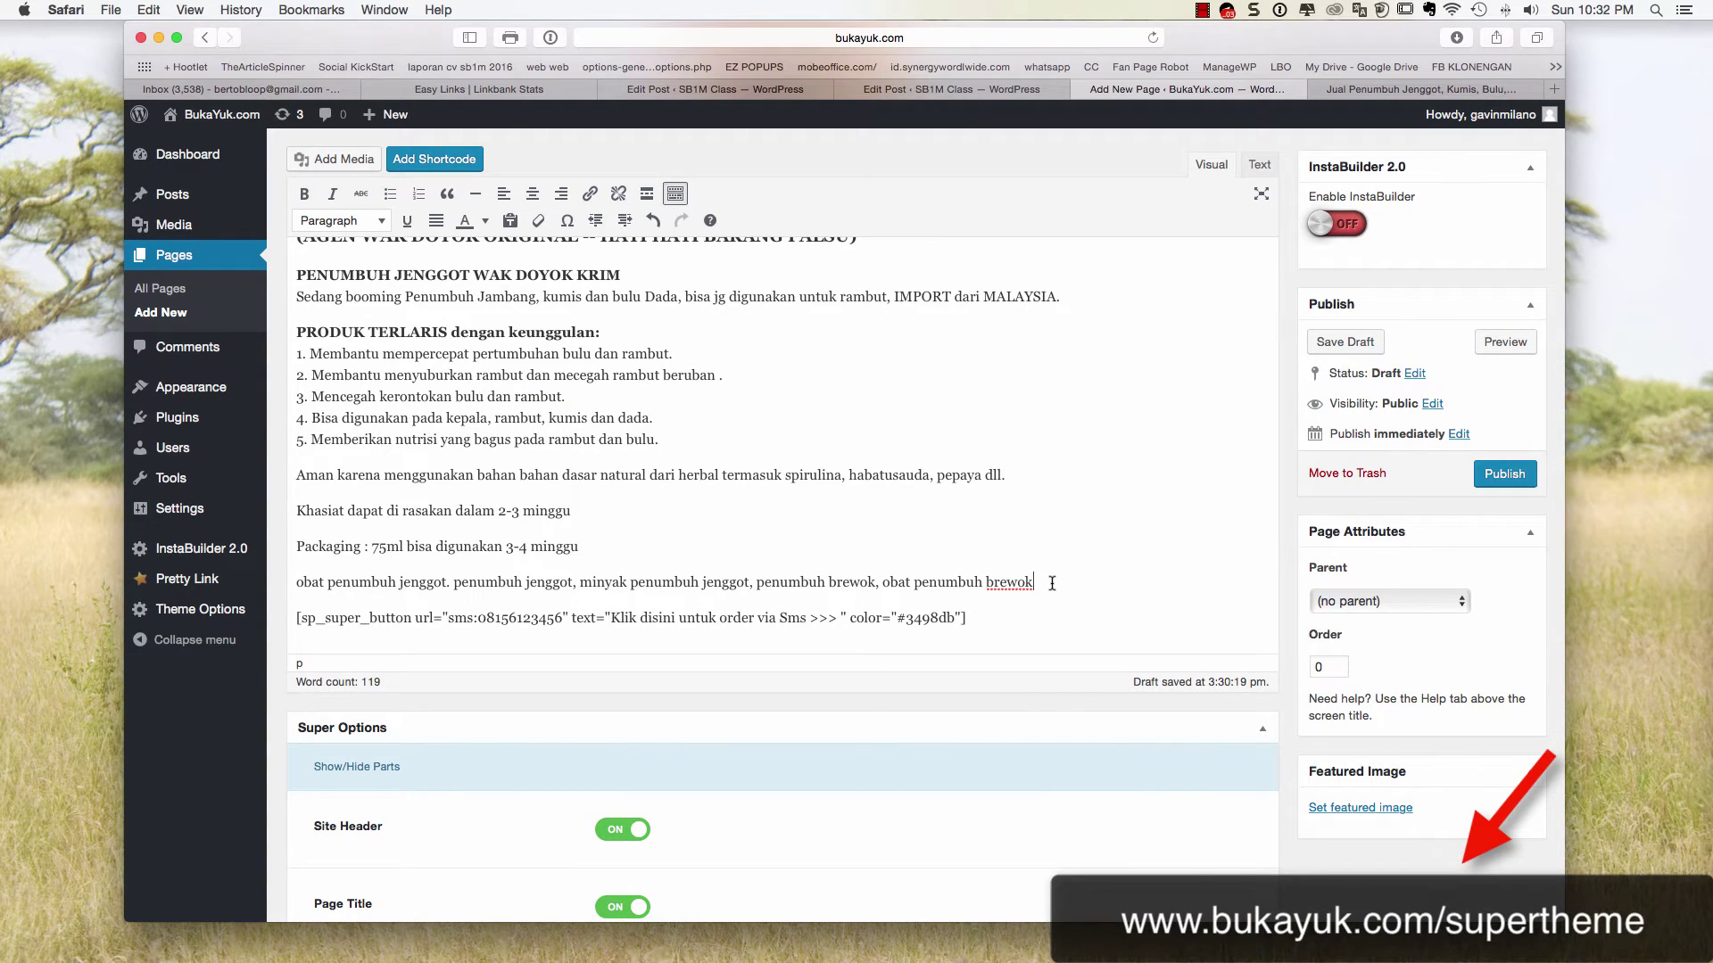
Publish the page titled 'wak doyok penumbuh jambang' with slug wakdoyok, update it, and view it live
click(1493, 482)
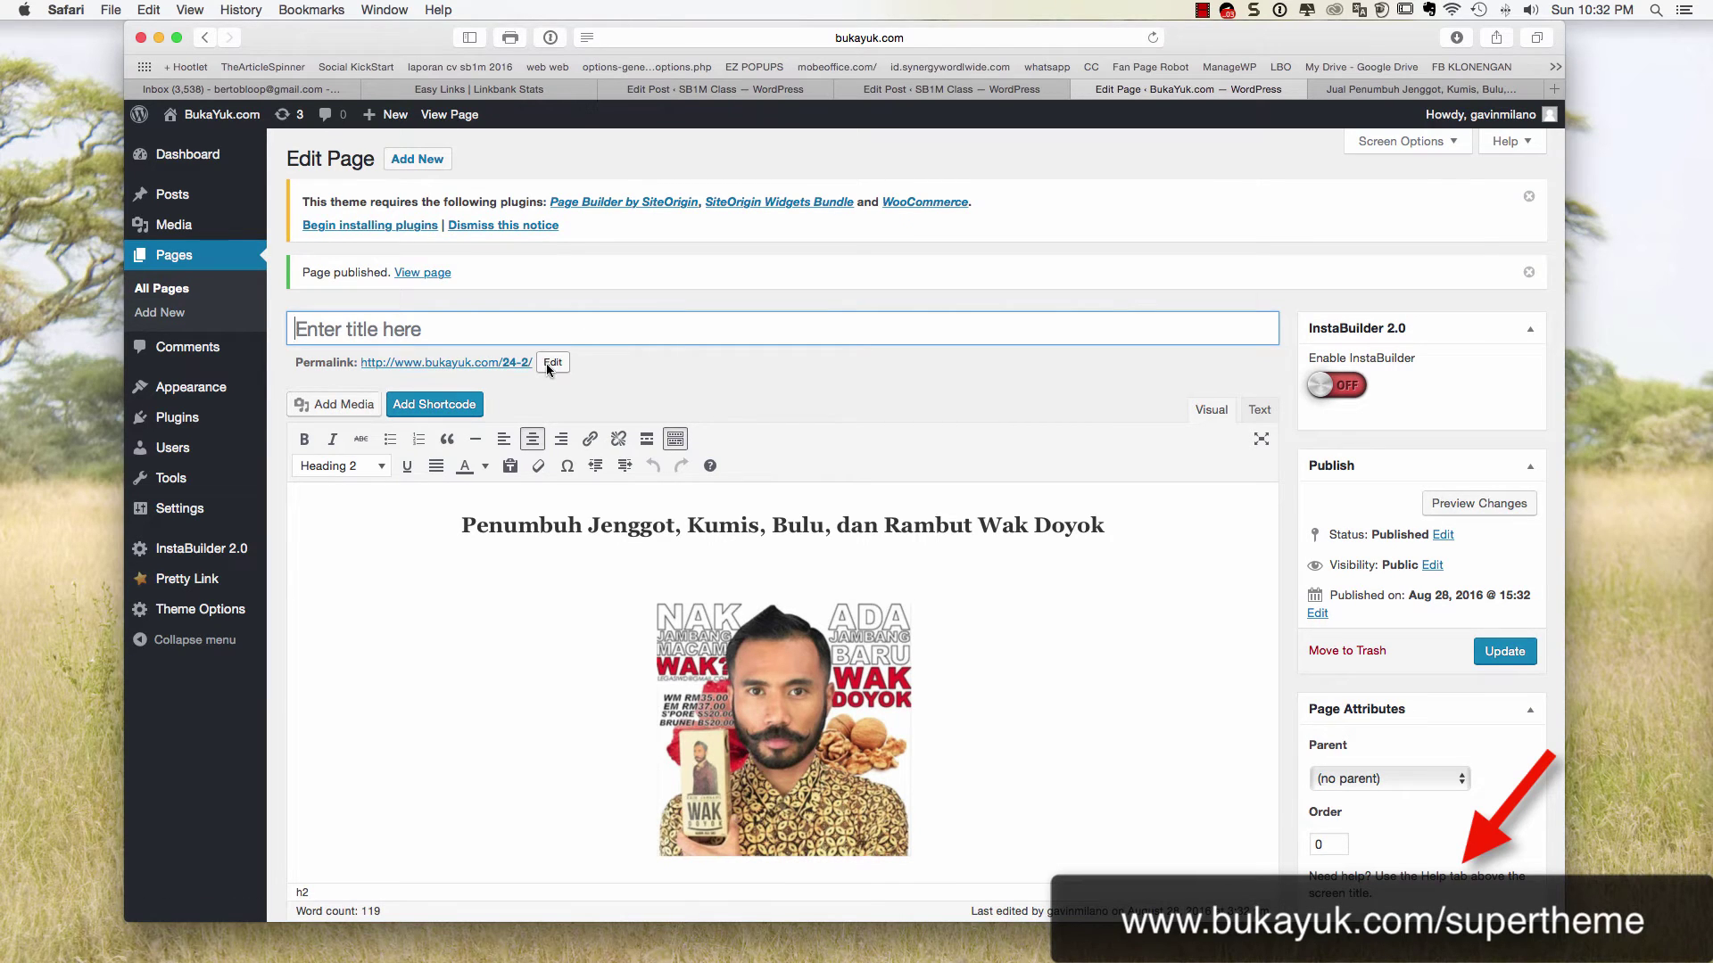
click(550, 363)
text(wakdoyok)
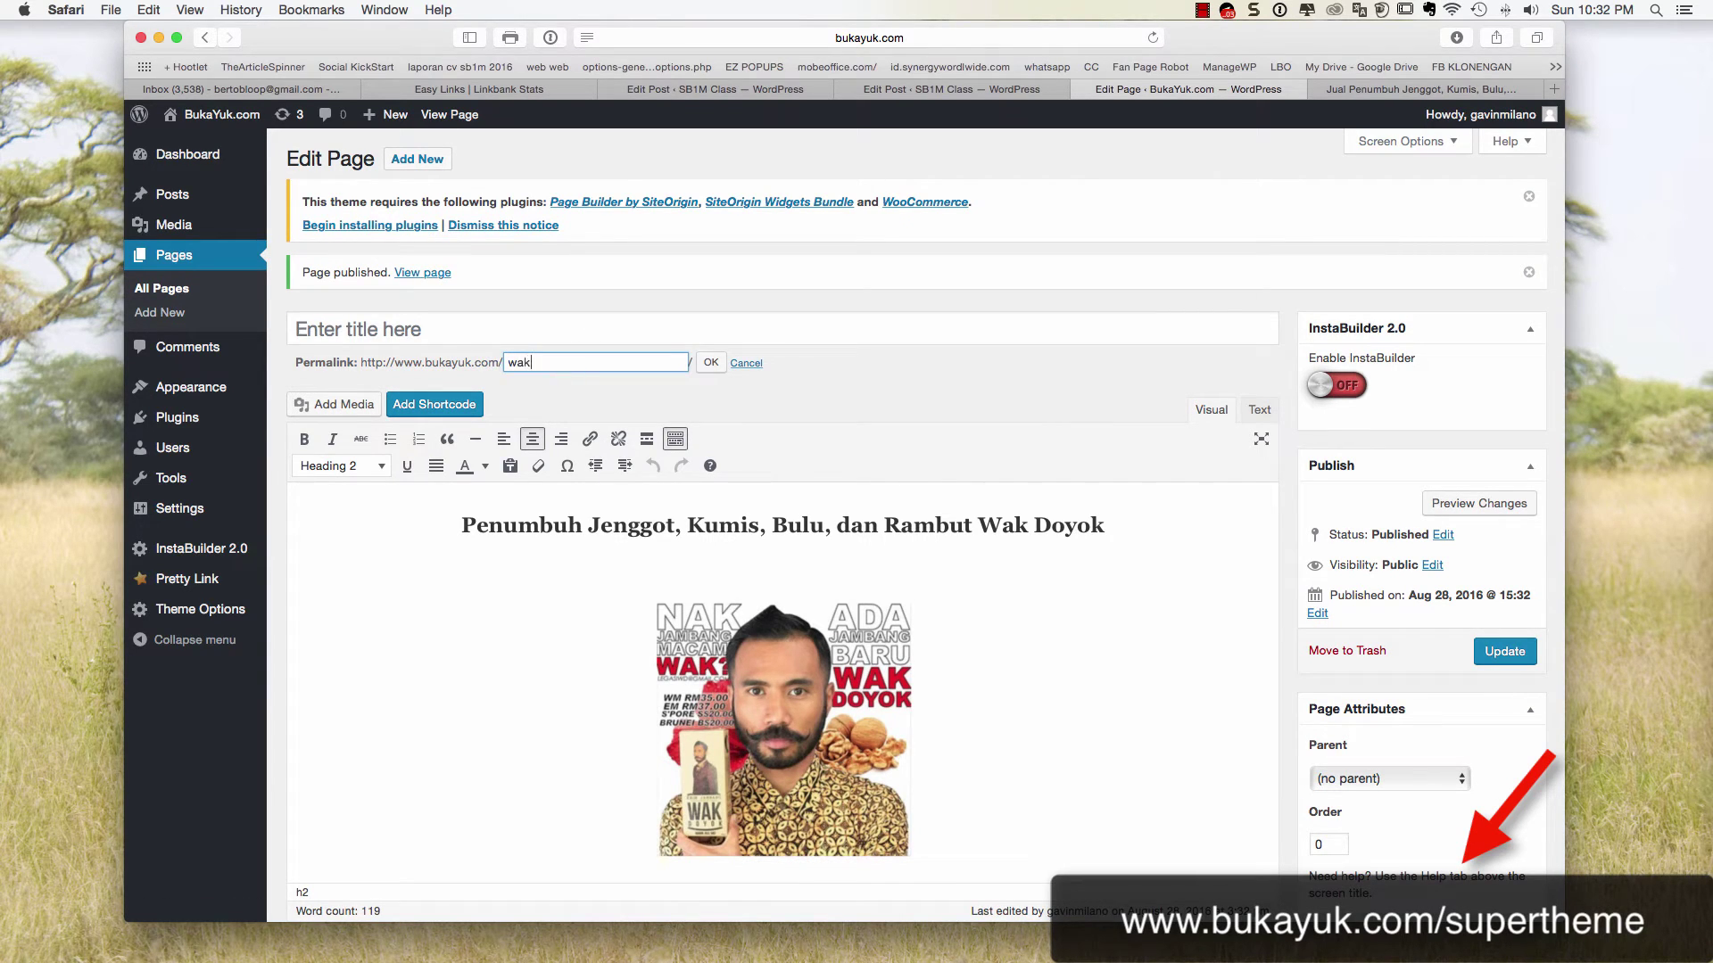
click(497, 328)
text(Wak doyok m)
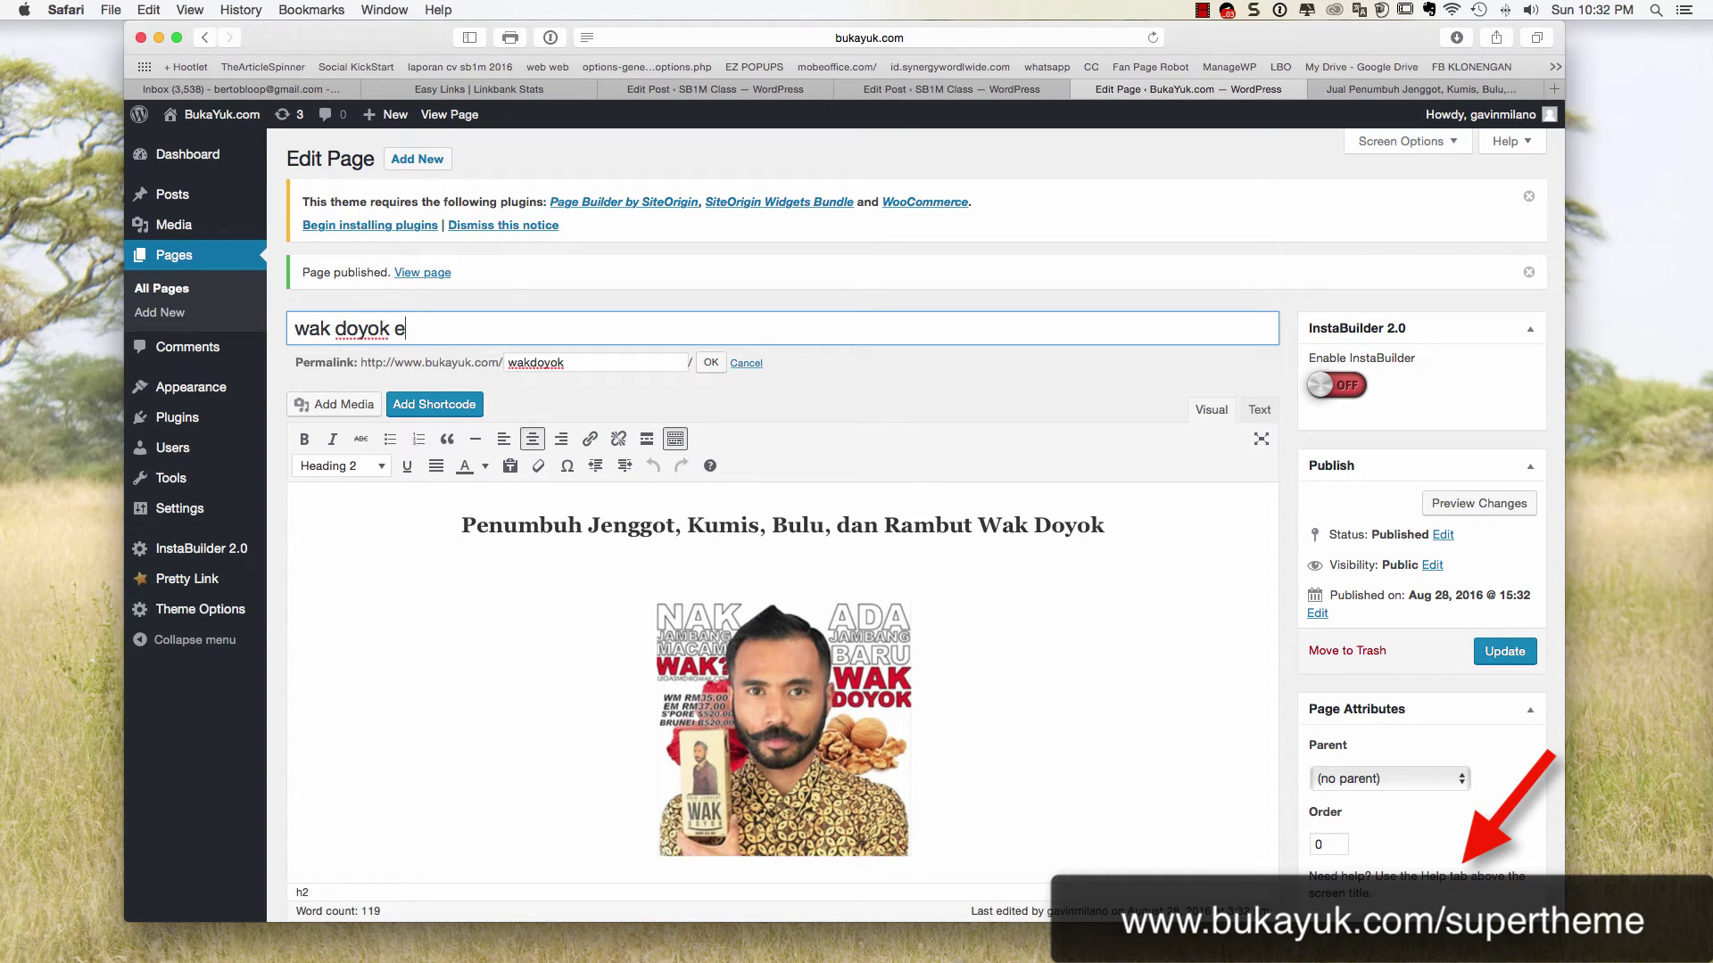
text(penumbuh jambang)
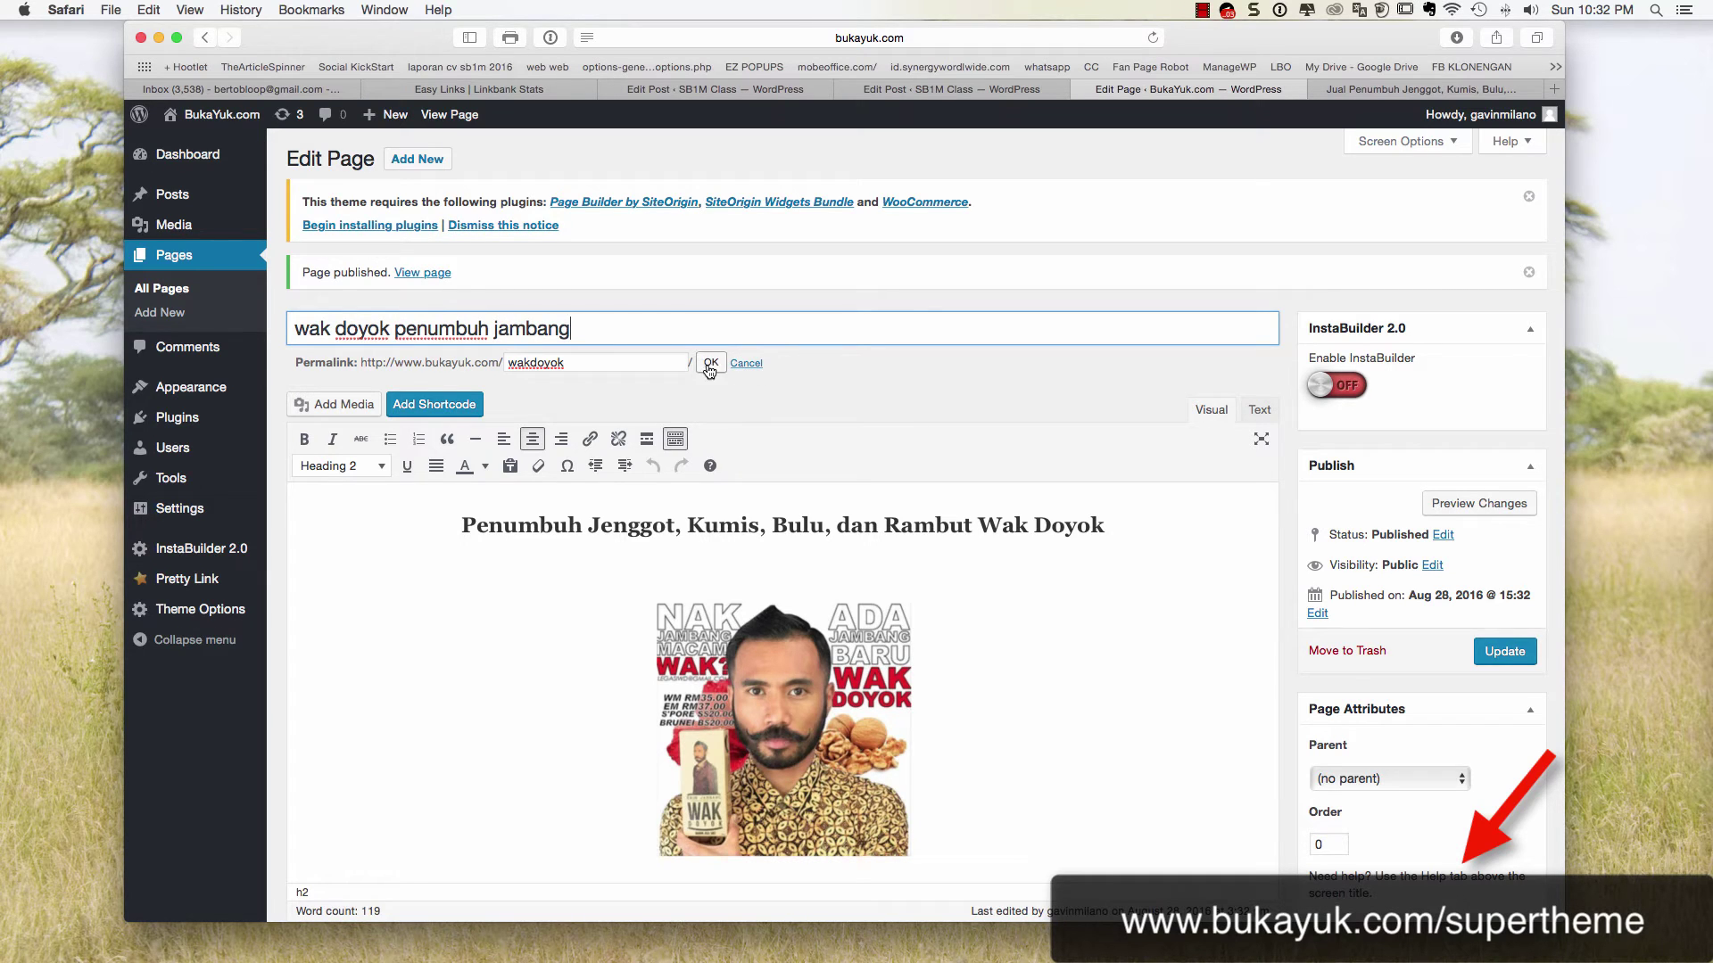
click(711, 363)
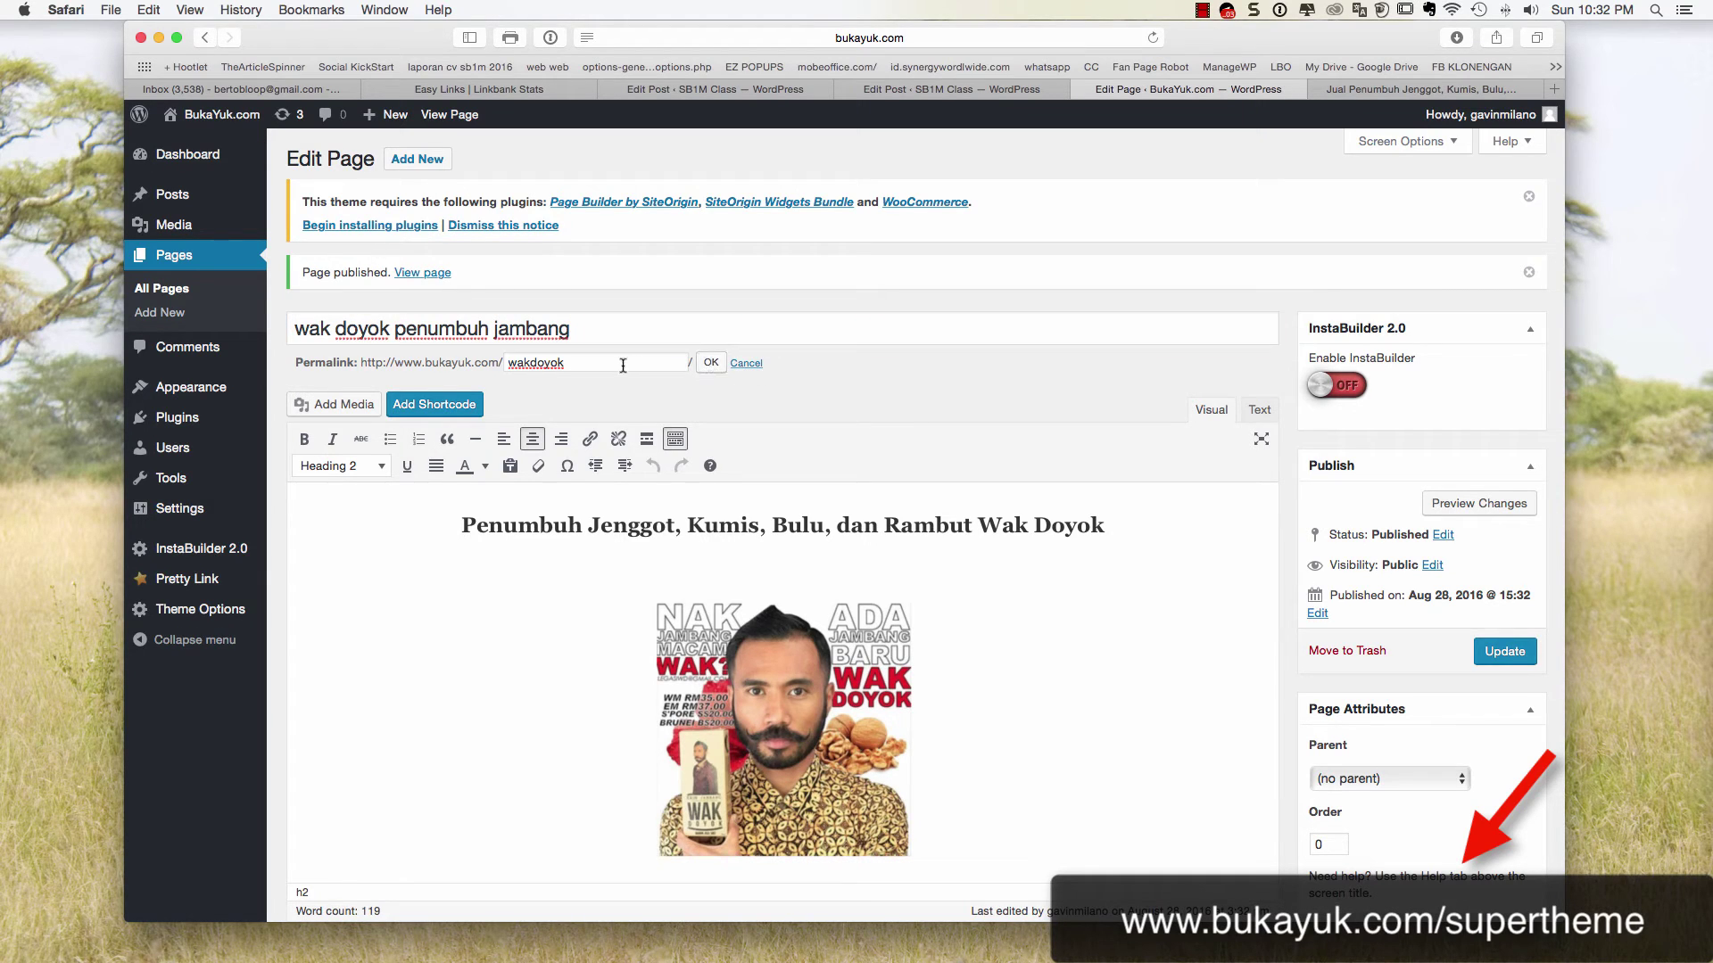
click(1504, 651)
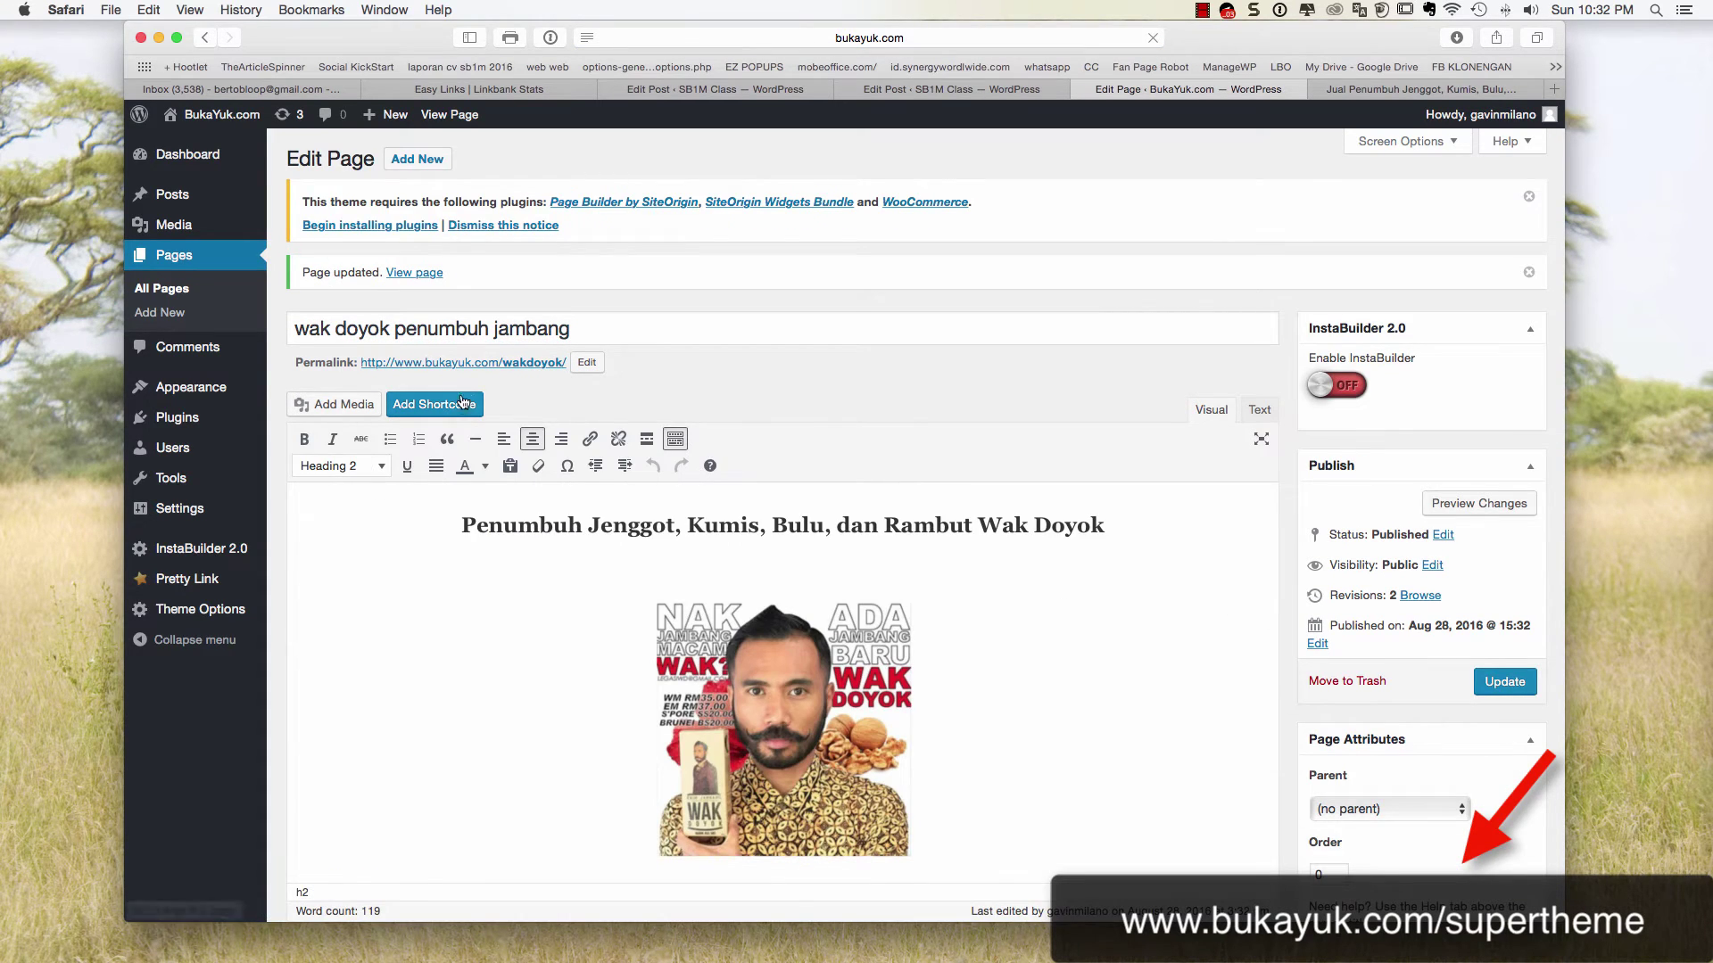
click(417, 273)
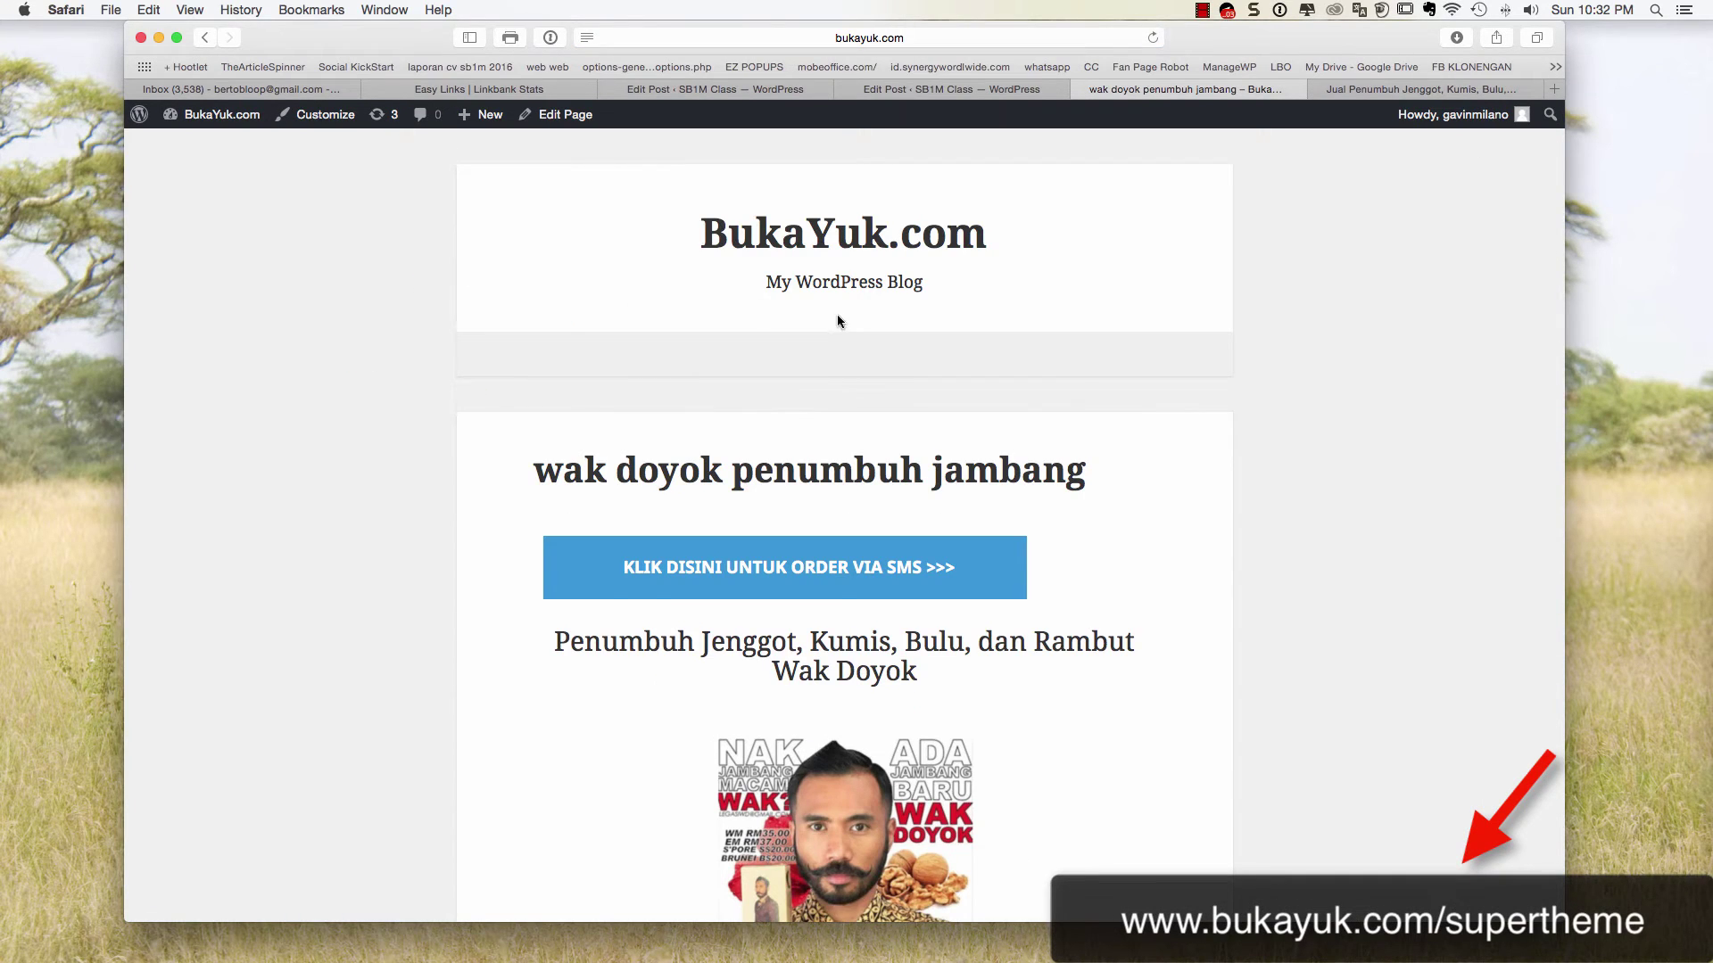
Scroll through the live wak doyok page, then reopen it in the Edit Page screen
scroll(843, 321, down, 10)
scroll(847, 326, up, 5)
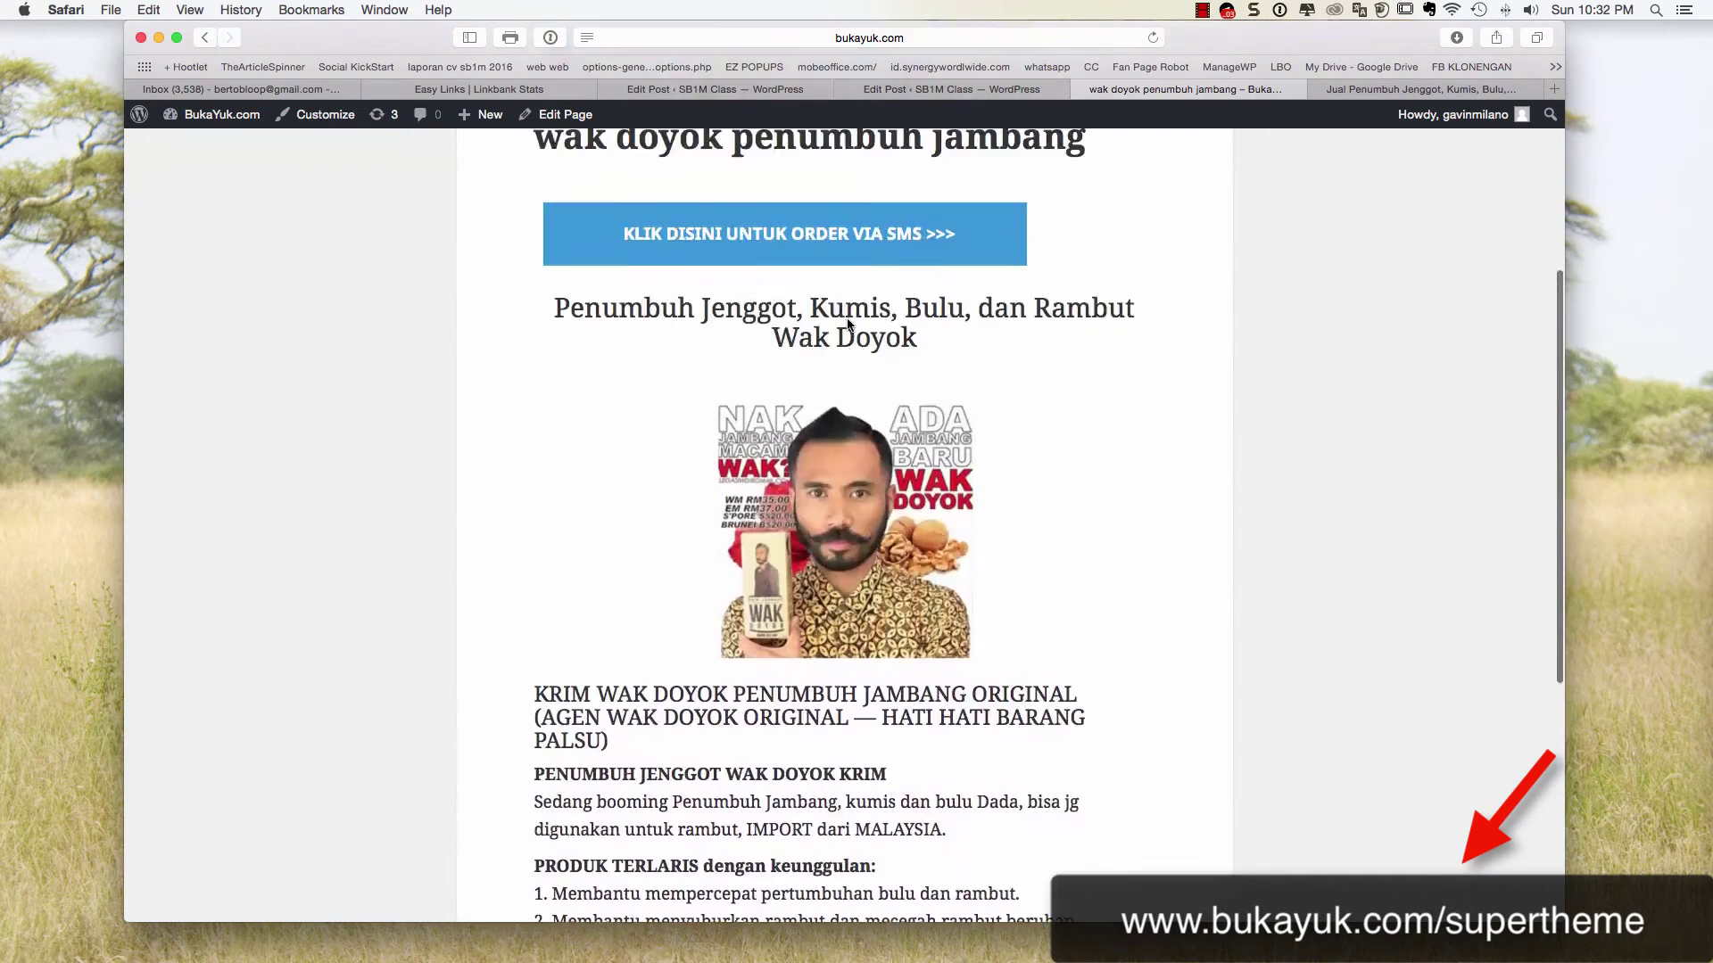
scroll(847, 326, down, 5)
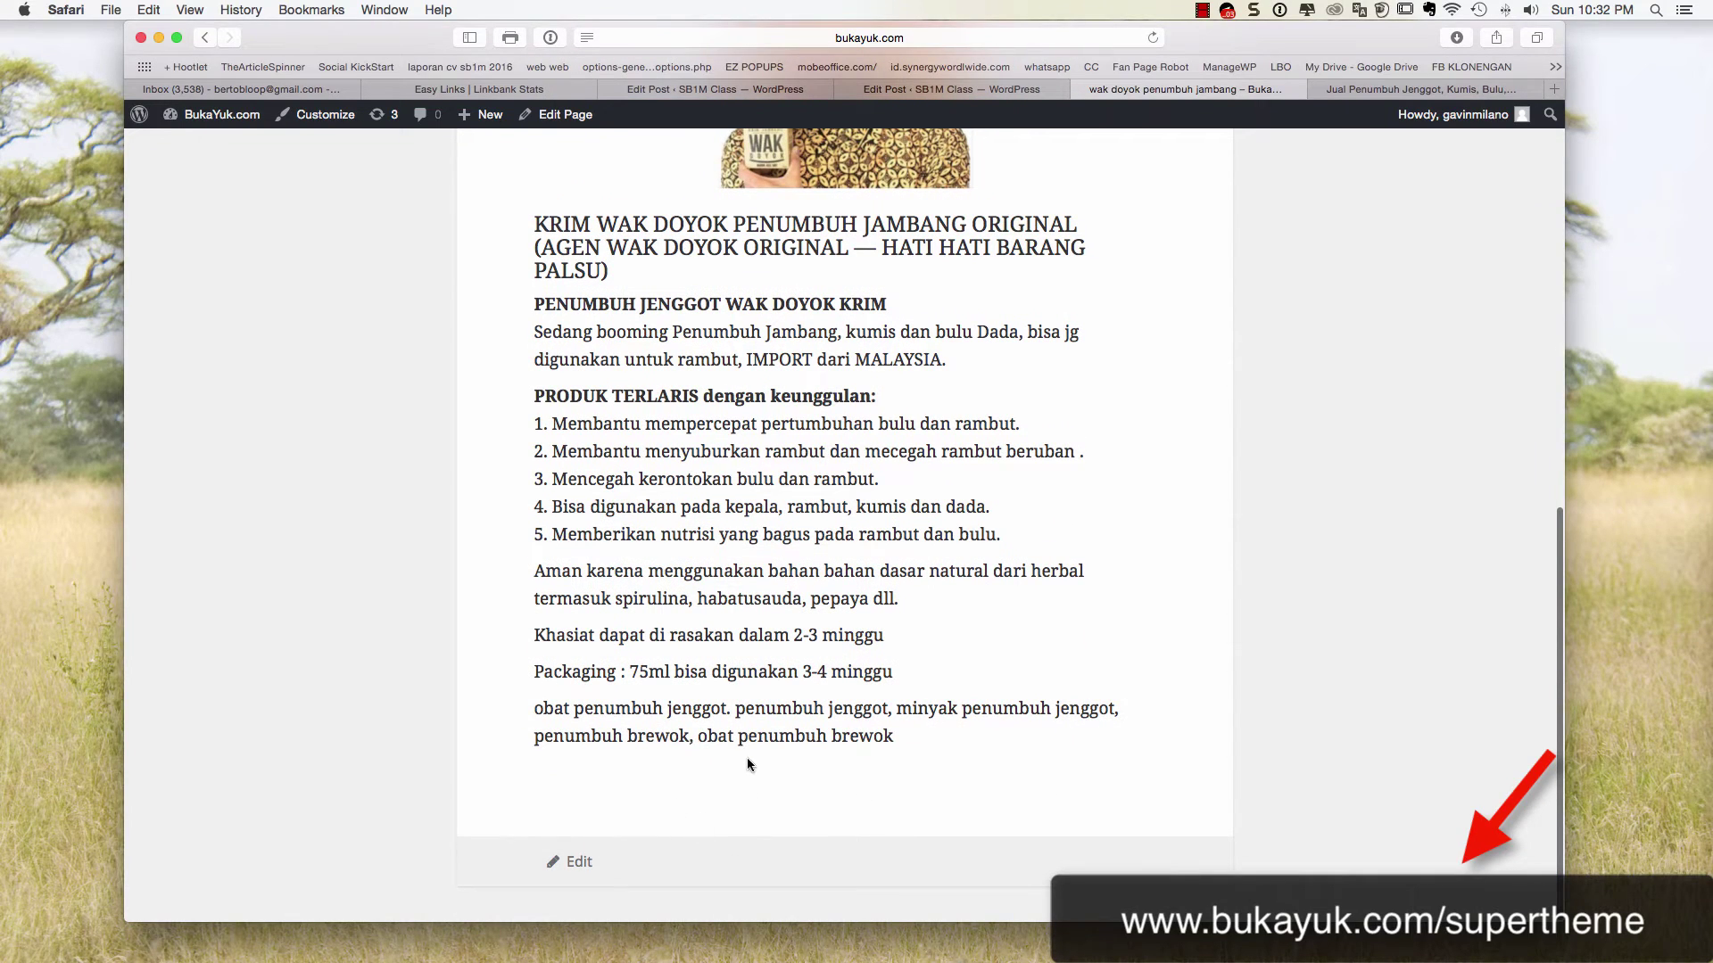
scroll(759, 749, up, 10)
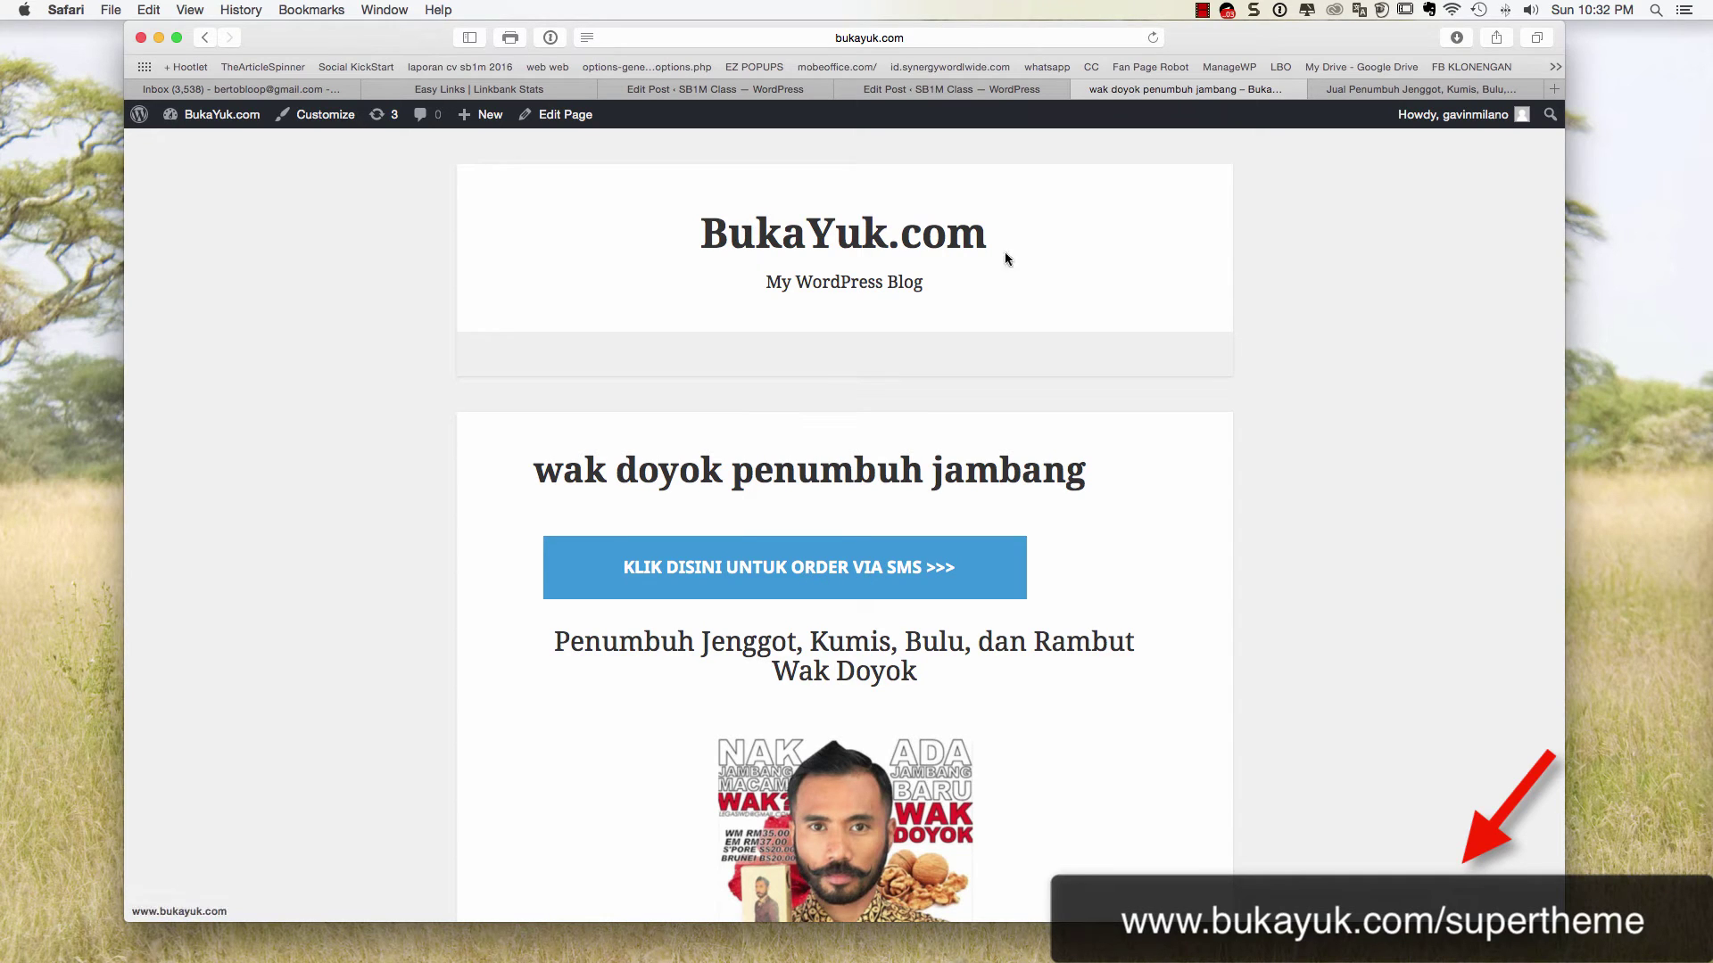
scroll(819, 211, down, 1)
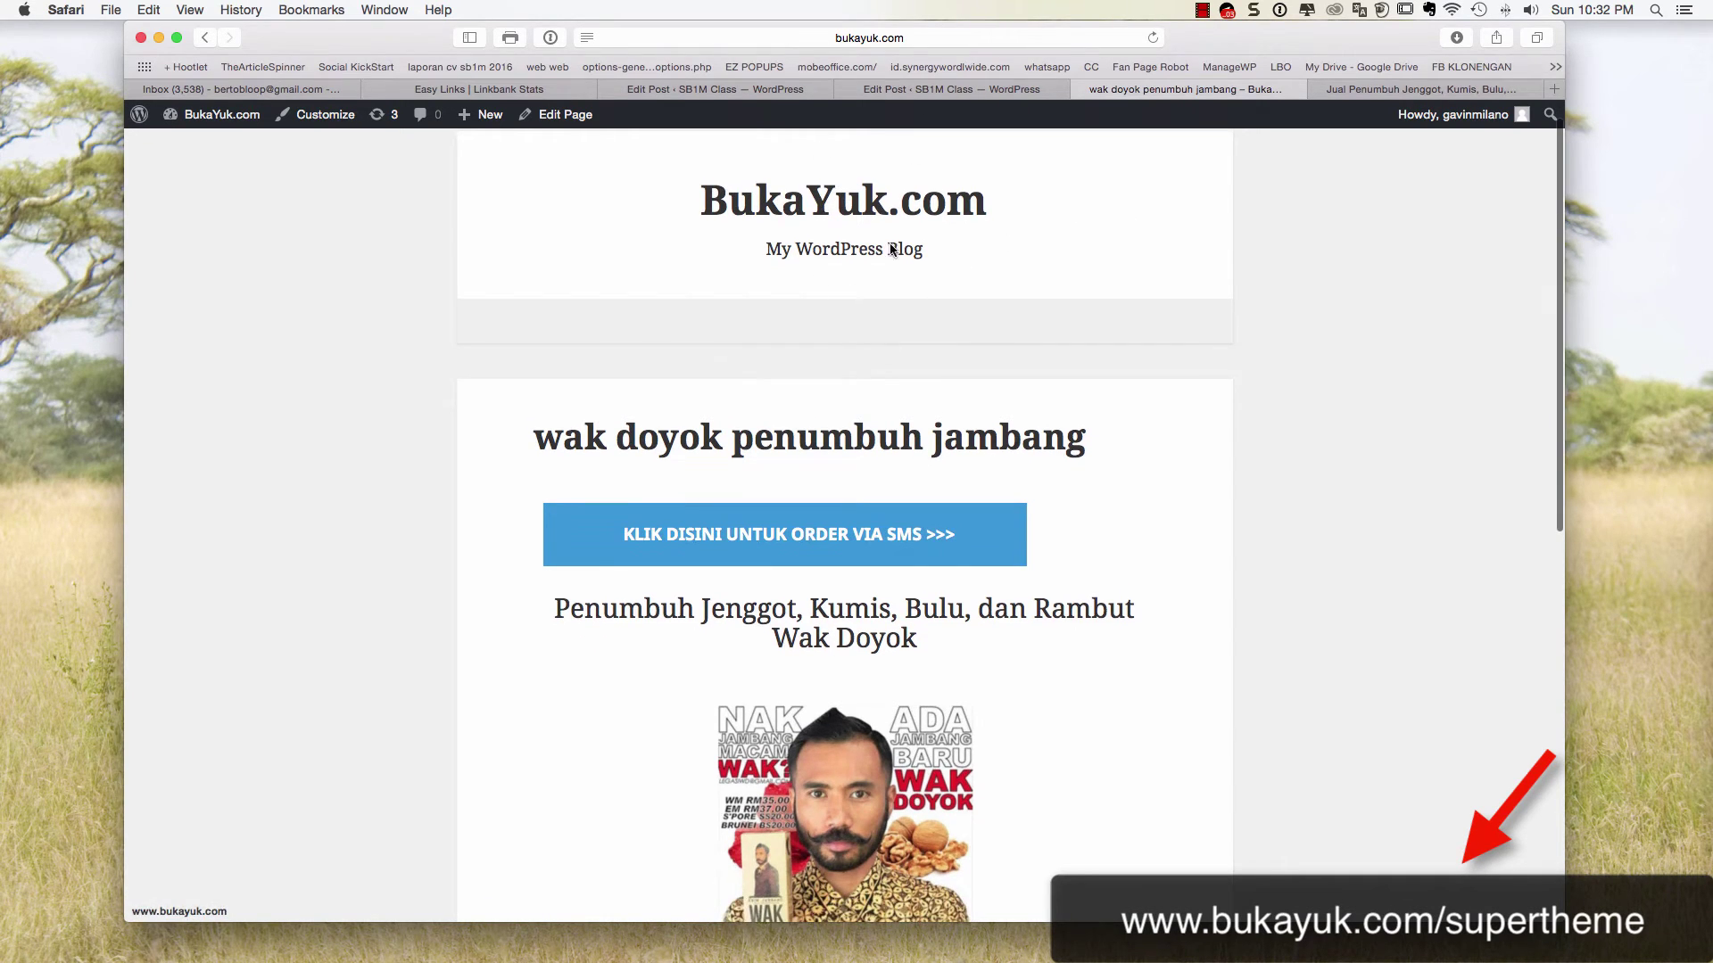
scroll(880, 651, down, 10)
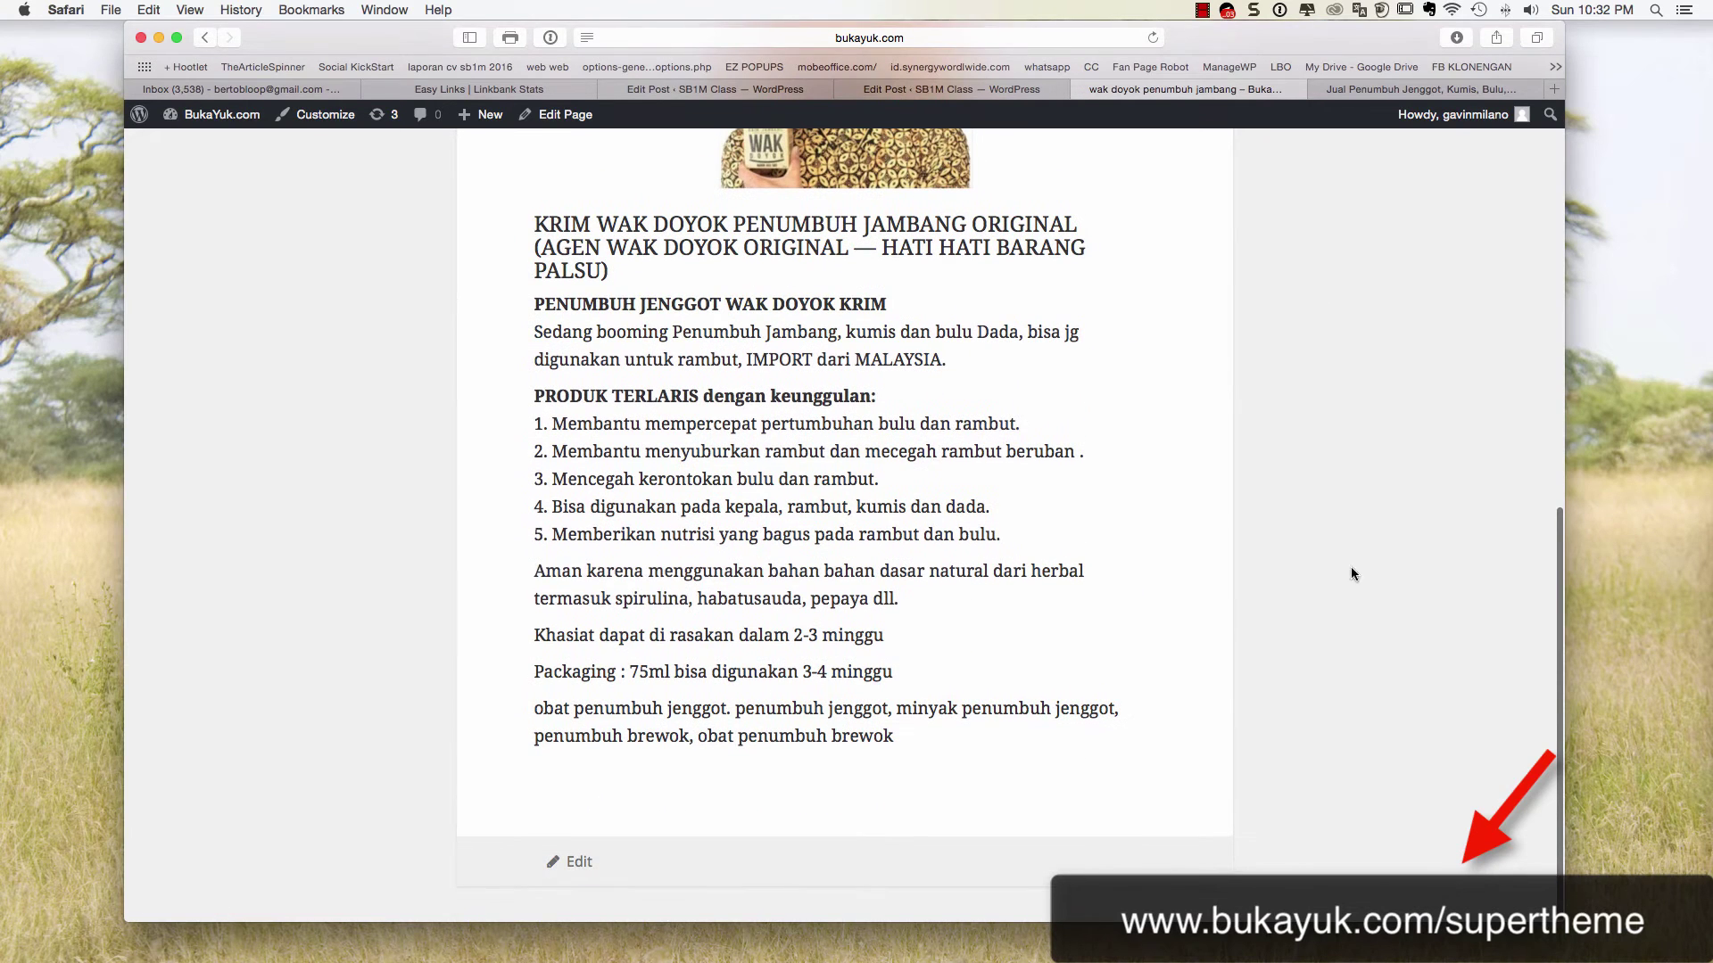
click(993, 95)
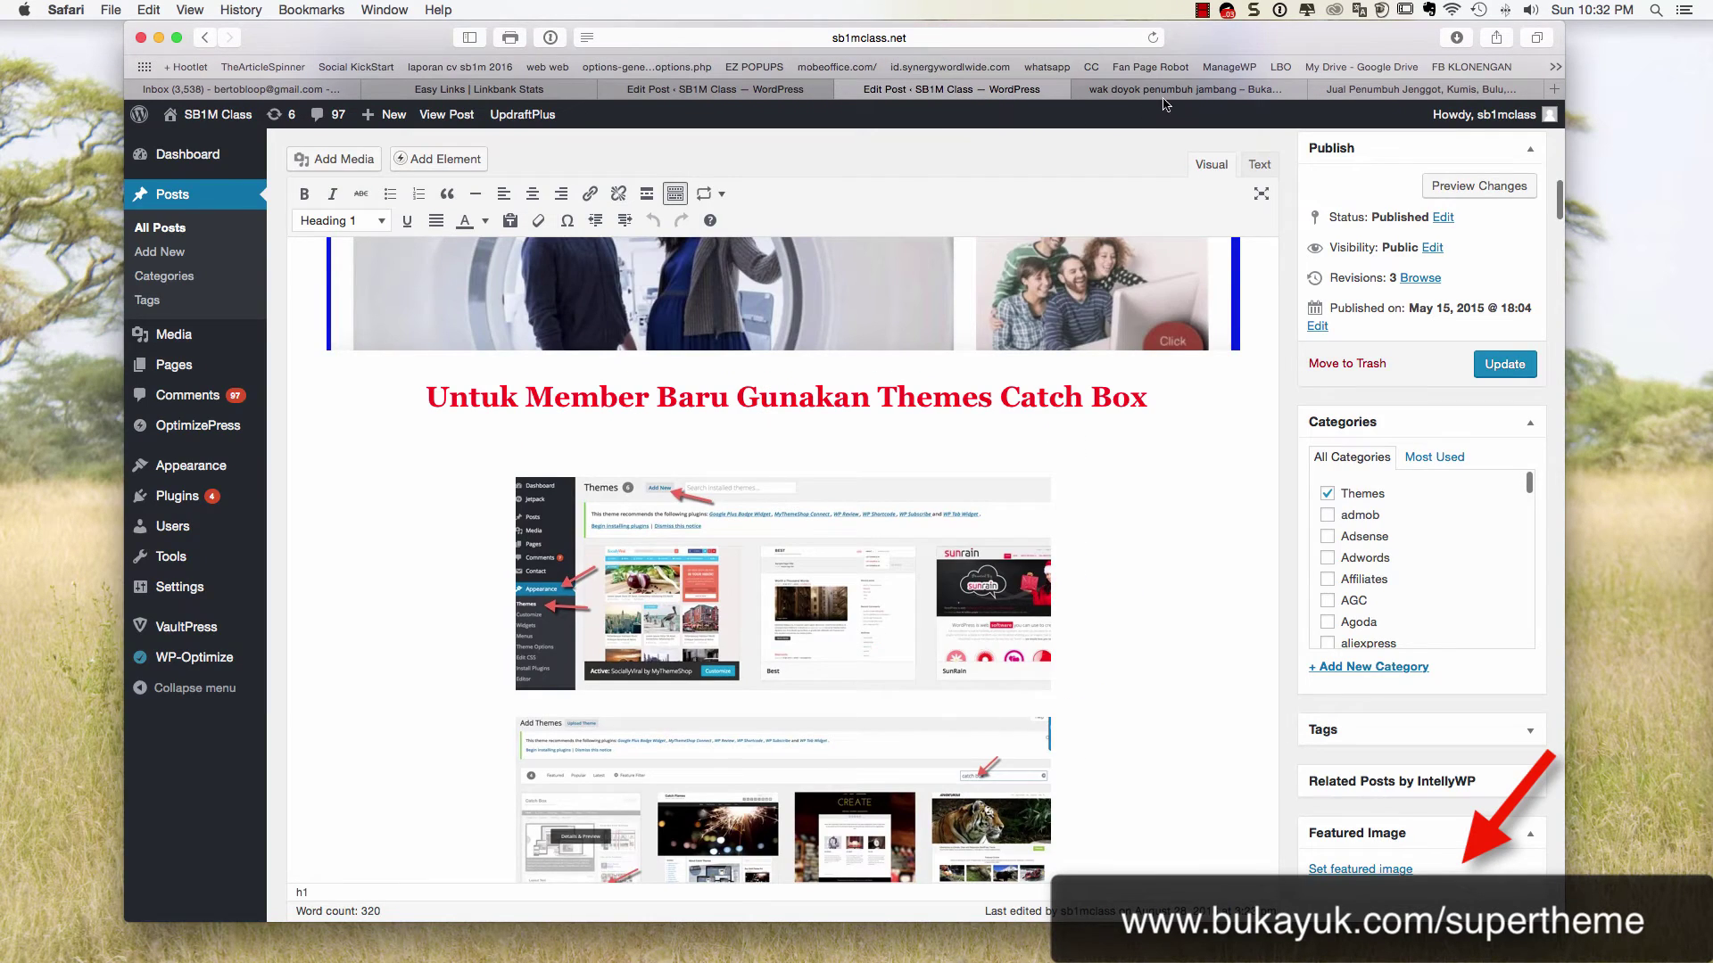
click(1163, 93)
click(566, 114)
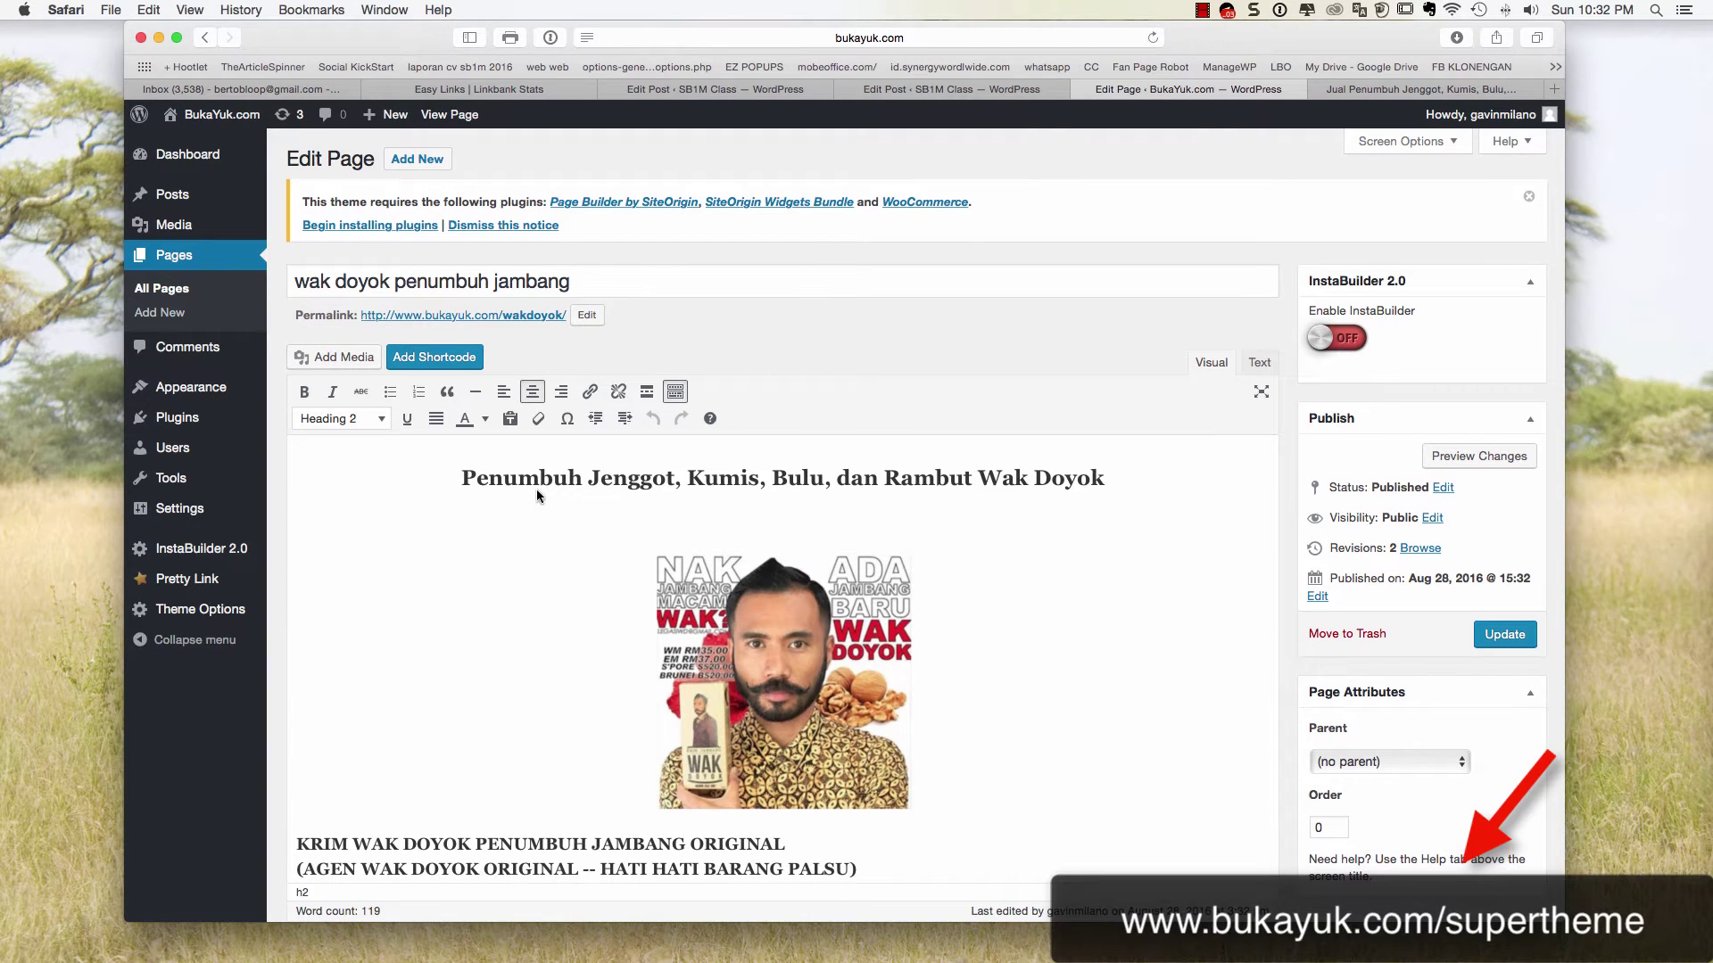
Switch the Site Header, Page Title and Comment toggles in Super Options to OFF
scroll(537, 489, down, 5)
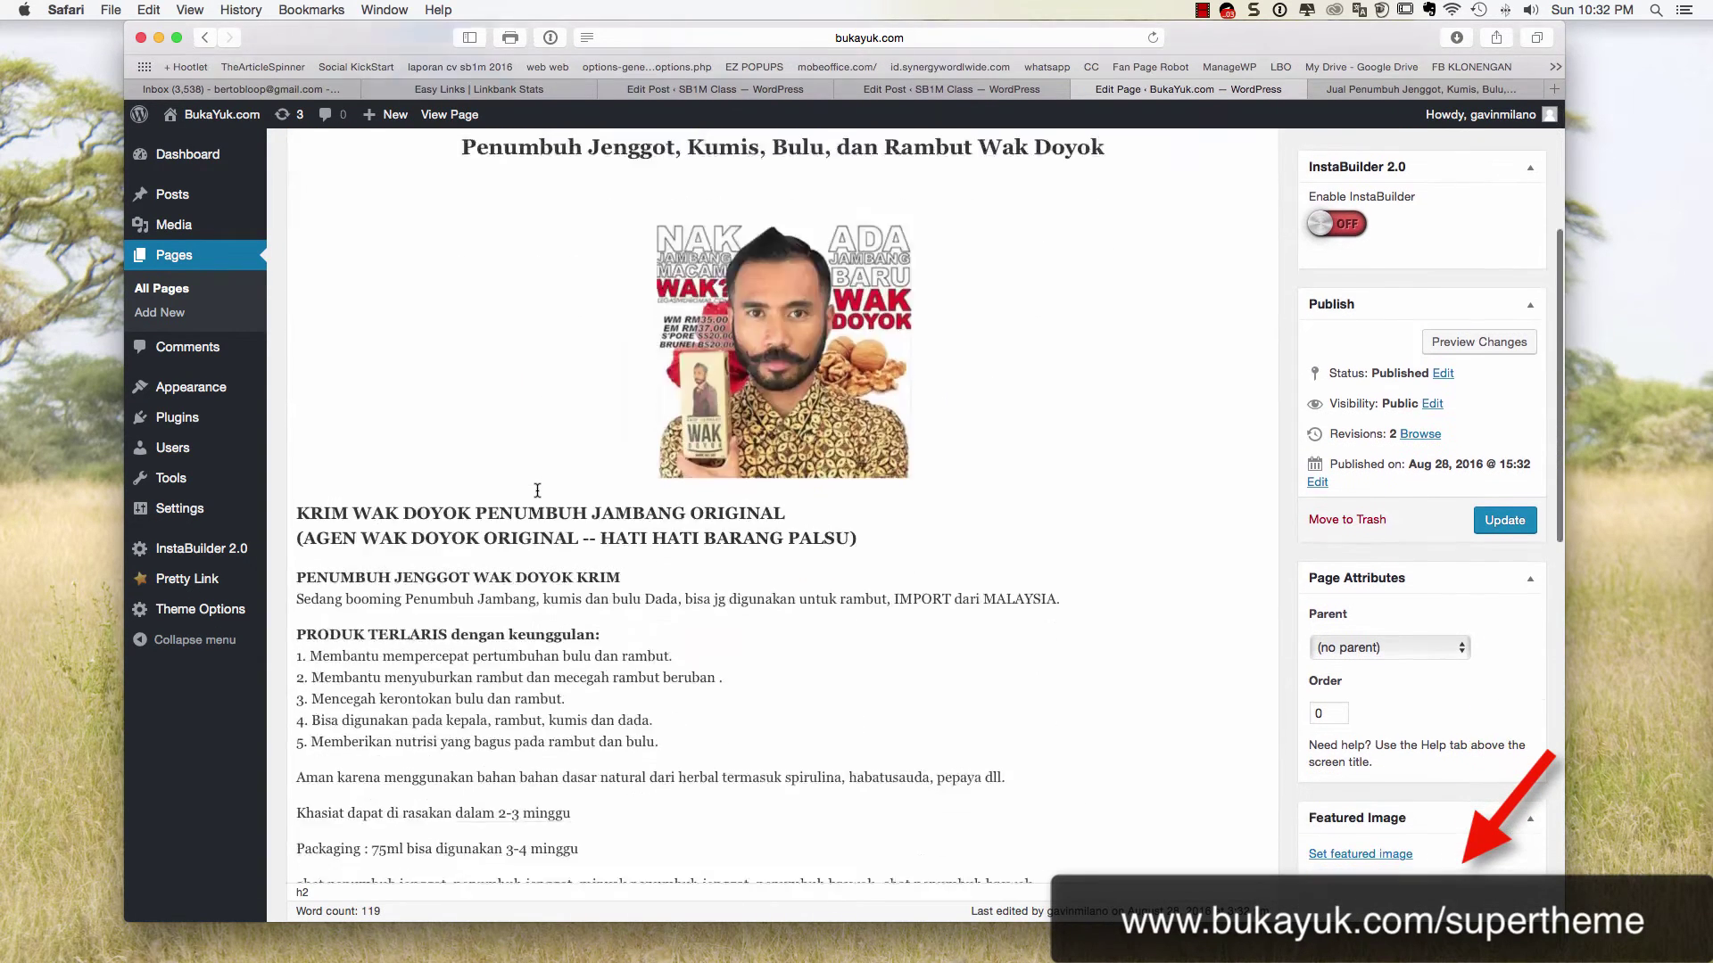
scroll(537, 491, down, 10)
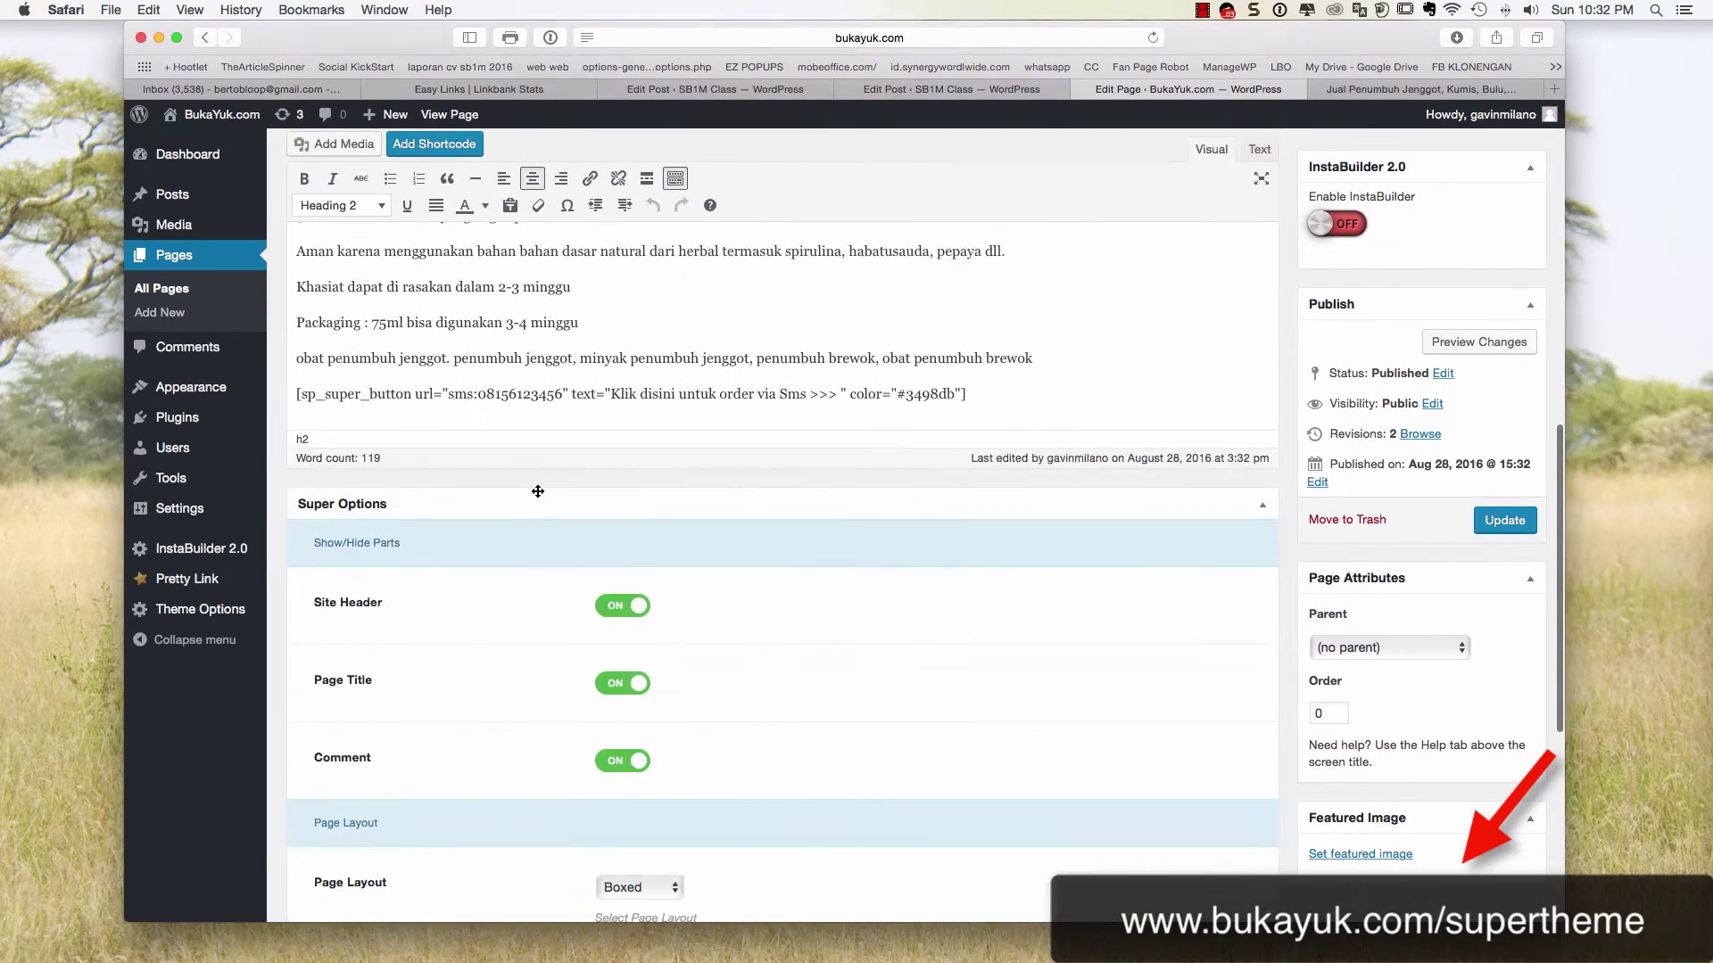
scroll(537, 491, up, 3)
click(1089, 530)
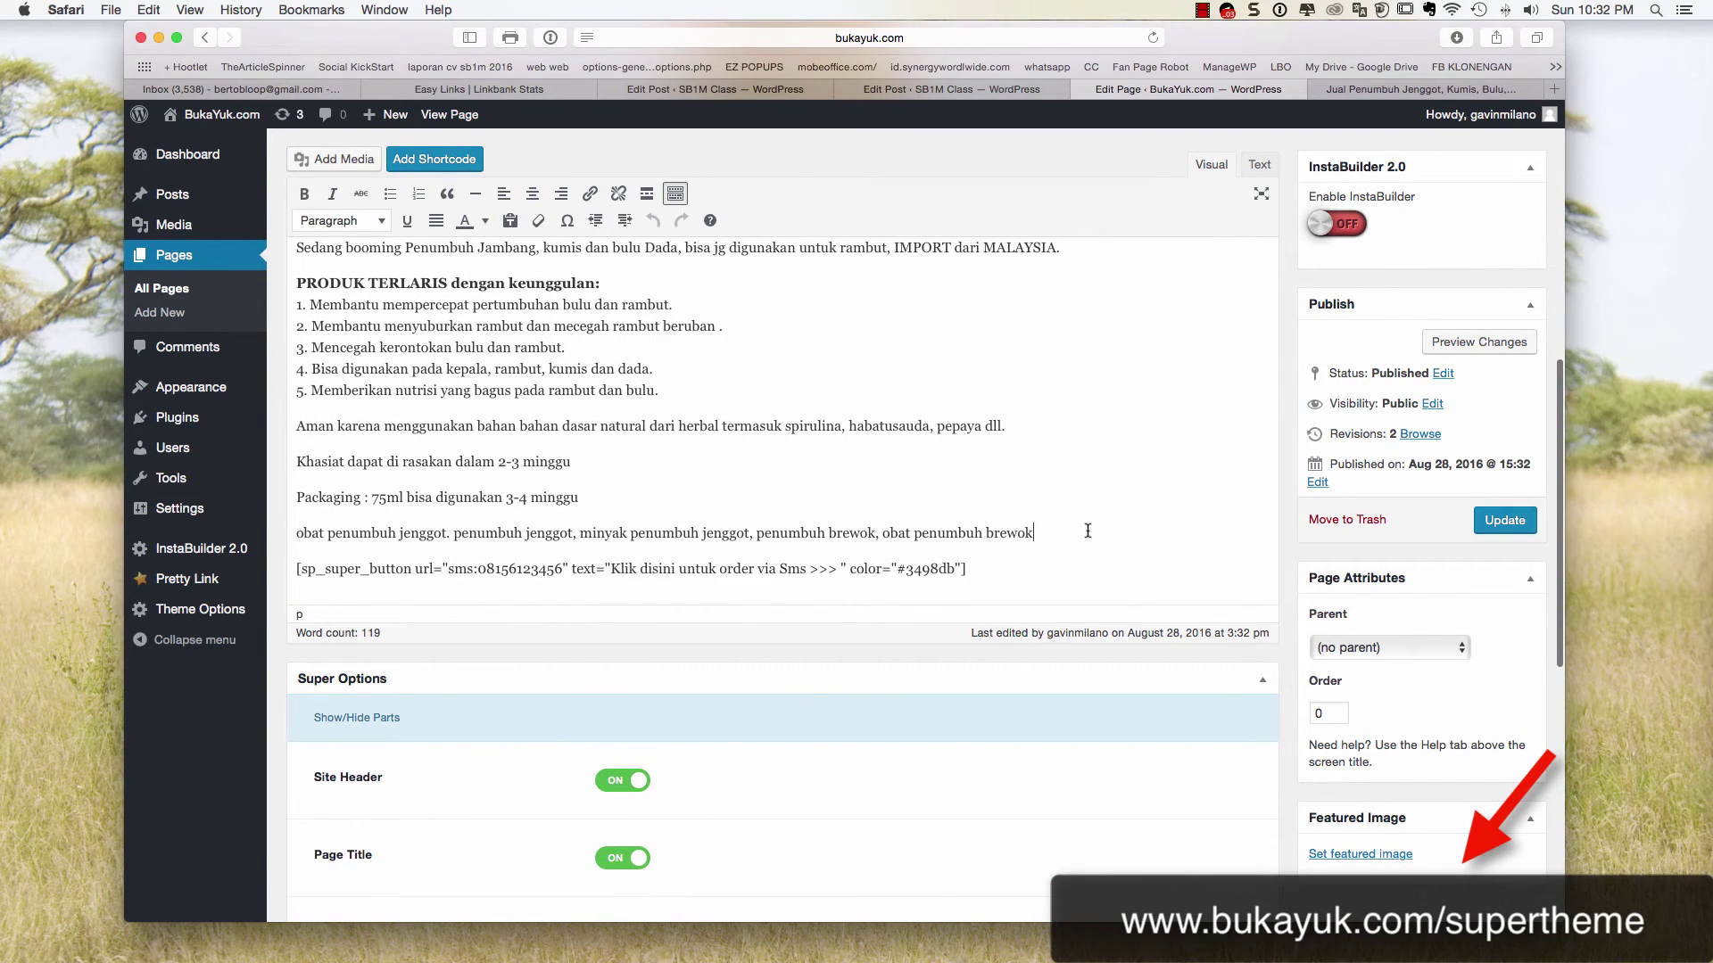
drag(966, 569, 298, 571)
scroll(404, 568, down, 3)
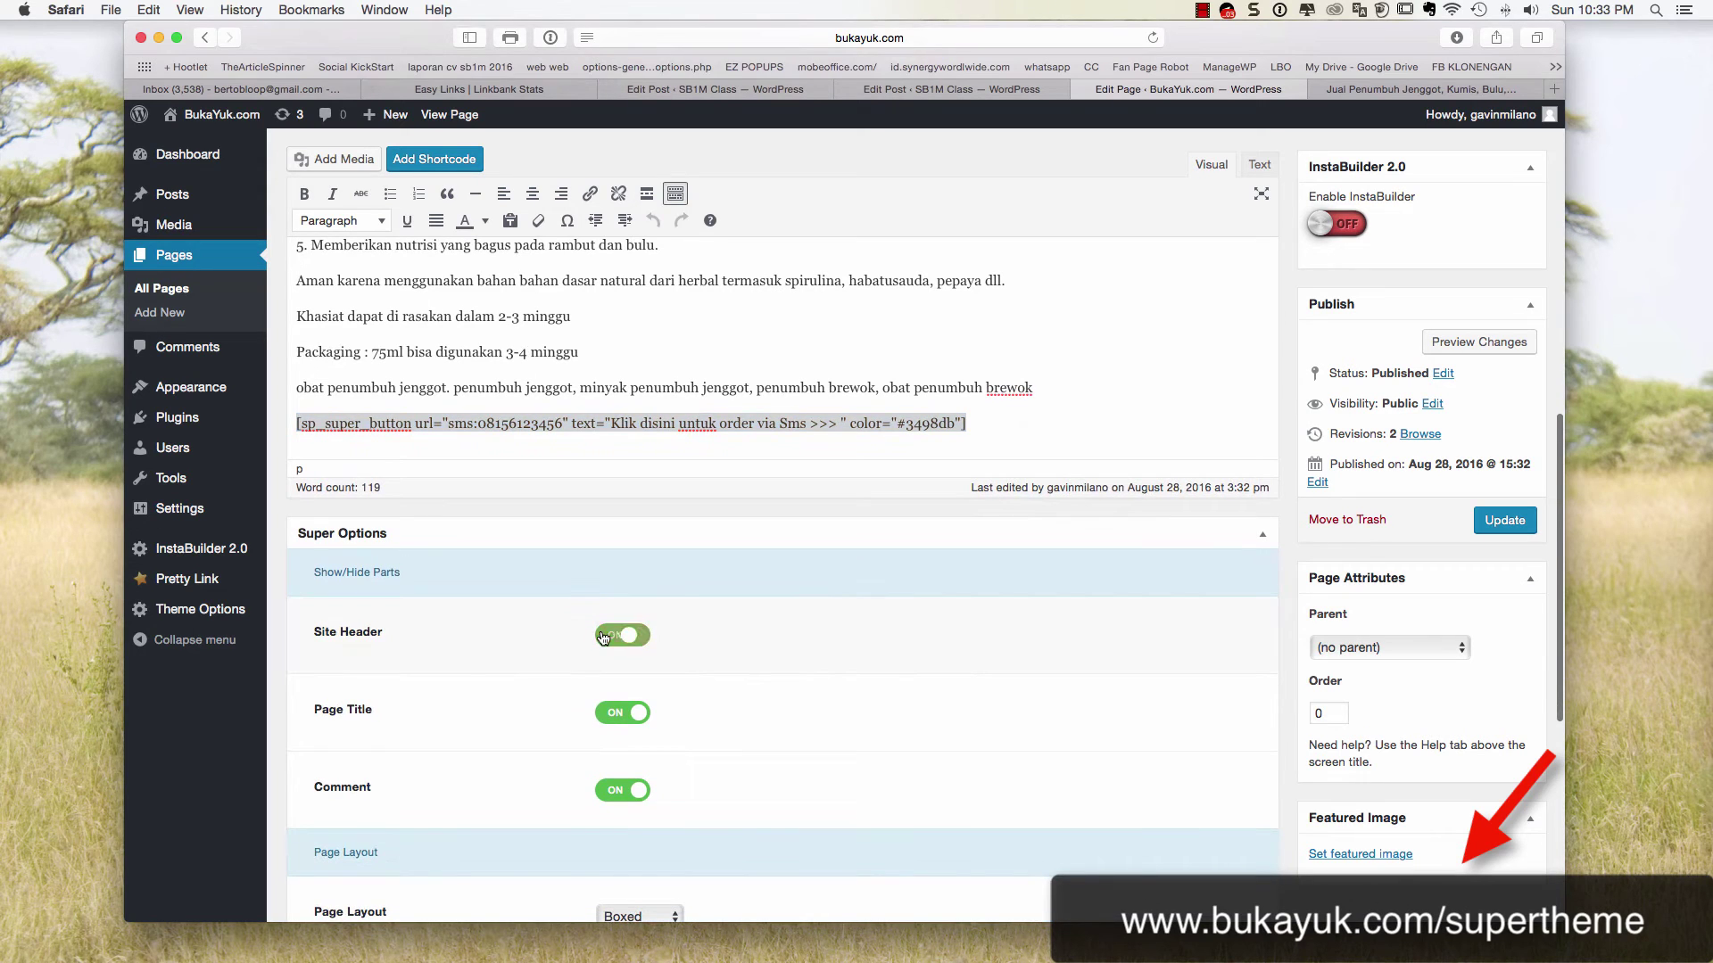
click(613, 635)
click(614, 713)
click(615, 792)
scroll(560, 580, up, 10)
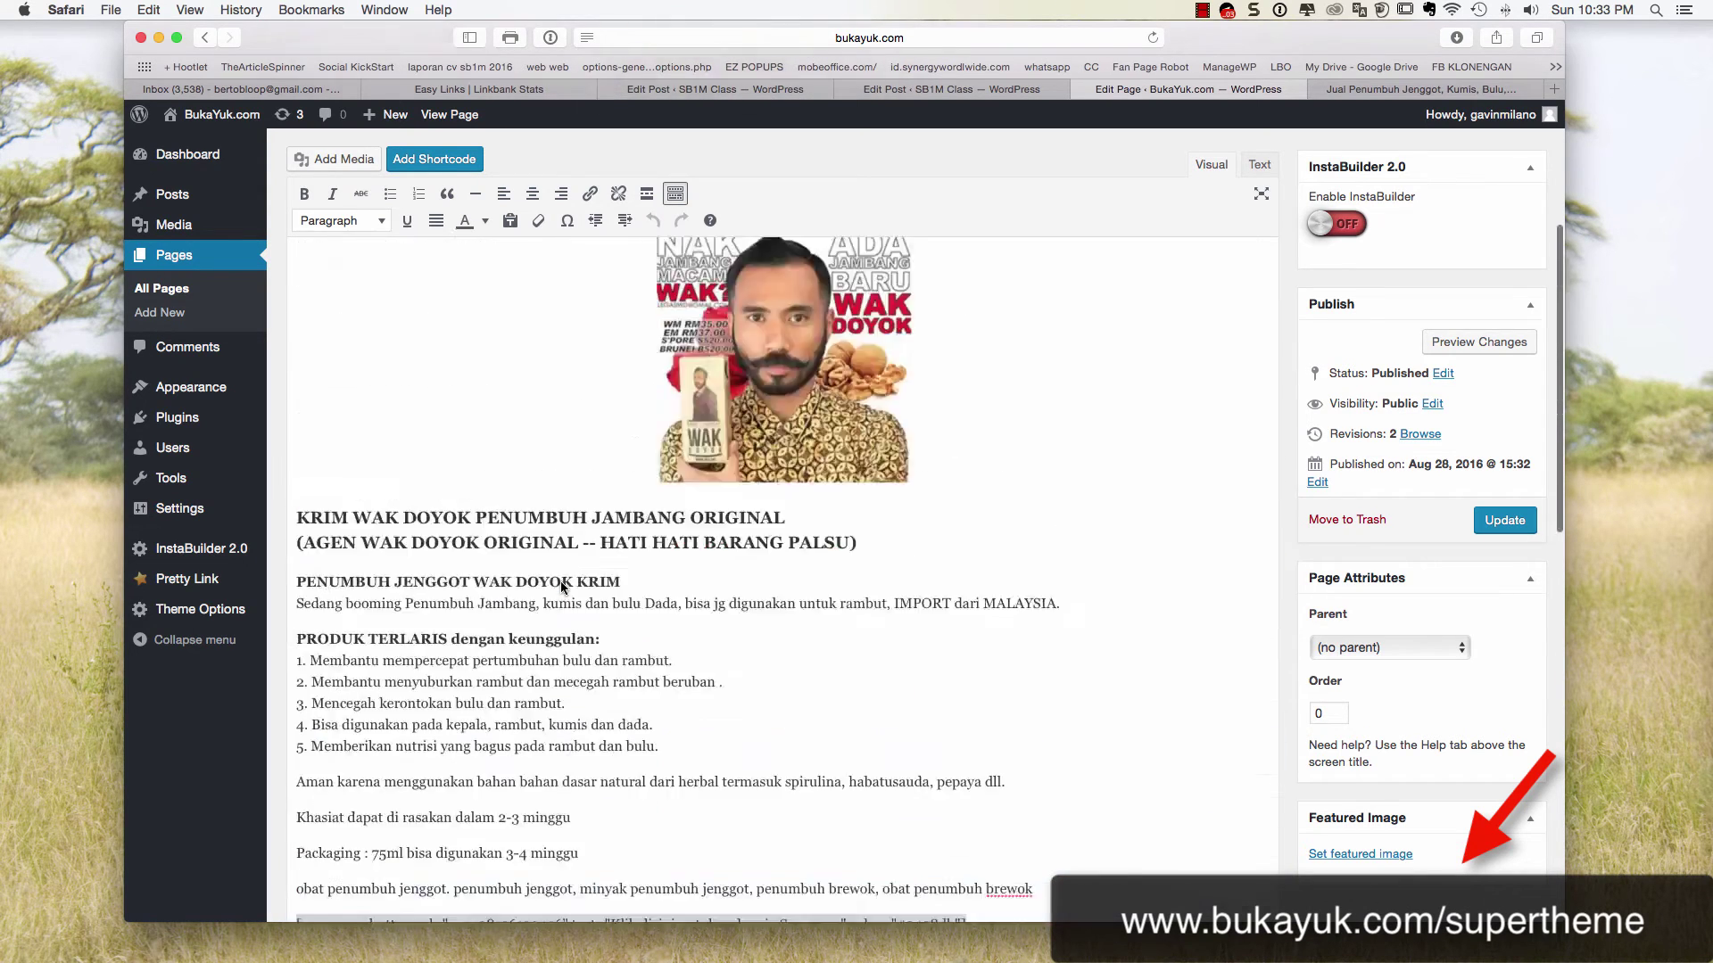
drag(462, 478, 1108, 463)
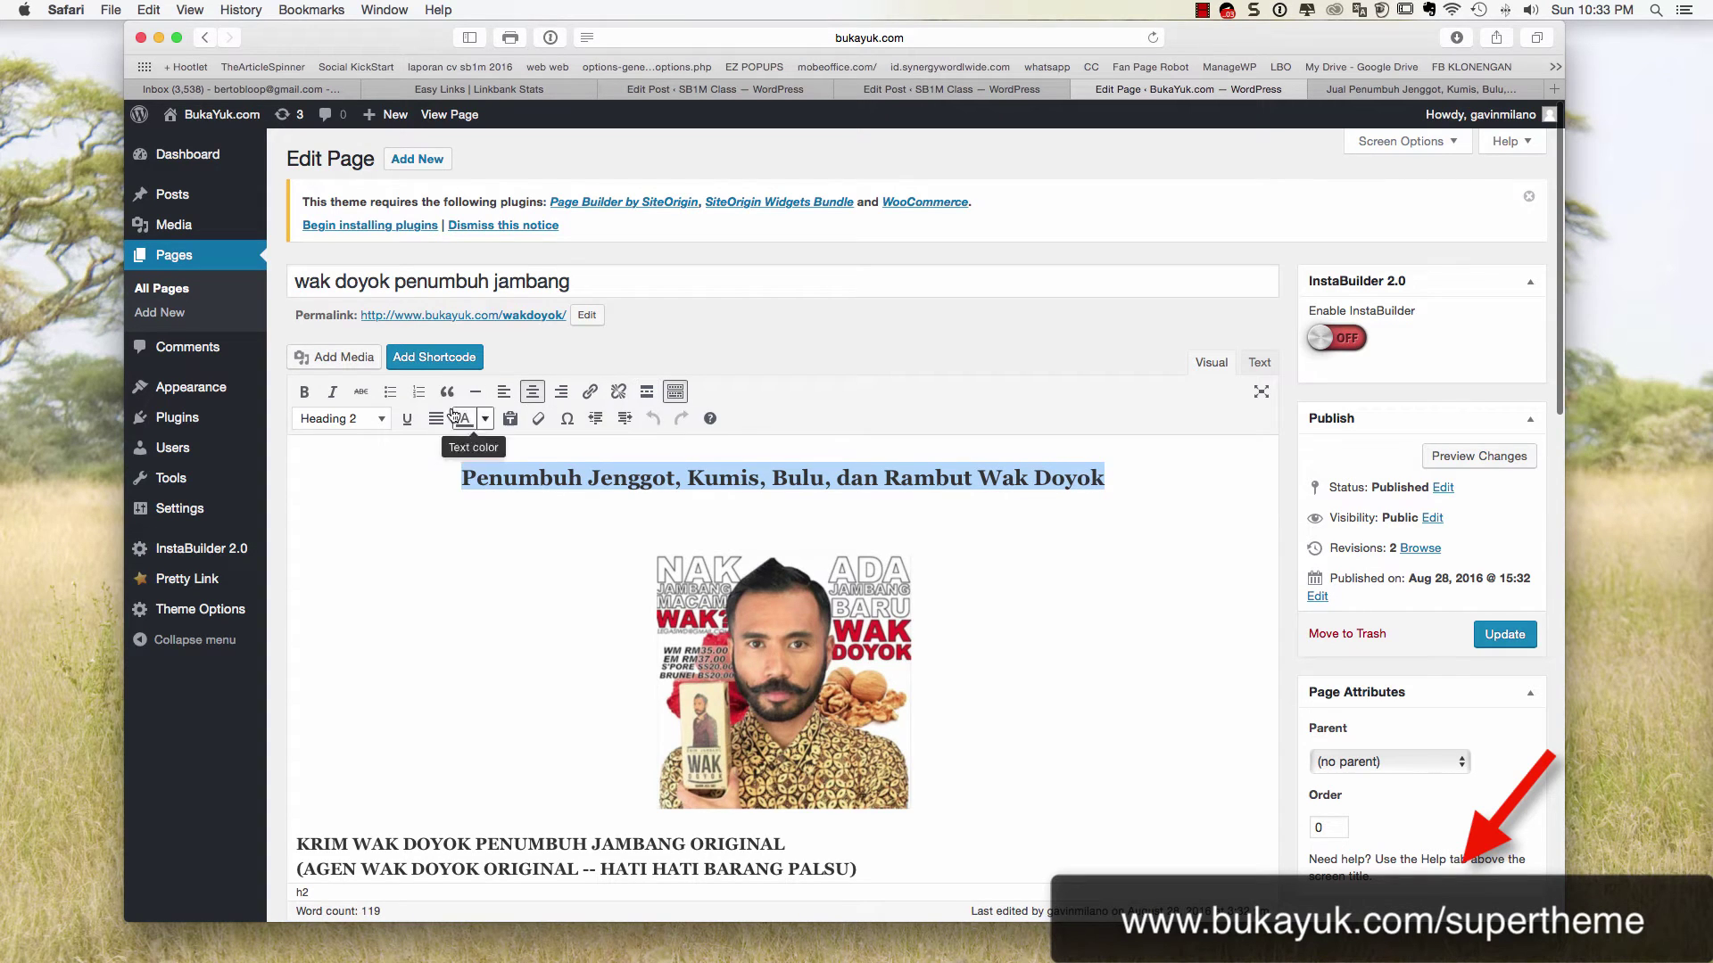
Colour the product heading sea green after trying red and yellow-green
click(485, 418)
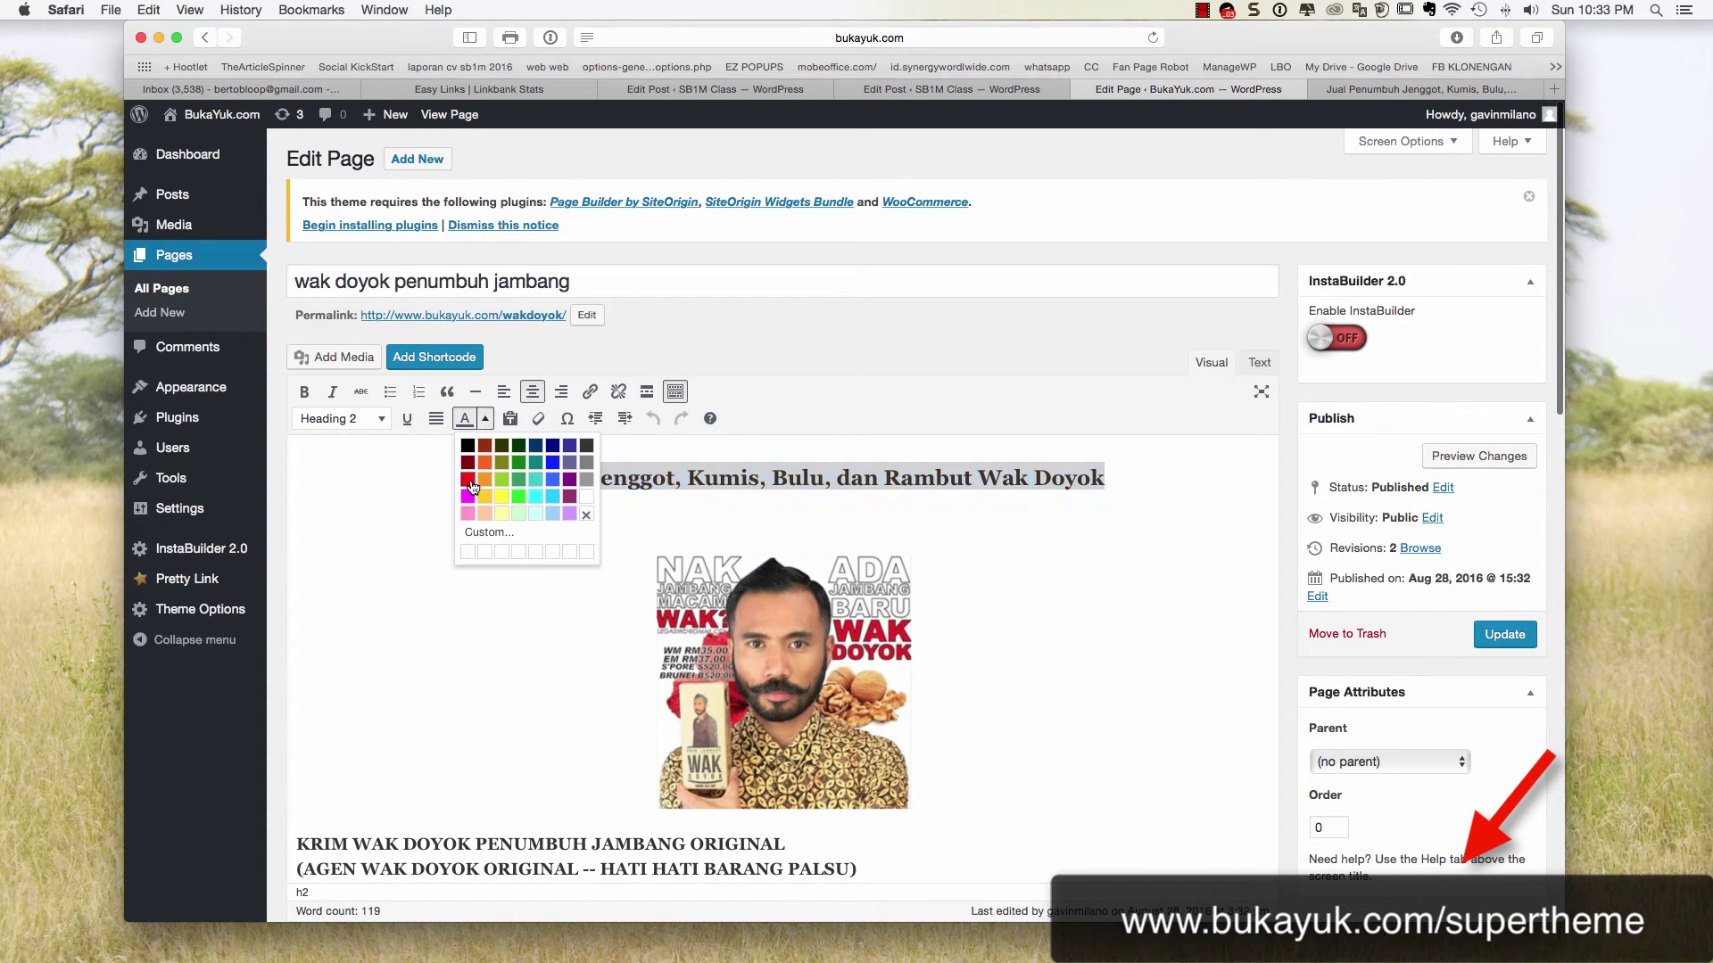
click(467, 480)
click(486, 418)
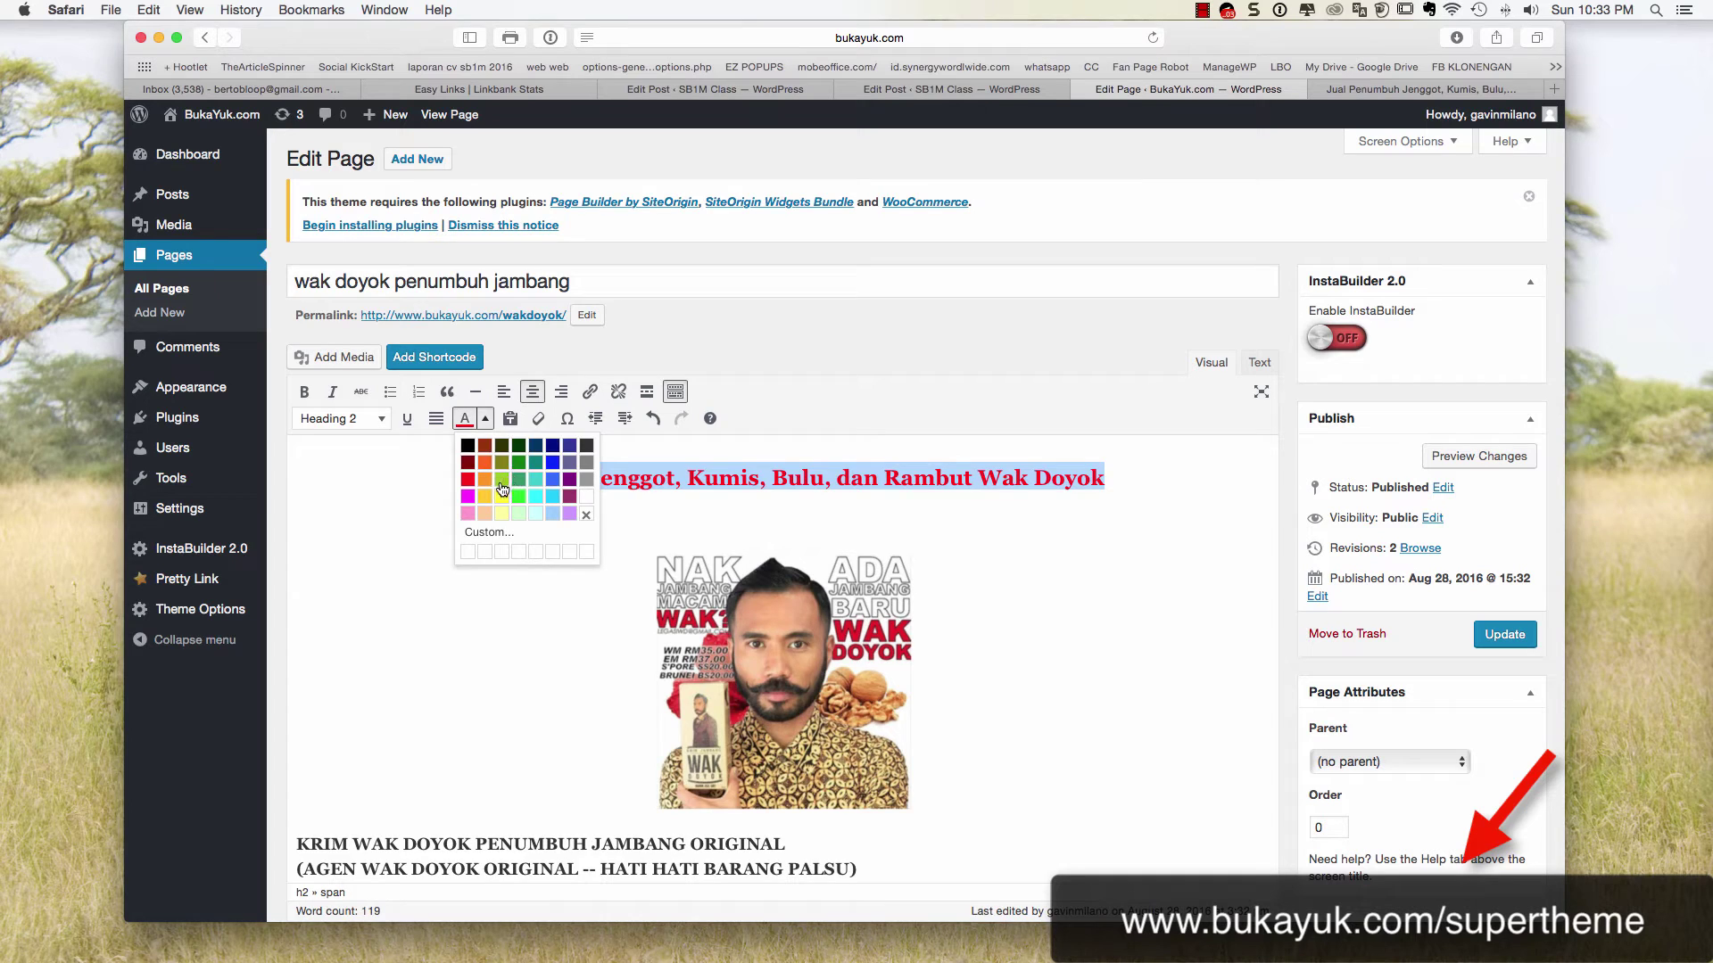
click(502, 479)
click(485, 419)
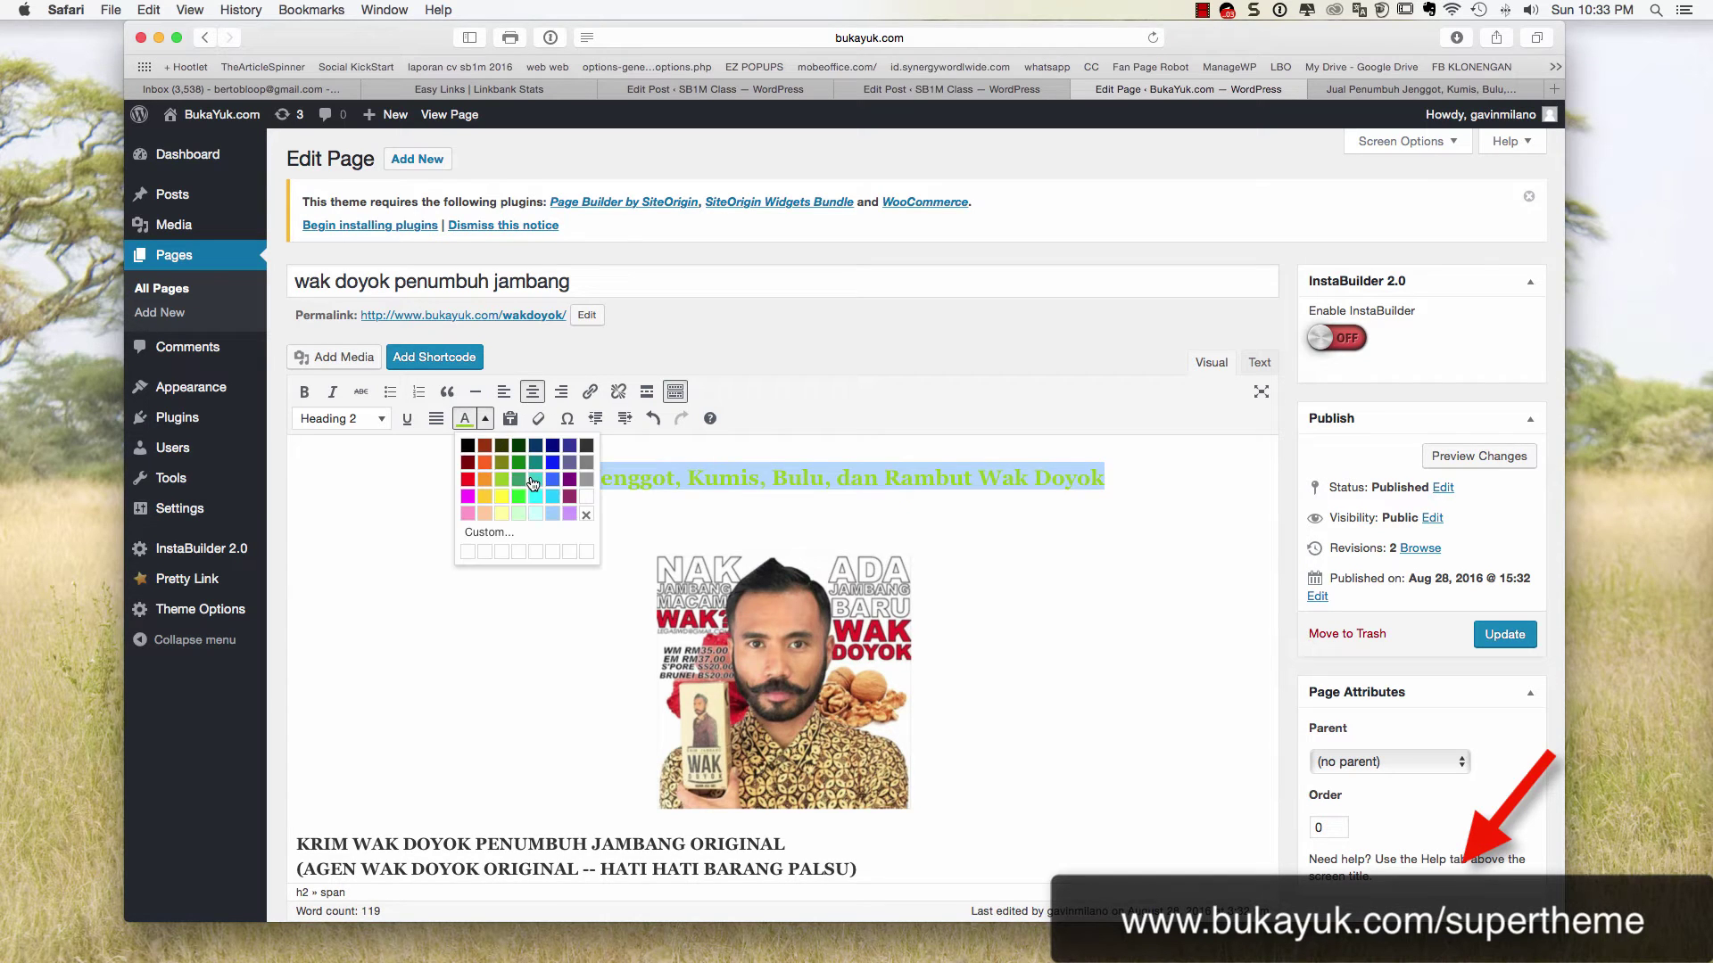
click(519, 479)
click(494, 497)
Centre the product description text and the SMS button shortcode
scroll(439, 492, down, 5)
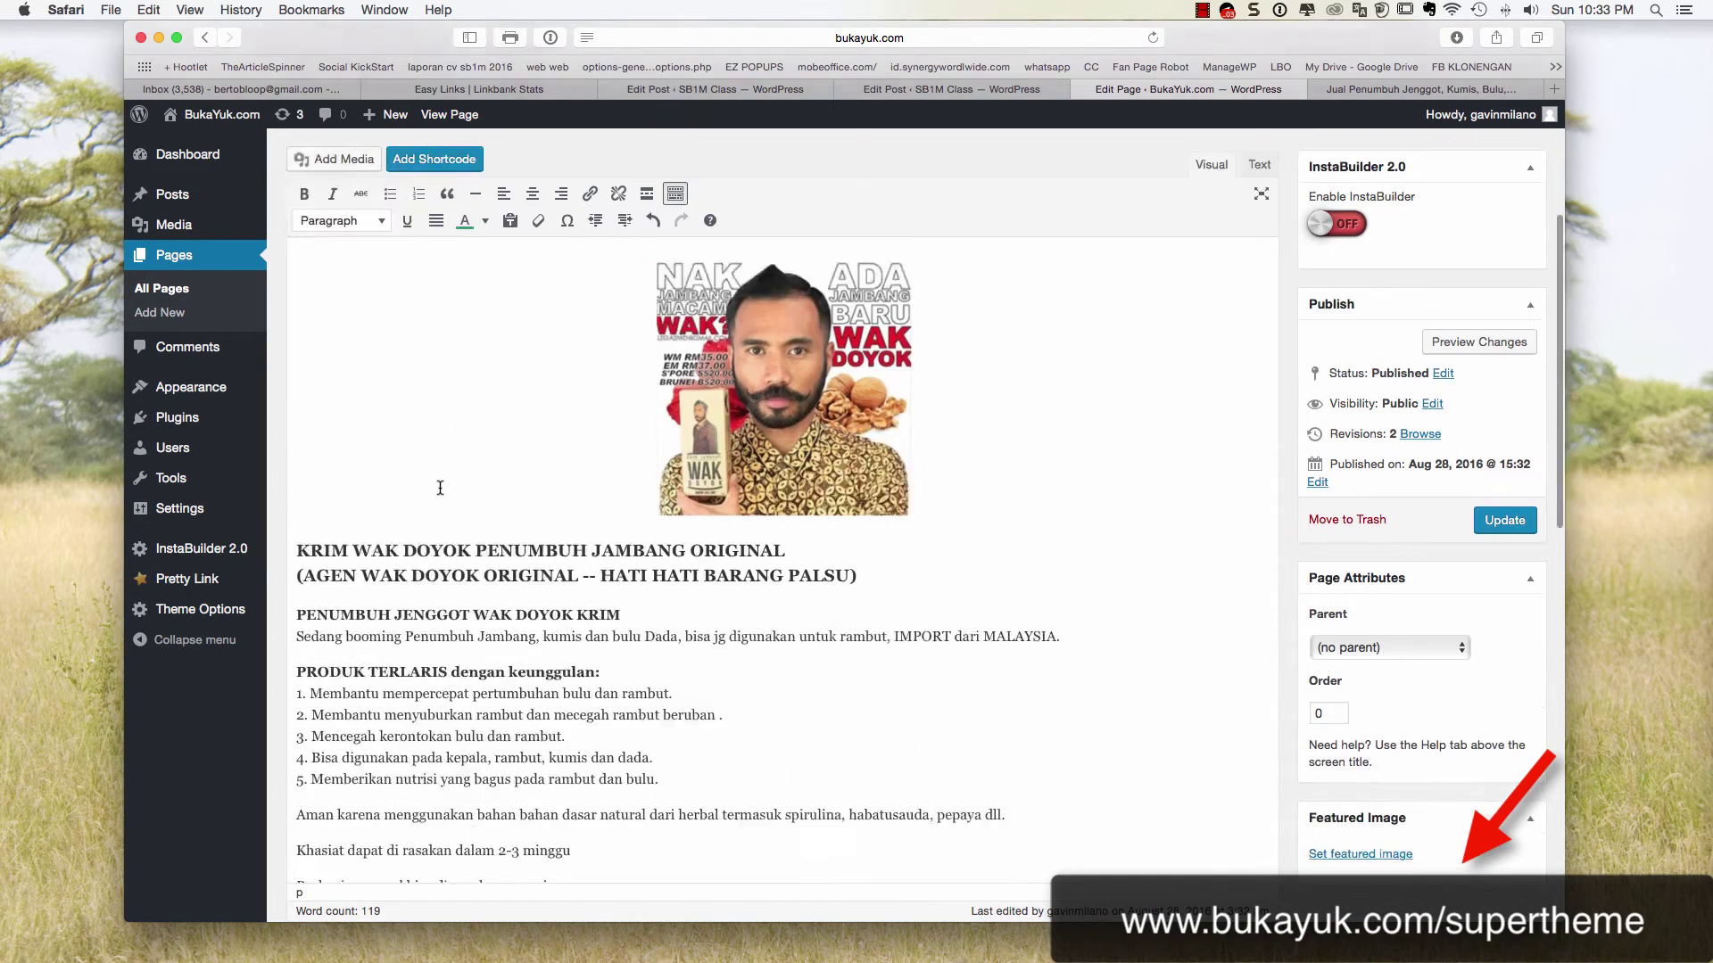
drag(307, 482, 517, 742)
click(532, 194)
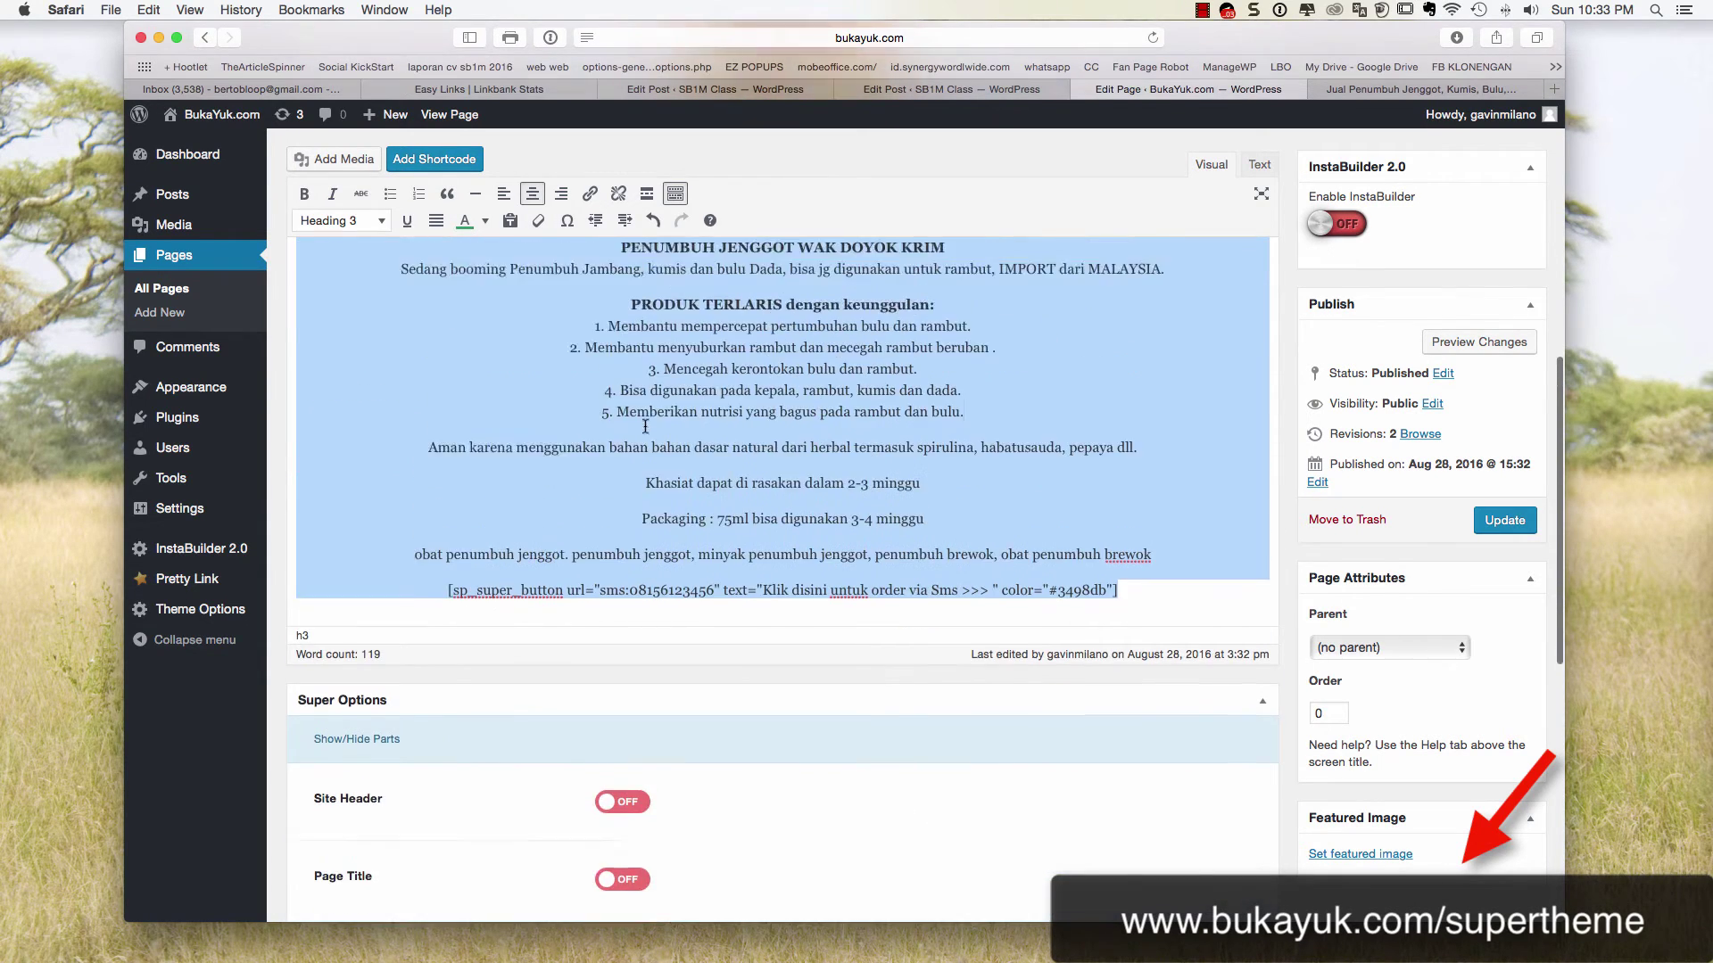
scroll(634, 526, up, 5)
click(572, 567)
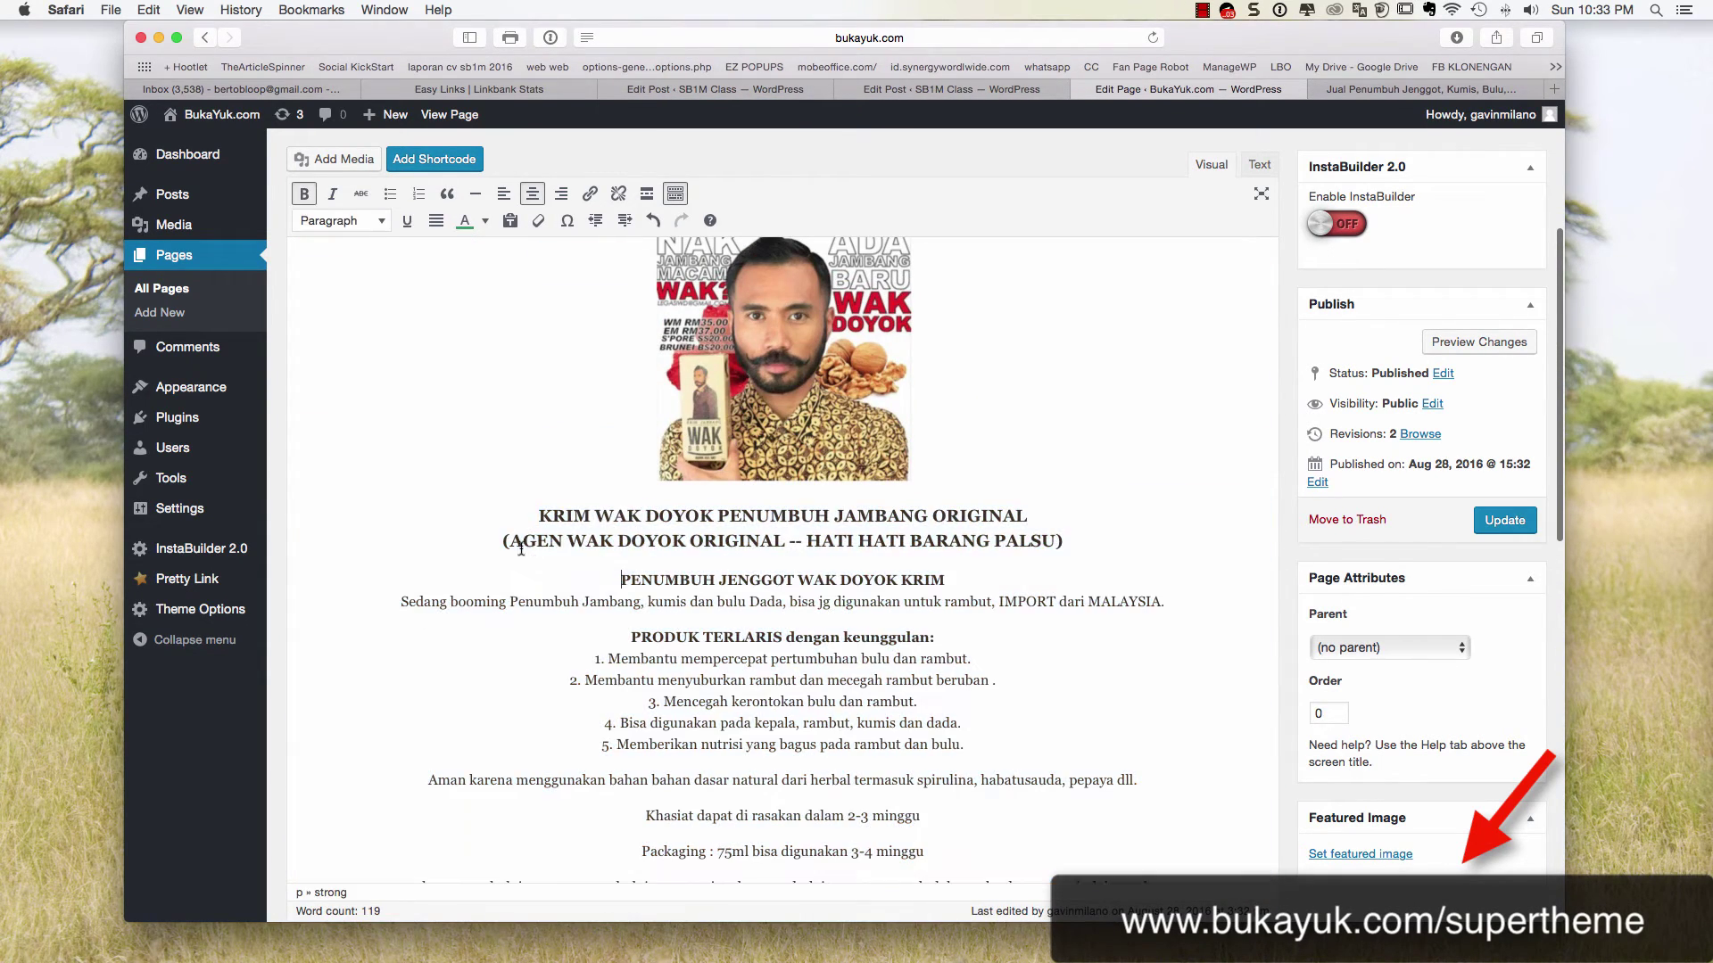
Break the '(AGEN' part of the heading onto its own line
click(500, 542)
key(Return)
scroll(535, 544, down, 2)
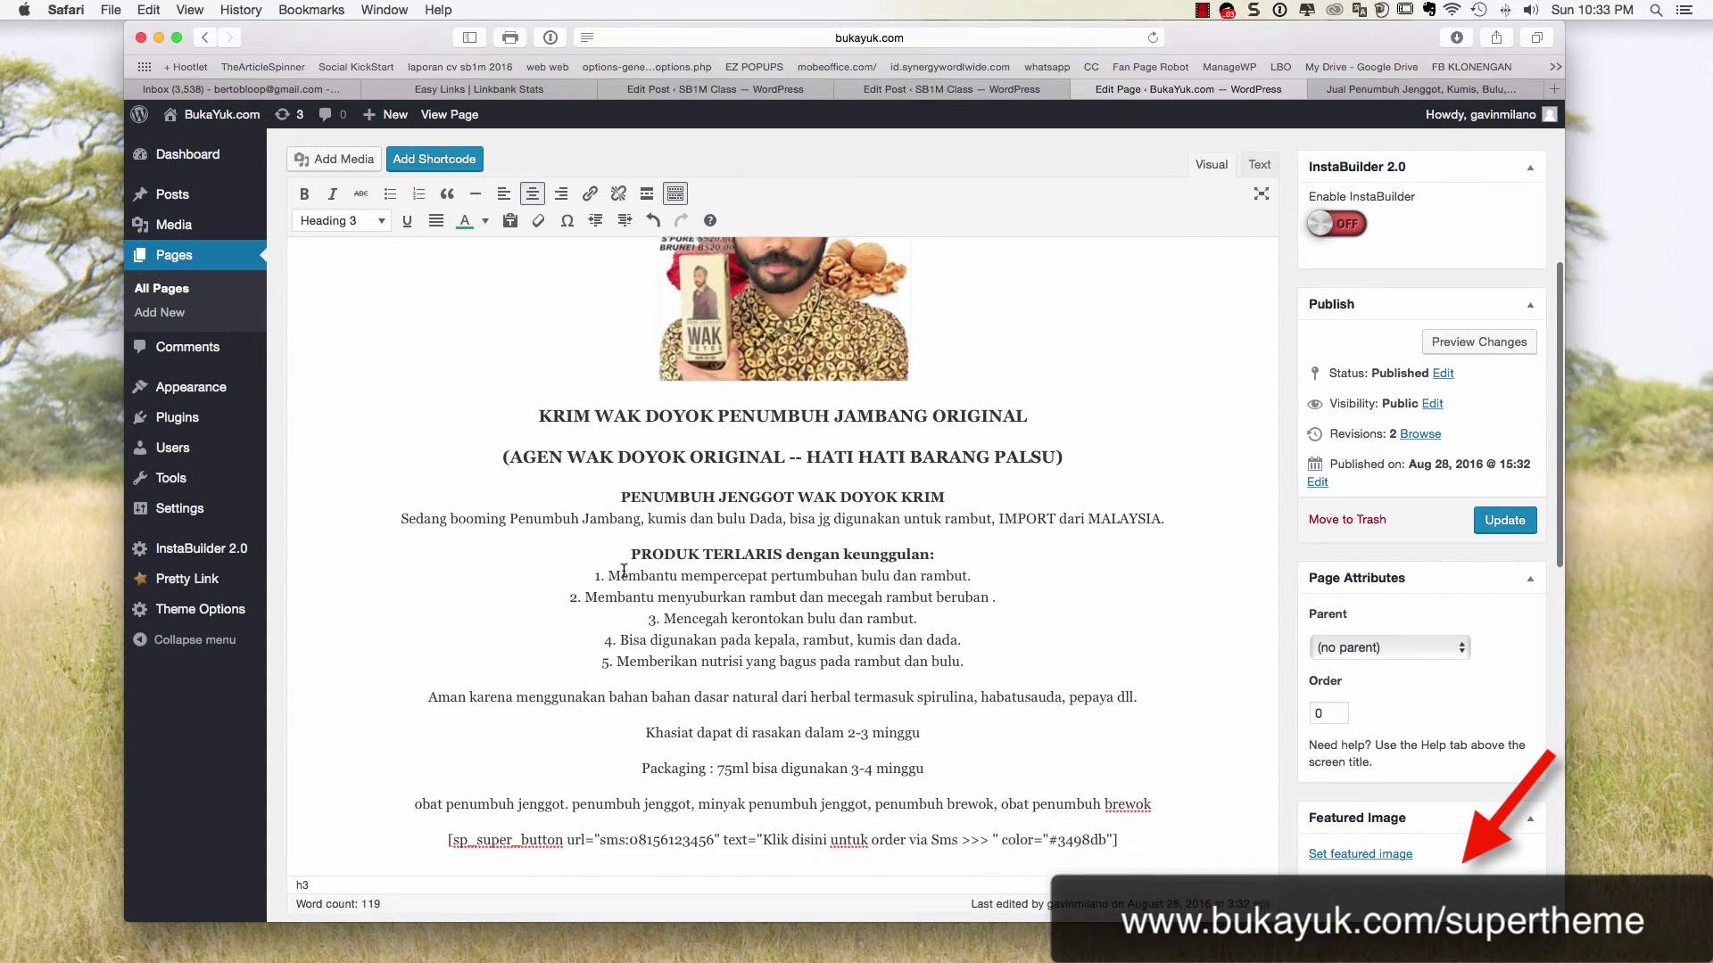
click(629, 551)
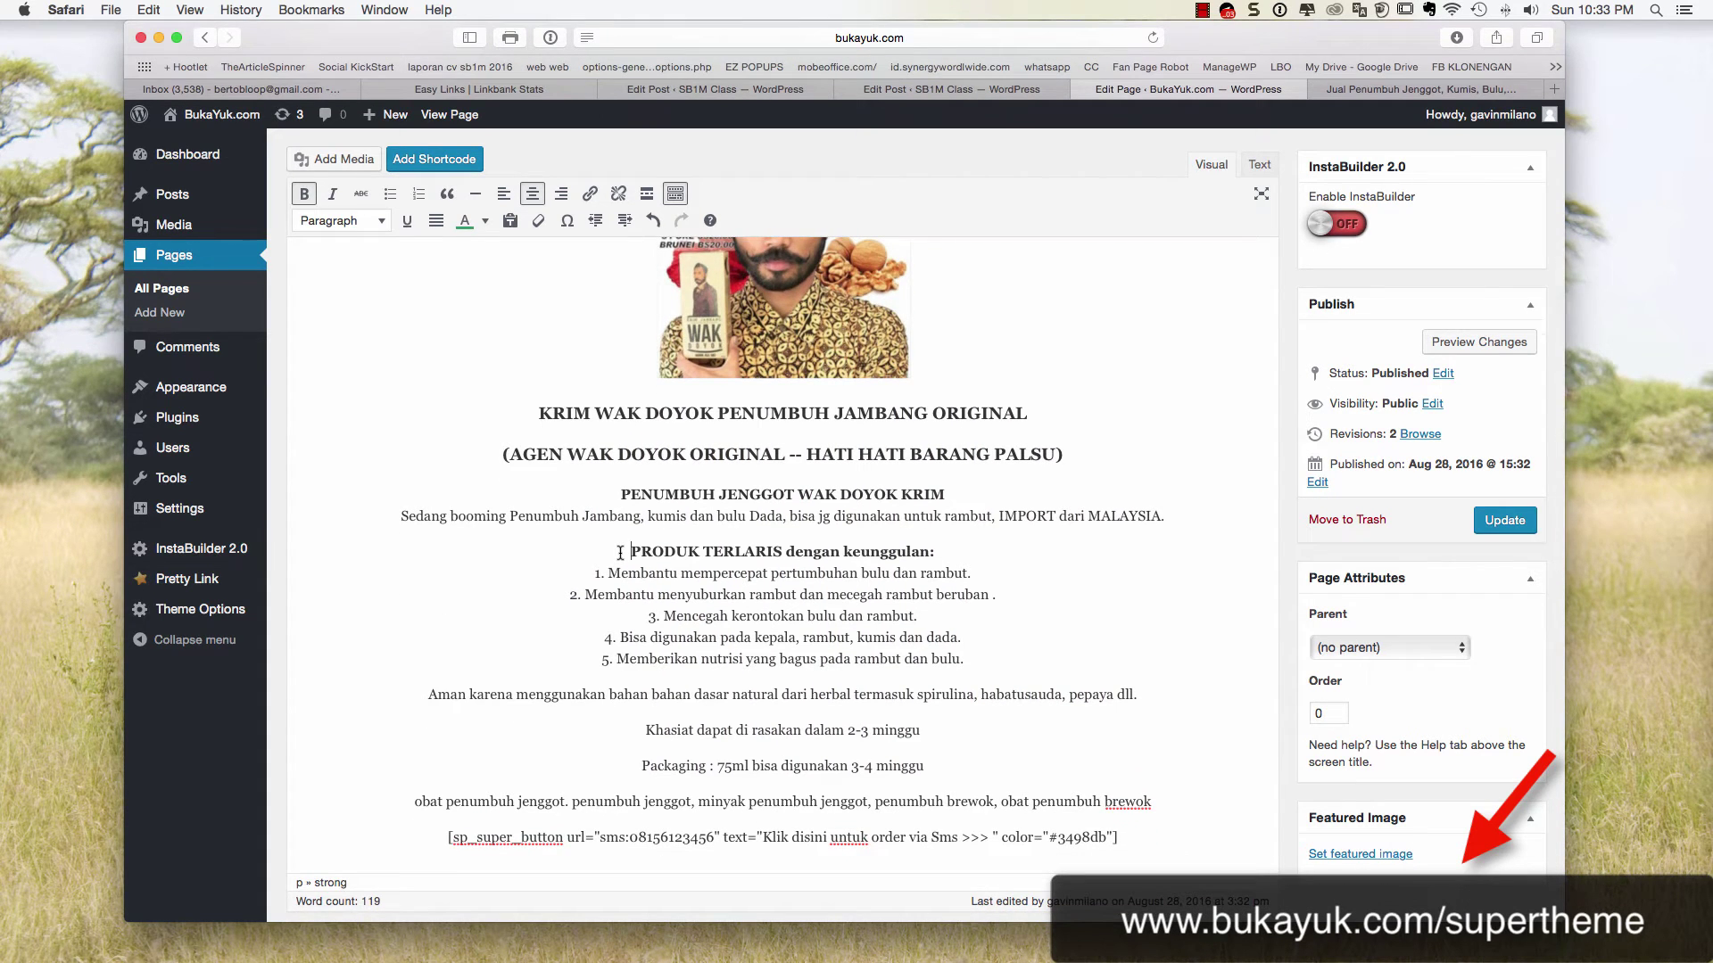
scroll(619, 553, down, 10)
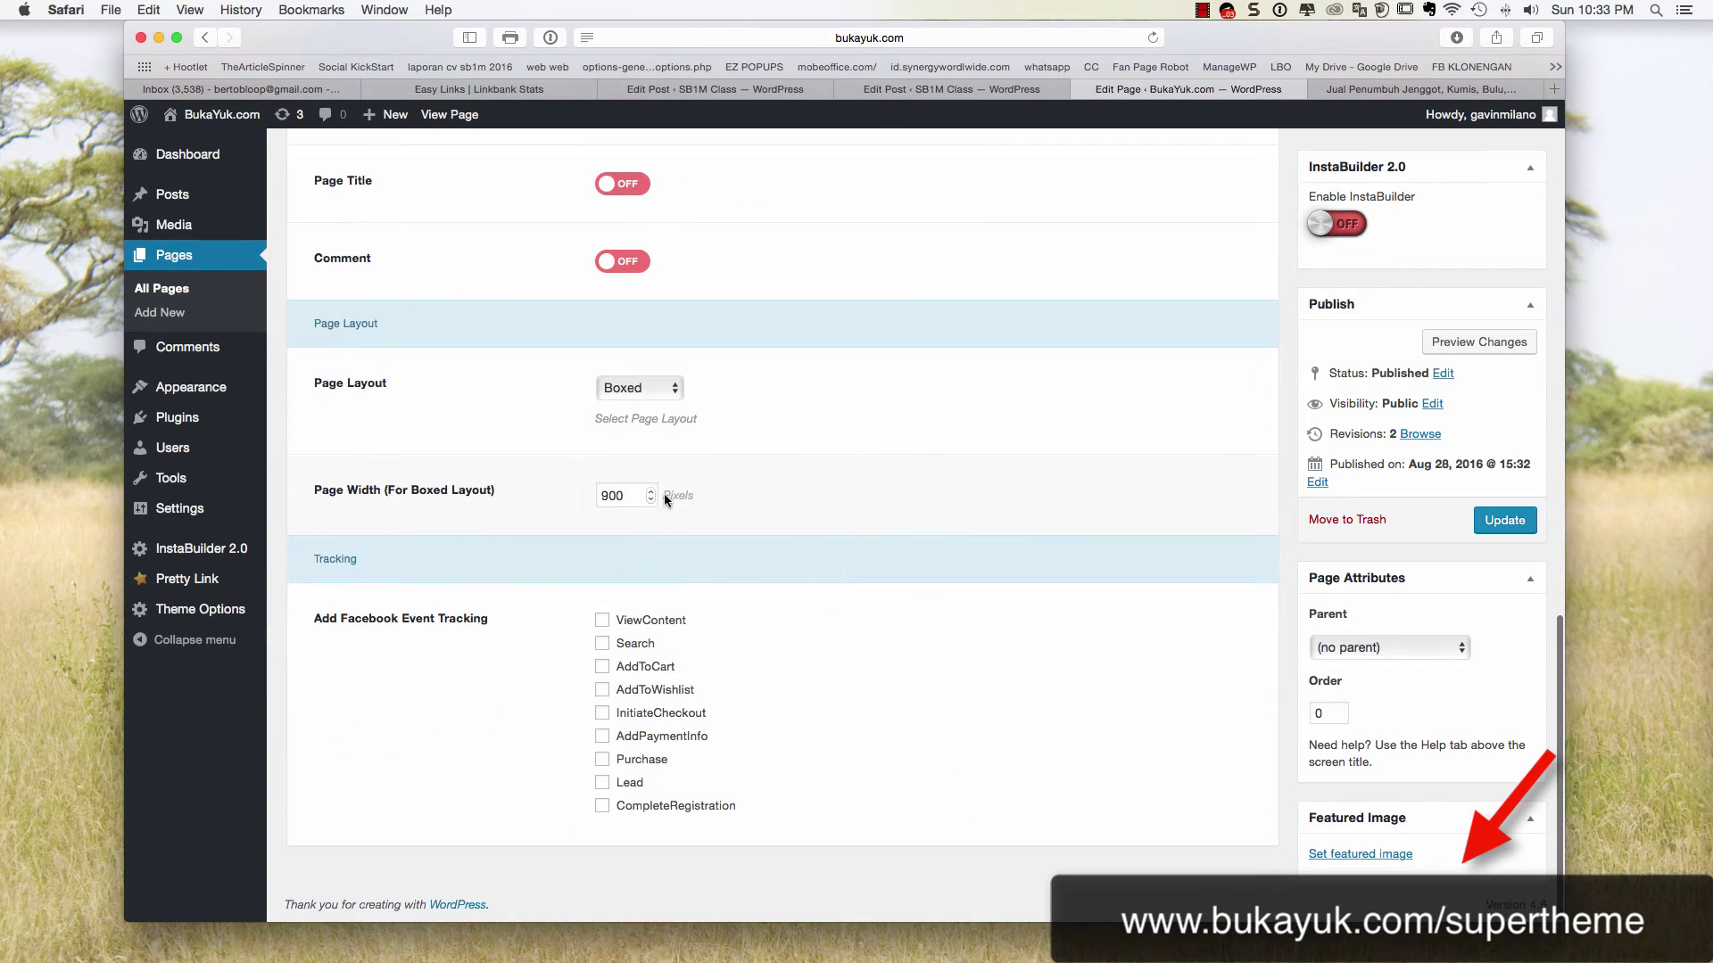
Set the Page Layout to Full Width and update the page
click(674, 389)
key(Escape)
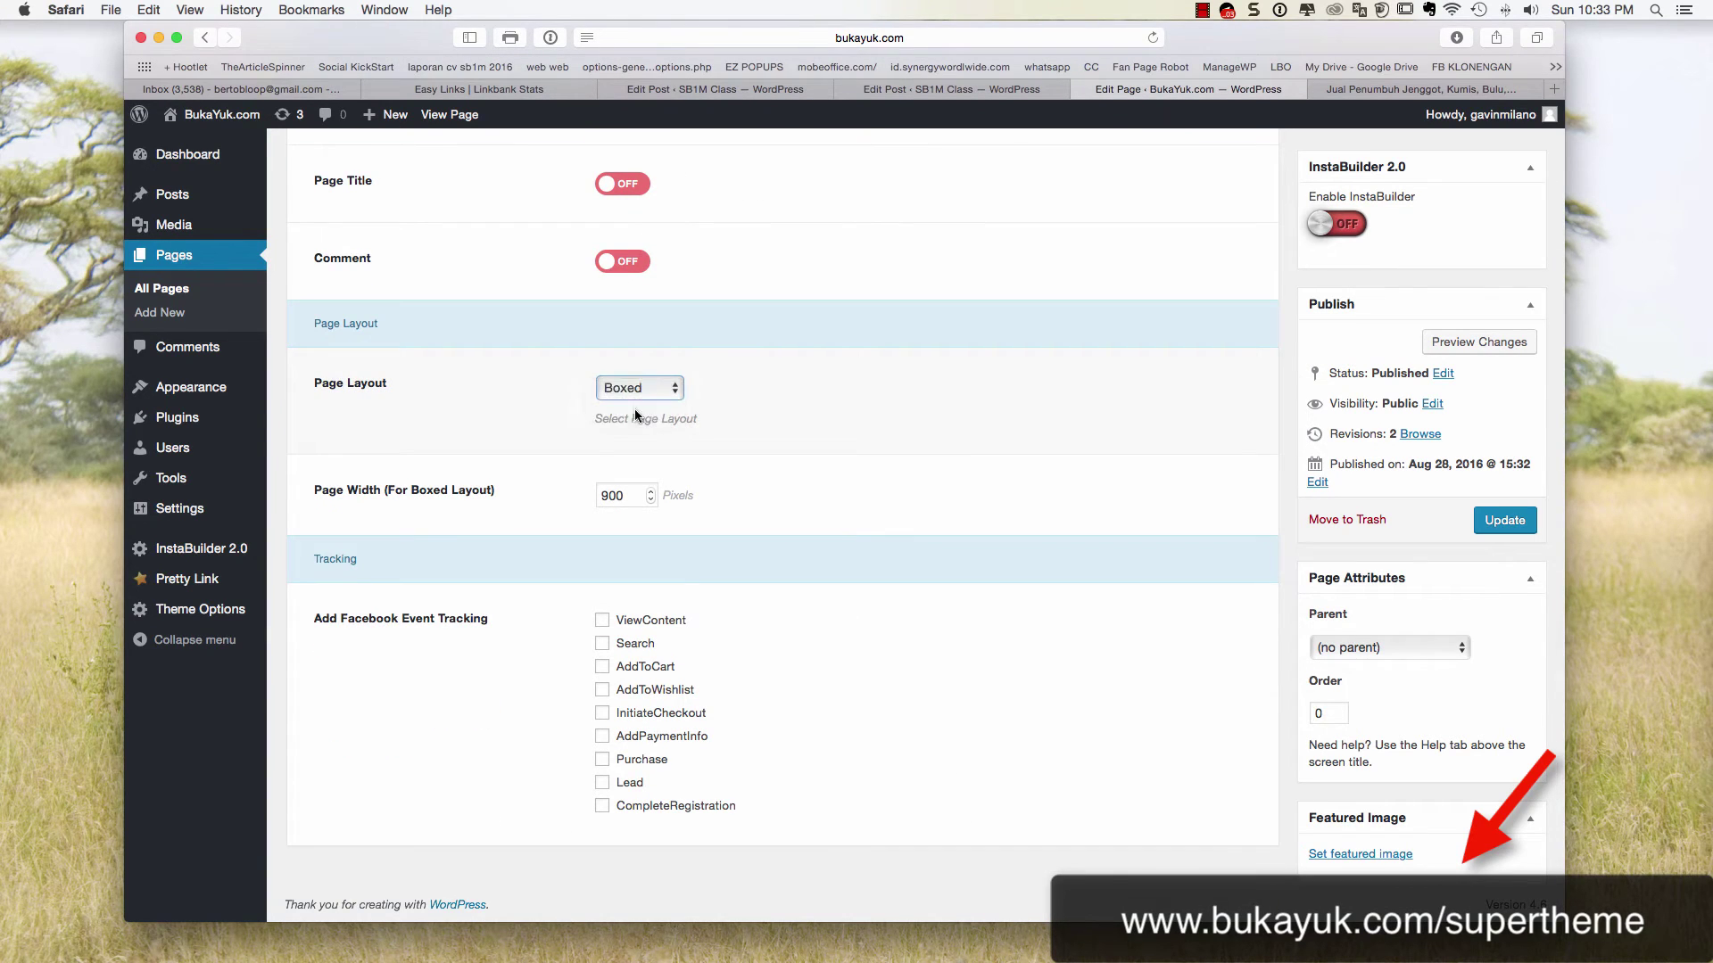
click(635, 414)
click(1505, 520)
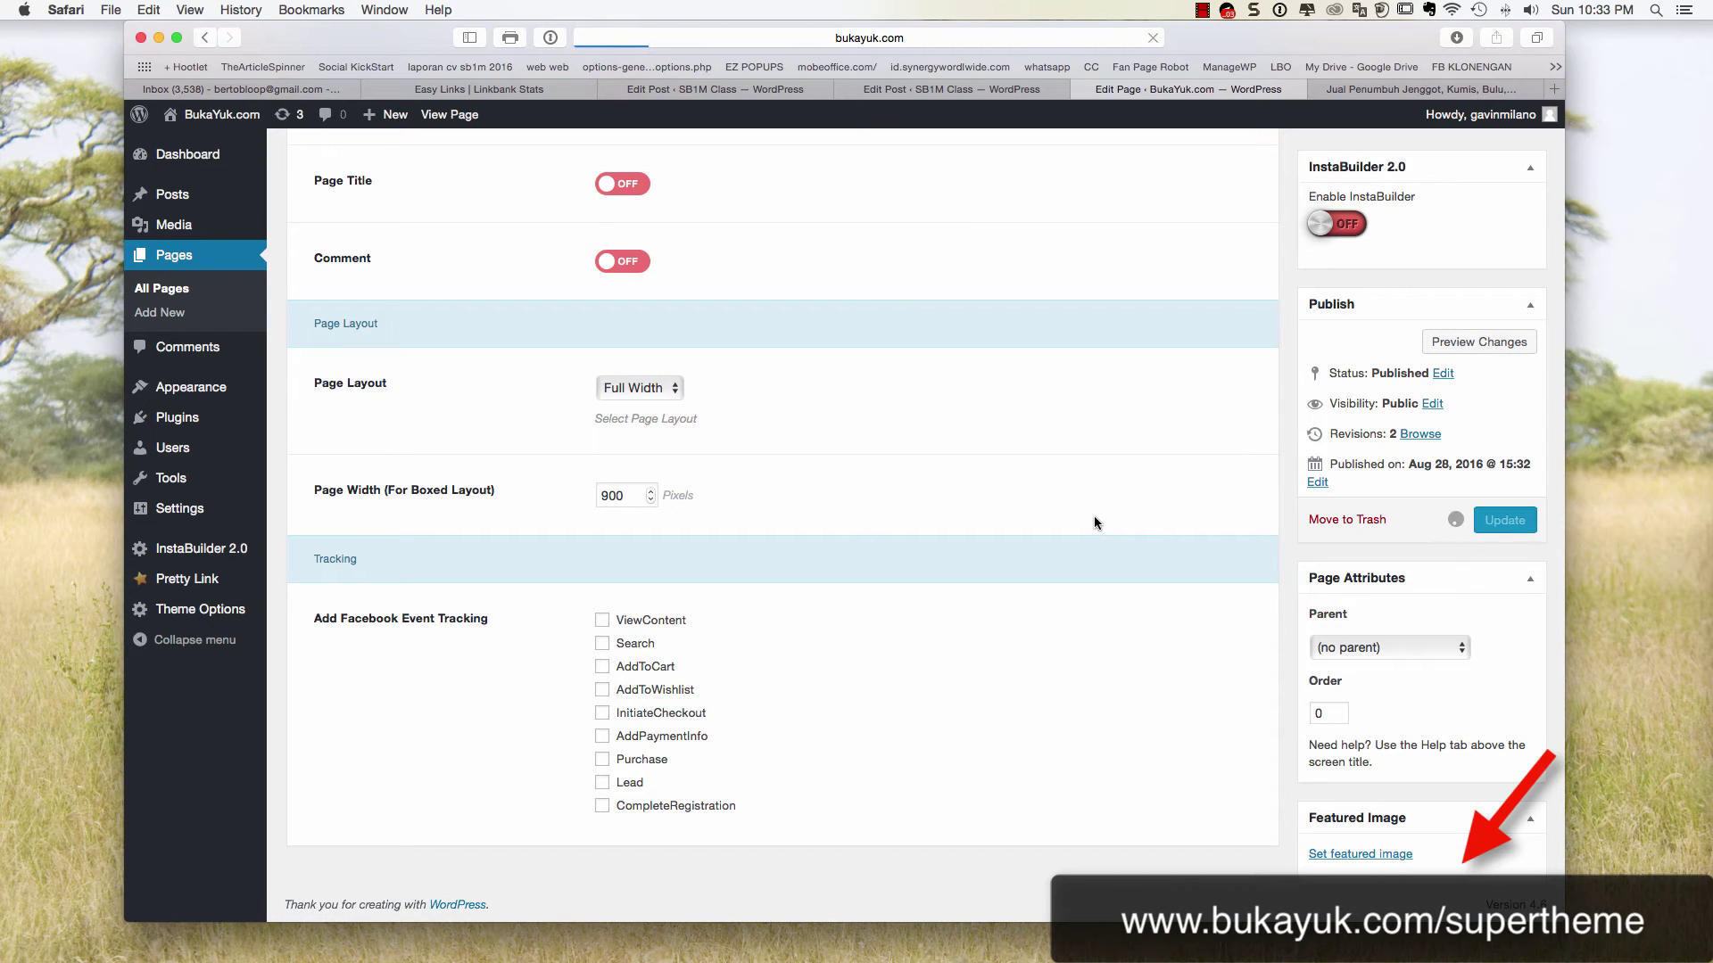
Uncheck AddToCart under Facebook Event Tracking and update the page again
scroll(646, 682, down, 15)
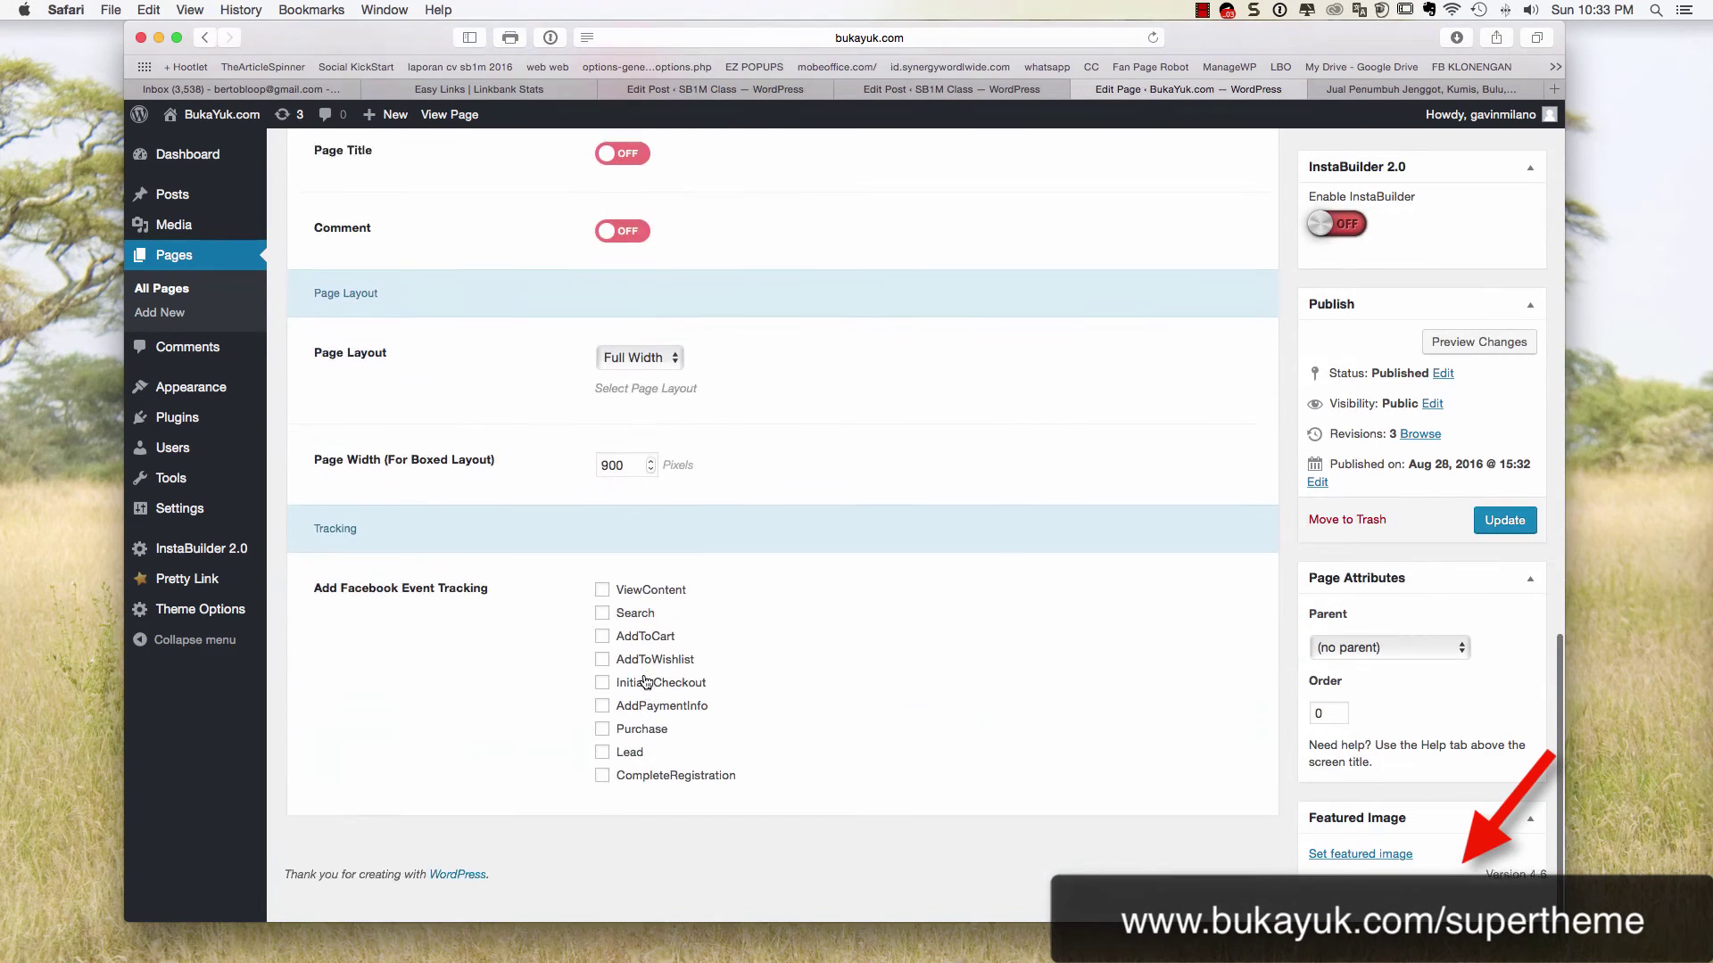
click(603, 668)
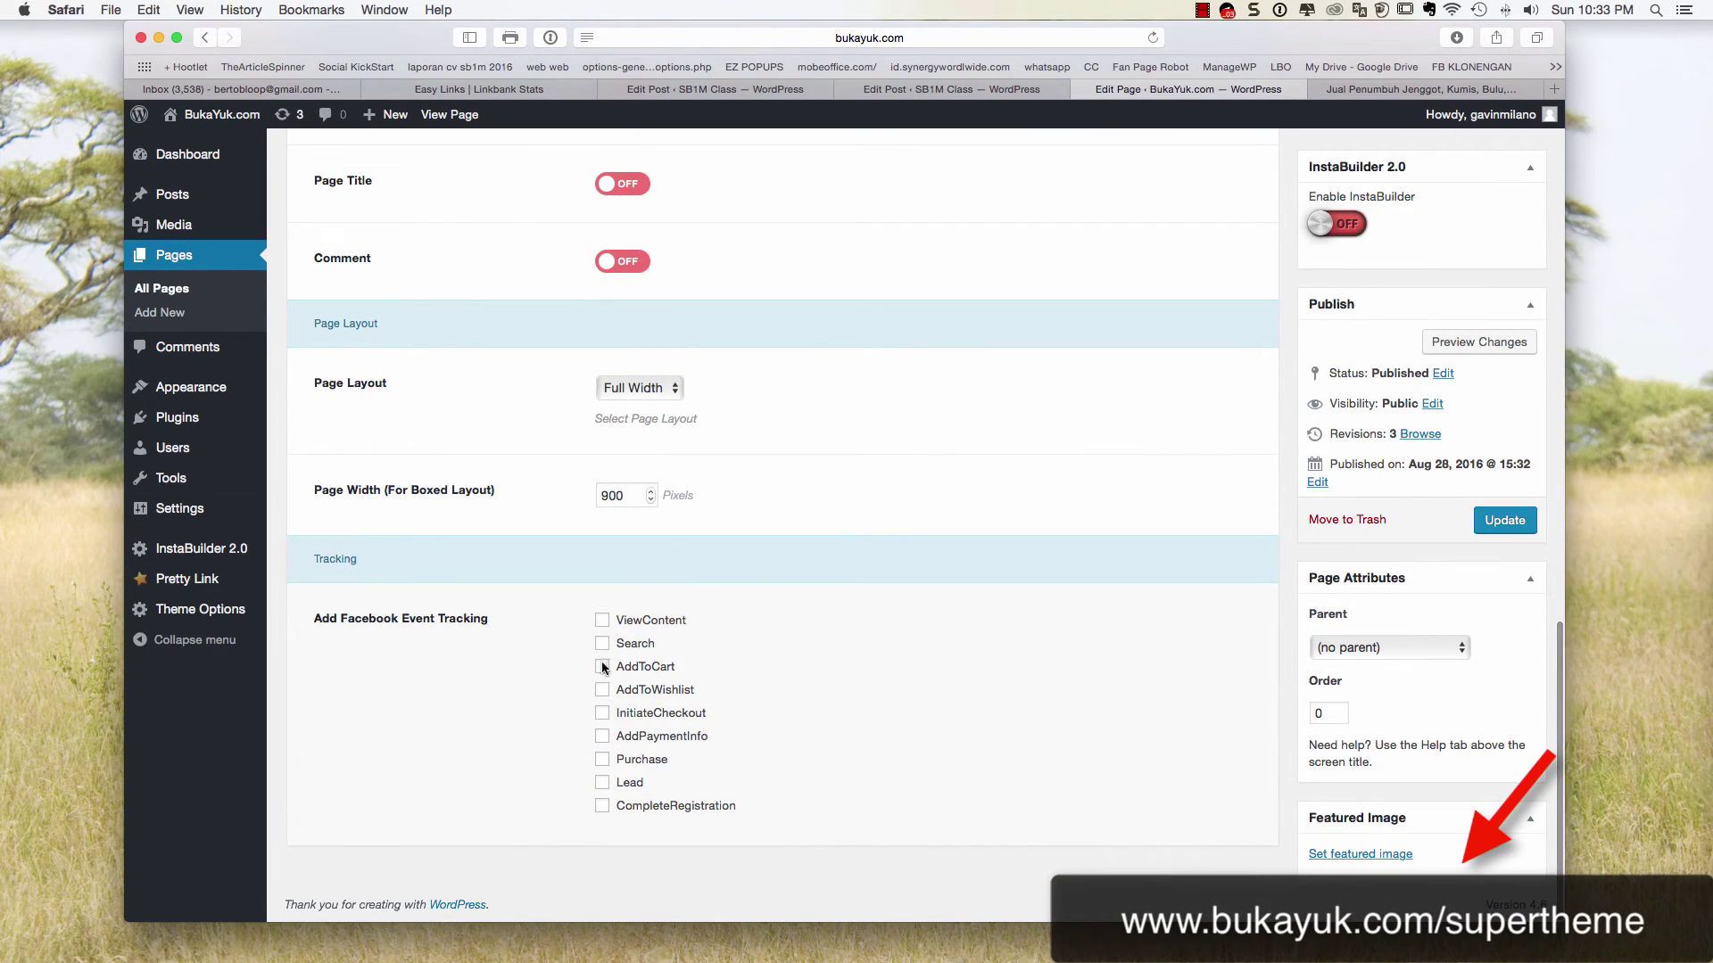
scroll(615, 713, down, 2)
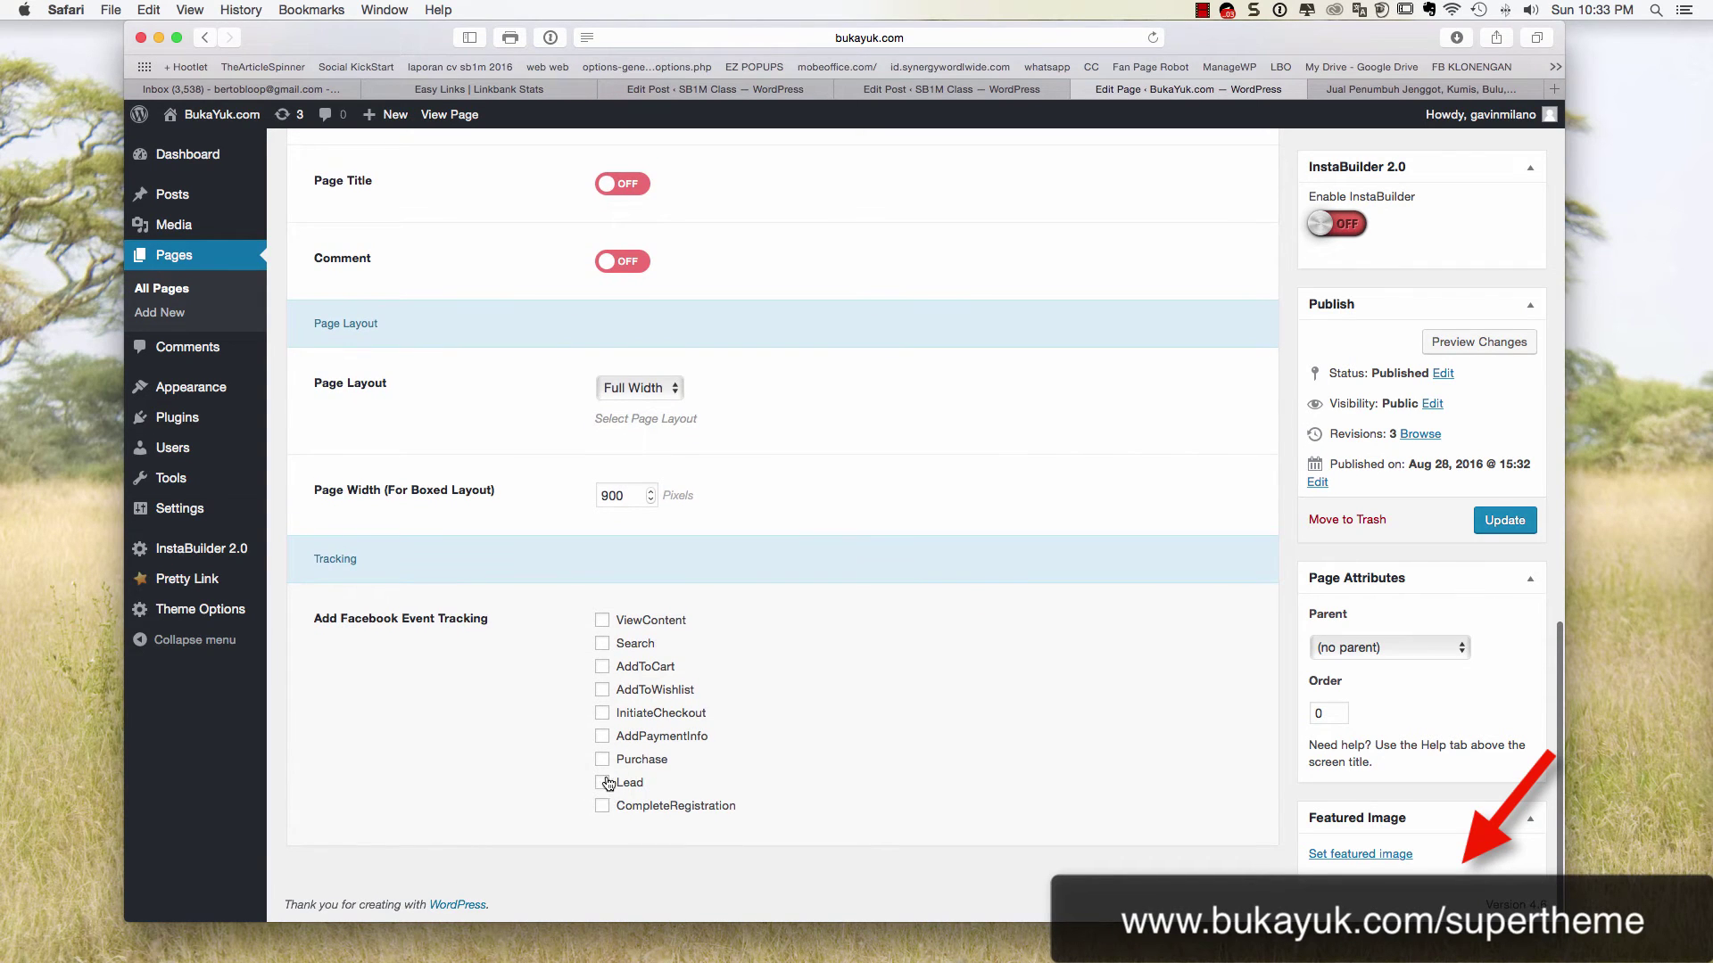
click(1504, 520)
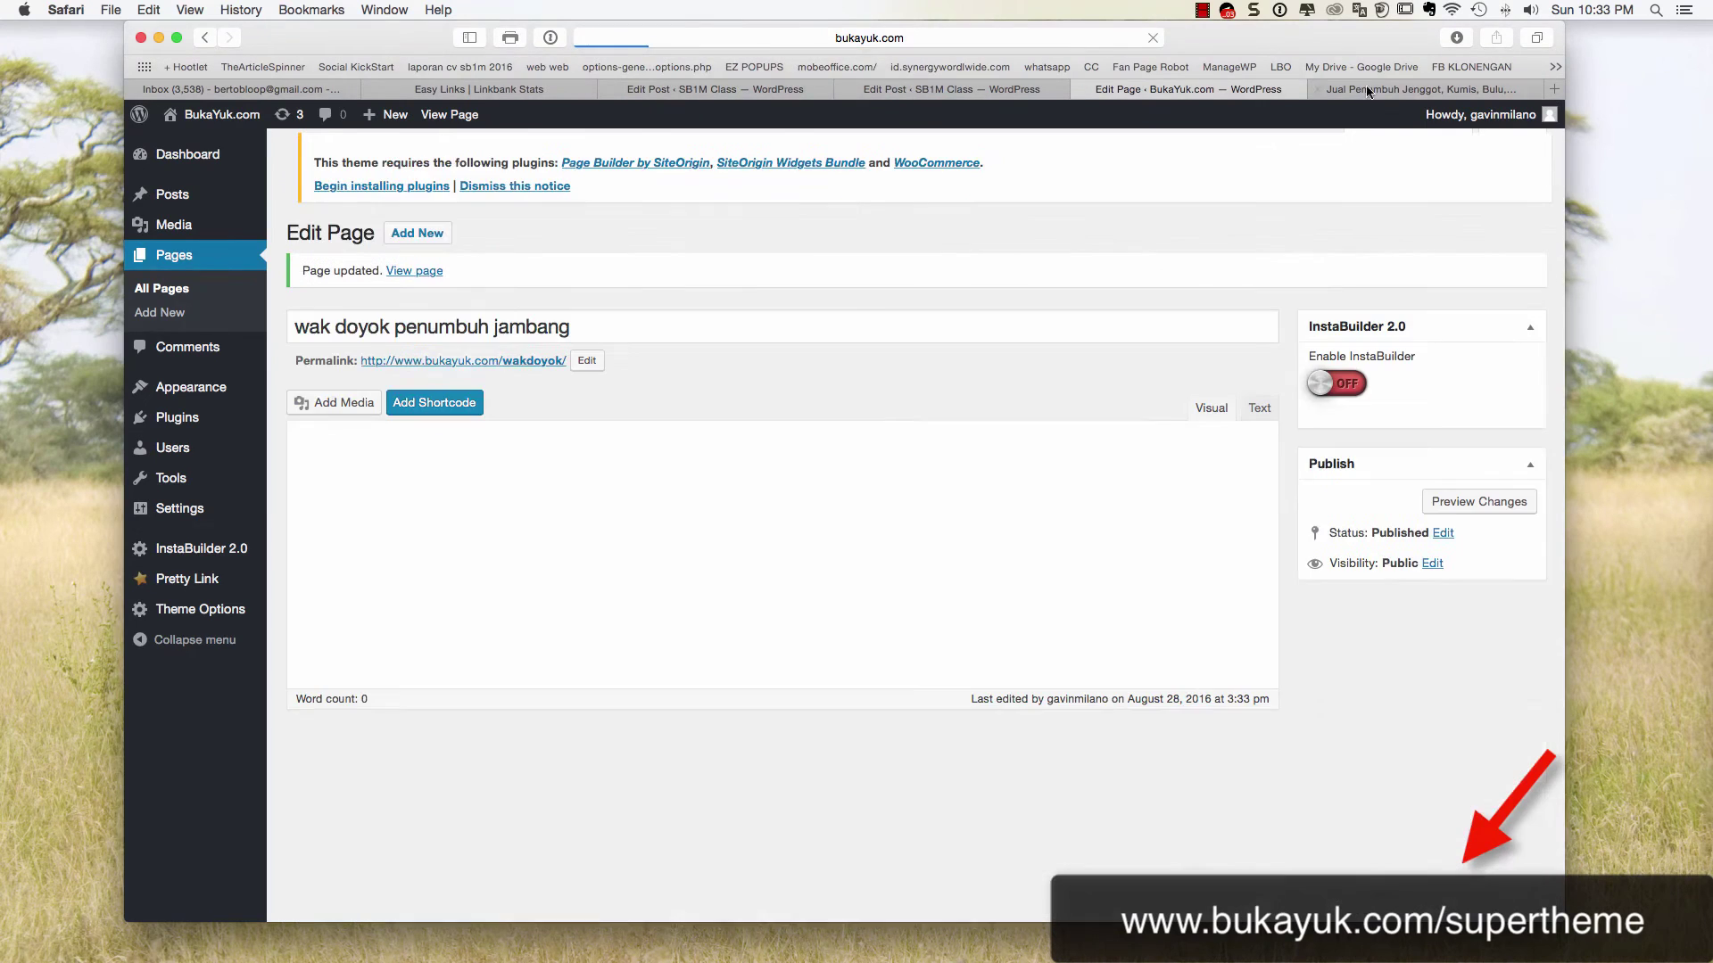
Open the published page in a new tab and narrow the browser window
click(1322, 89)
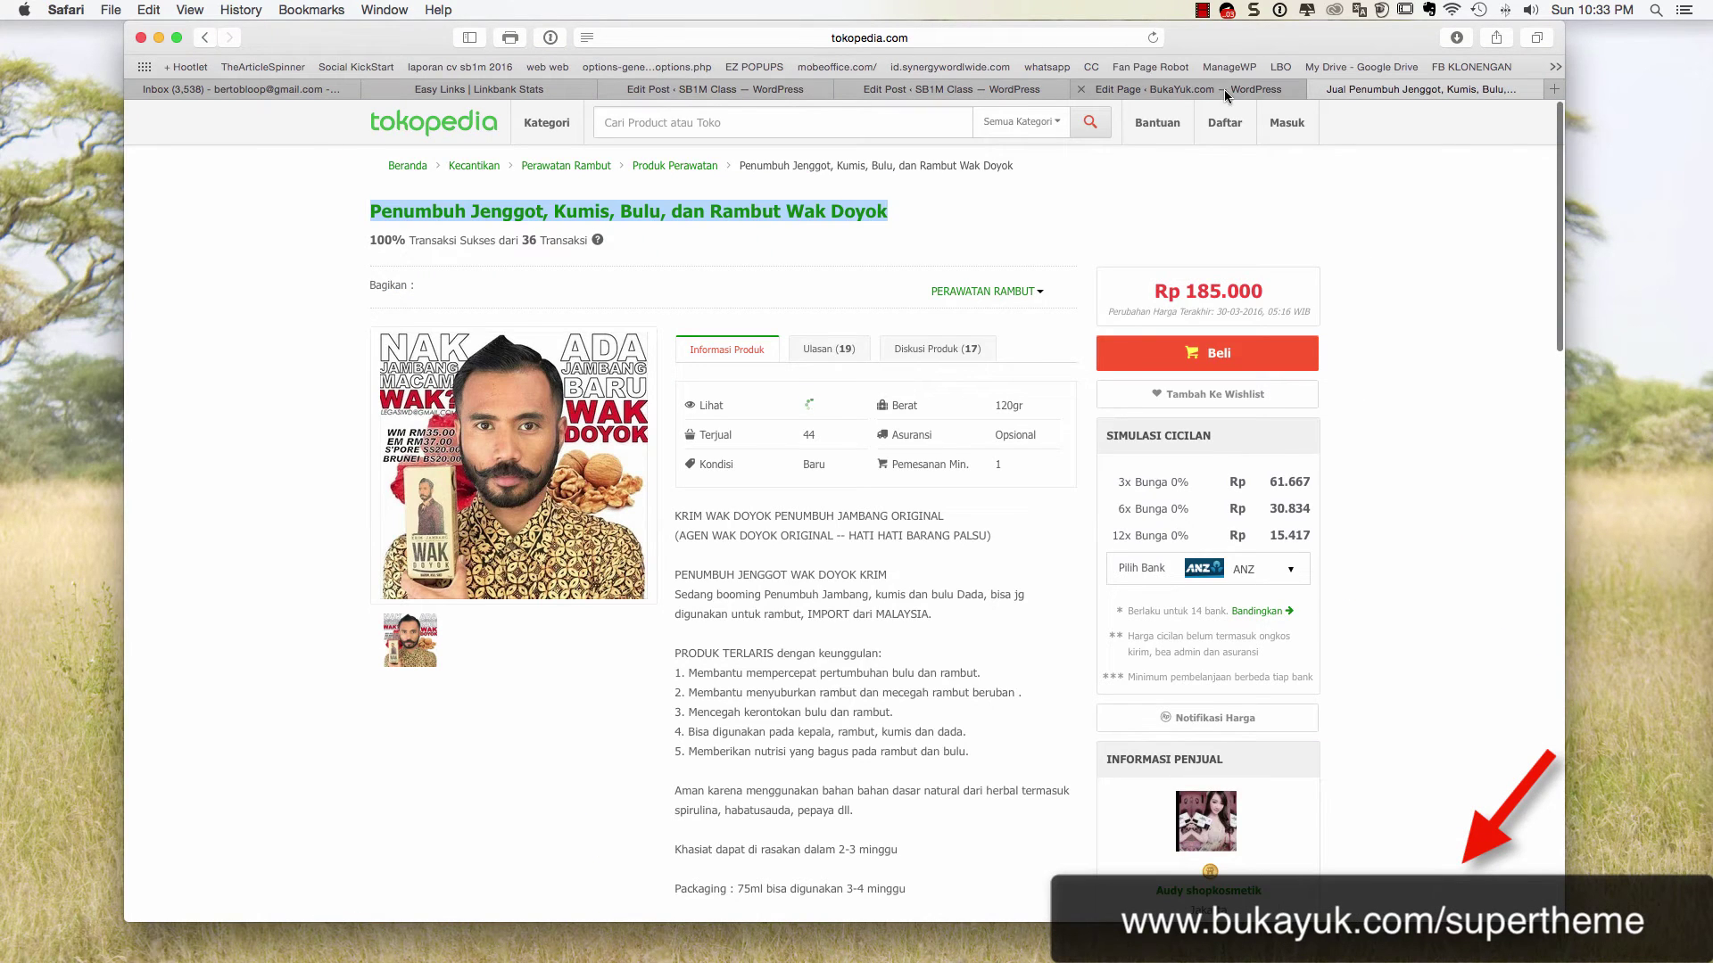
click(1195, 90)
right_click(437, 282)
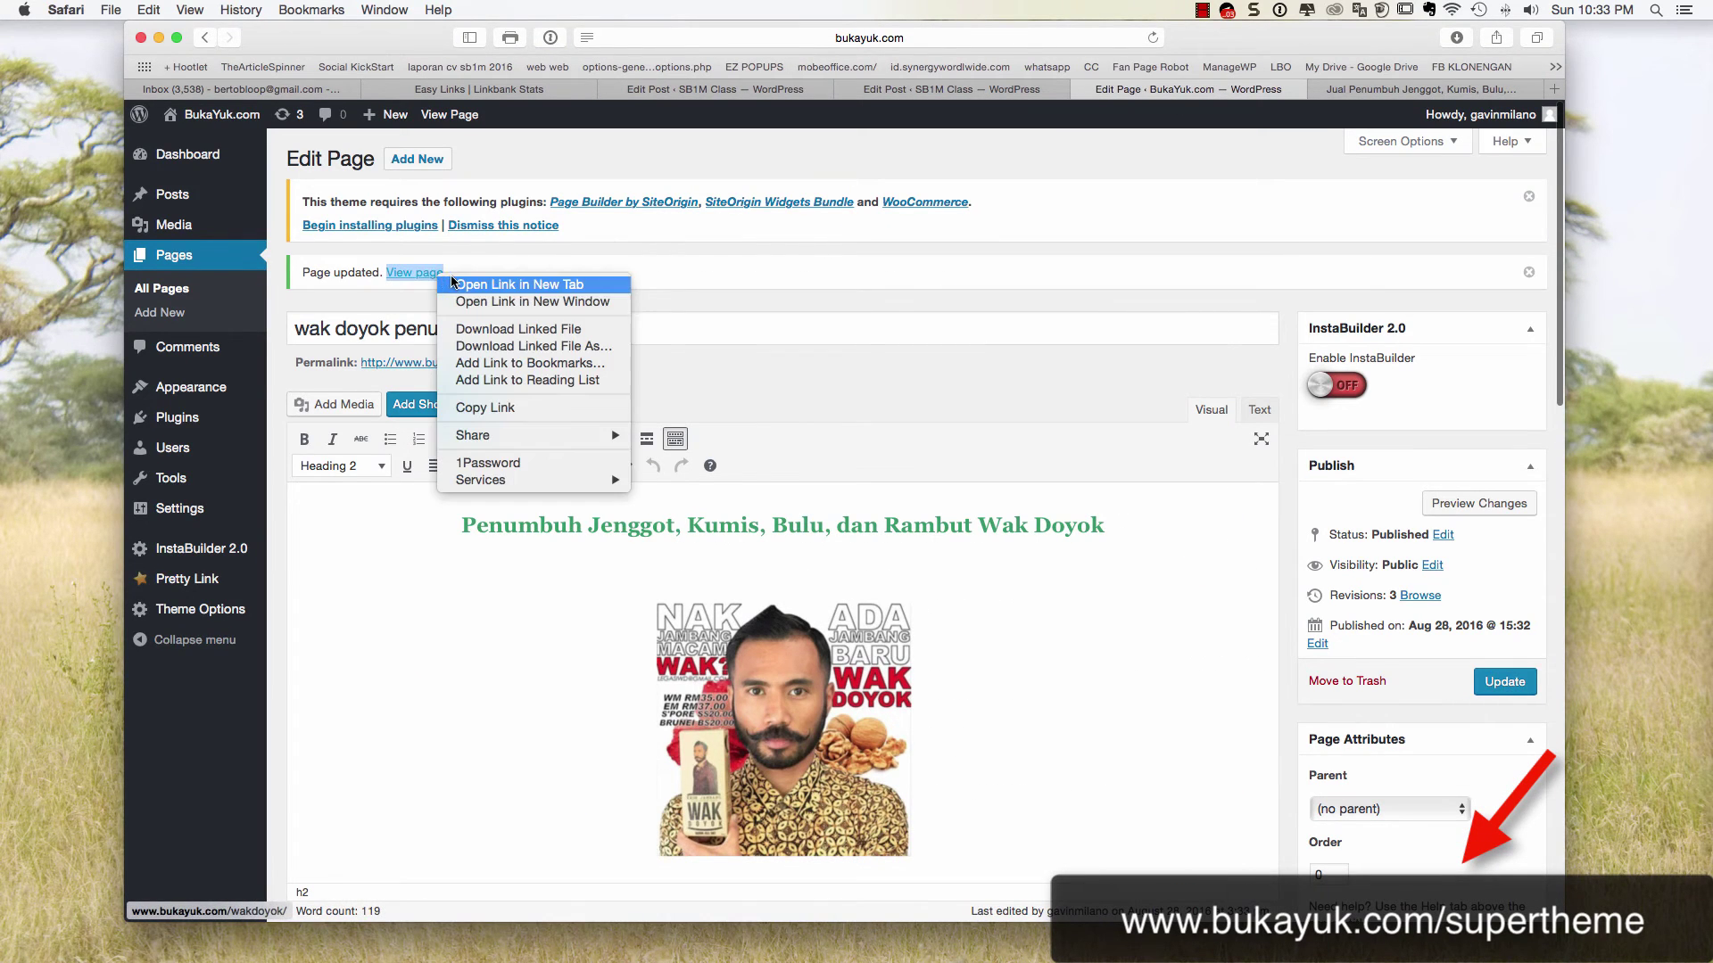
click(456, 279)
click(1237, 91)
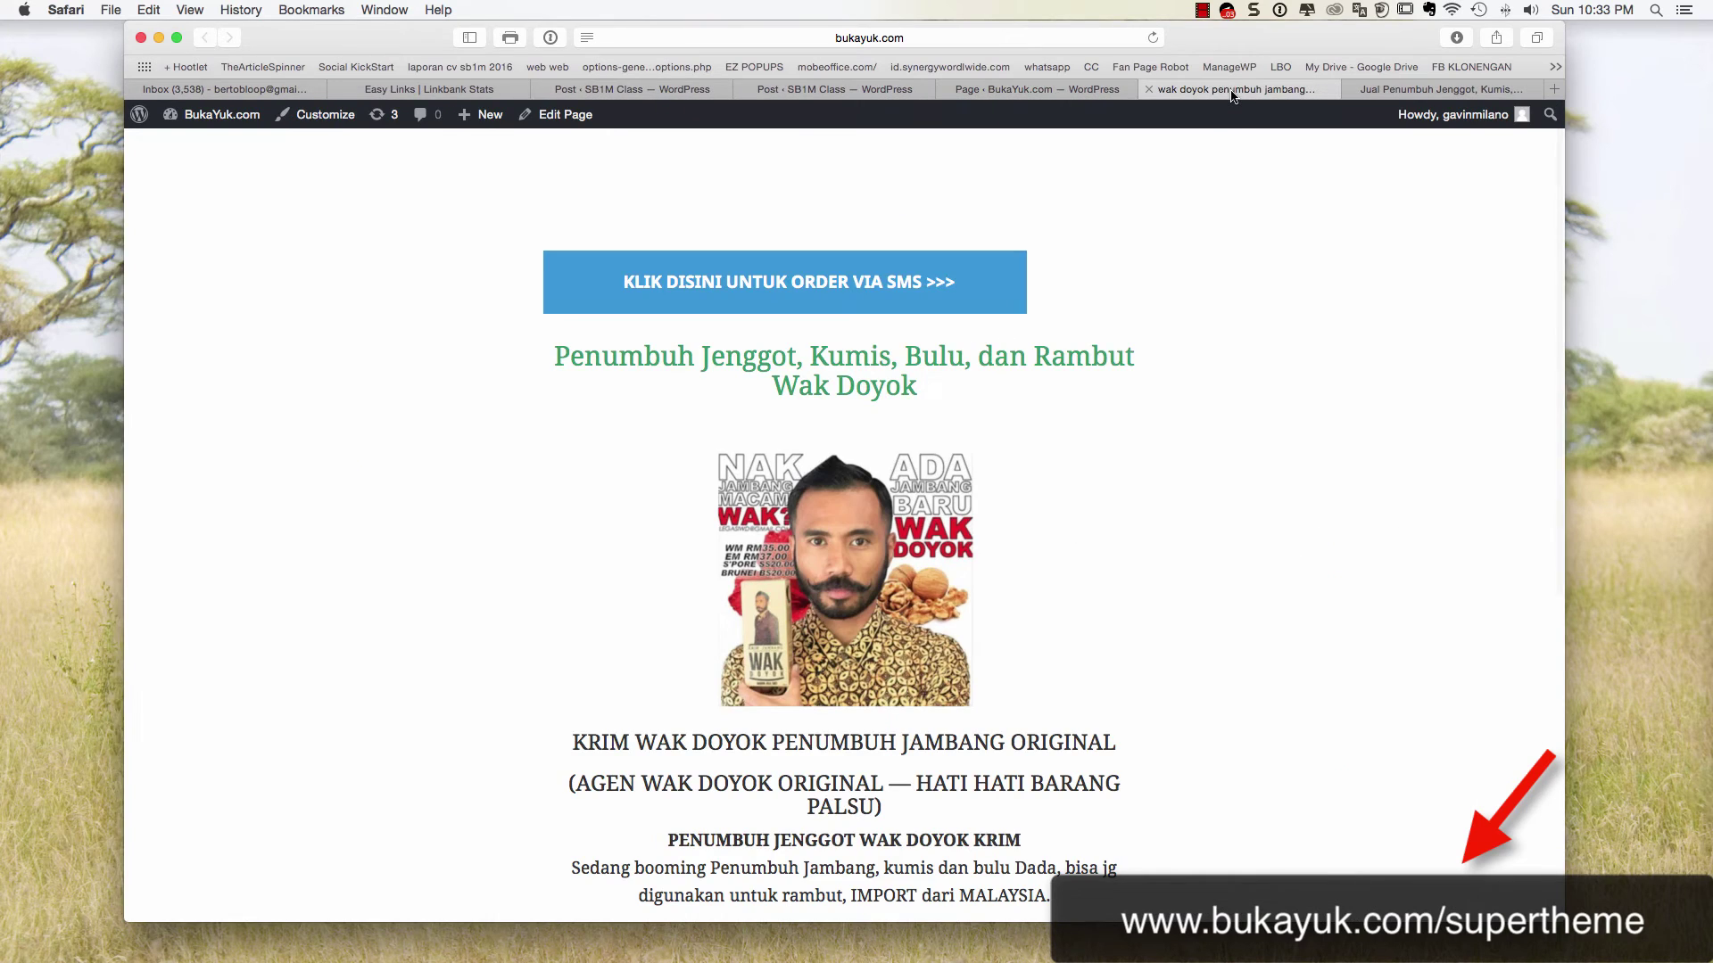
scroll(1169, 217, down, 5)
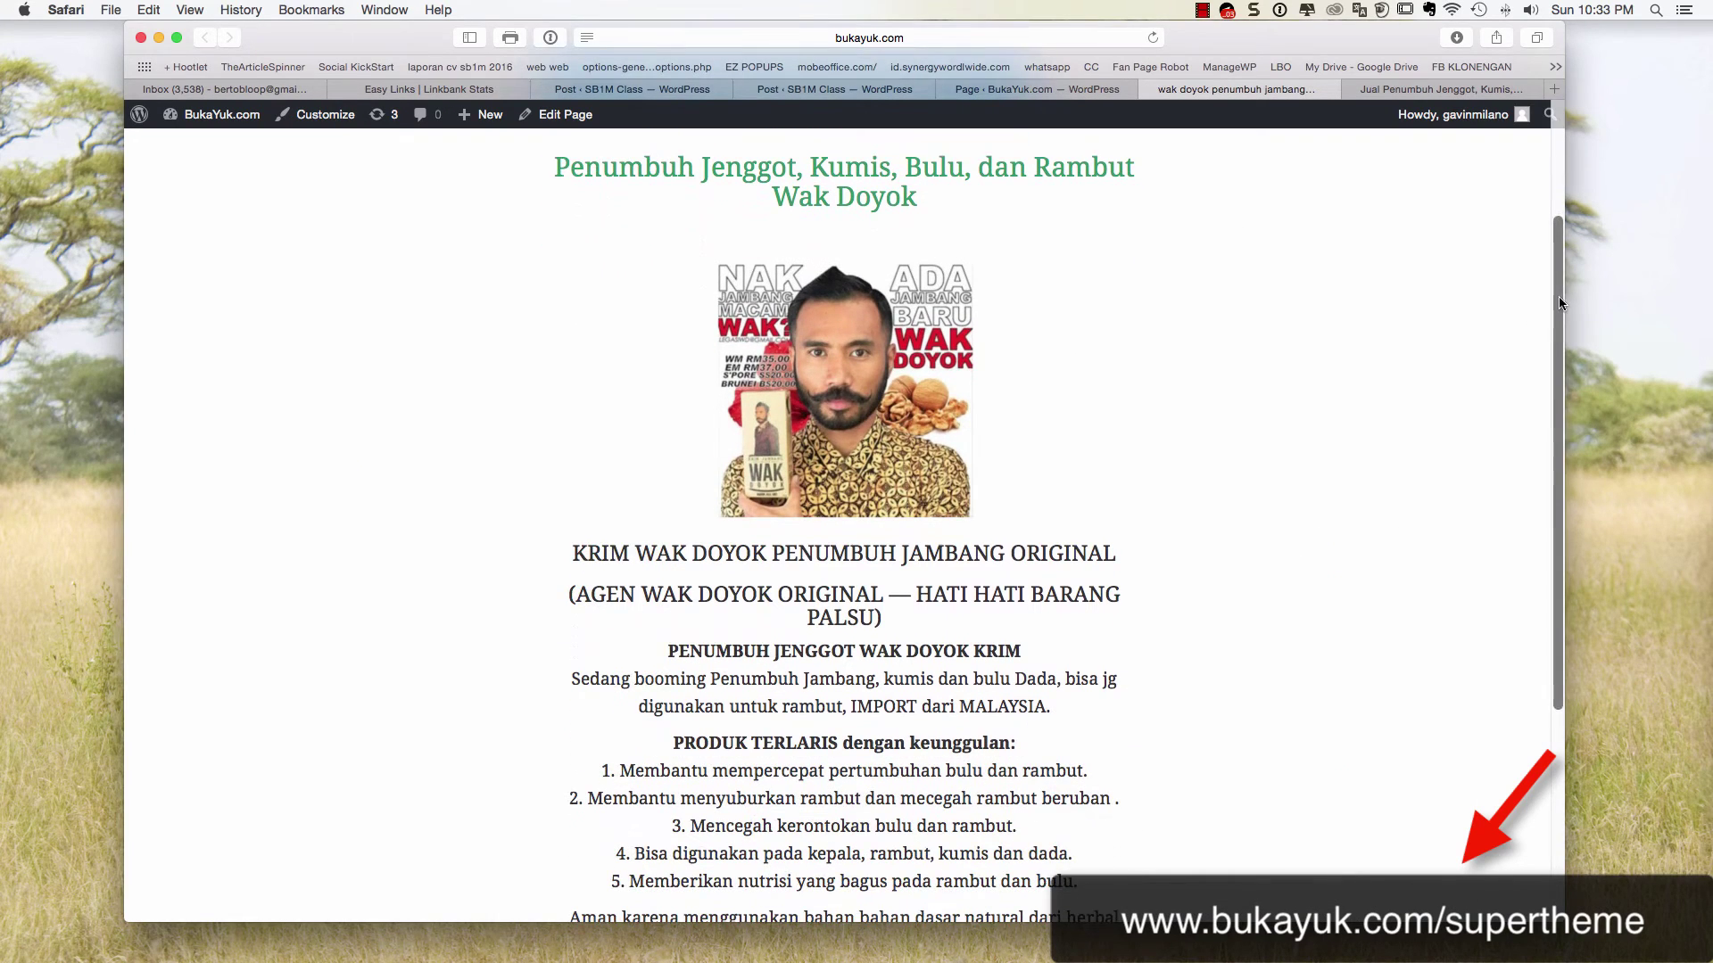
drag(1563, 298, 667, 346)
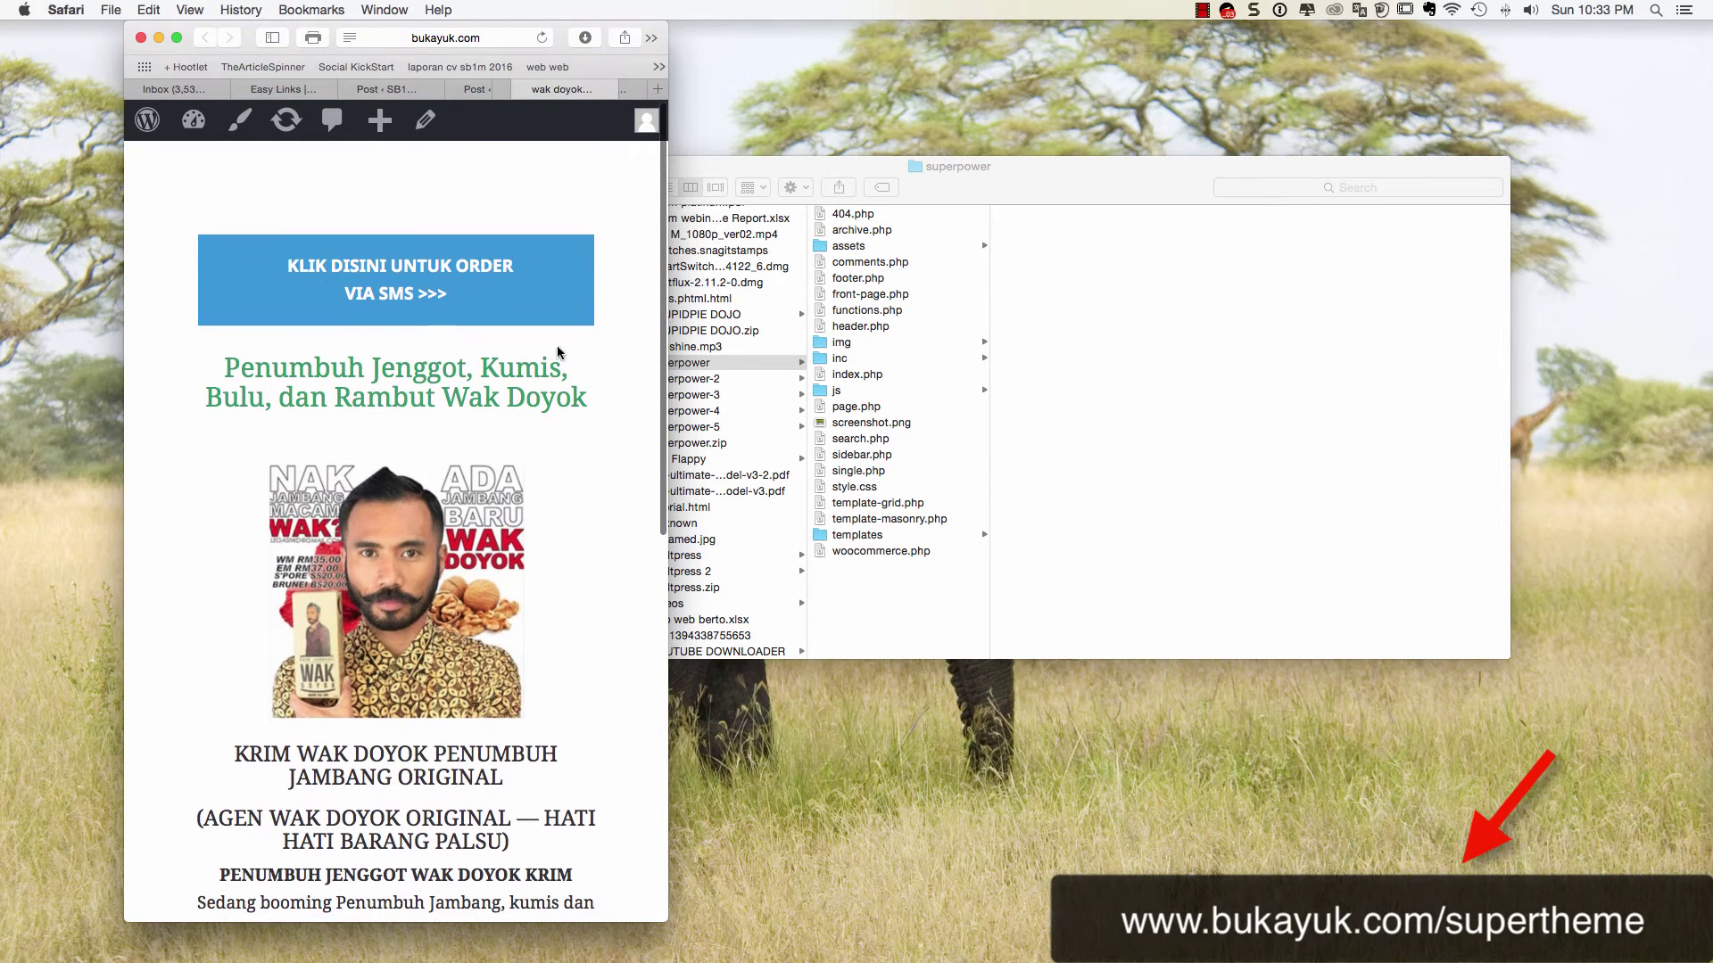
Test the KLIK DISINI UNTUK ORDER VIA SMS button, cancel the no-application warning, and widen the window
click(419, 284)
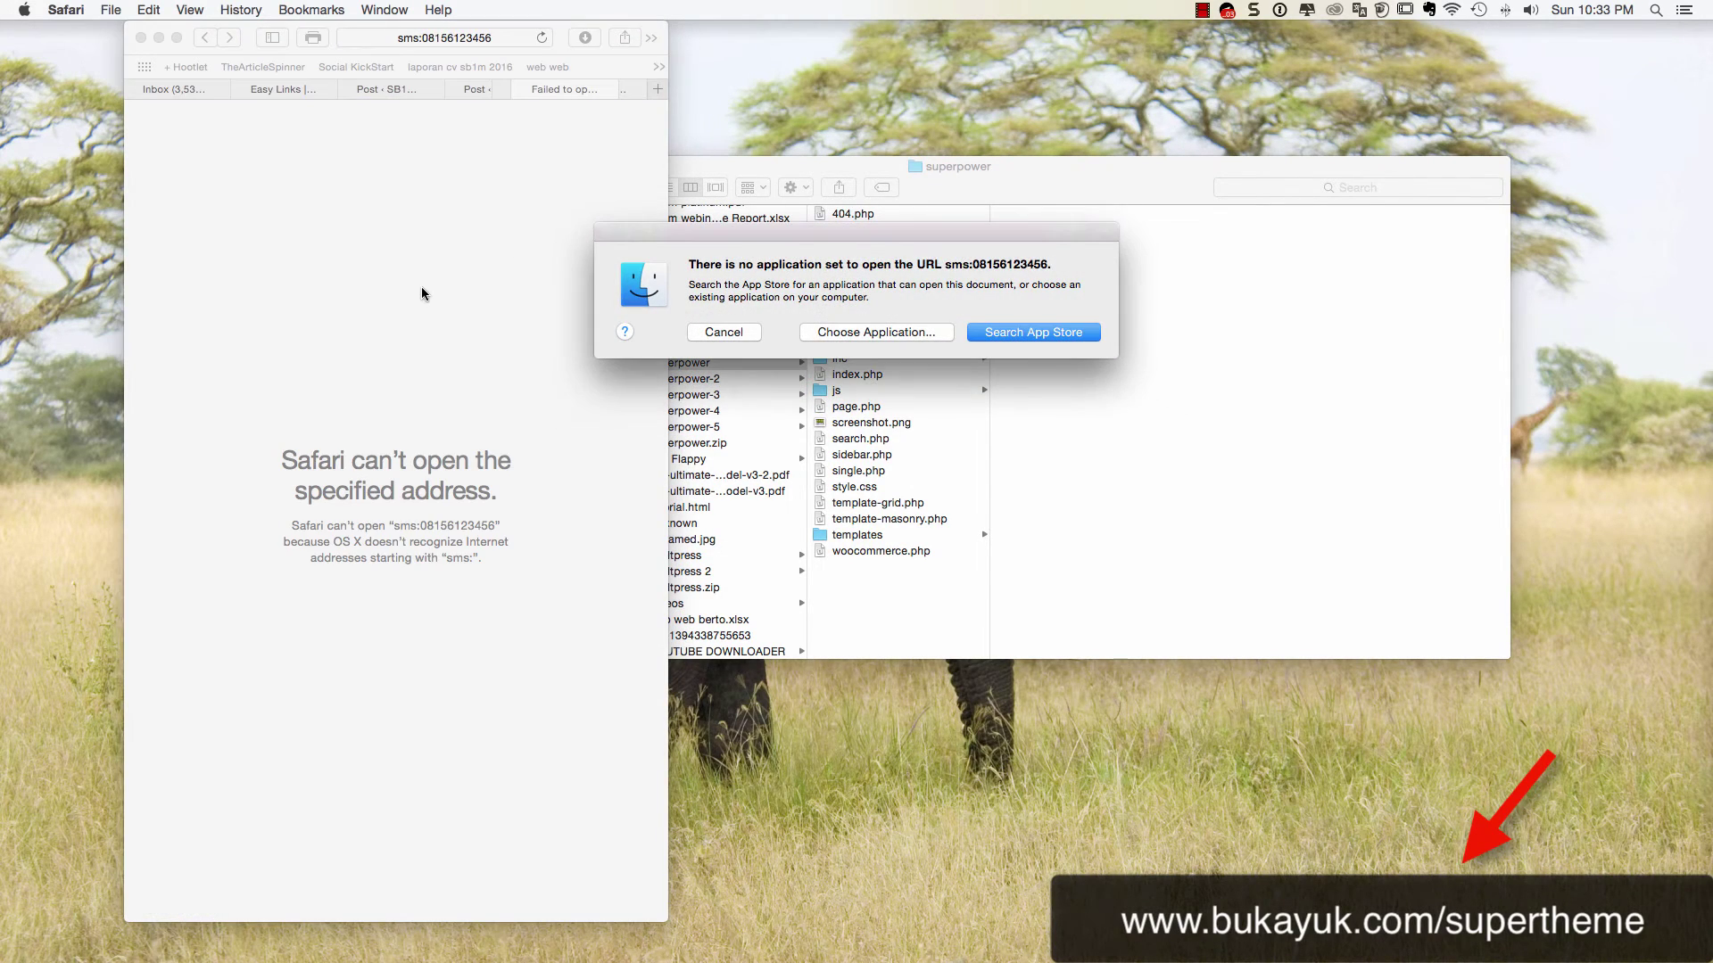
click(717, 333)
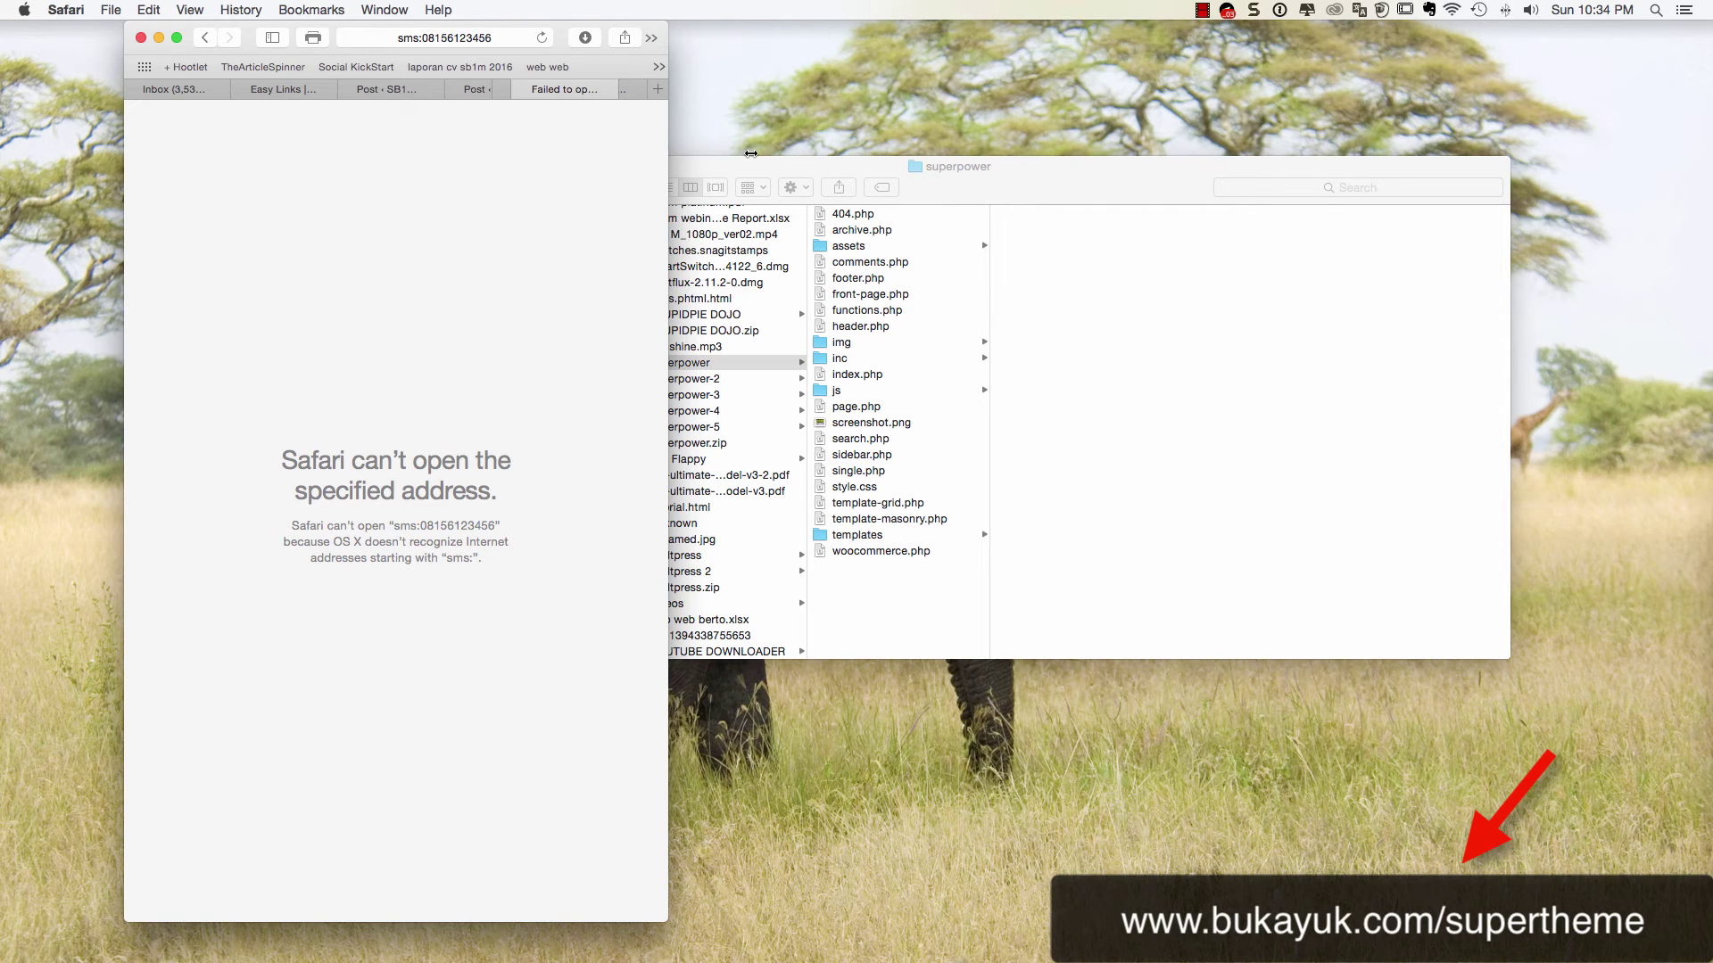
drag(670, 153, 1096, 177)
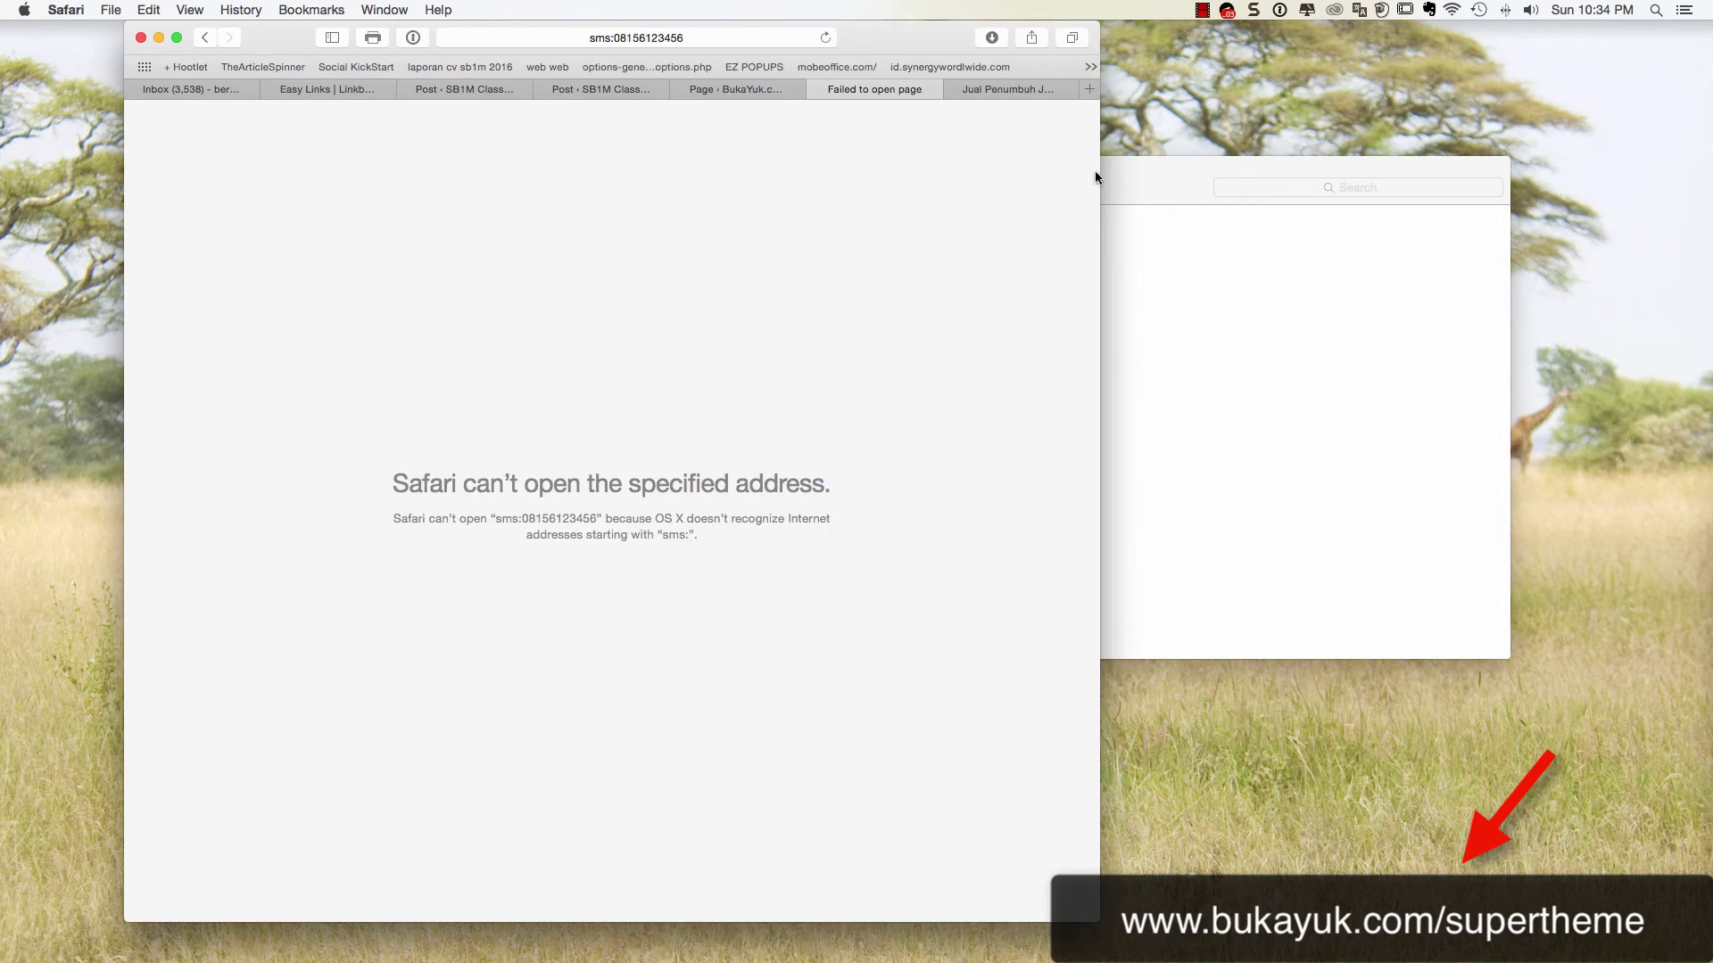
Select and delete the old [sp_super_button …] paragraph at the end of the page content
click(739, 90)
scroll(562, 504, down, 10)
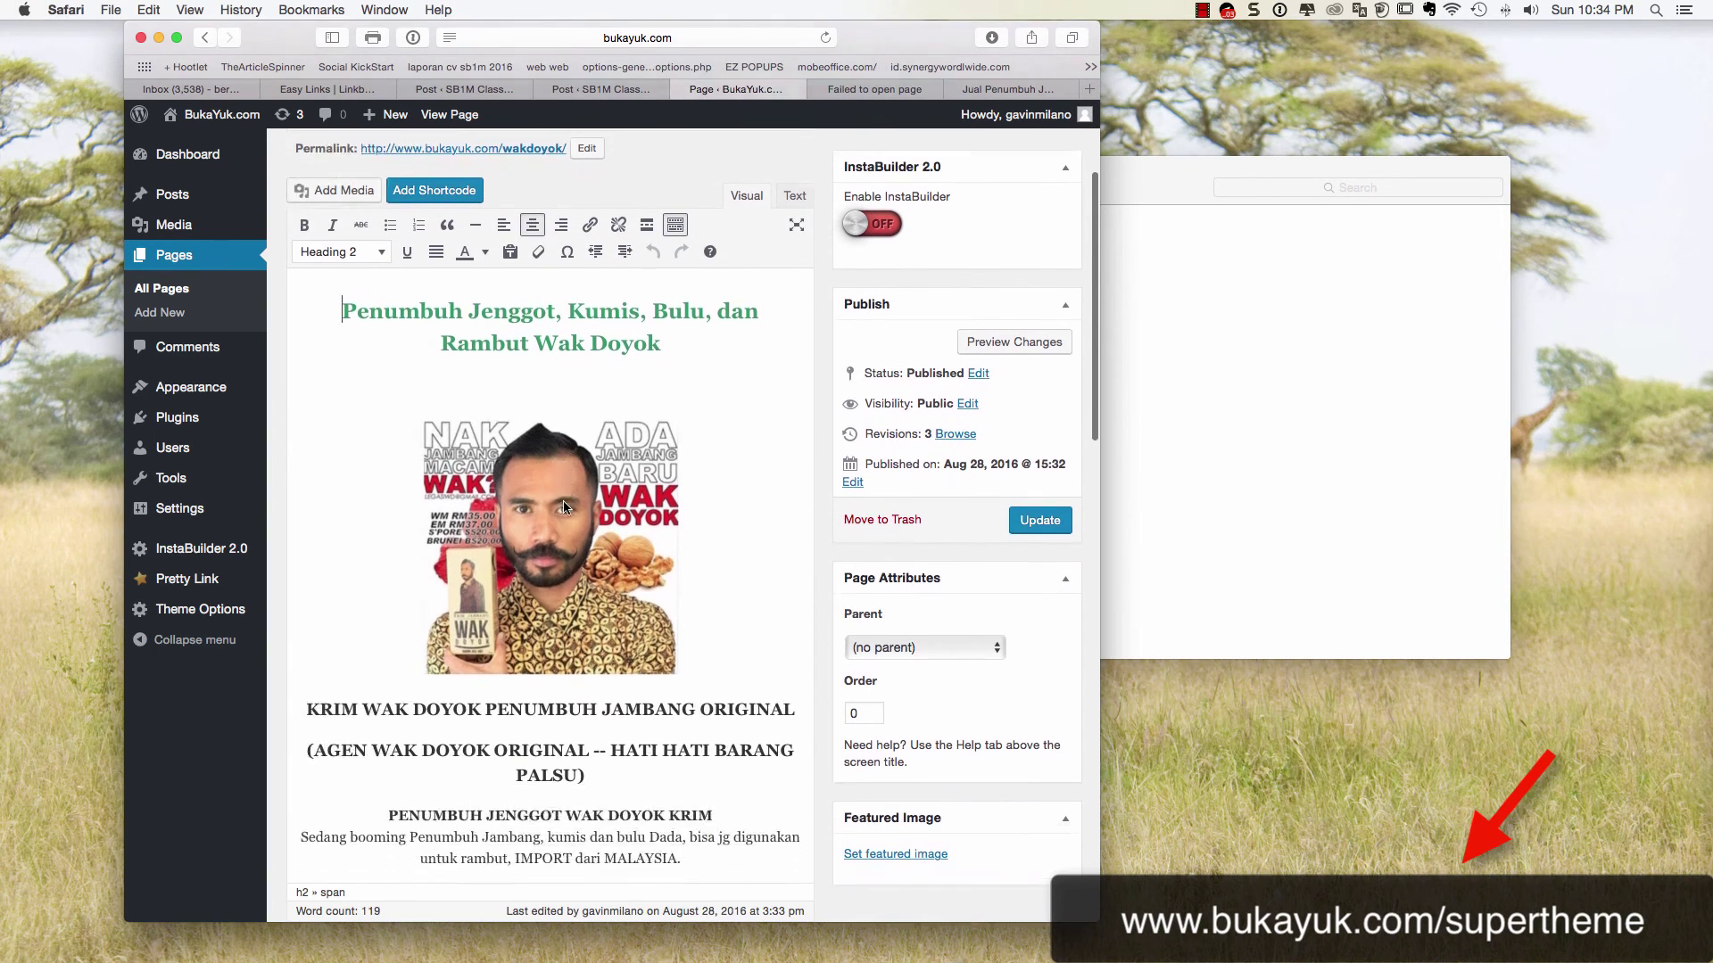
scroll(564, 504, up, 4)
click(626, 437)
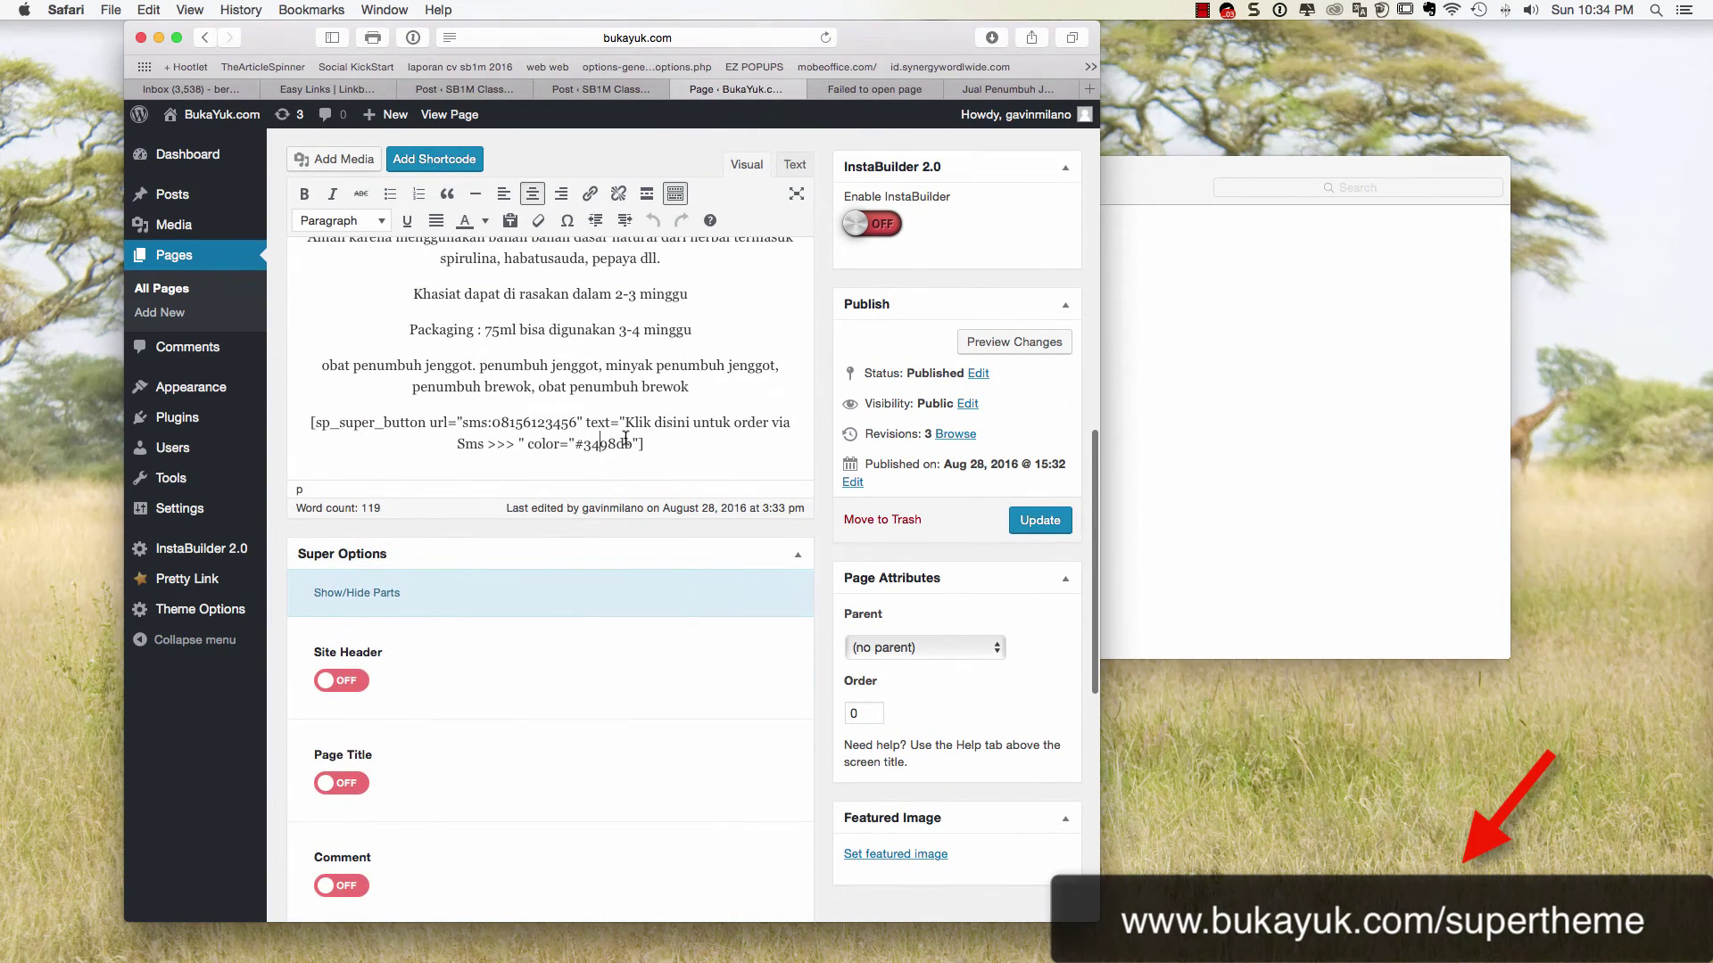
click(599, 538)
drag(664, 542, 306, 516)
key(BackSpace)
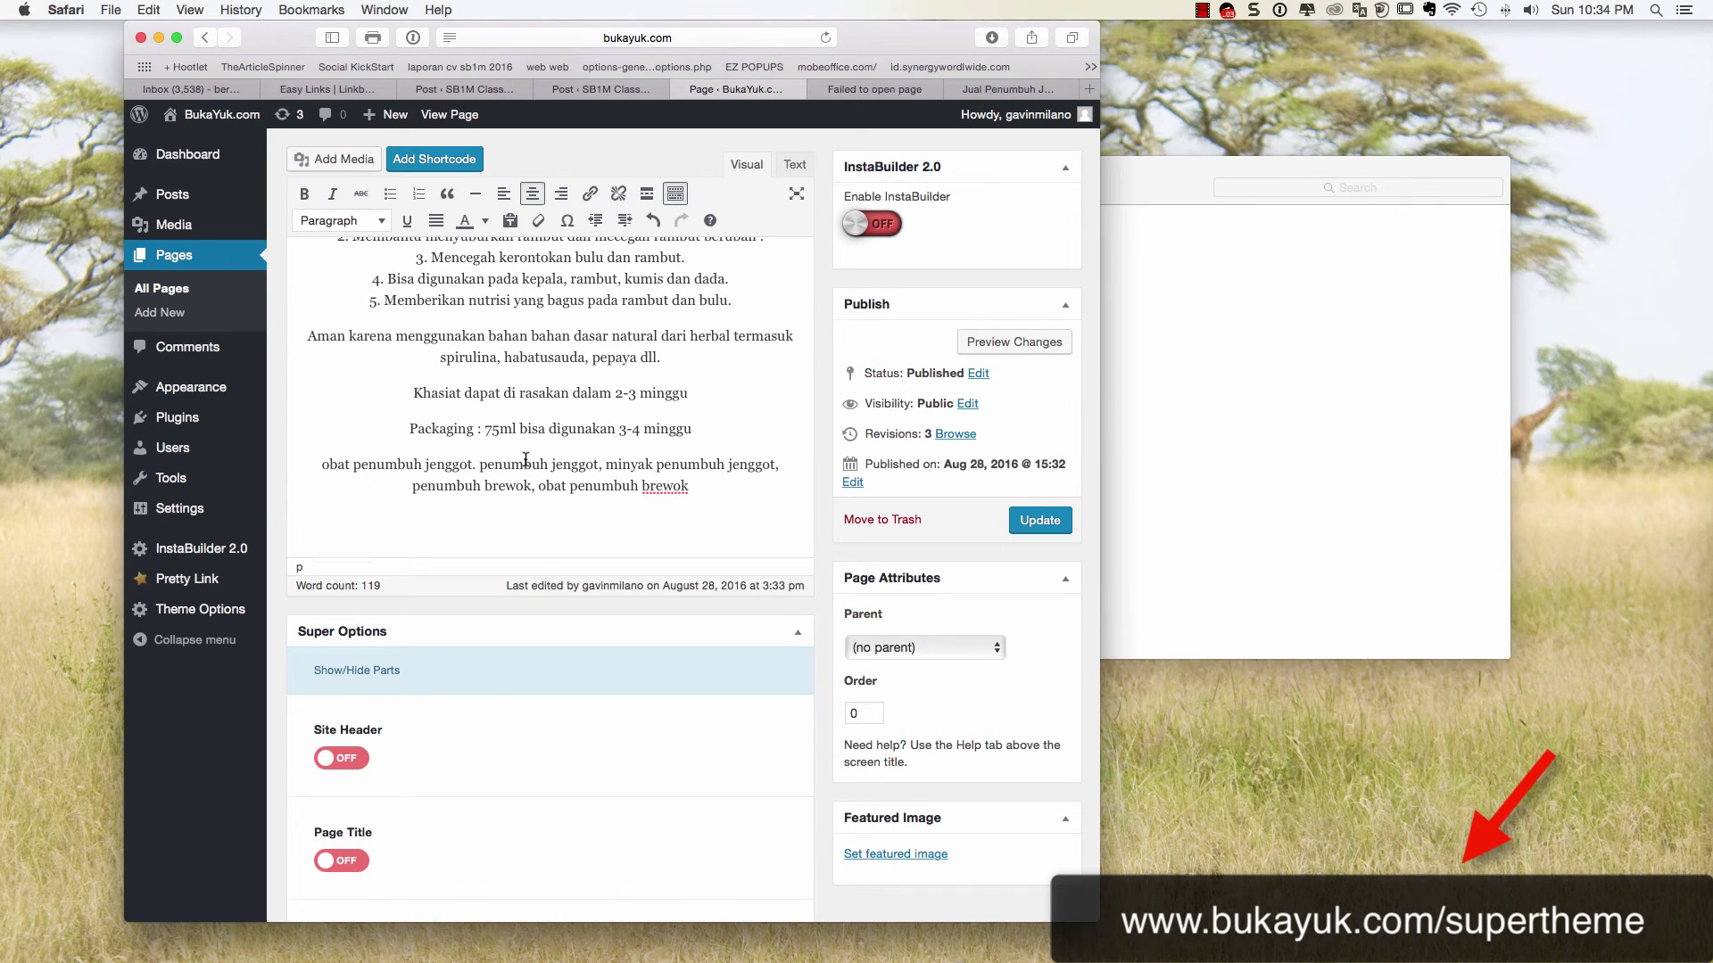
text(C)
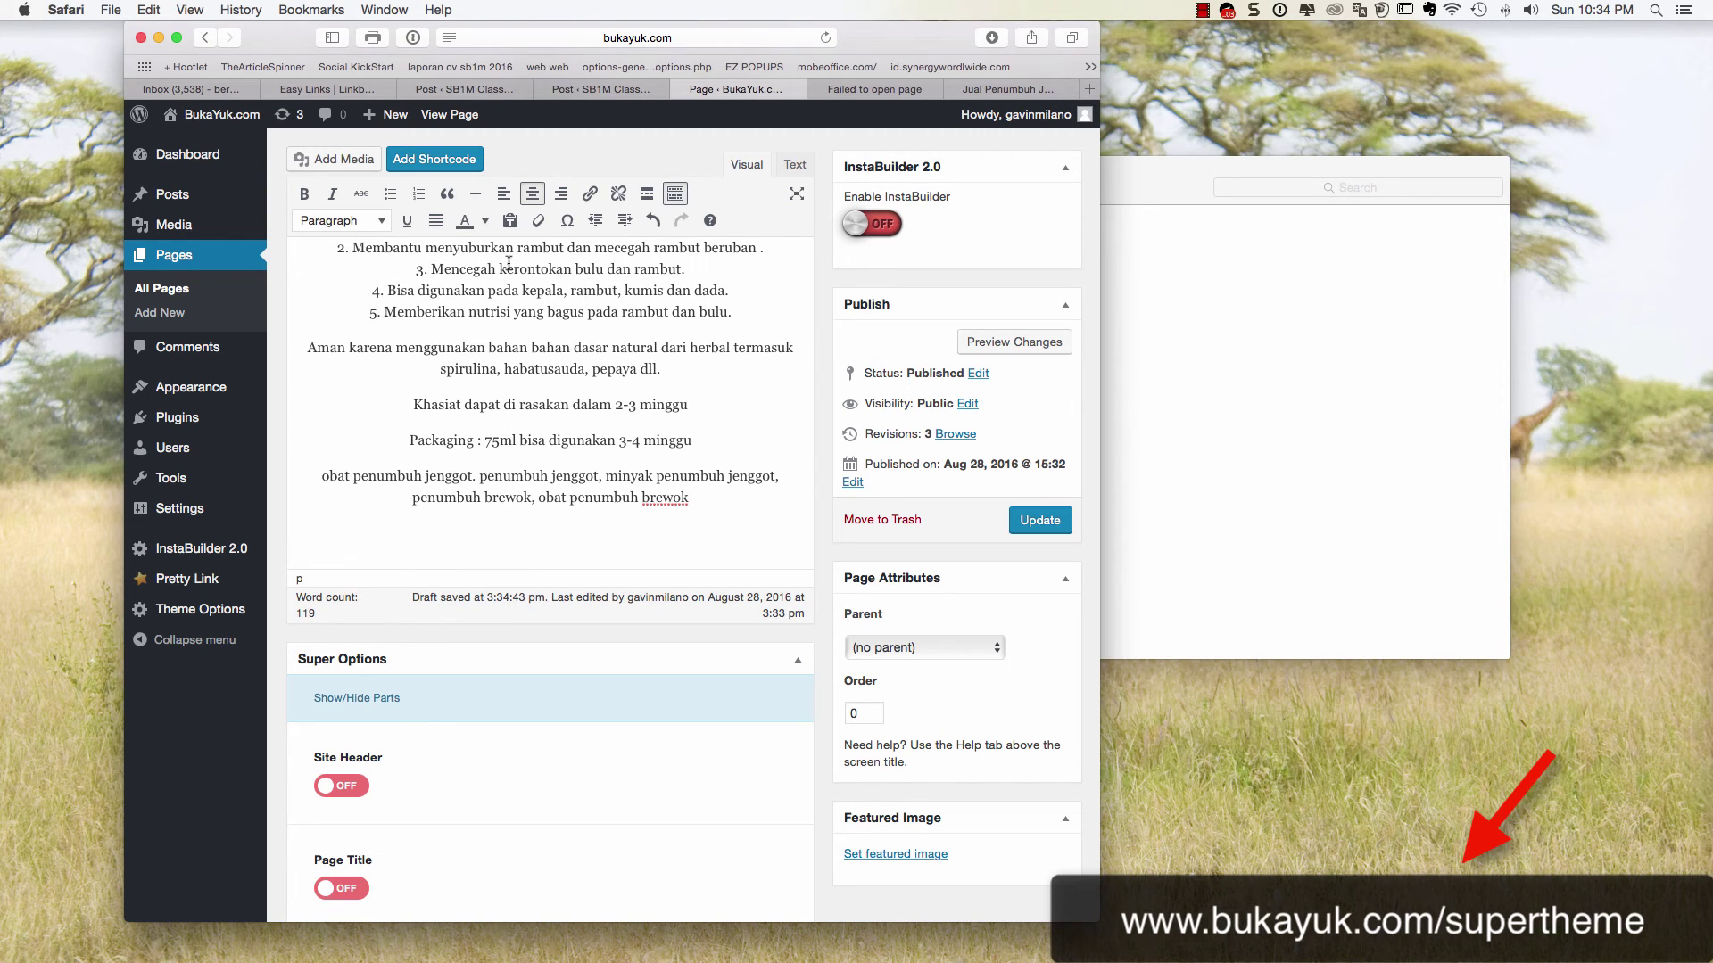
Insert an SMS button shortcode with the order phone number and label 'Order Via SMS Langsung Klik disini'
click(415, 160)
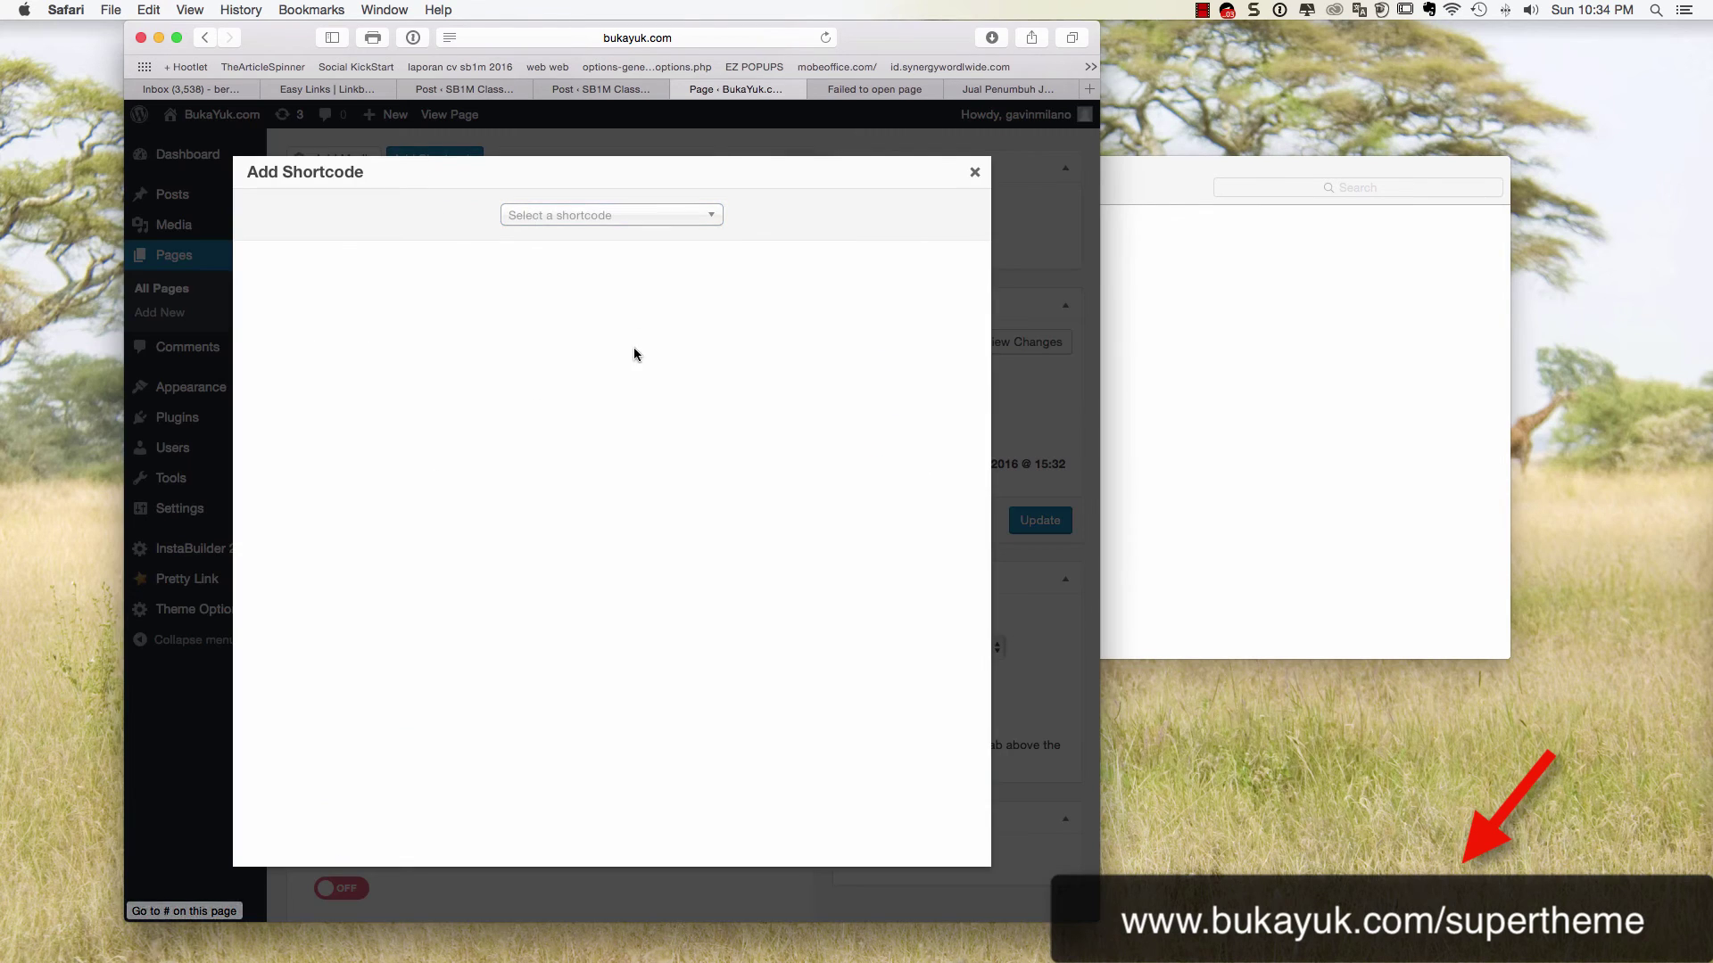
click(597, 217)
click(597, 279)
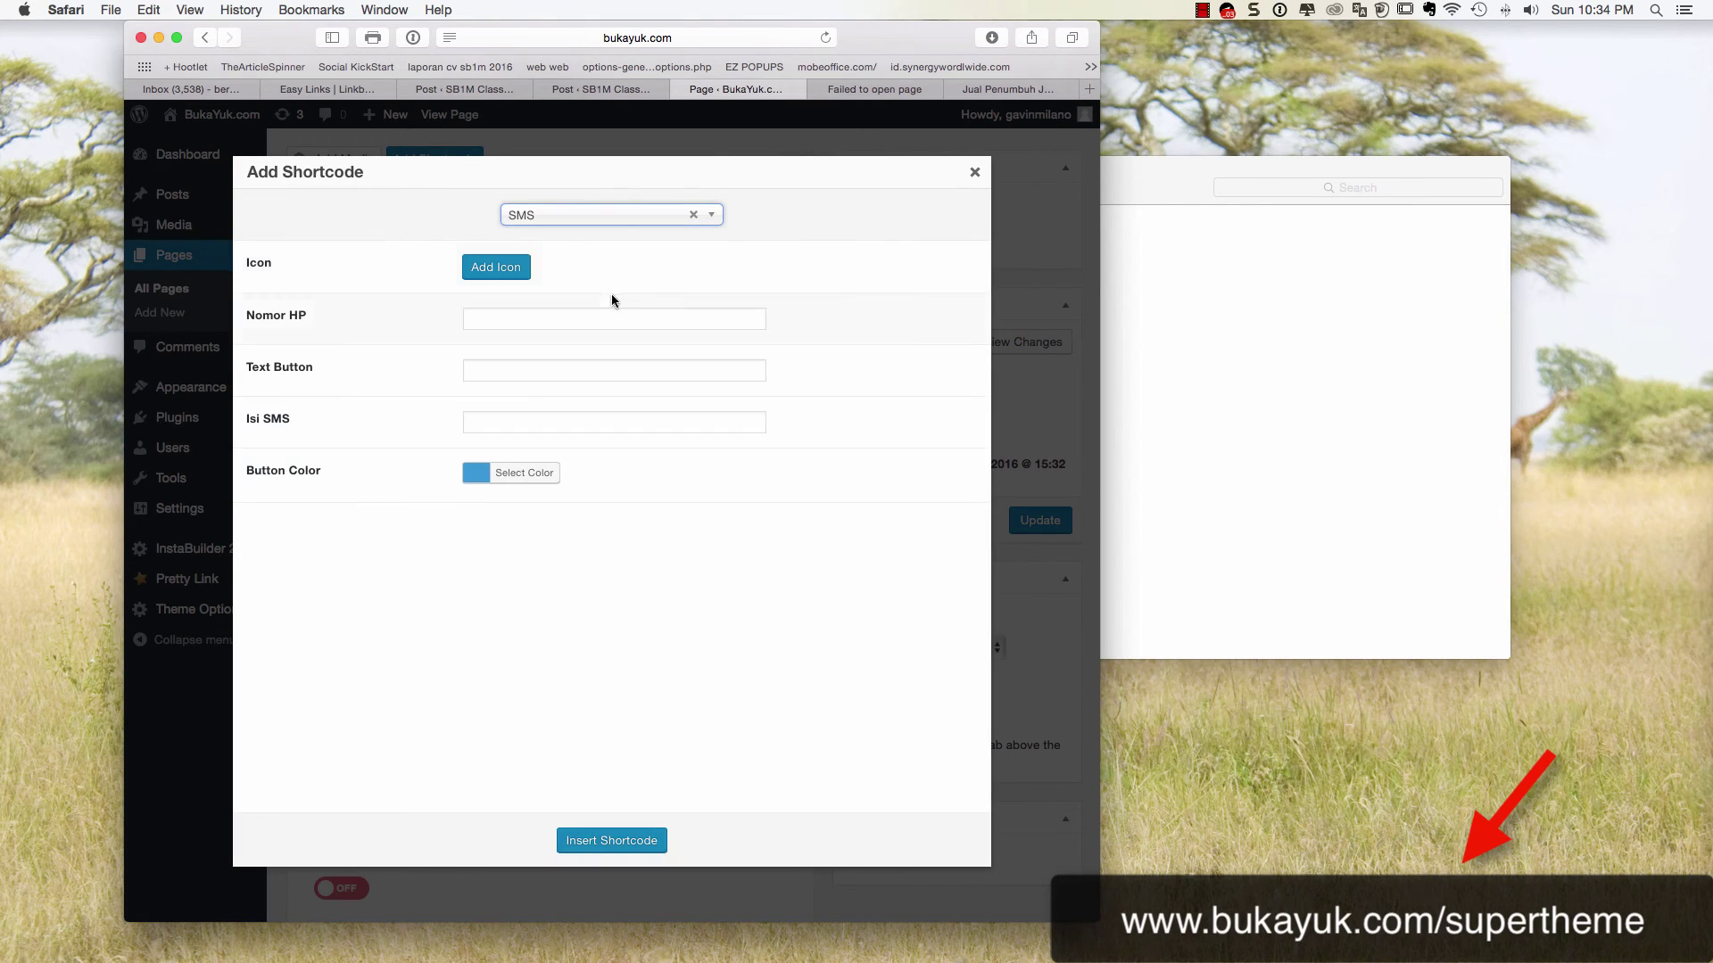
click(570, 318)
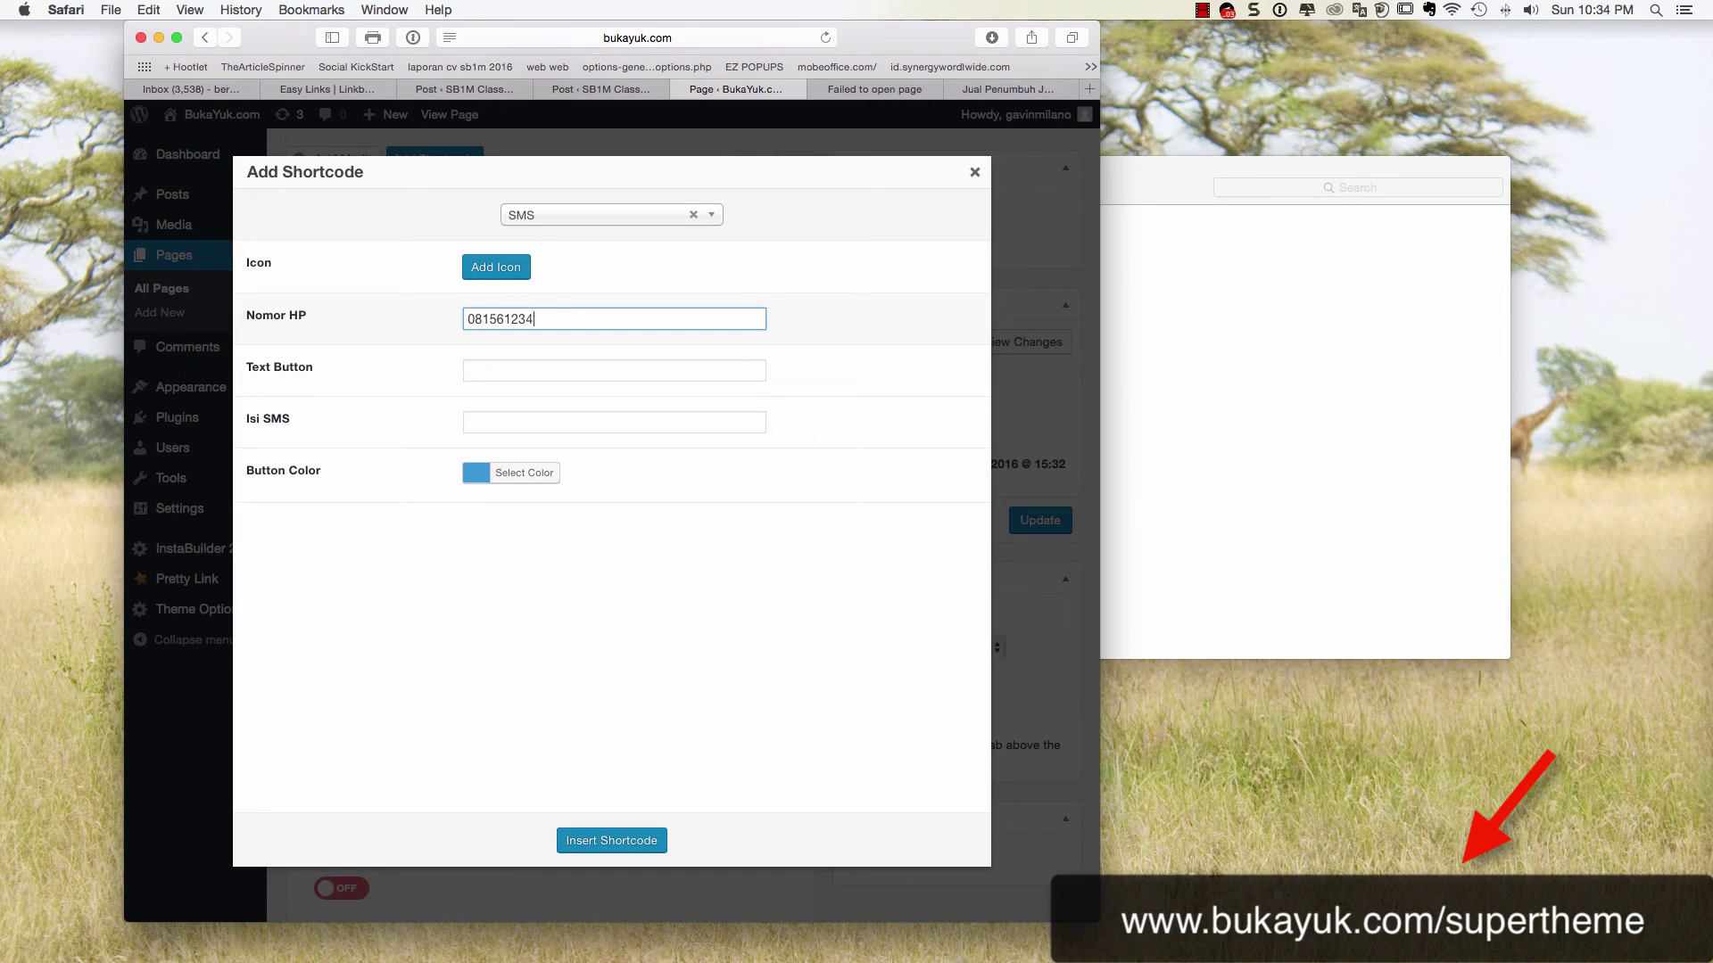
click(542, 370)
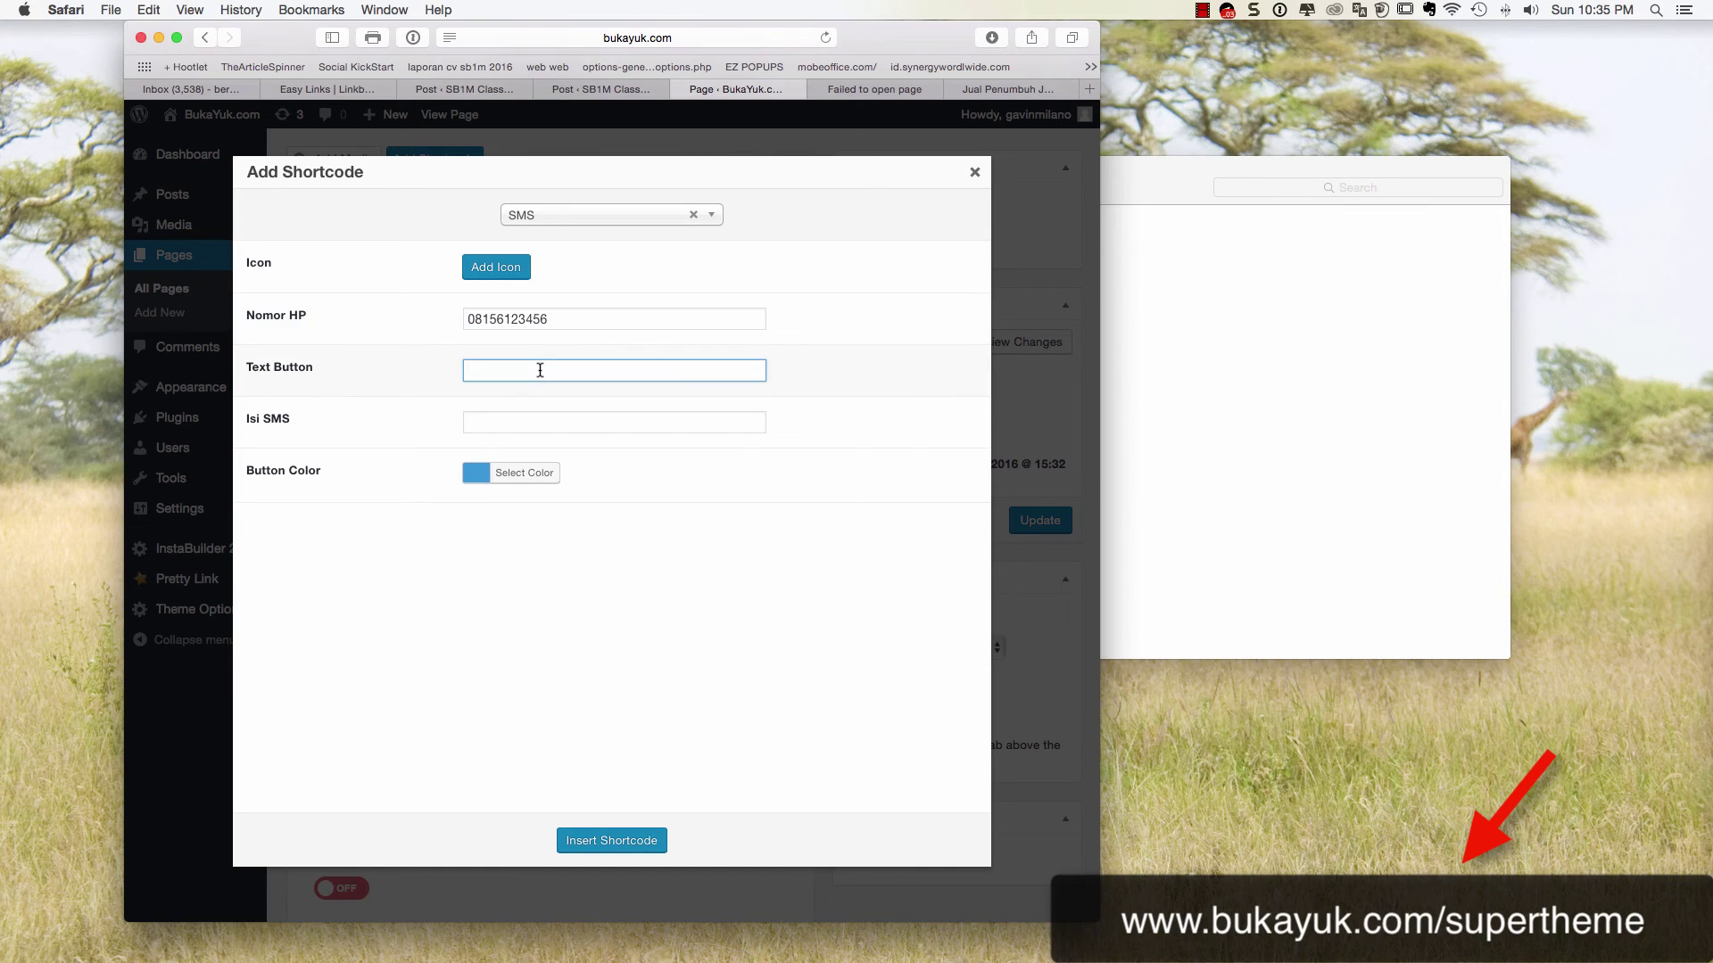
text(O)
text(Orde)
text(r Via SMS)
text( Langsung)
text( Klik )
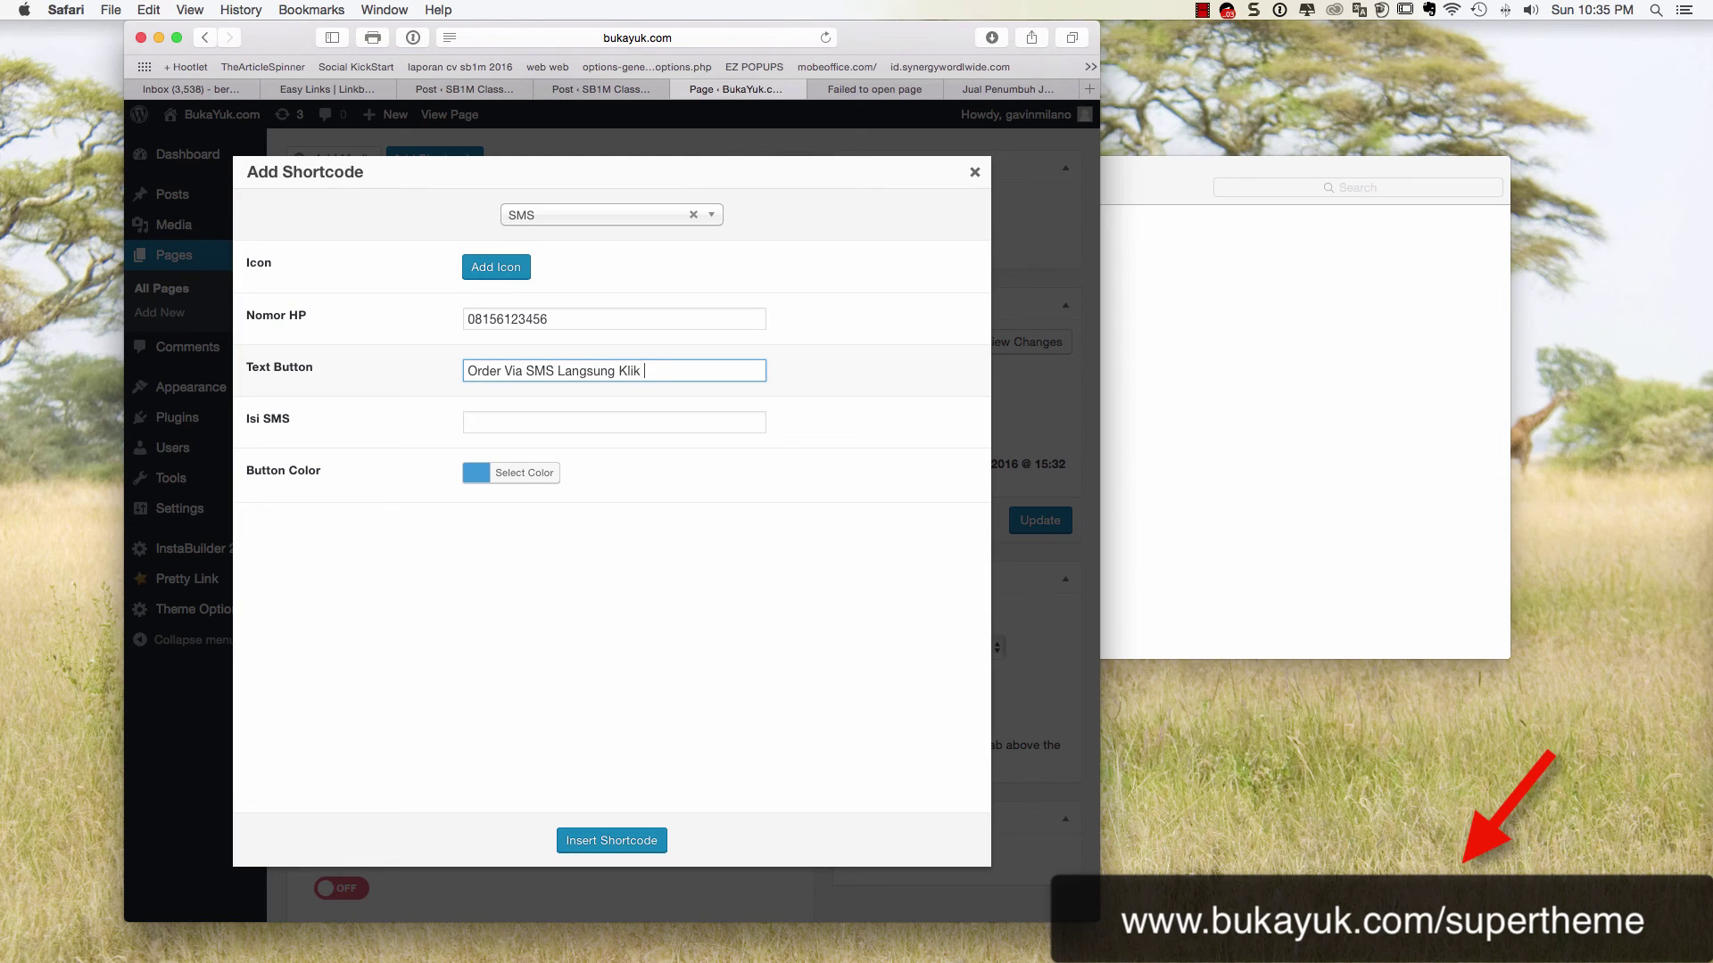
text(disini)
click(527, 424)
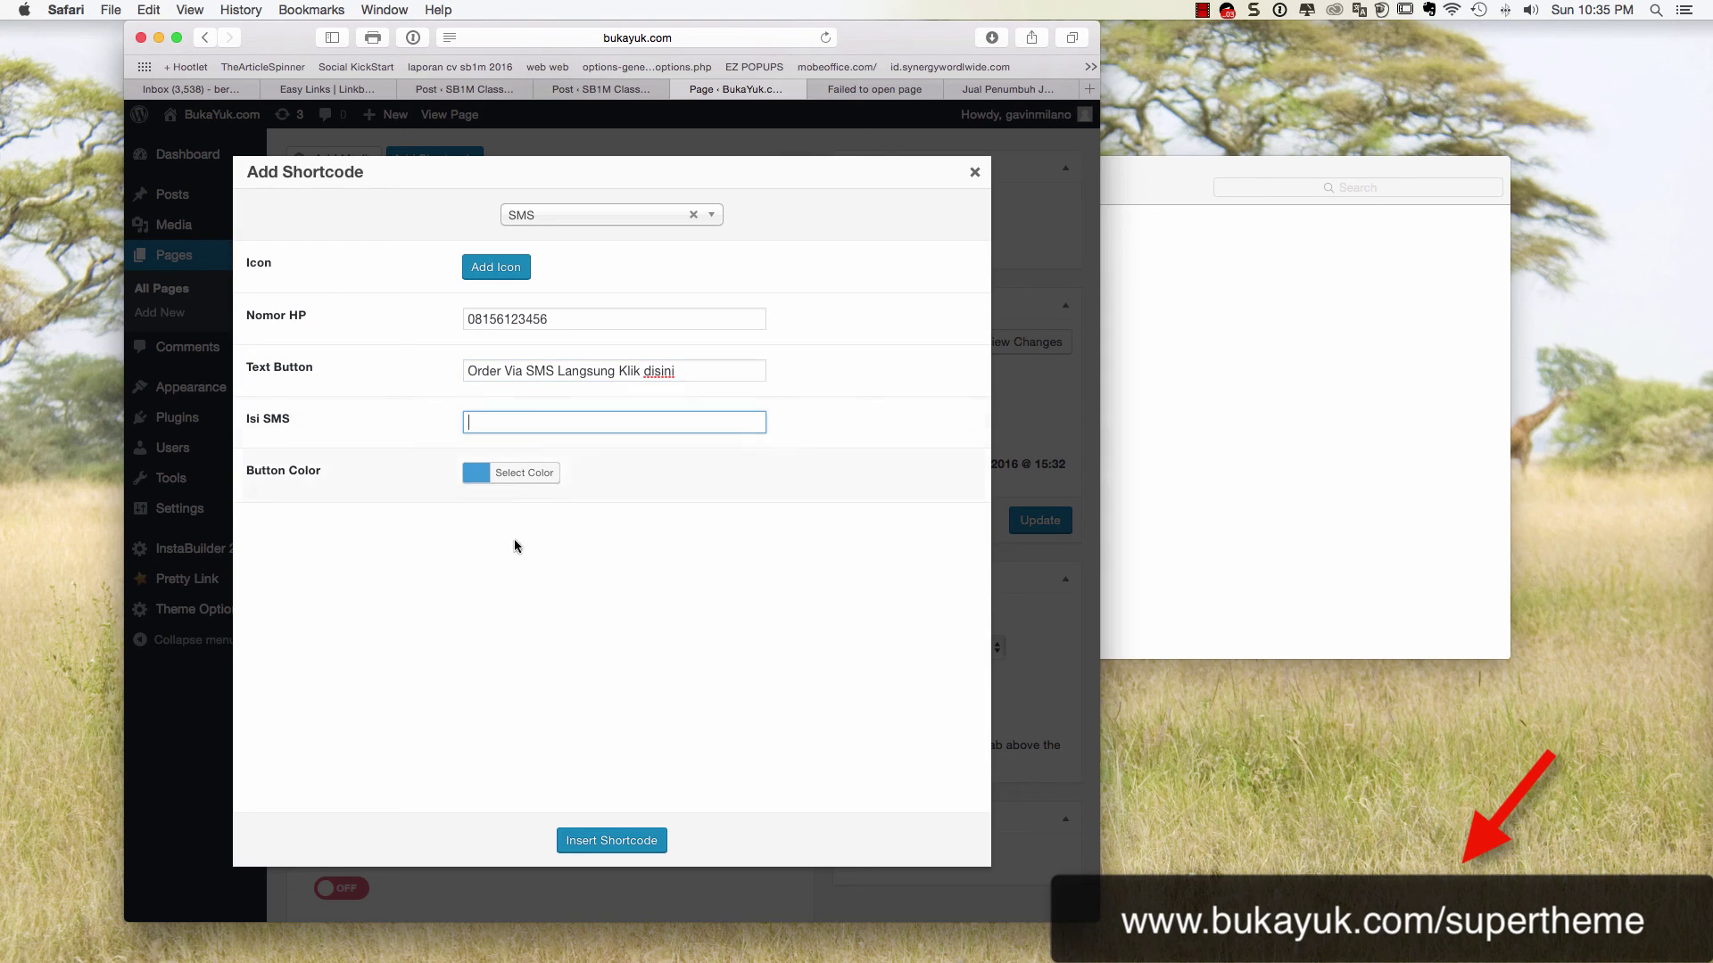
click(614, 840)
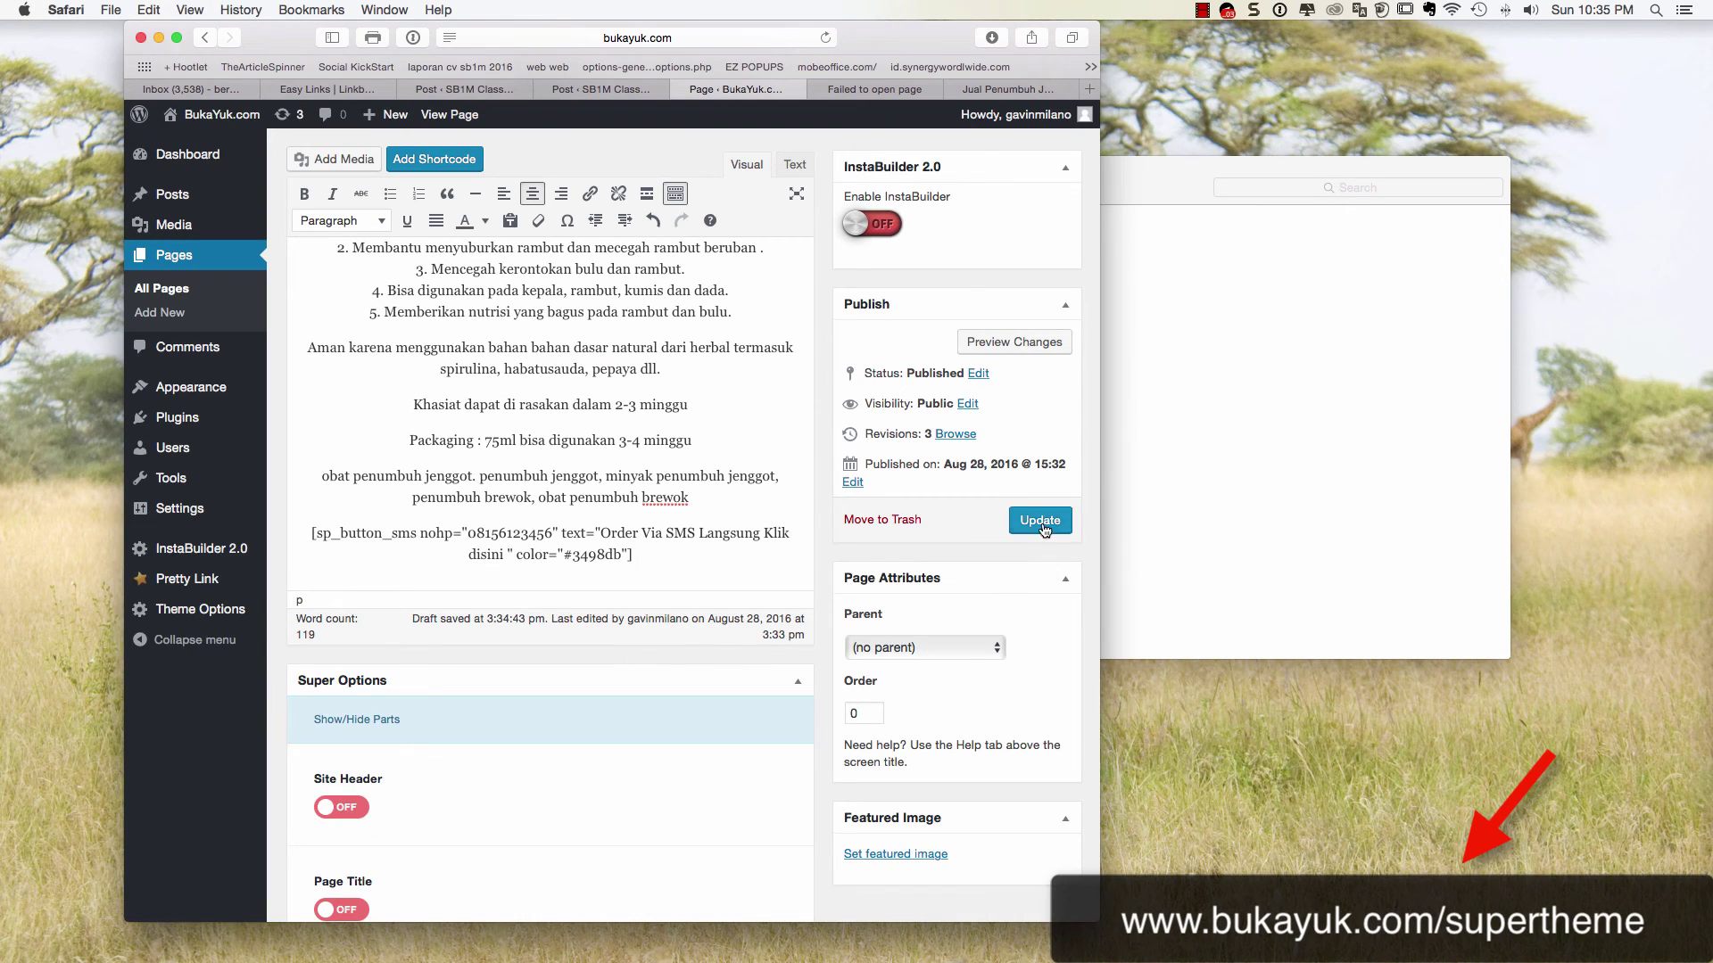
Update the page and reload the live product page to show the new button
click(1041, 522)
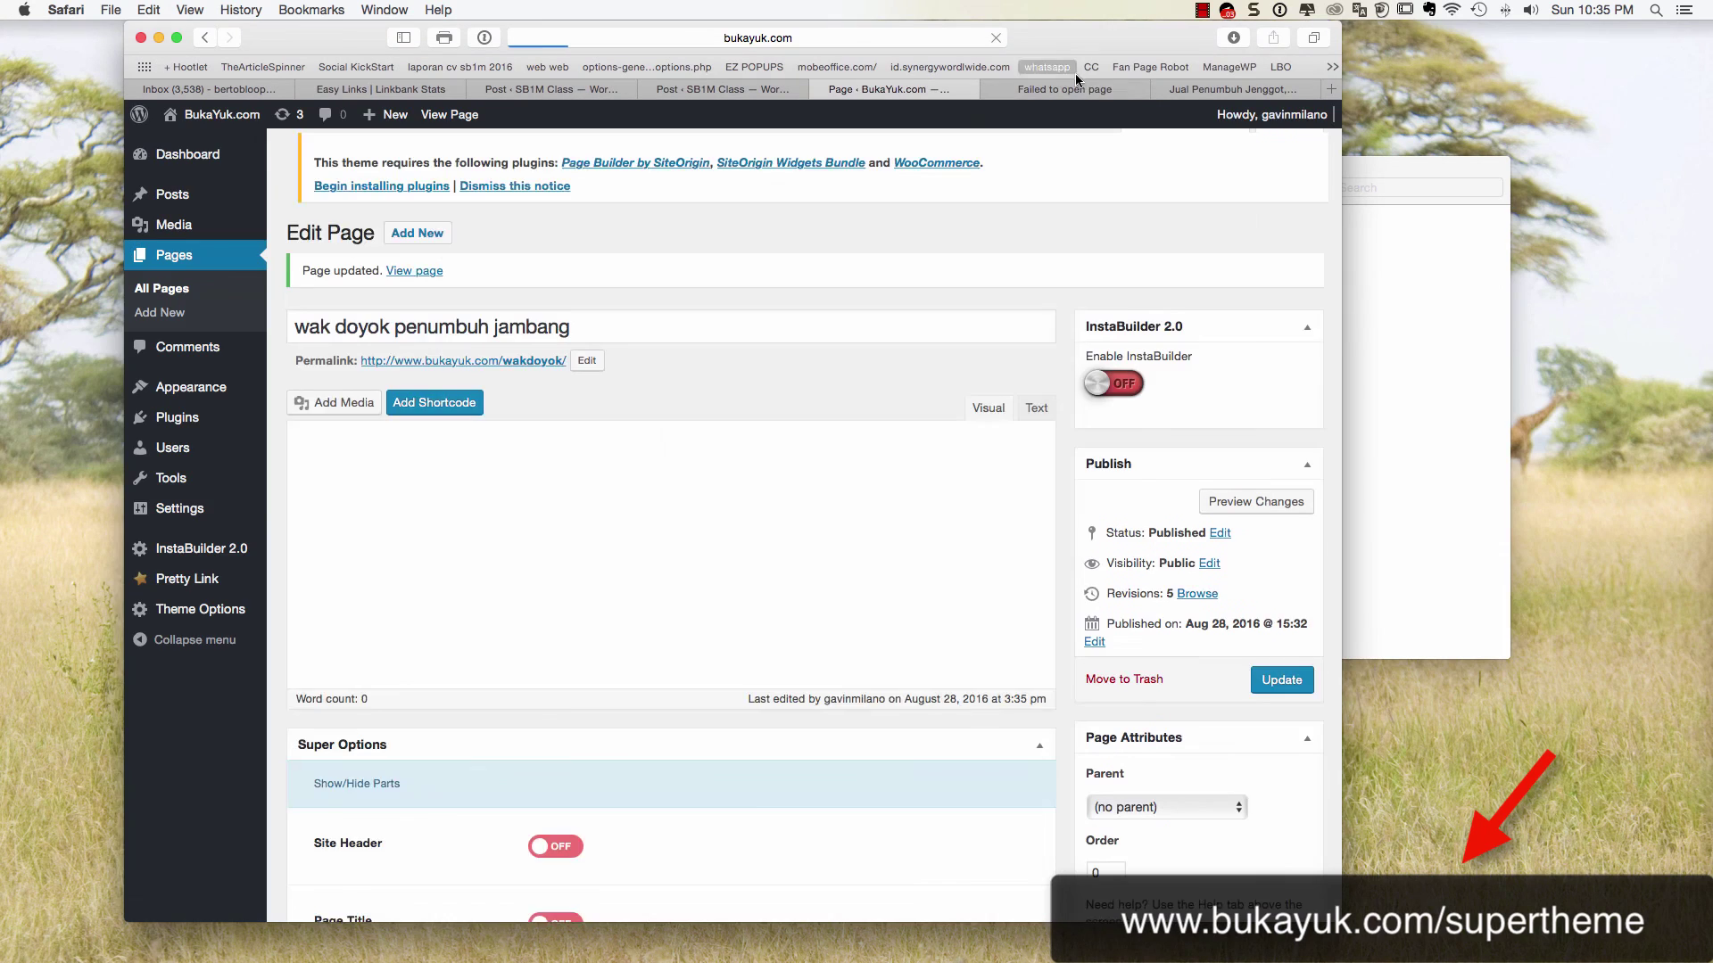
click(1077, 89)
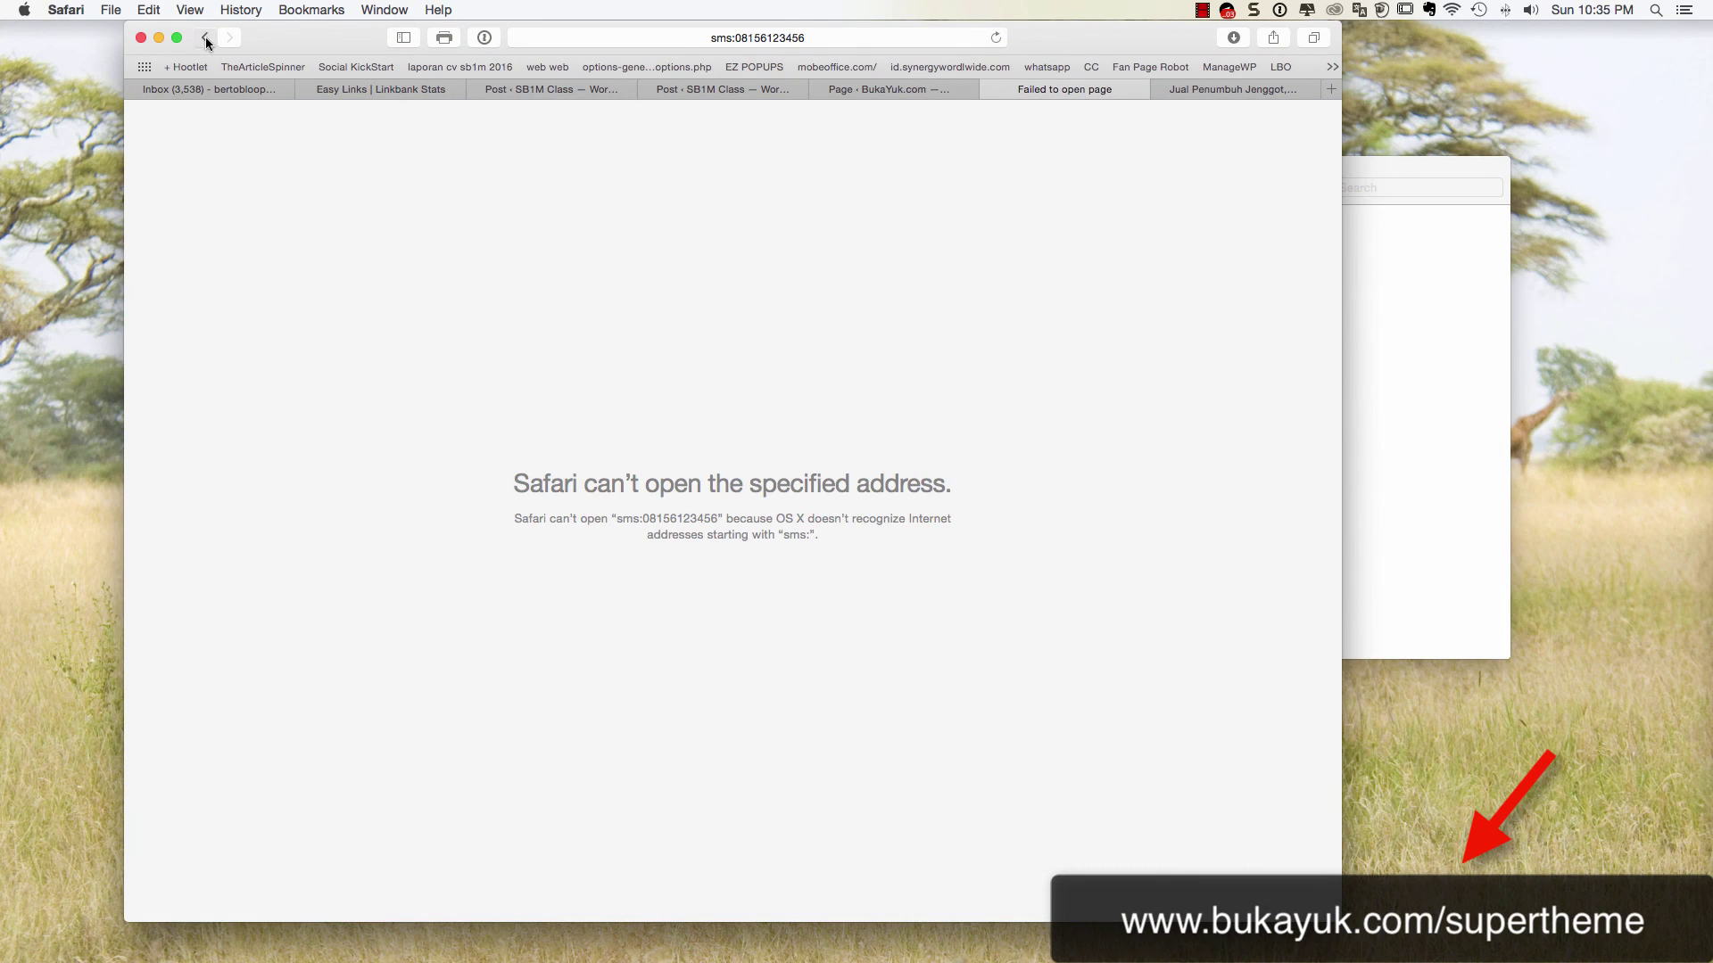
click(206, 40)
click(820, 35)
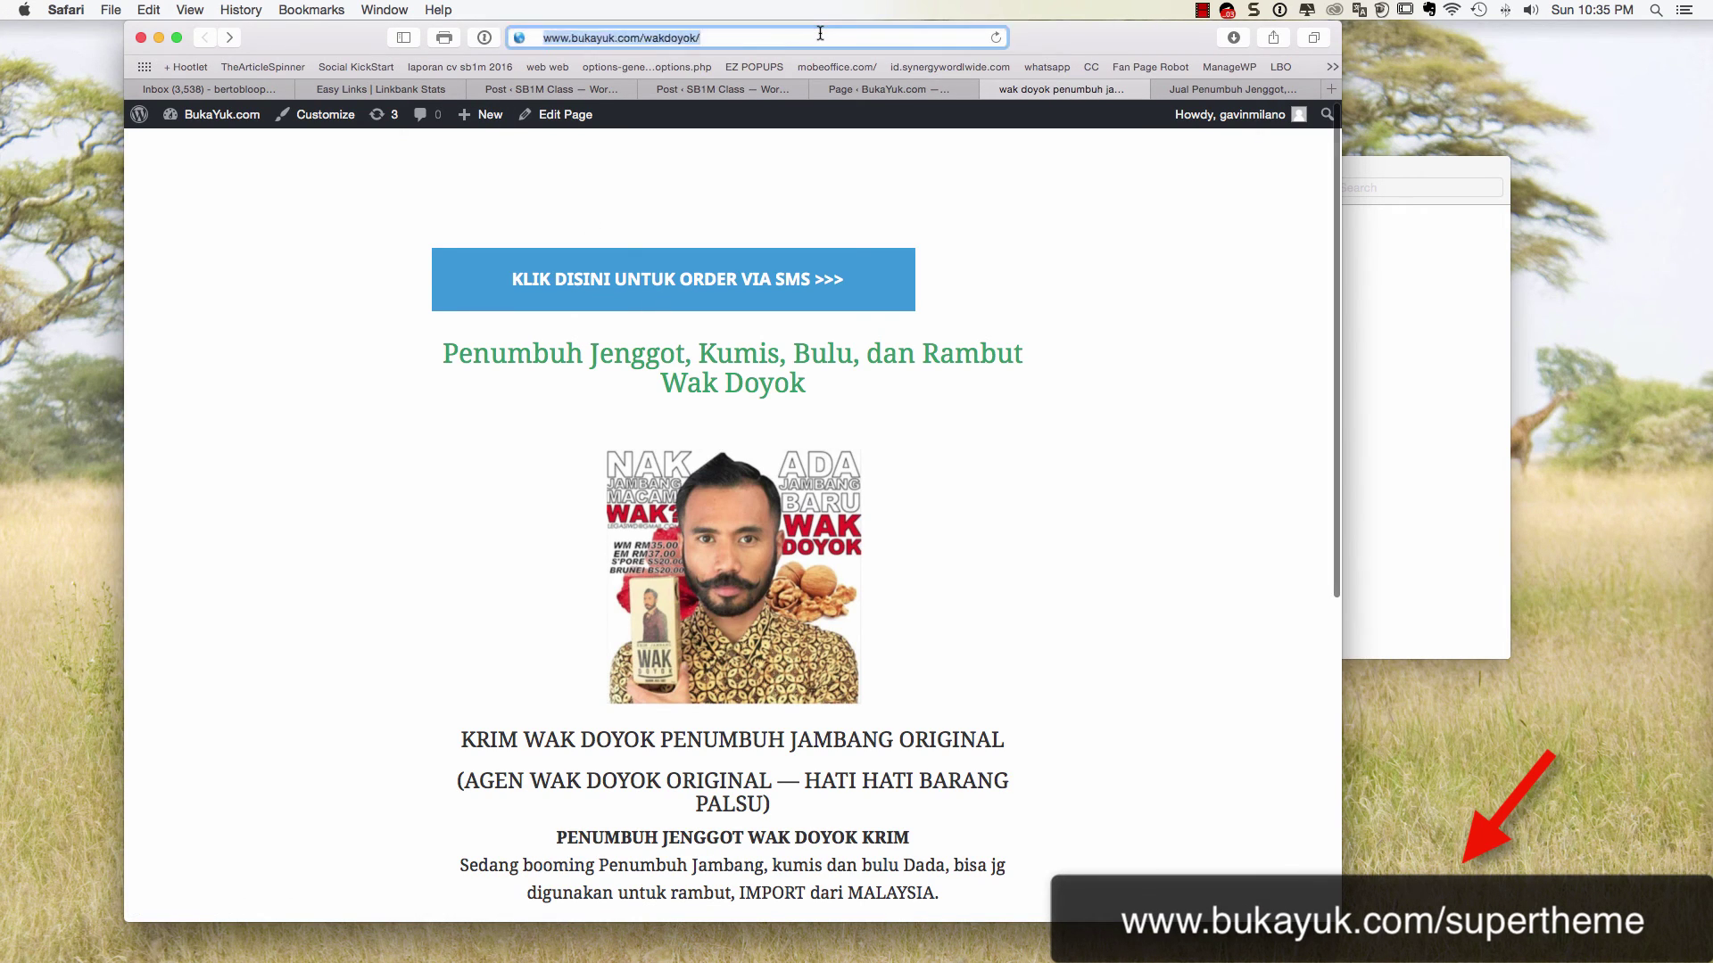
key(Return)
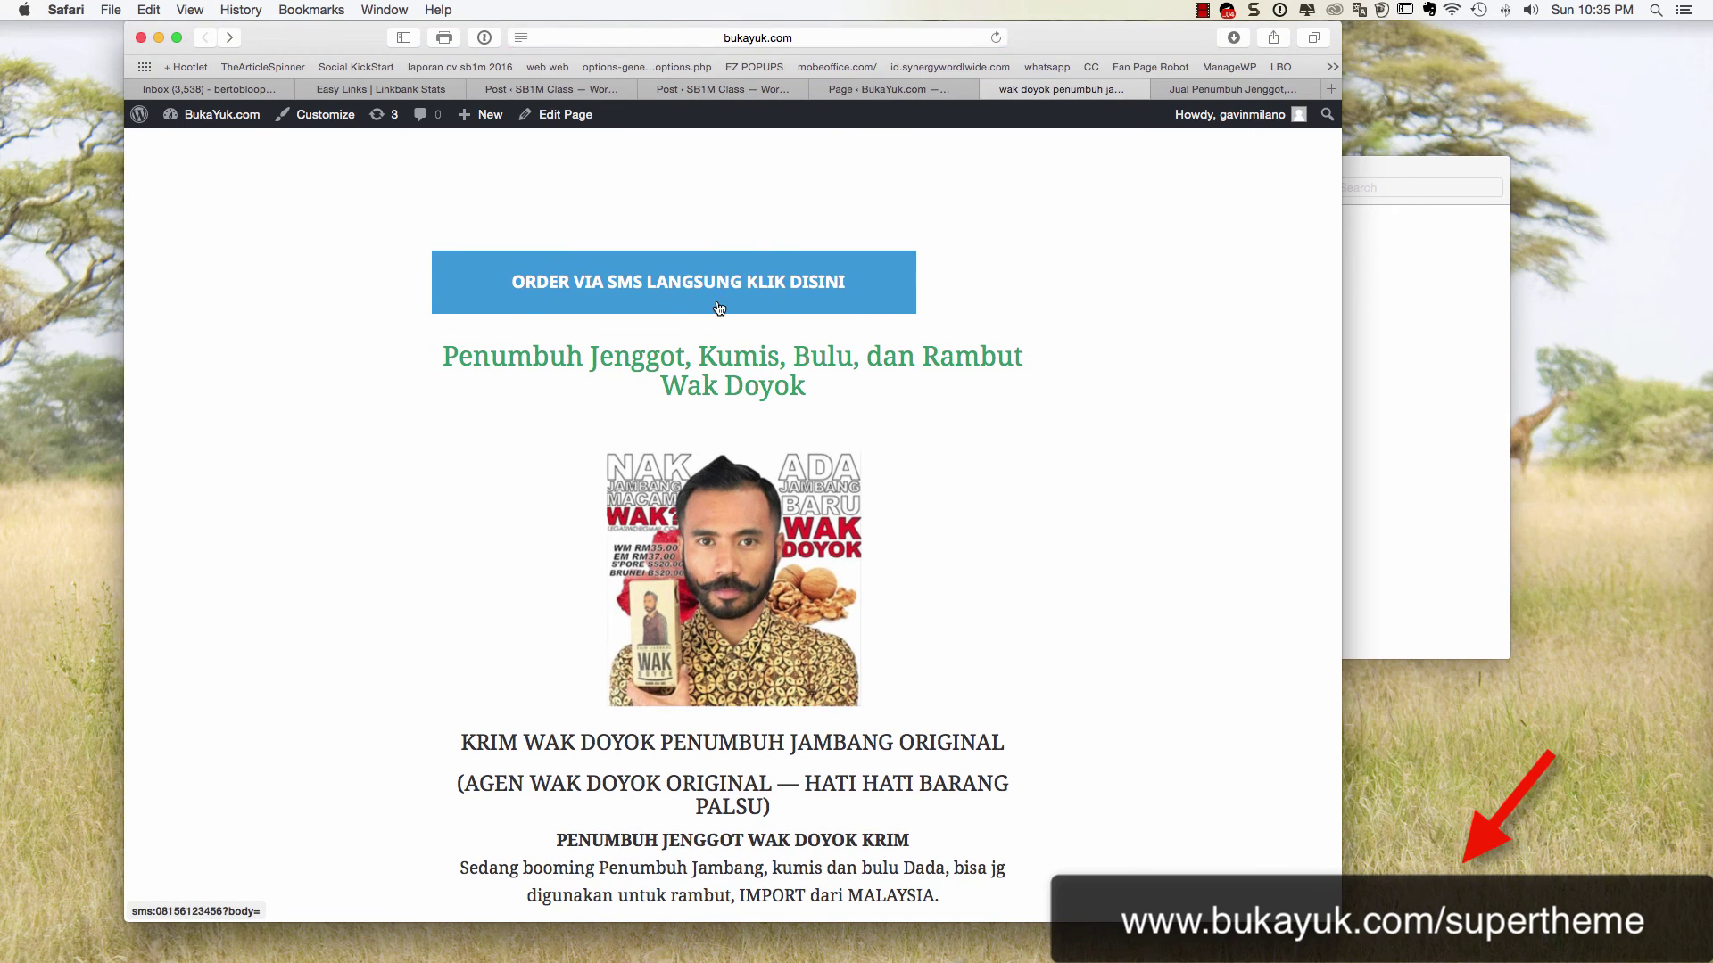
scroll(719, 308, down, 6)
scroll(722, 302, up, 6)
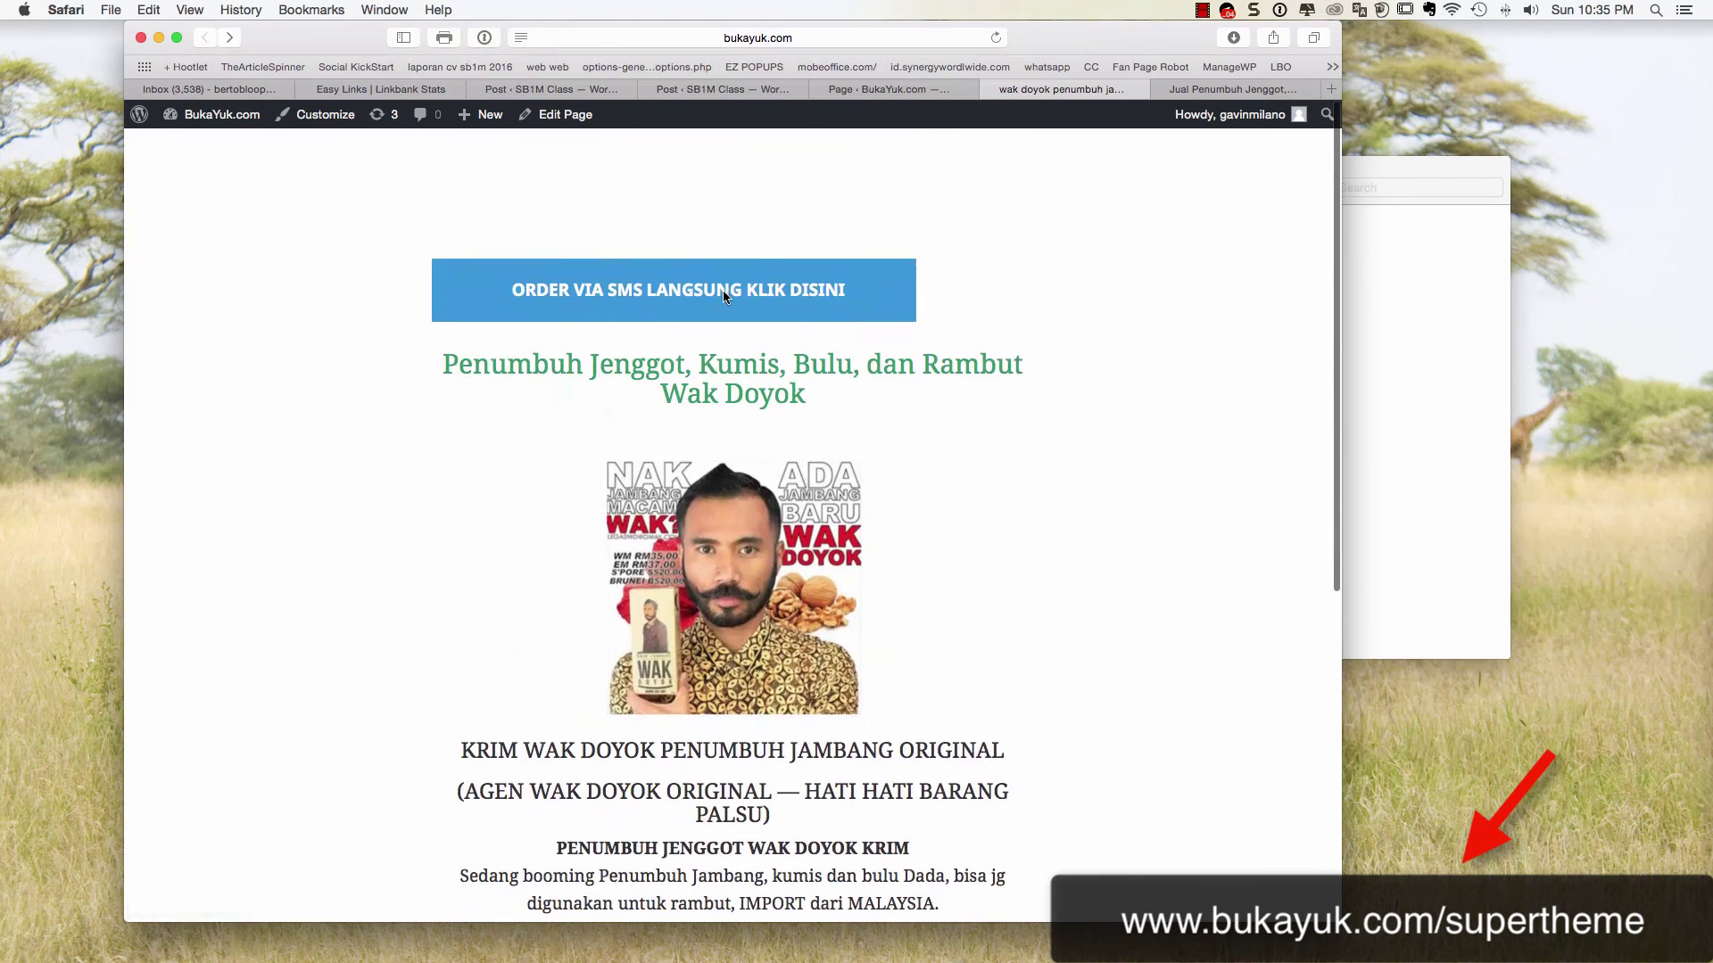
Test the ORDER VIA SMS button and dismiss the no-application warning
click(741, 292)
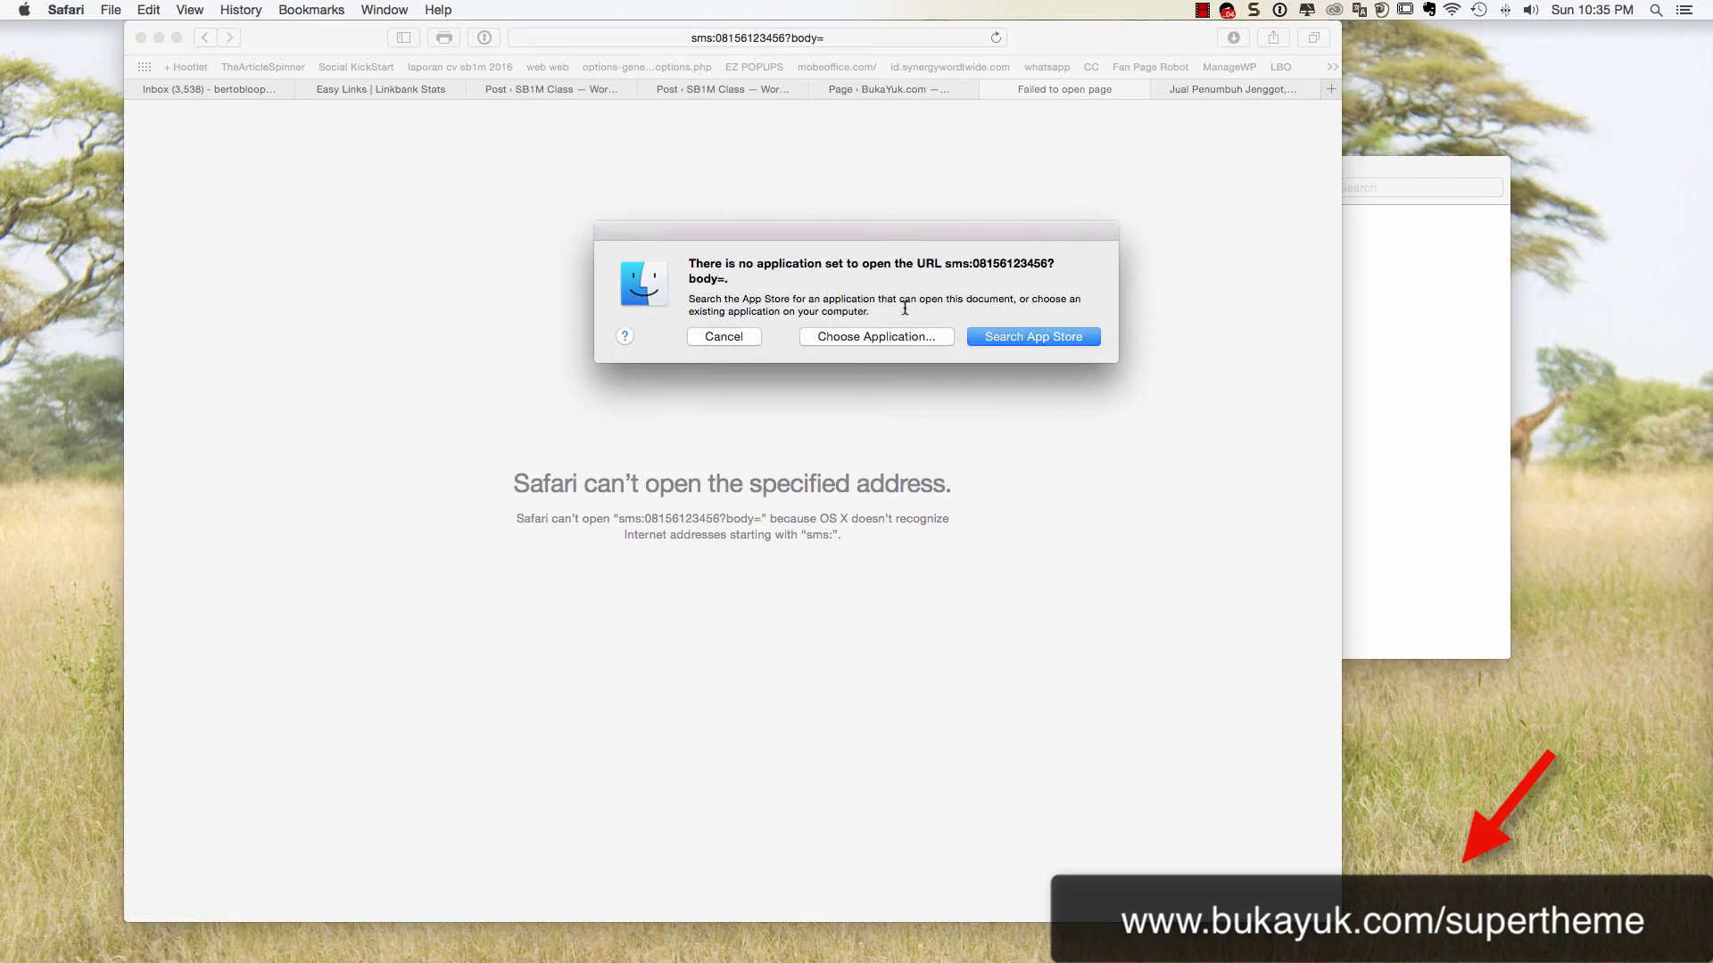
click(730, 339)
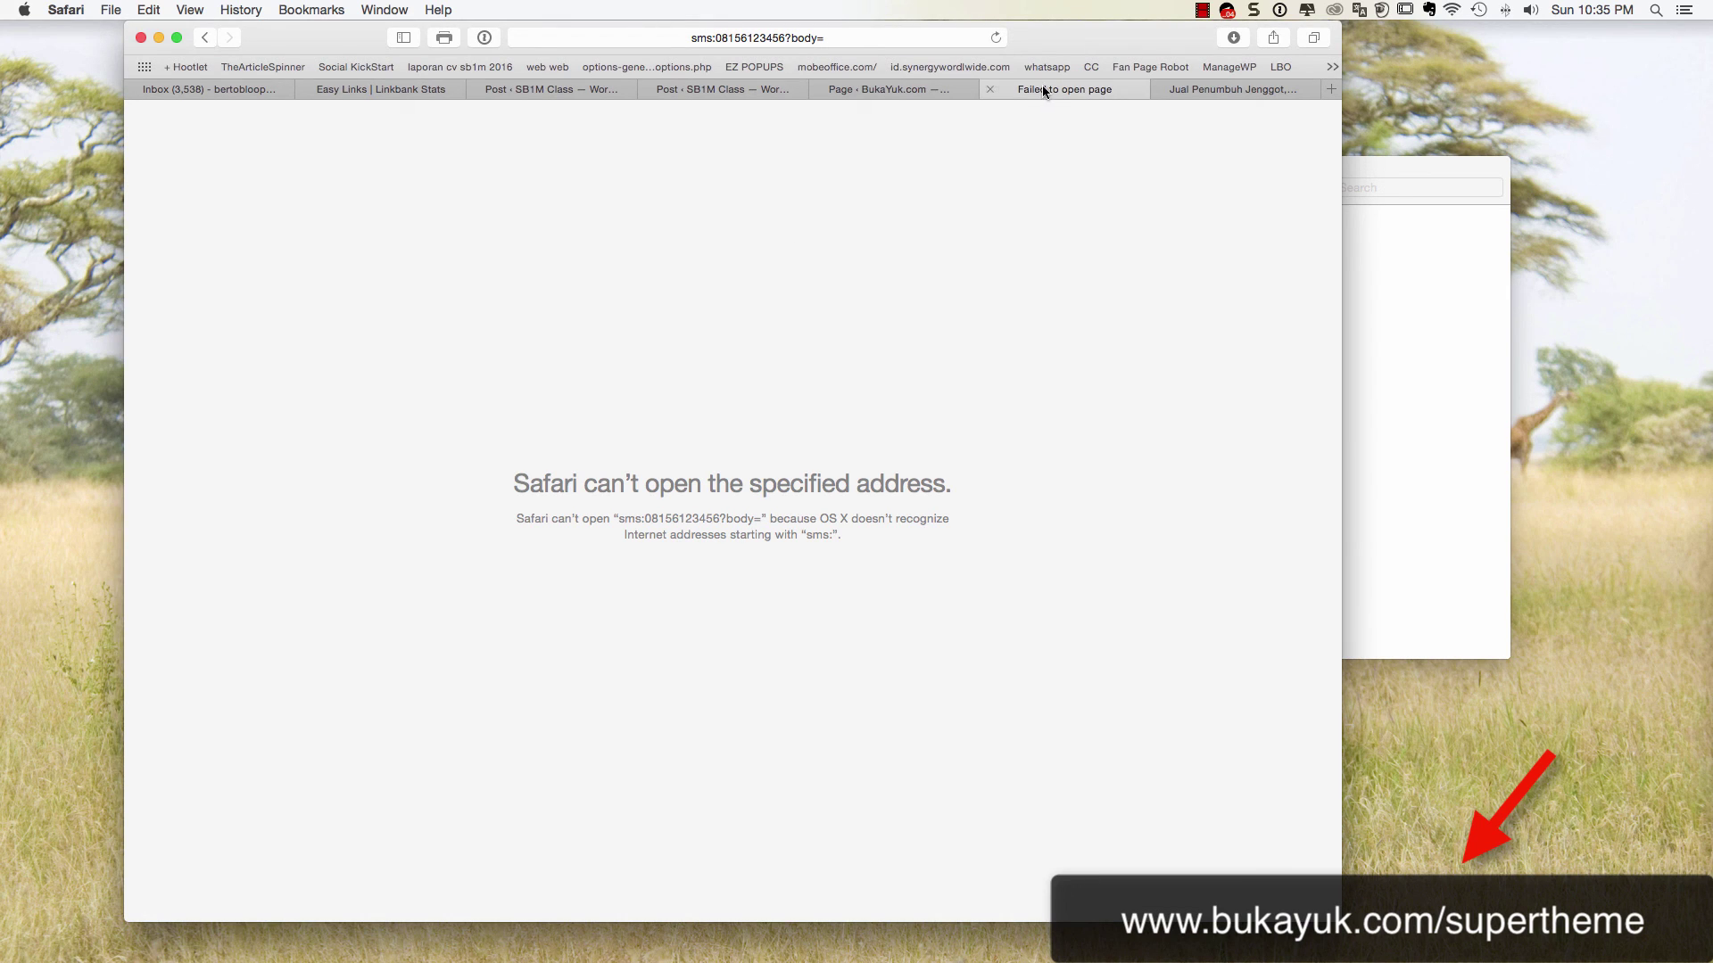
click(205, 37)
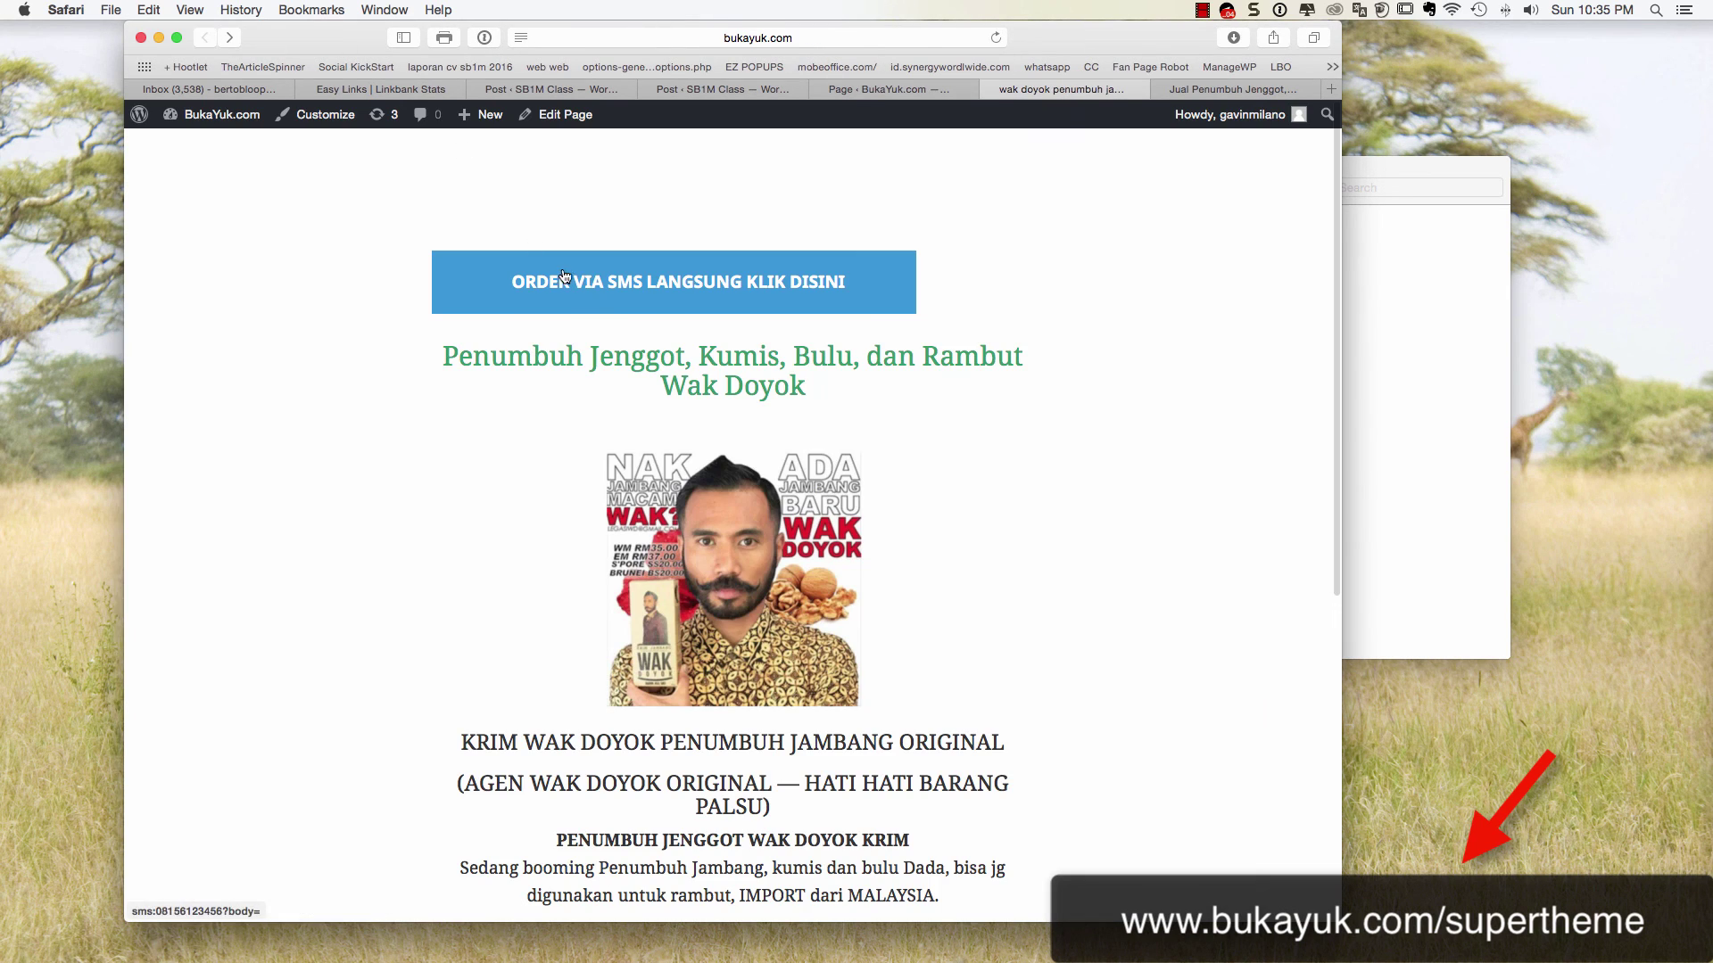
Review the updated live page, then return to the page editor
scroll(565, 276, down, 2)
drag(1342, 303, 1610, 306)
scroll(941, 294, down, 5)
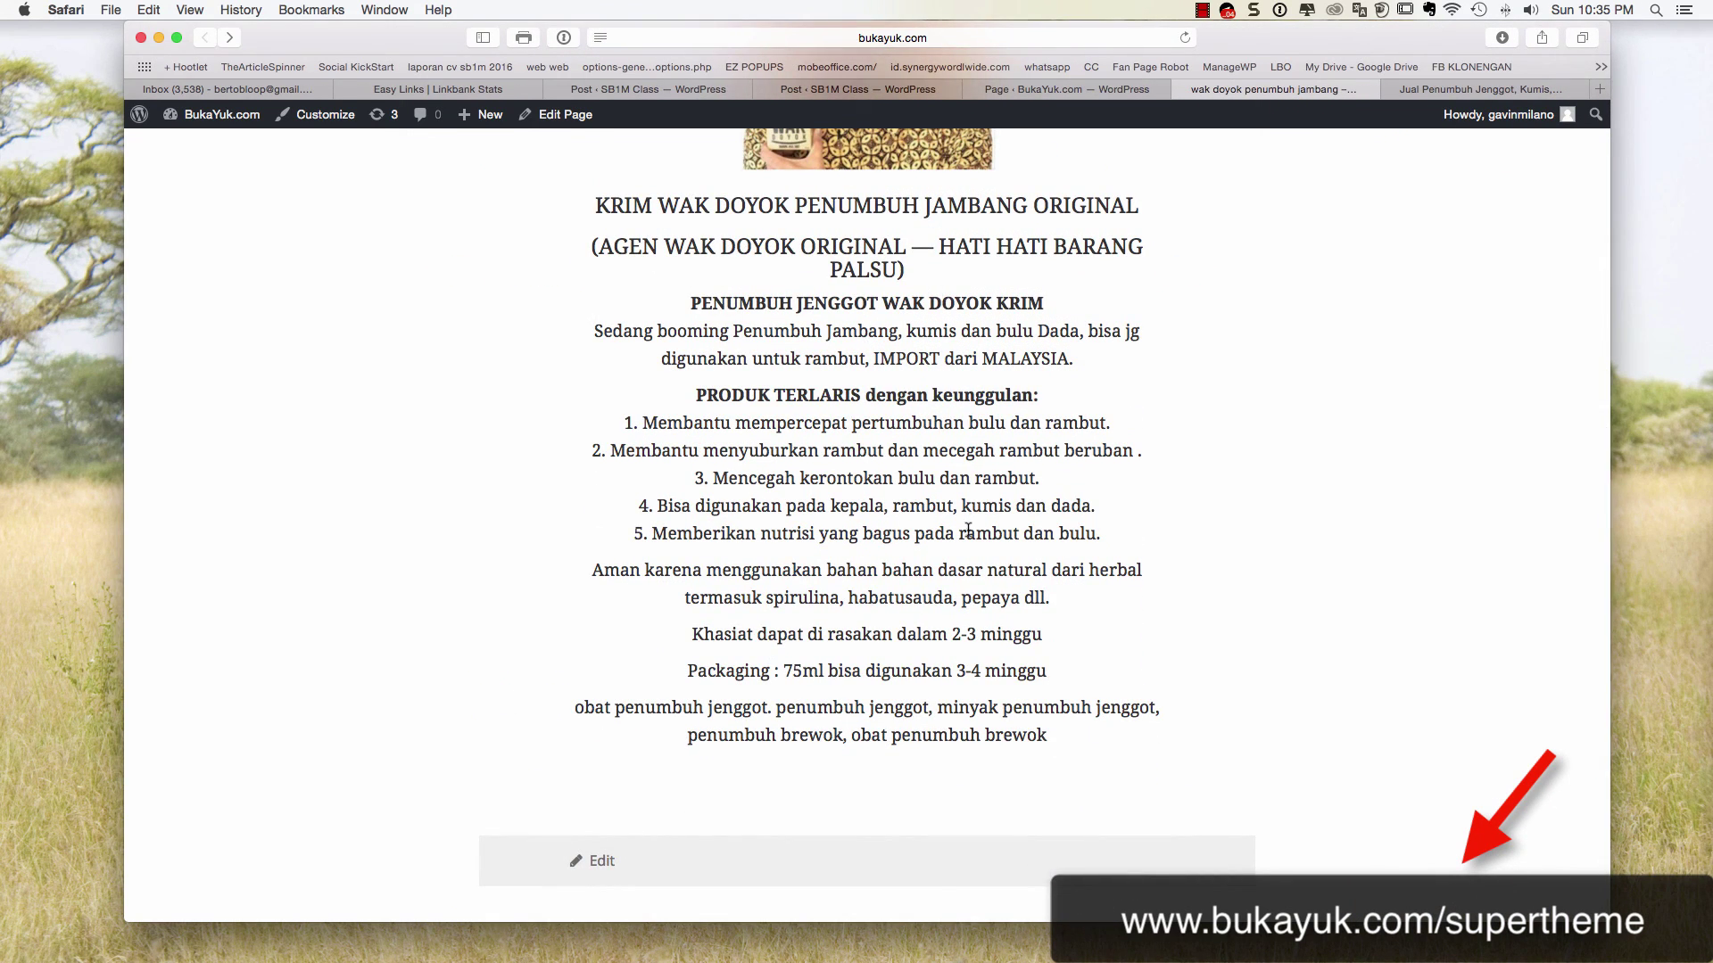
scroll(964, 528, up, 3)
scroll(959, 529, up, 4)
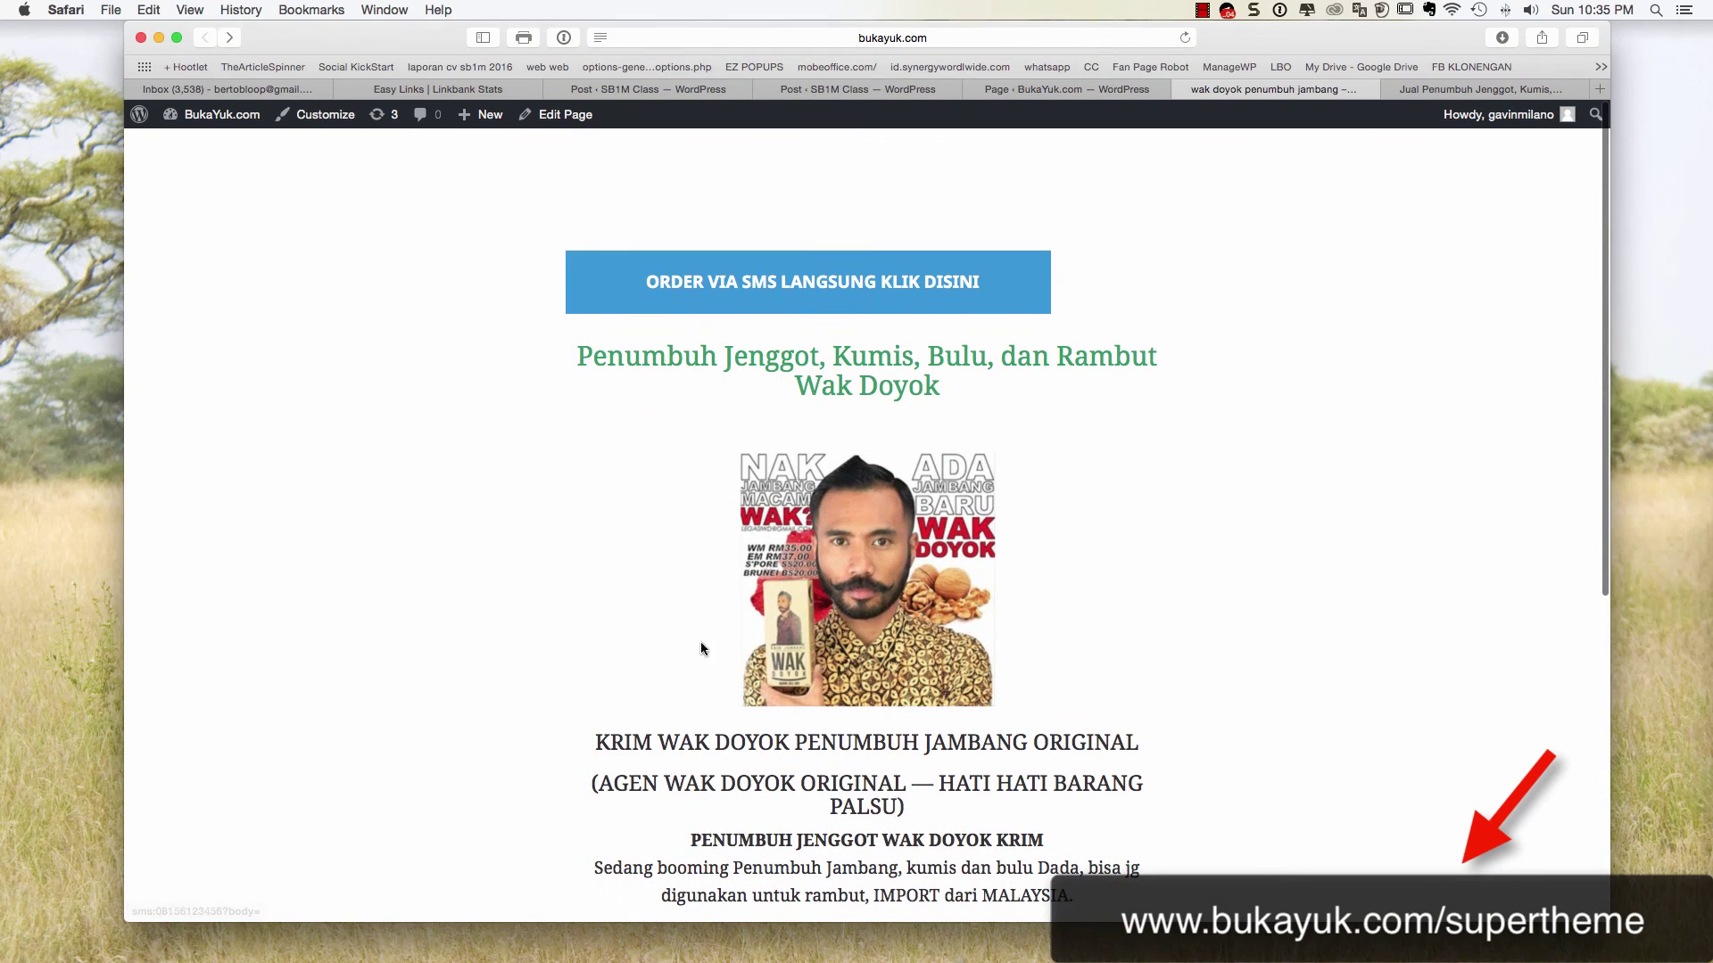
scroll(876, 455, down, 6)
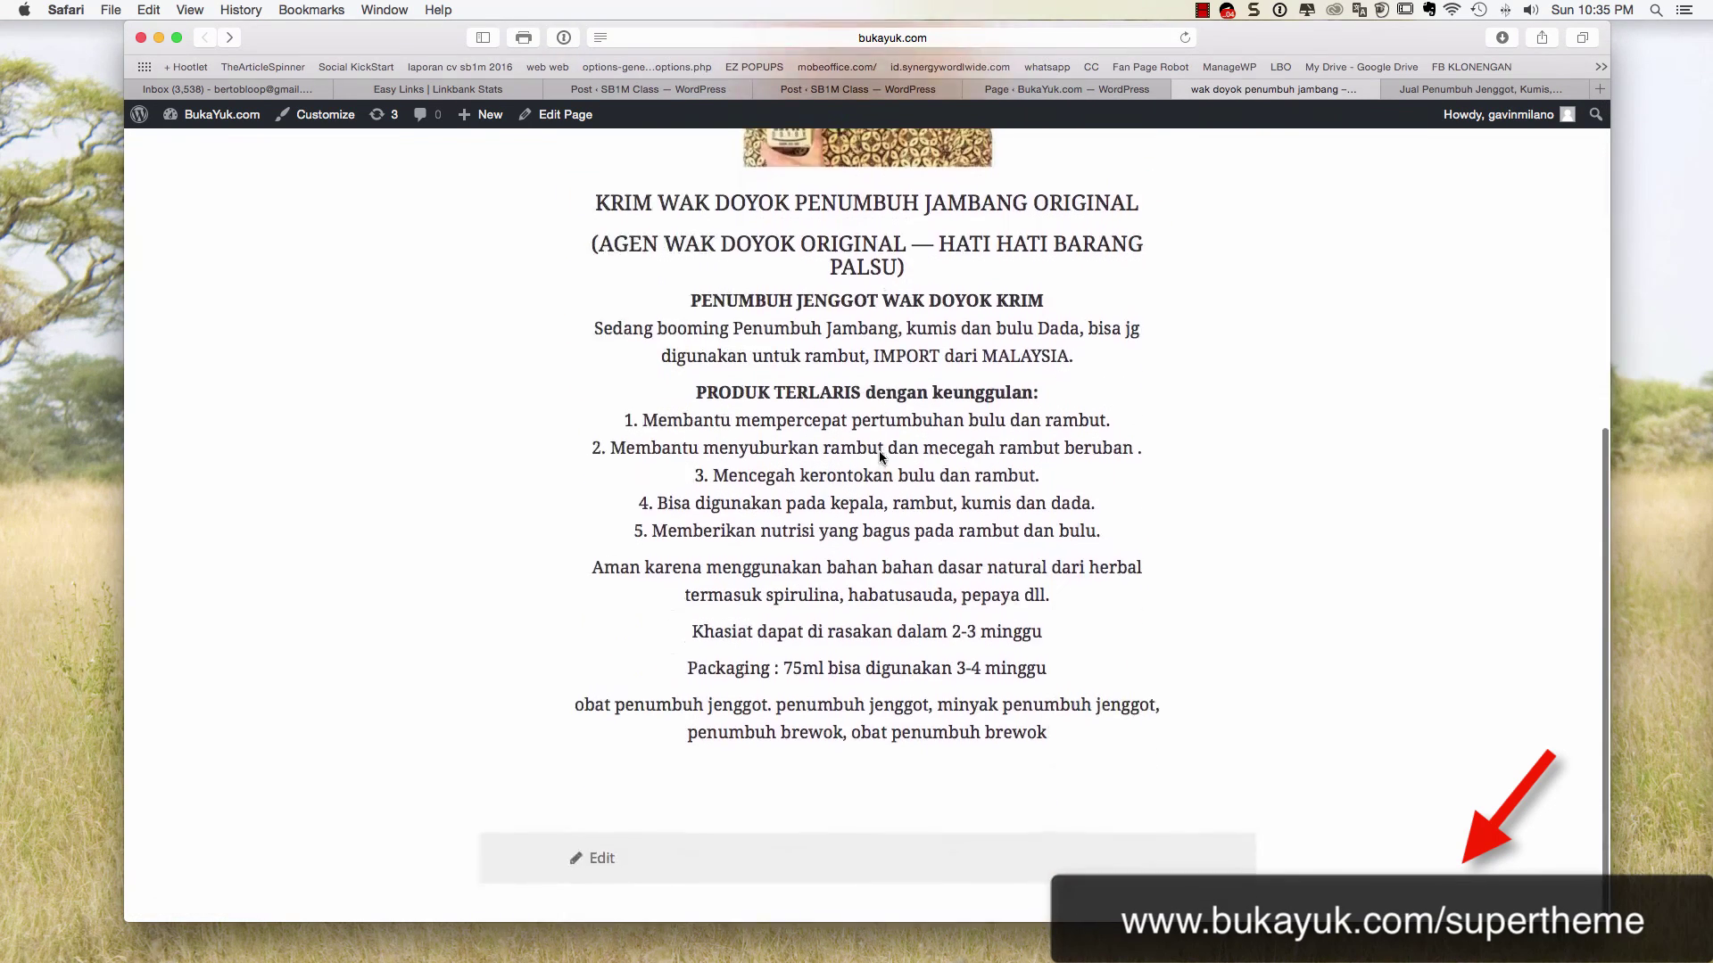
scroll(879, 452, up, 4)
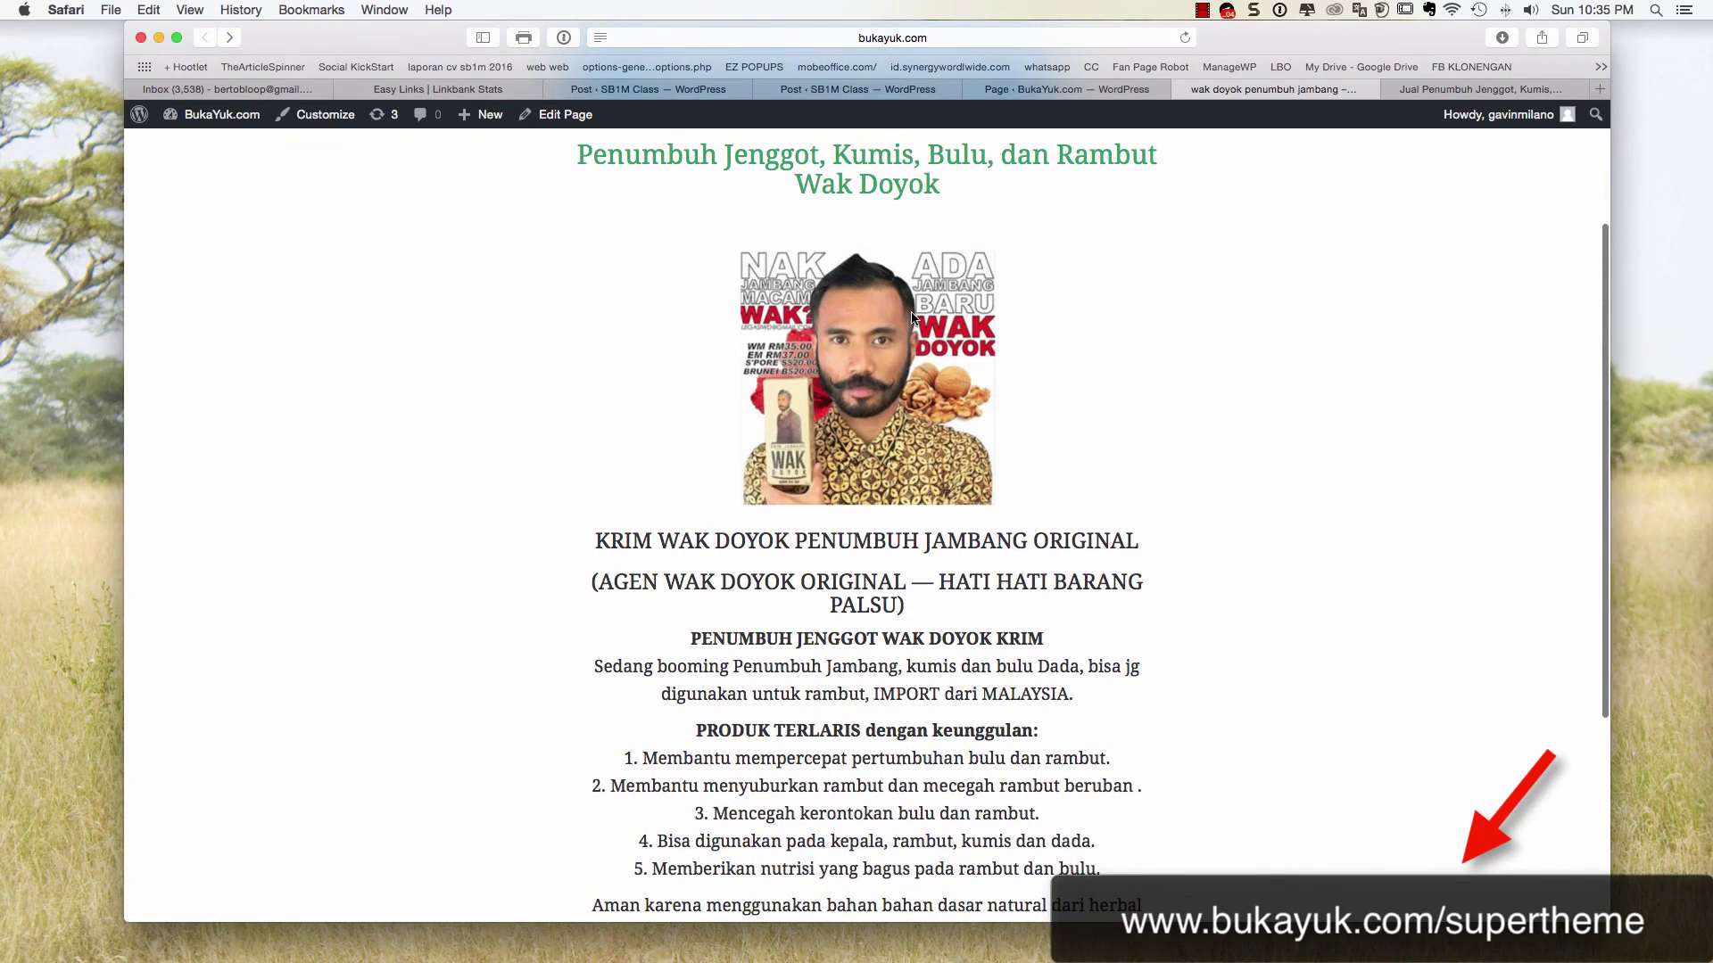
scroll(912, 316, up, 3)
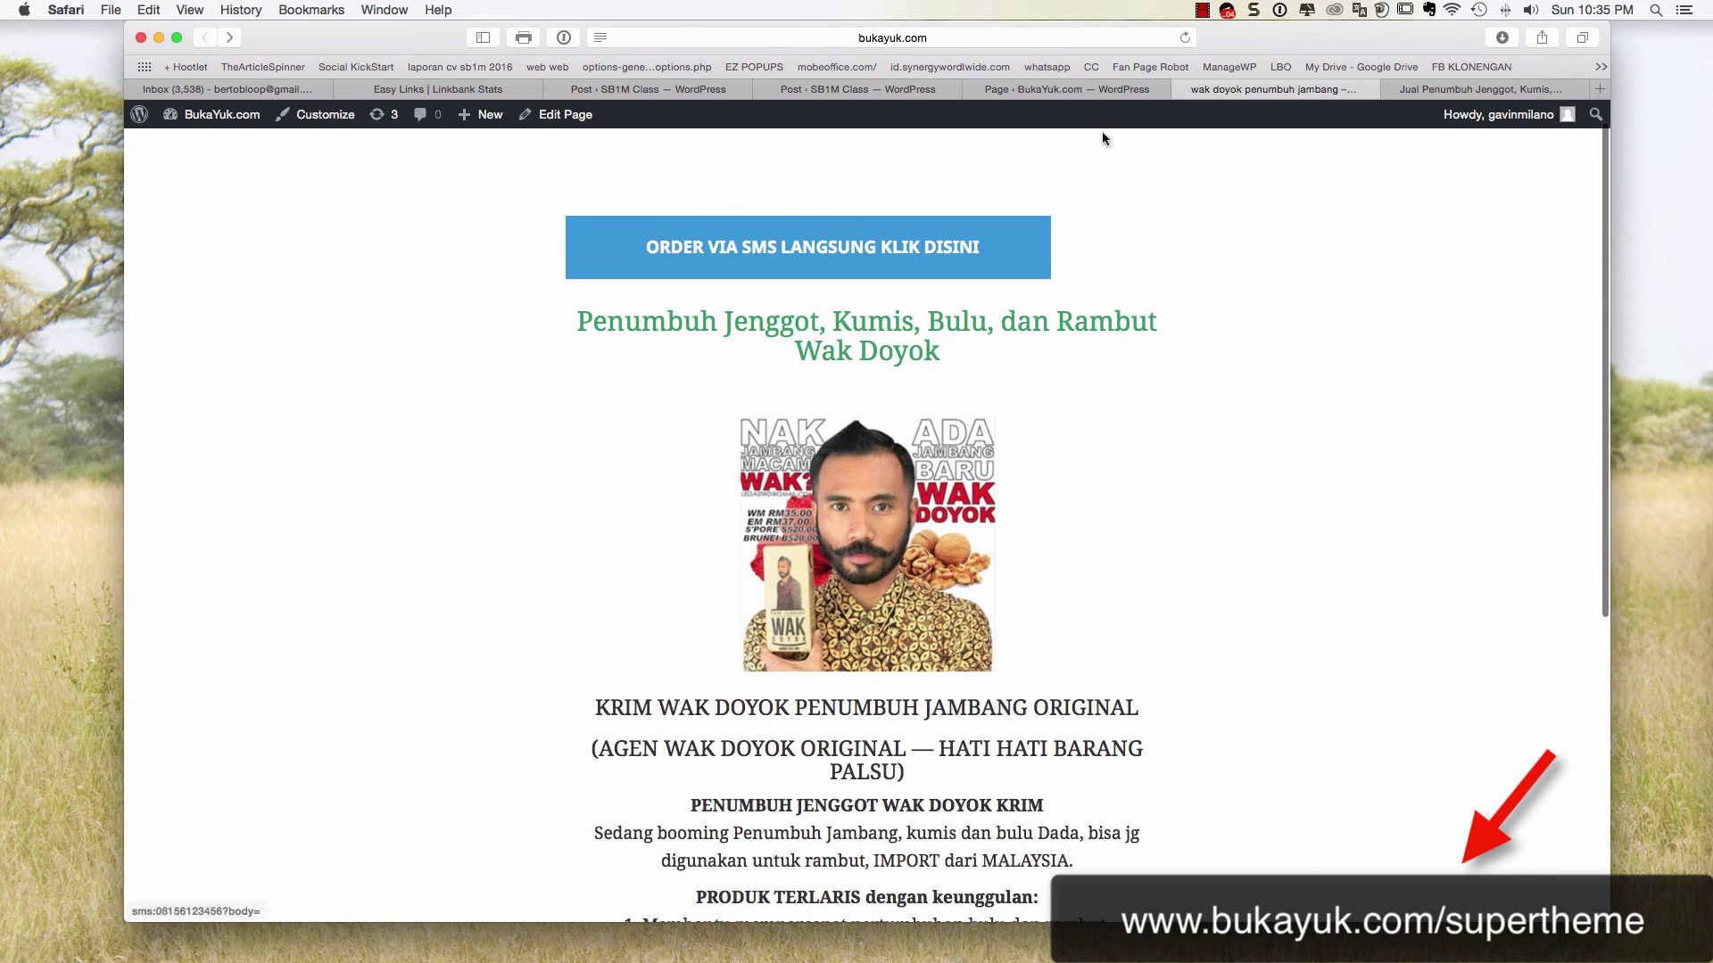
click(1070, 89)
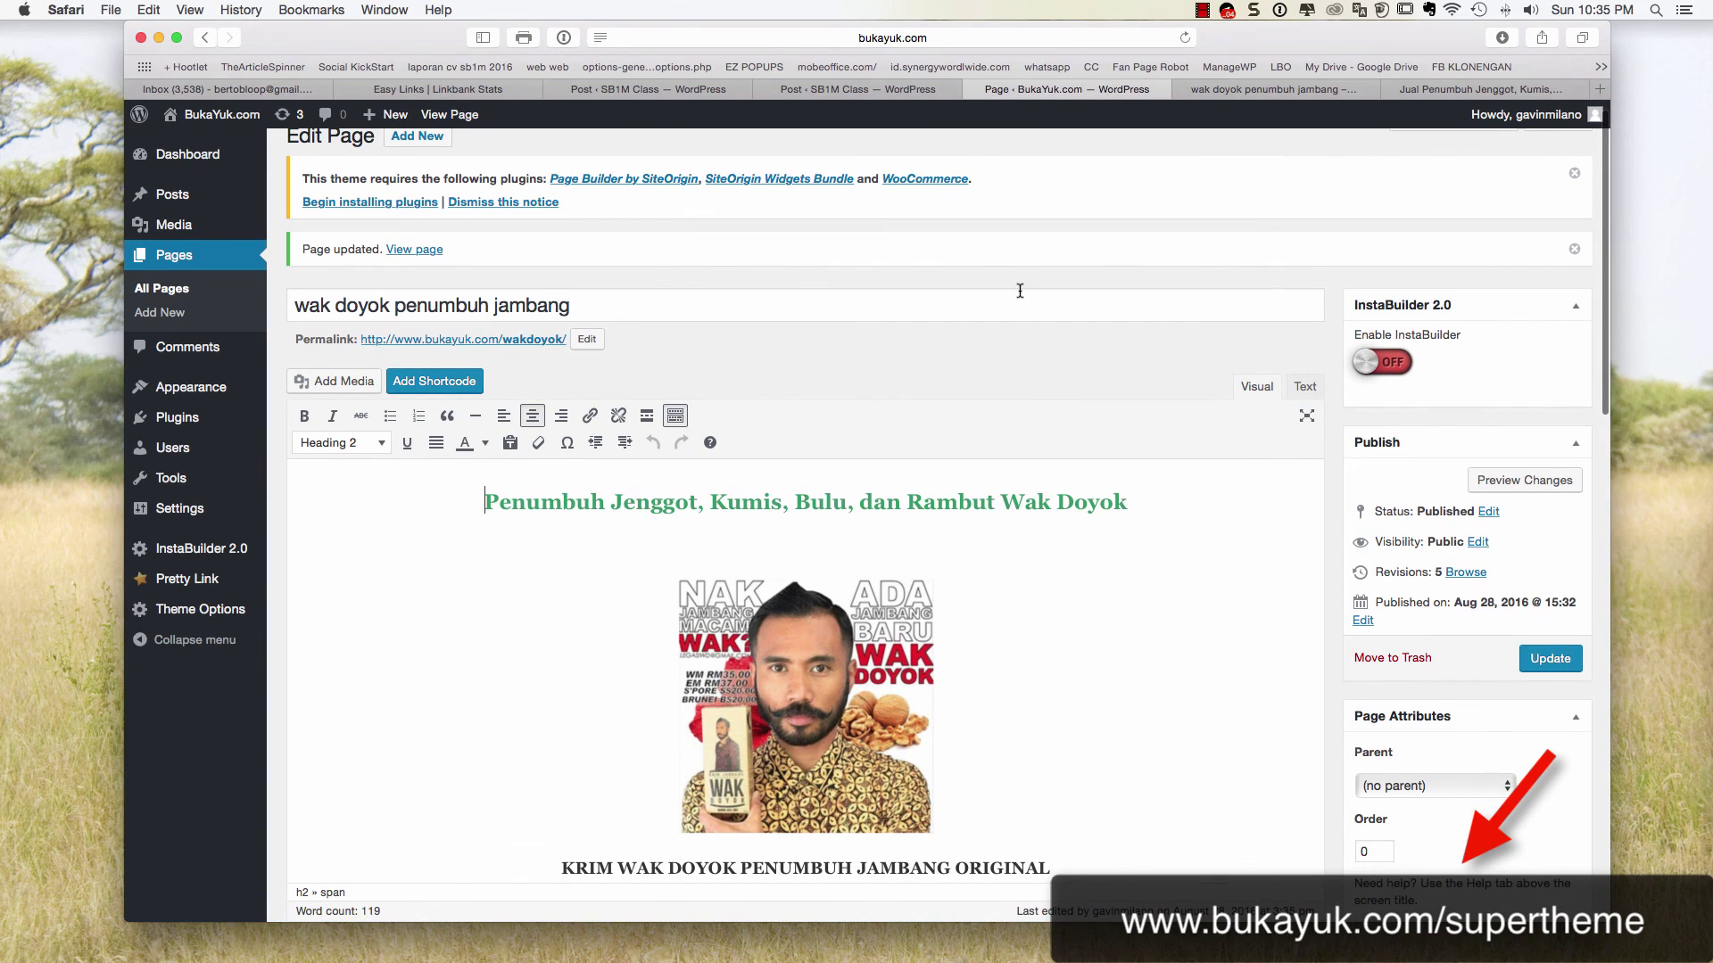
click(1203, 10)
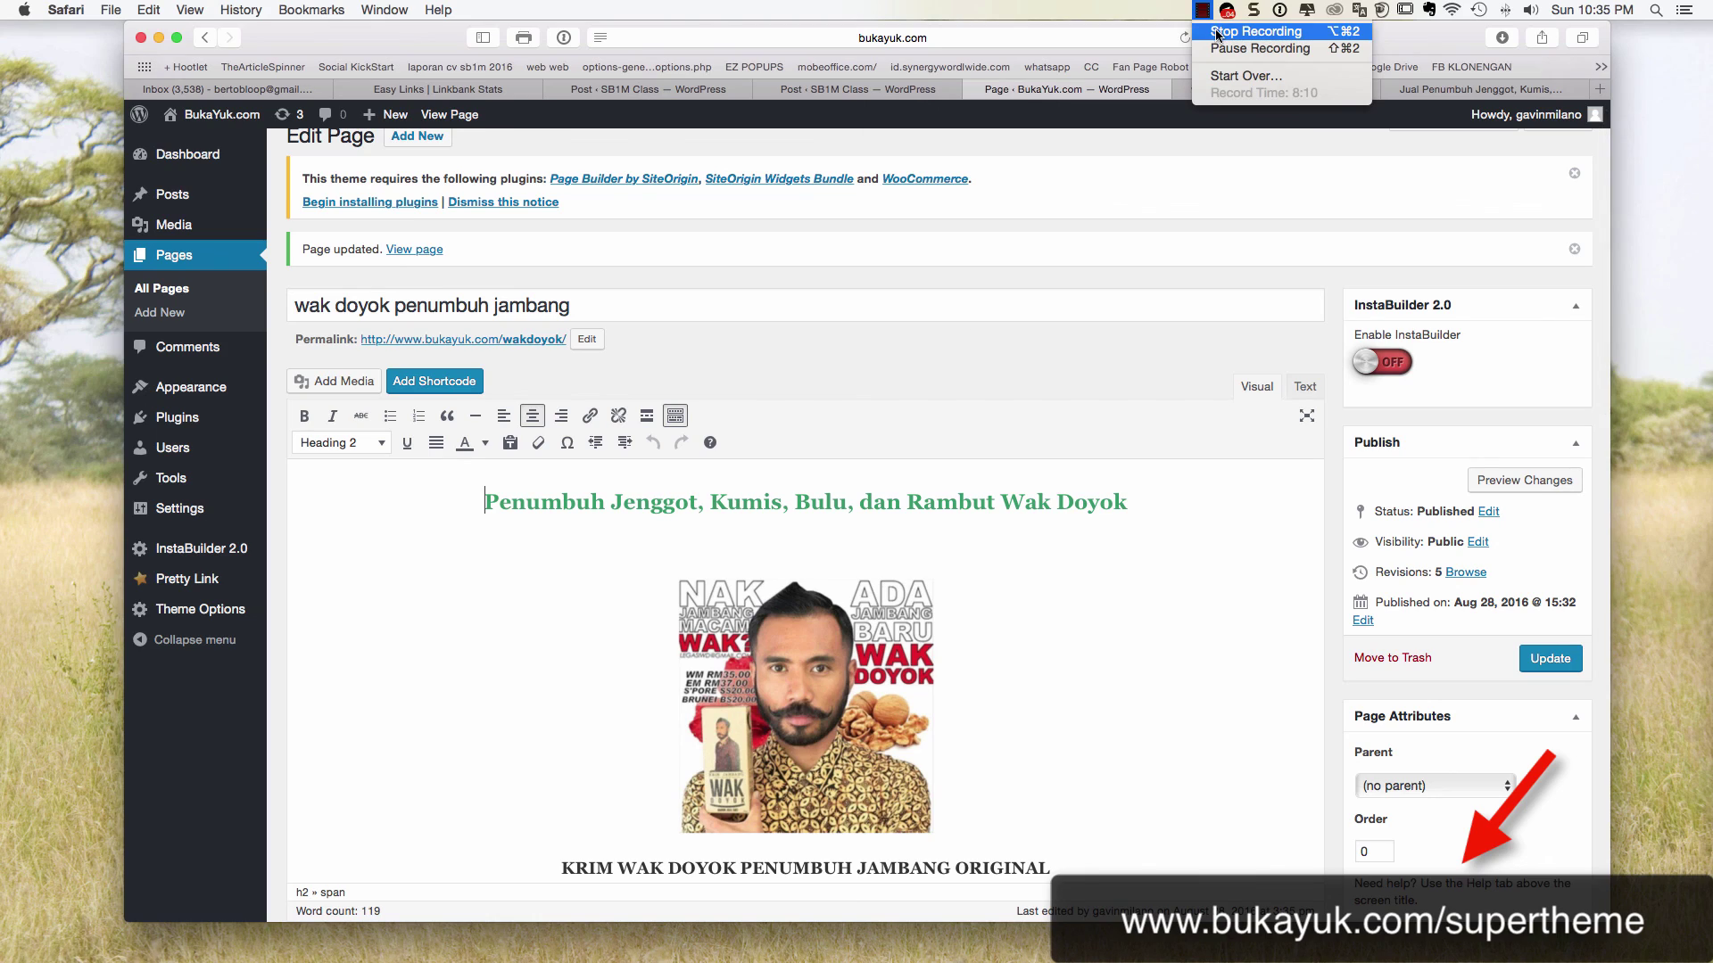